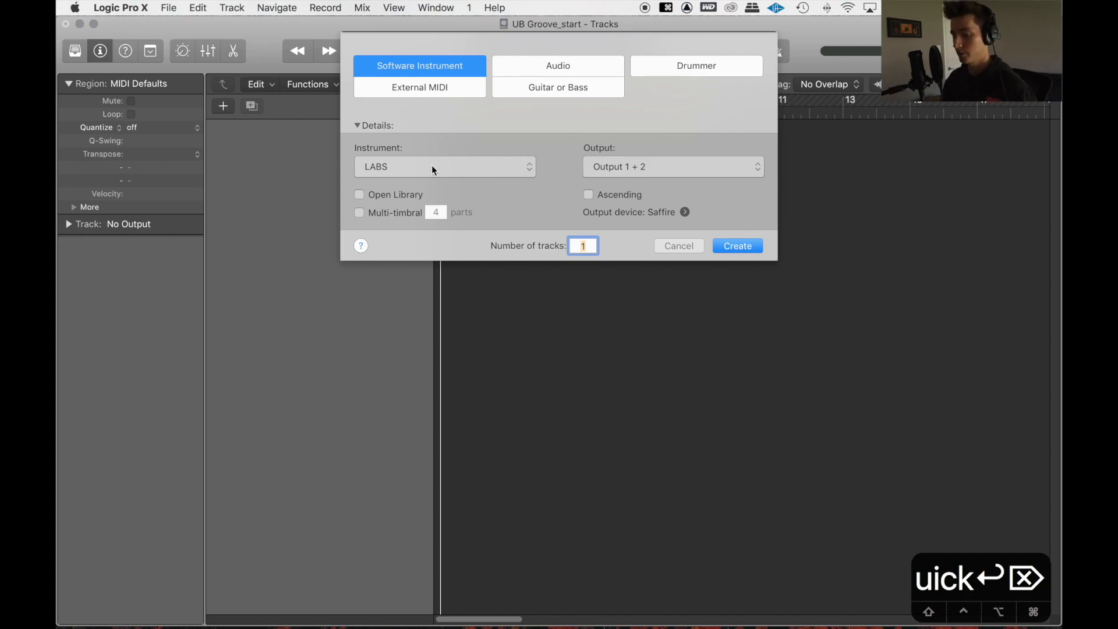
- Create one software instrument track with the stereo Ultrabeat (Drum Synth) as its instrument
left_click(432, 167)
left_click(477, 168)
left_click(444, 173)
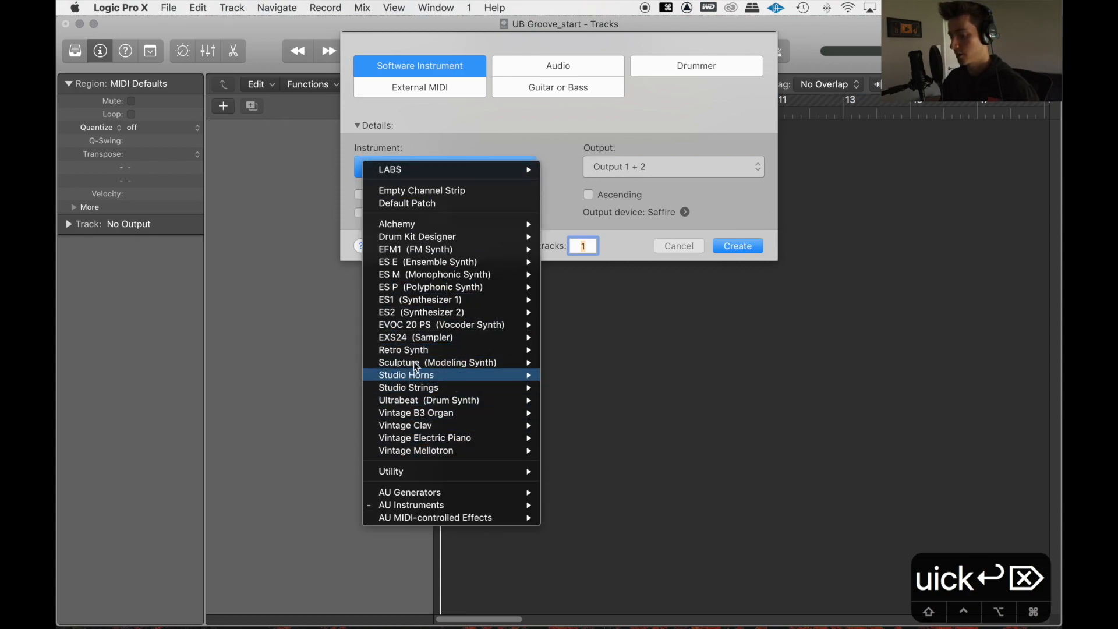
left_click(536, 146)
left_click(485, 172)
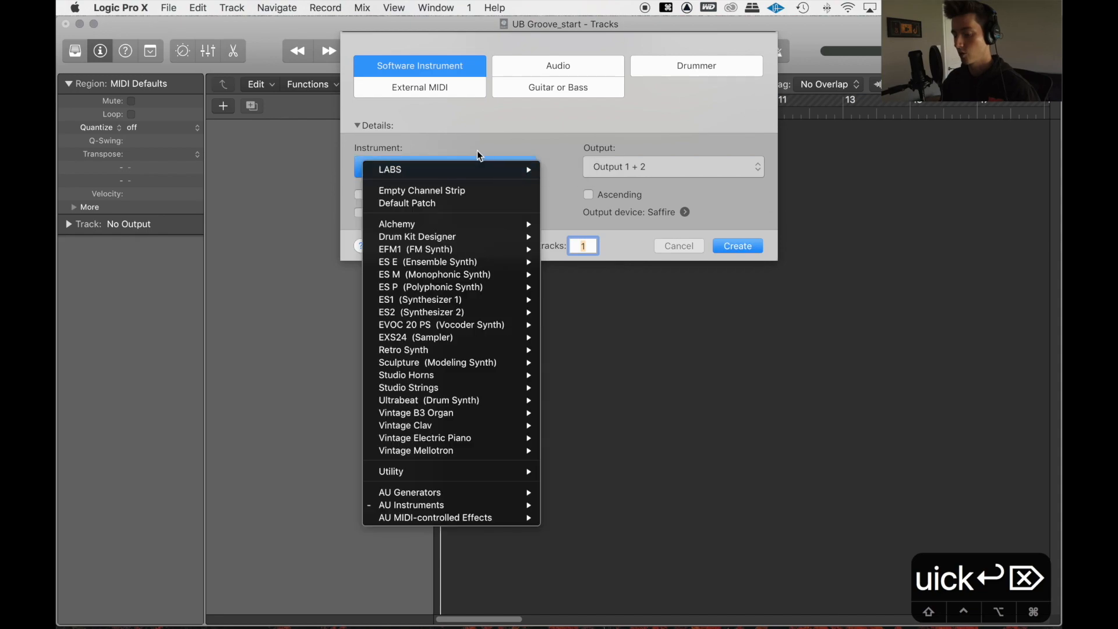
mouse_move(442, 406)
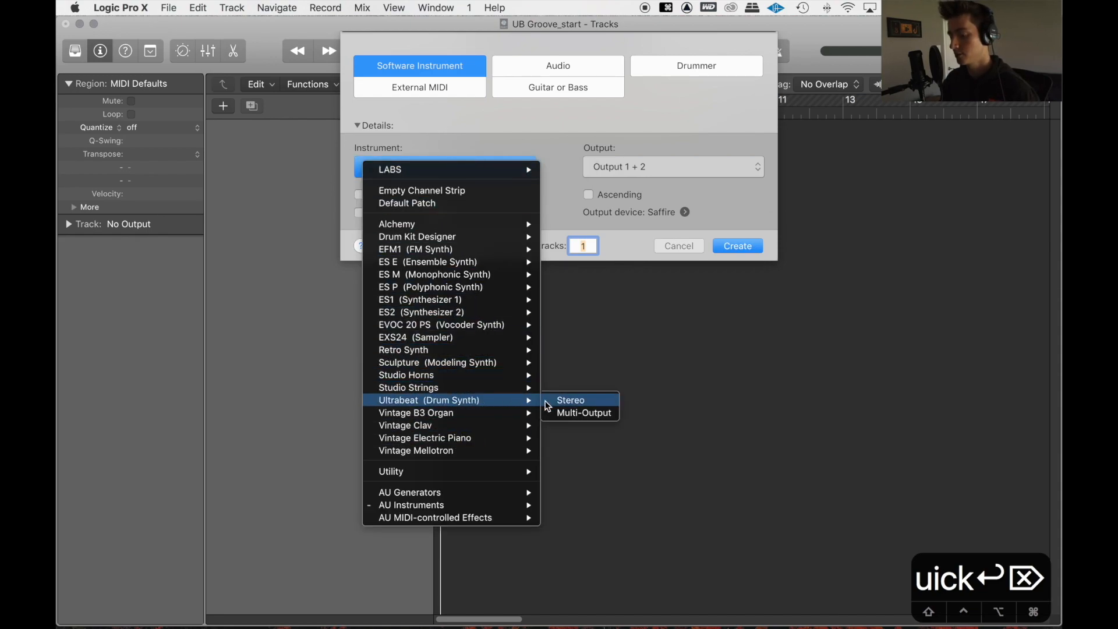
left_click(572, 402)
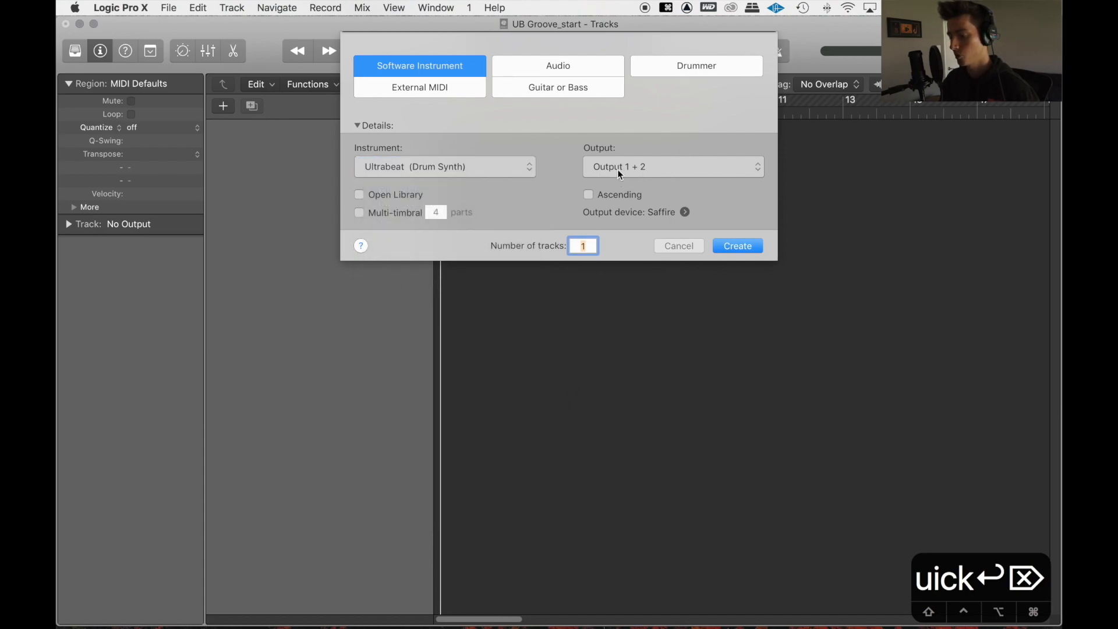
left_click(736, 246)
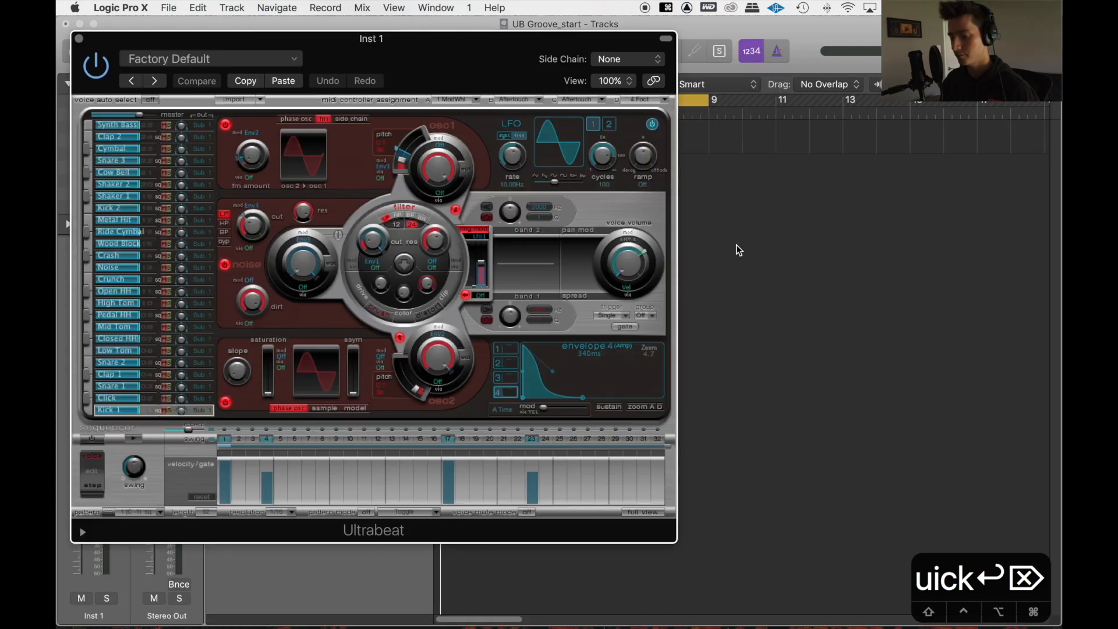
- Move the Ultrabeat window clear of the track header so both are fully in view
left_click_drag(423, 55, 795, 127)
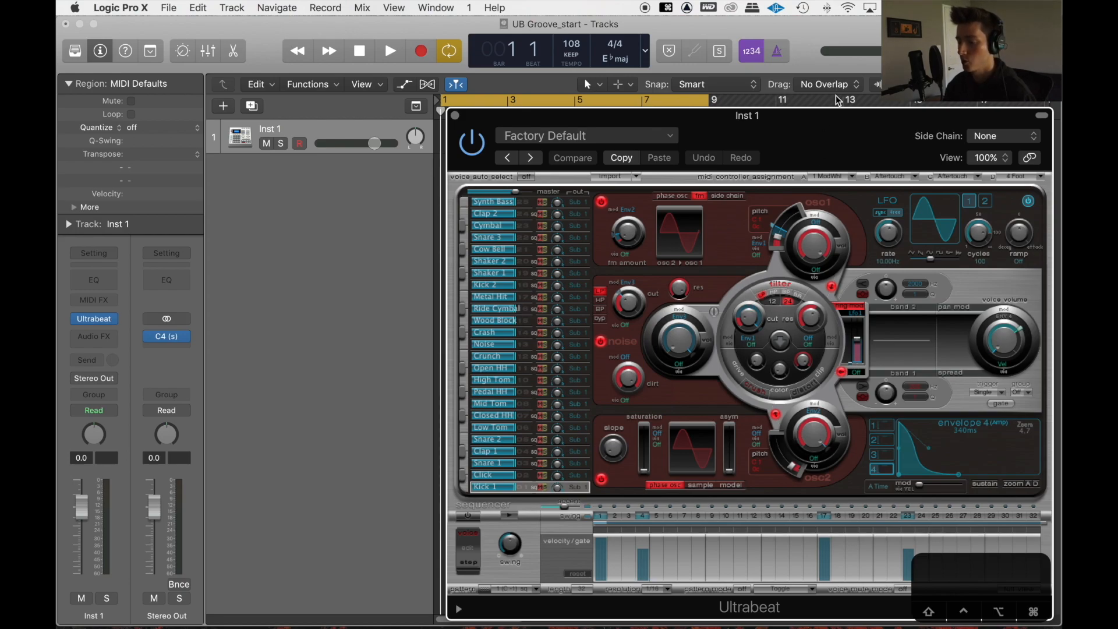
mouse_move(827, 133)
left_mouse_down()
mouse_move(830, 113)
mouse_move(849, 108)
mouse_move(829, 114)
mouse_move(828, 130)
mouse_move(831, 120)
left_mouse_up()
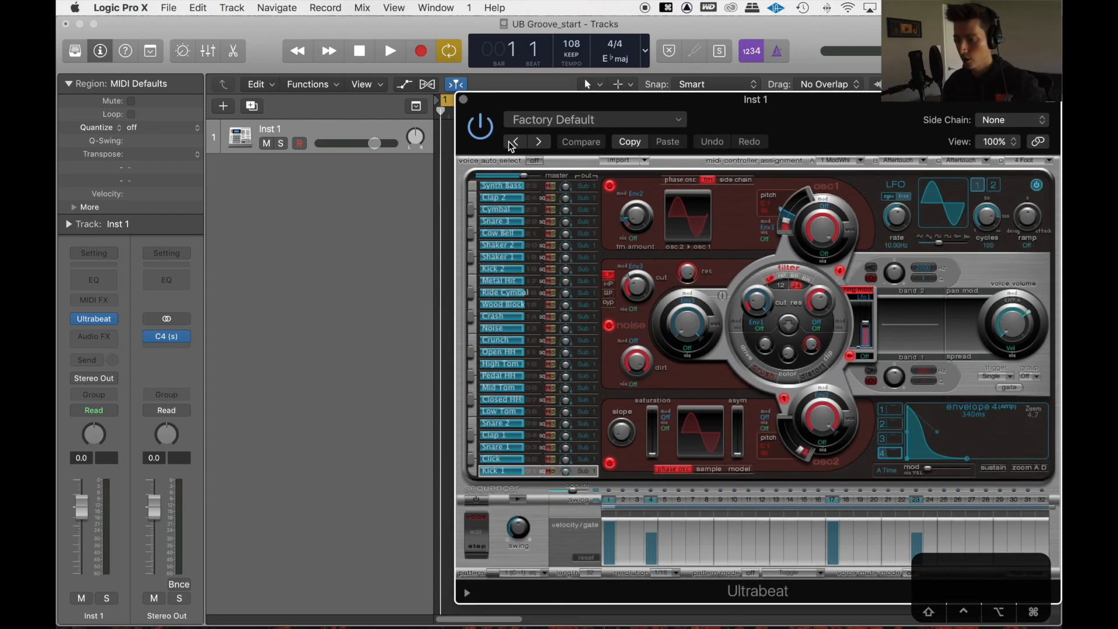
- Play the project briefly, stop it and return the playhead to the start
key("space")
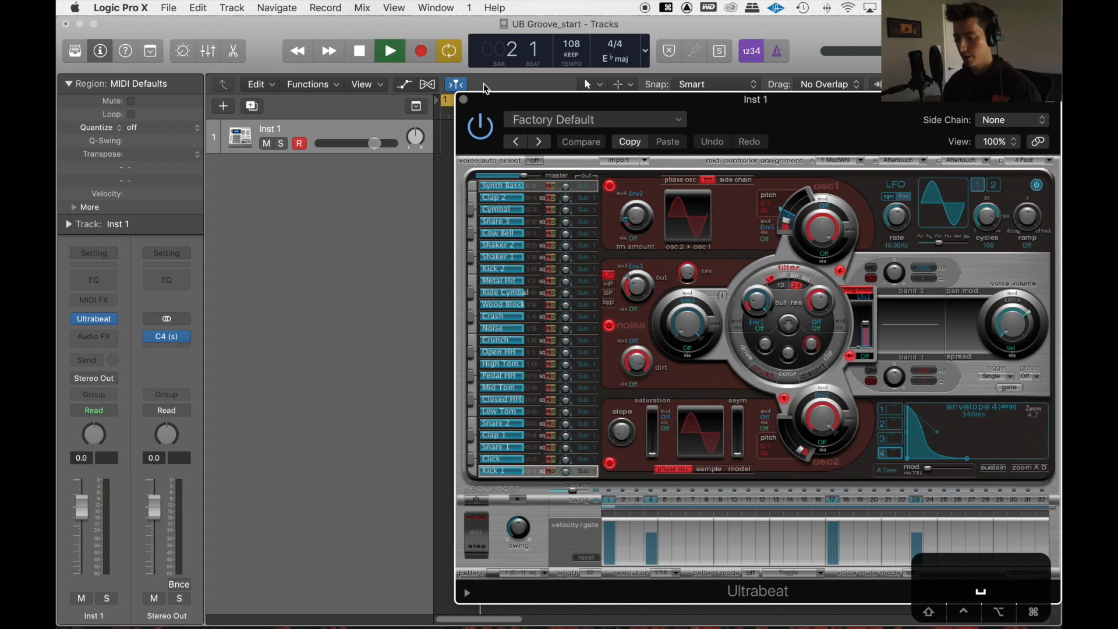
key("space")
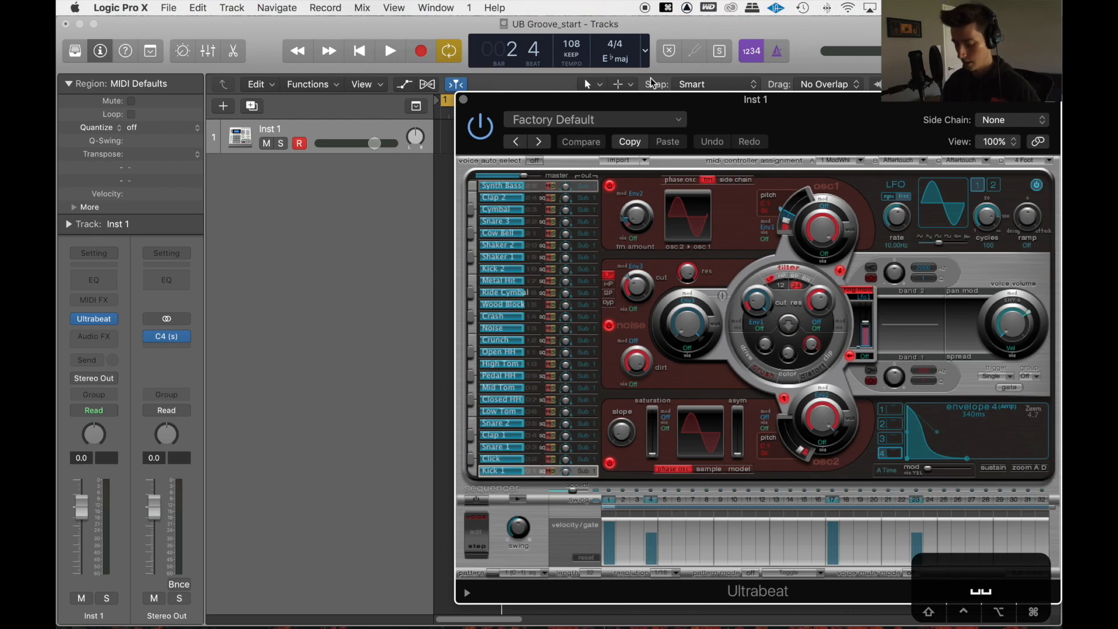
key("Return")
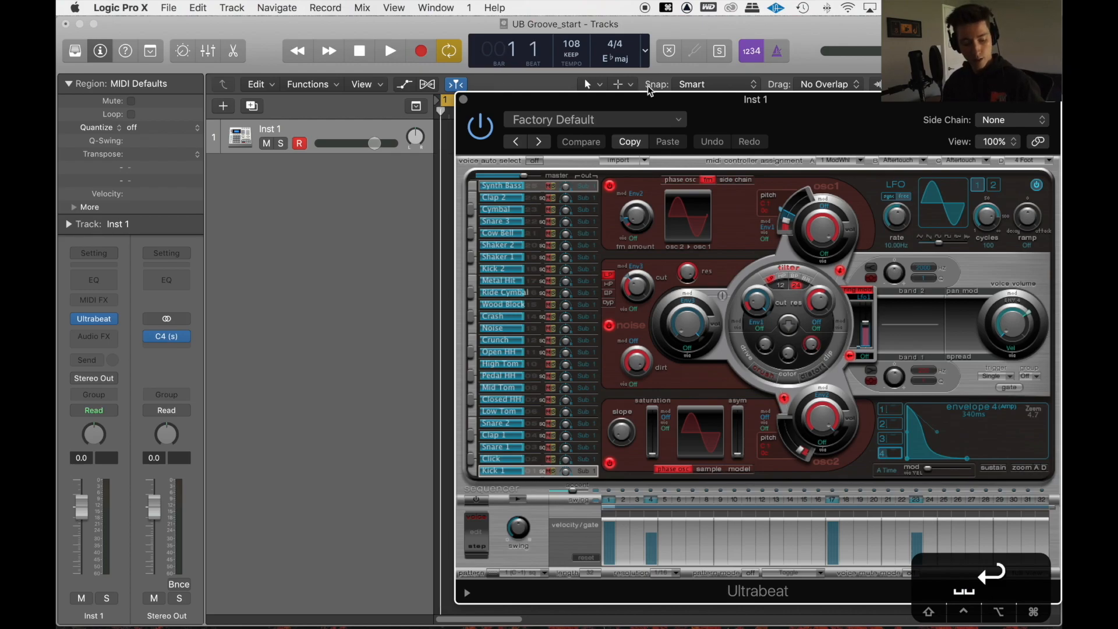
- Turn on Ultrabeat's step sequencer, preview its default pattern and stop the preview
left_click(479, 500)
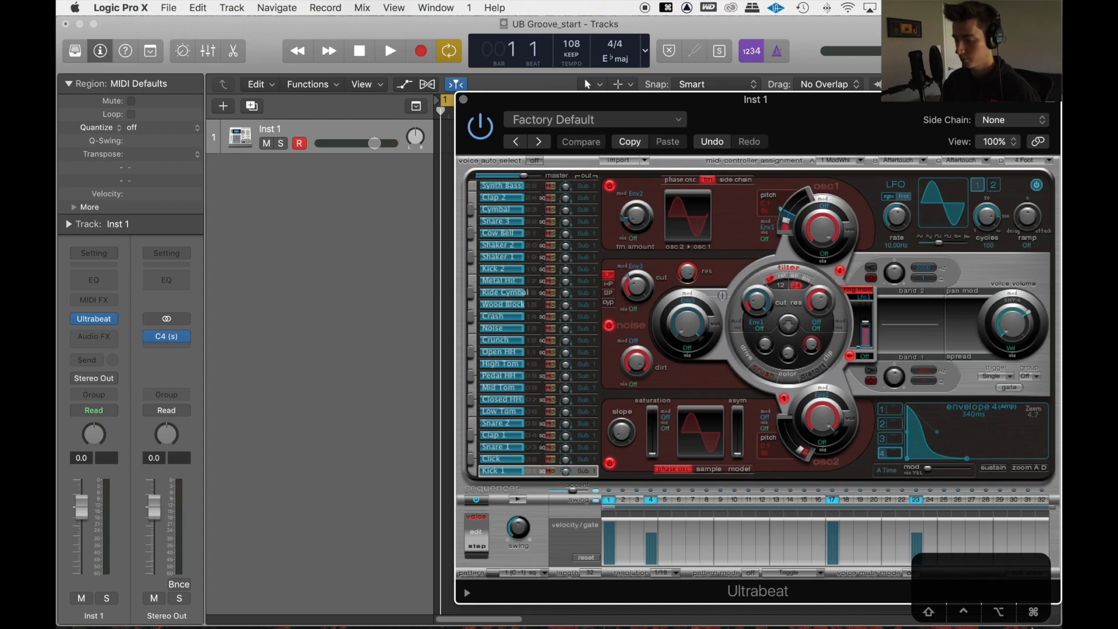
left_click_drag(1000, 585, 305, 593)
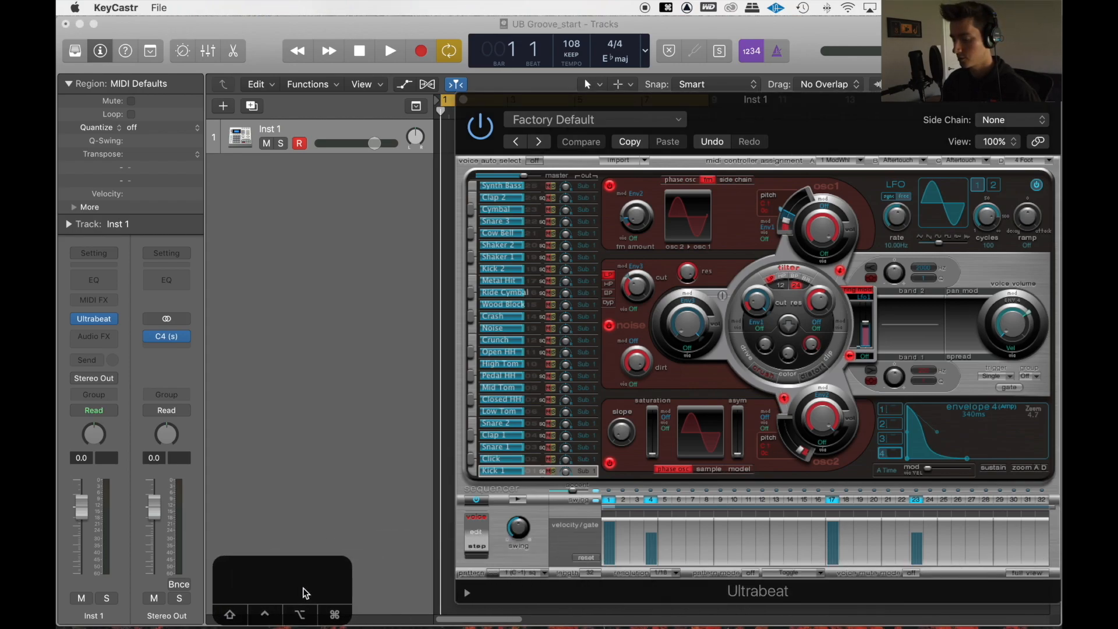
left_click_drag(861, 121, 854, 121)
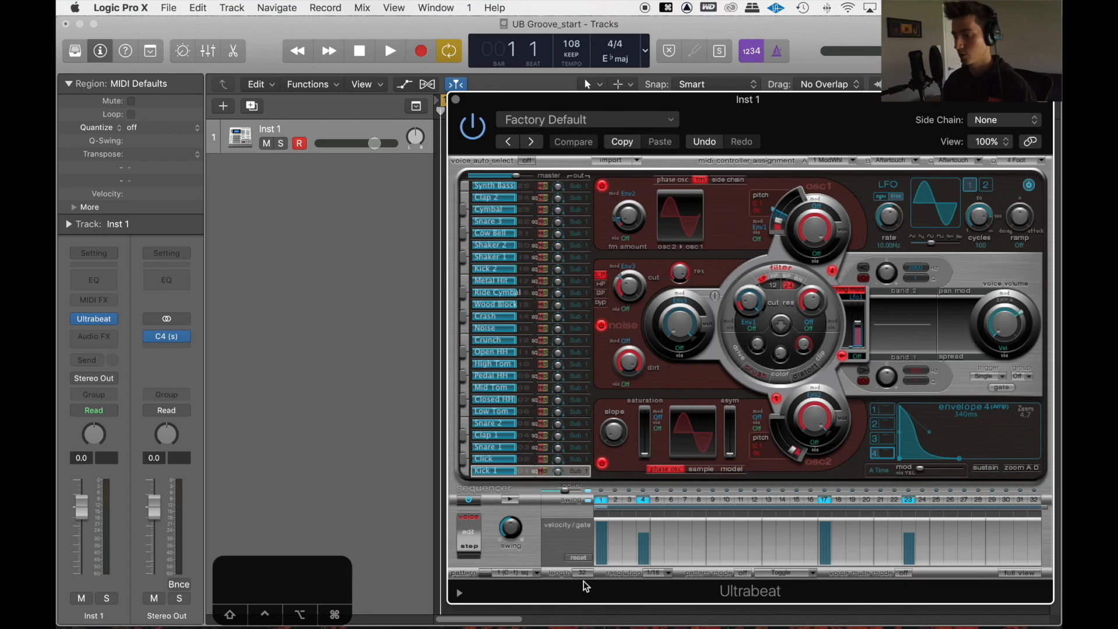
left_click(511, 501)
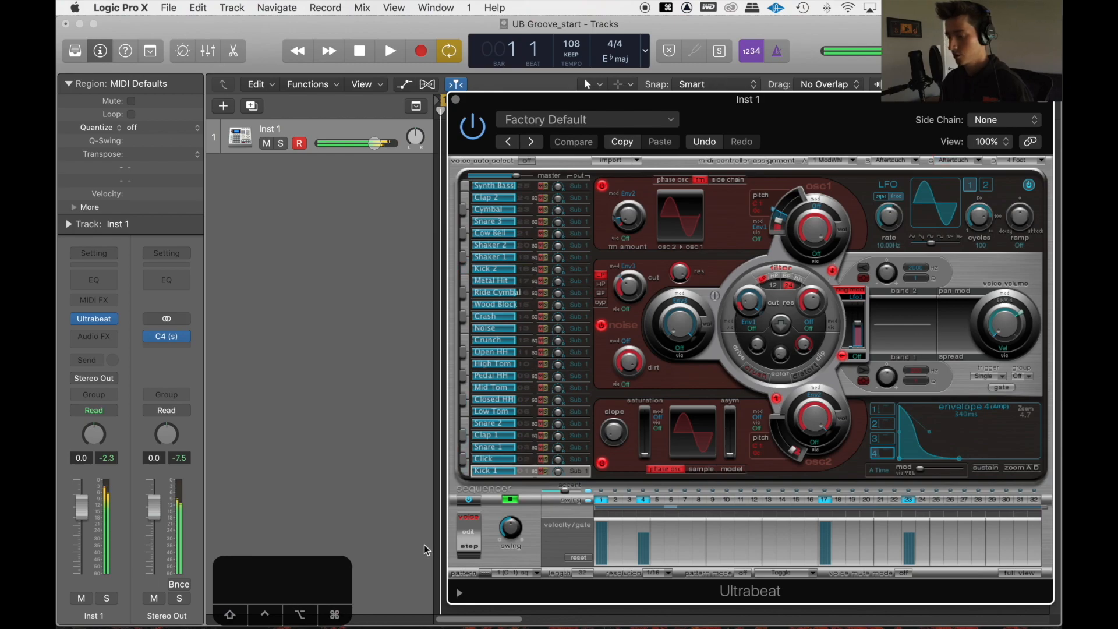
left_click_drag(781, 122, 908, 137)
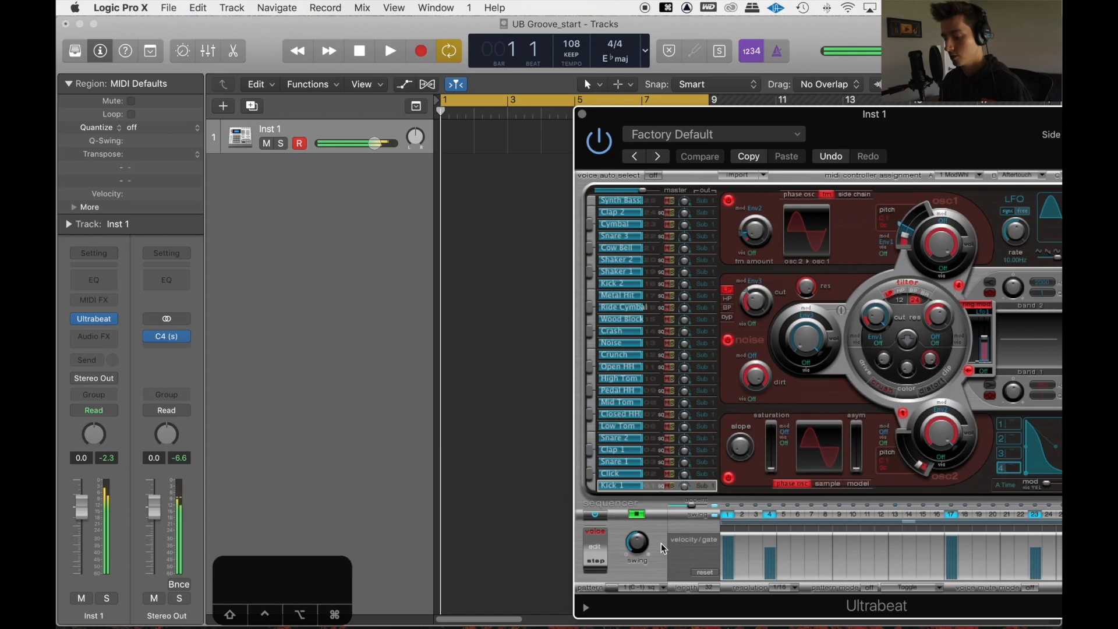
left_click(638, 515)
- Move the Ultrabeat window back fully on screen beside the track header
left_click_drag(946, 133, 971, 165)
left_click_drag(900, 142, 798, 130)
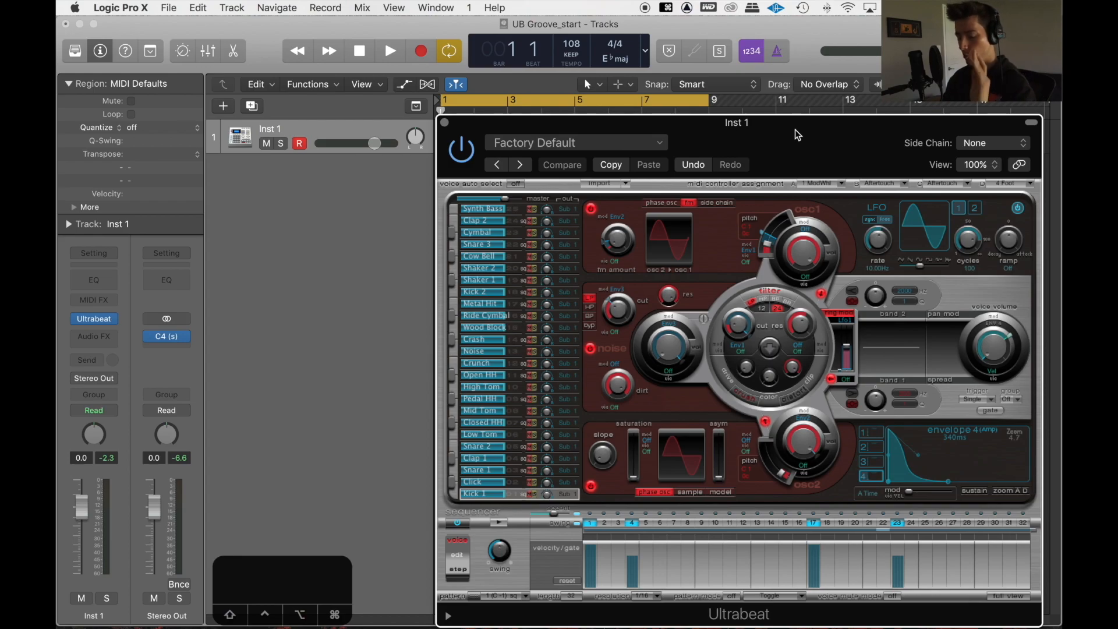
left_click_drag(795, 130, 807, 132)
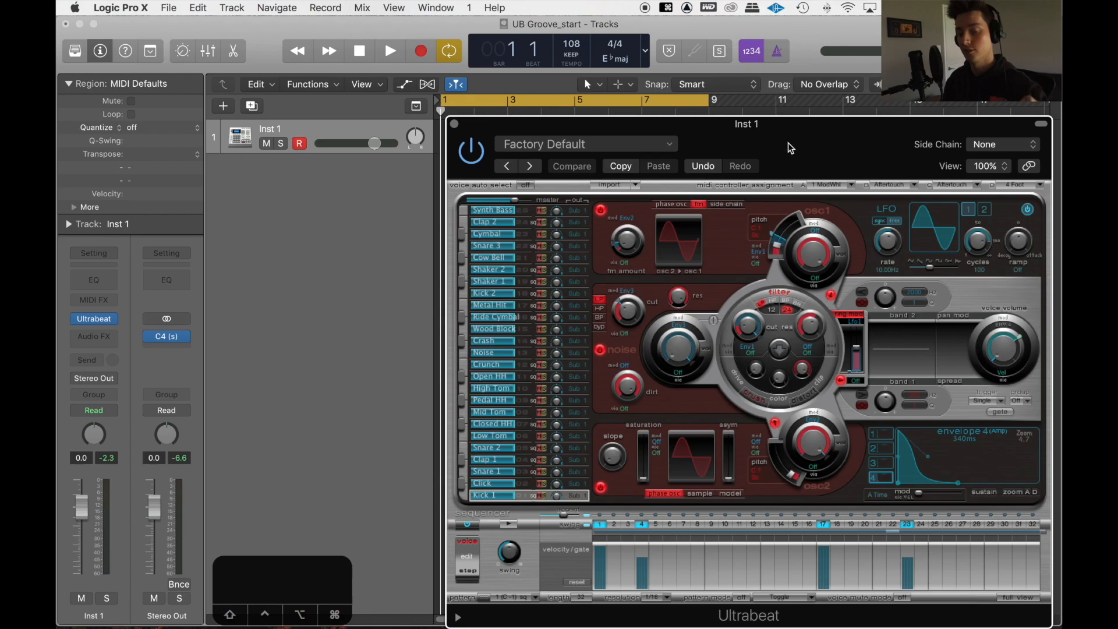
left_click_drag(787, 139, 797, 117)
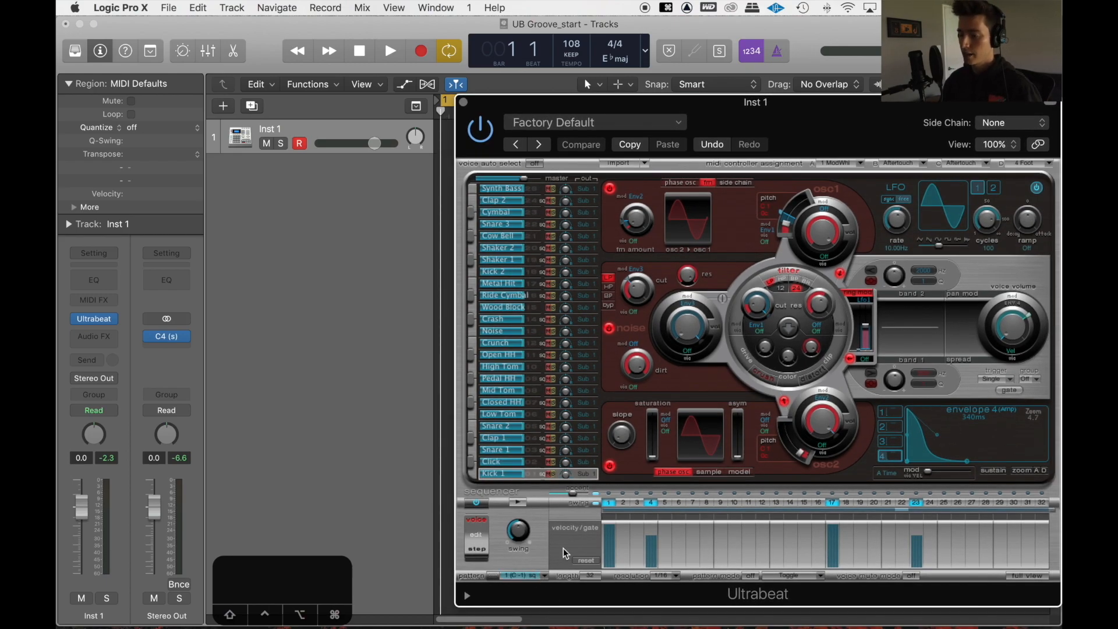
- Load the Funk Boogie Kit drum kit preset into Ultrabeat
left_click(603, 119)
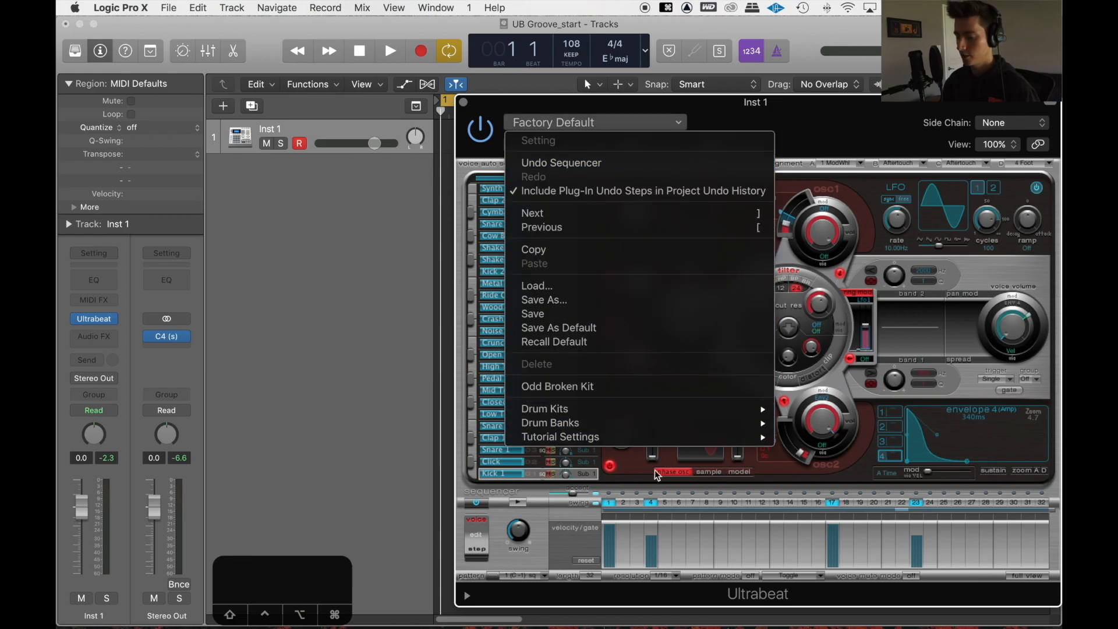
mouse_move(724, 427)
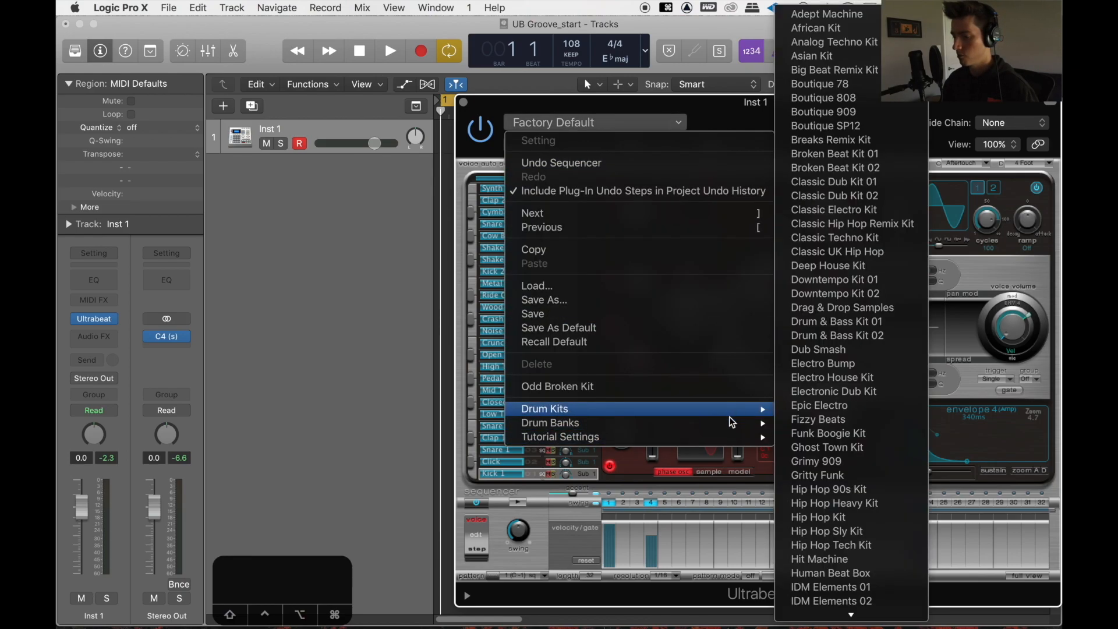
left_click(657, 115)
left_click_drag(770, 116, 750, 120)
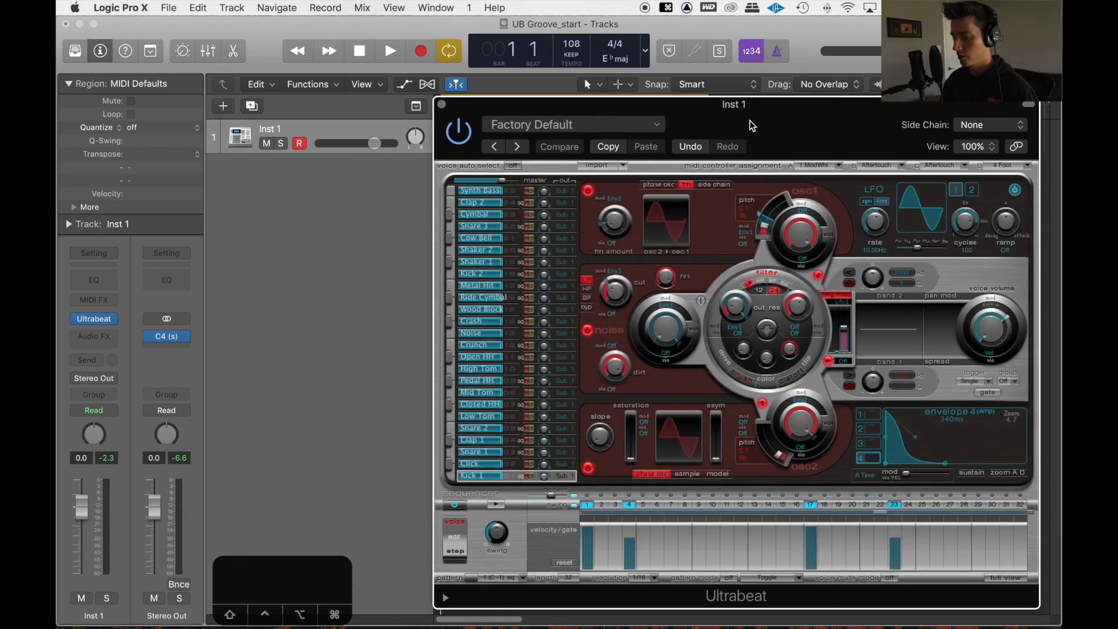
left_click(603, 127)
mouse_move(590, 413)
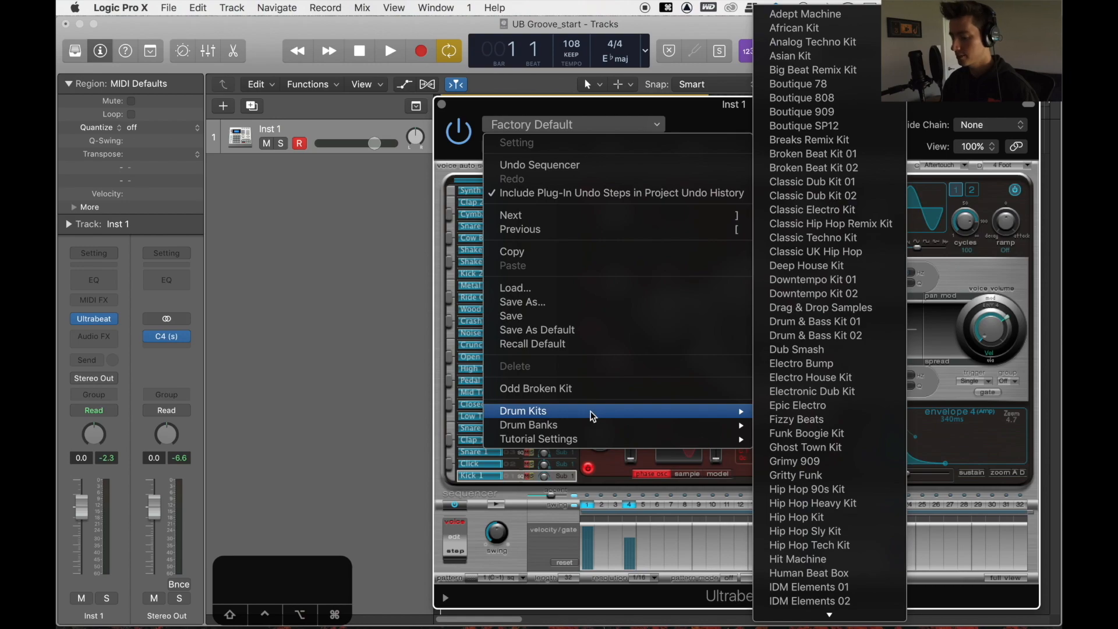
mouse_move(604, 442)
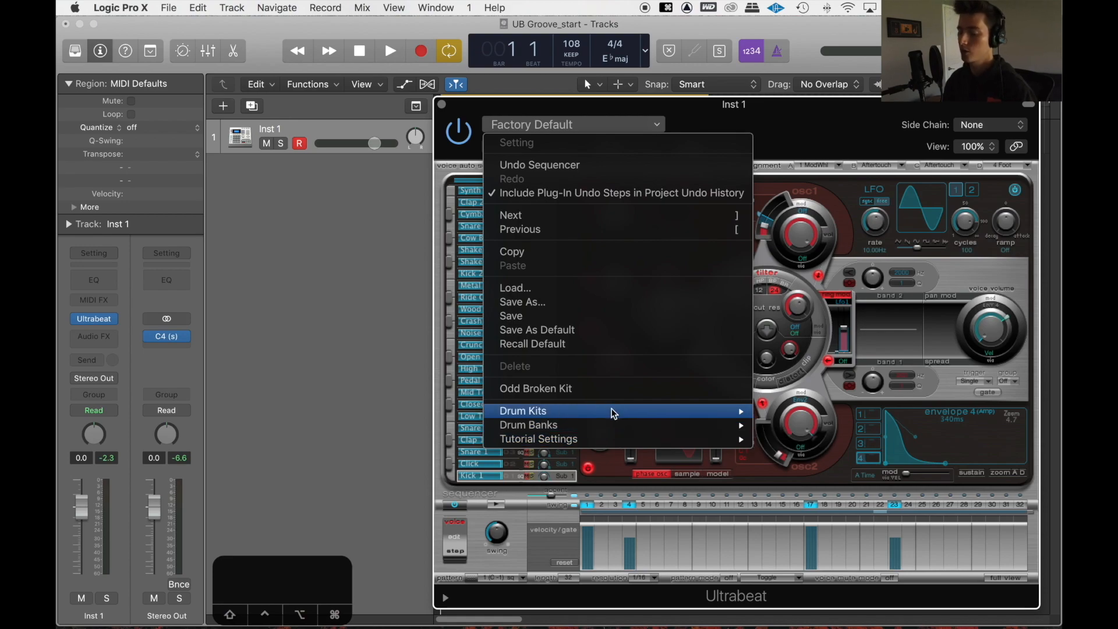
mouse_move(612, 409)
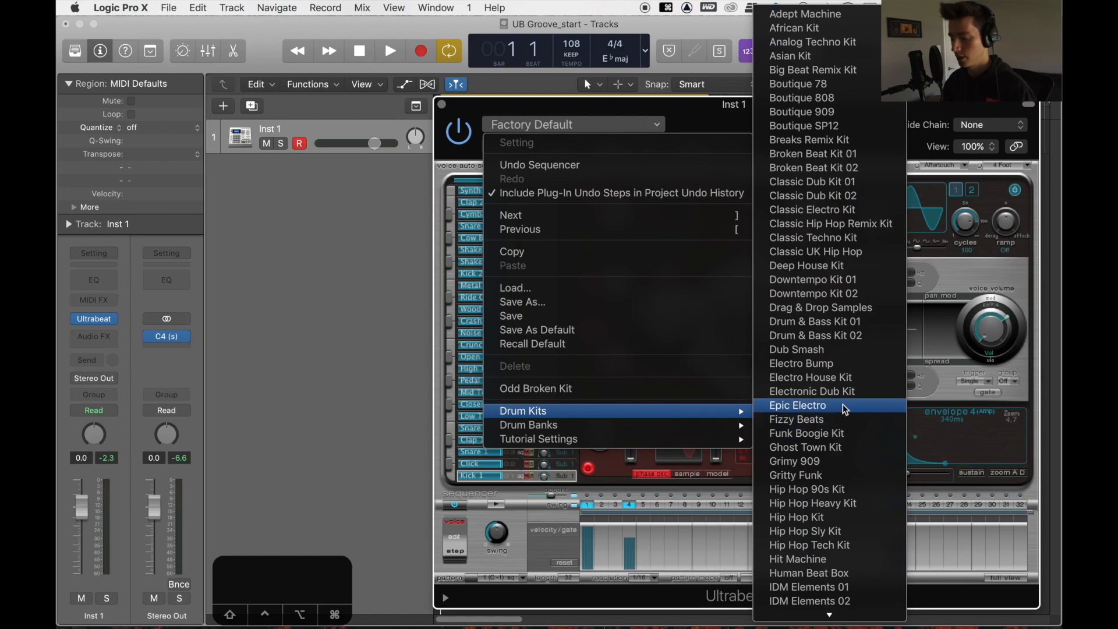
left_click(838, 434)
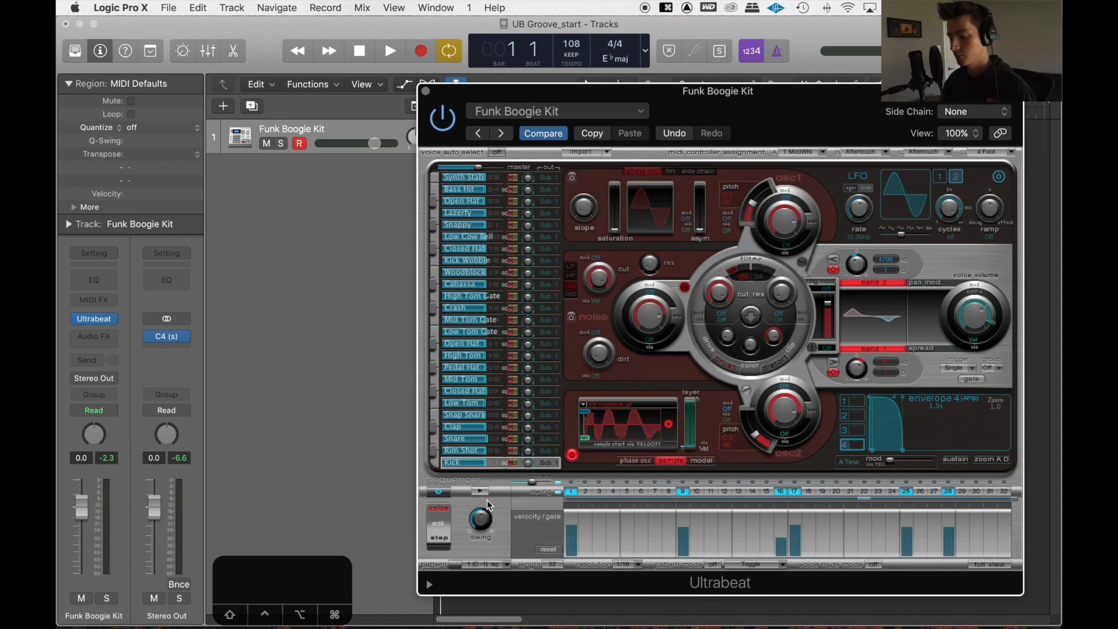
- Preview the kit's pattern while setting the Funk Boogie Kit channel's volume to -5 dB, and stop the preview
left_click(481, 491)
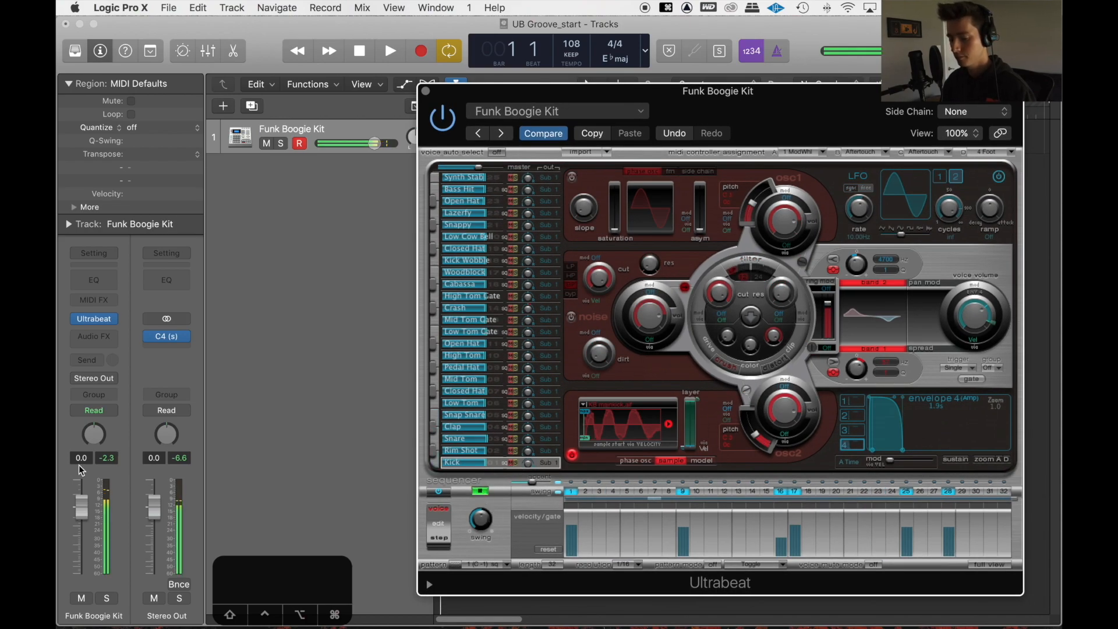
double_click(82, 458)
type("-5")
key("Return")
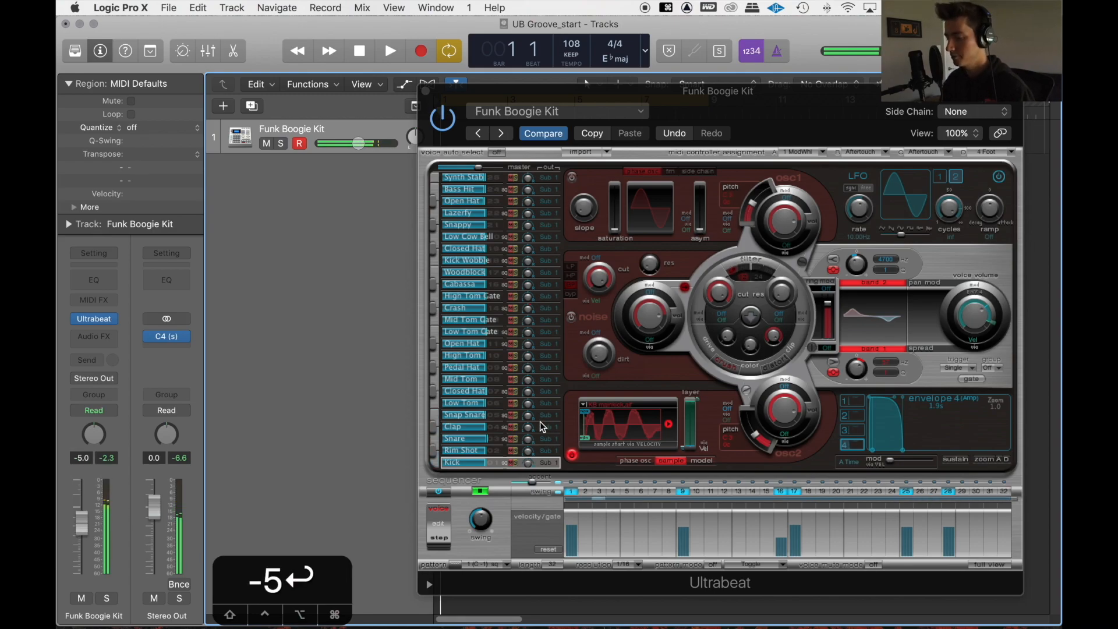
left_click(484, 493)
mouse_move(833, 120)
left_mouse_down()
mouse_move(864, 112)
mouse_move(823, 153)
mouse_move(826, 140)
mouse_move(836, 156)
mouse_move(837, 132)
left_mouse_up()
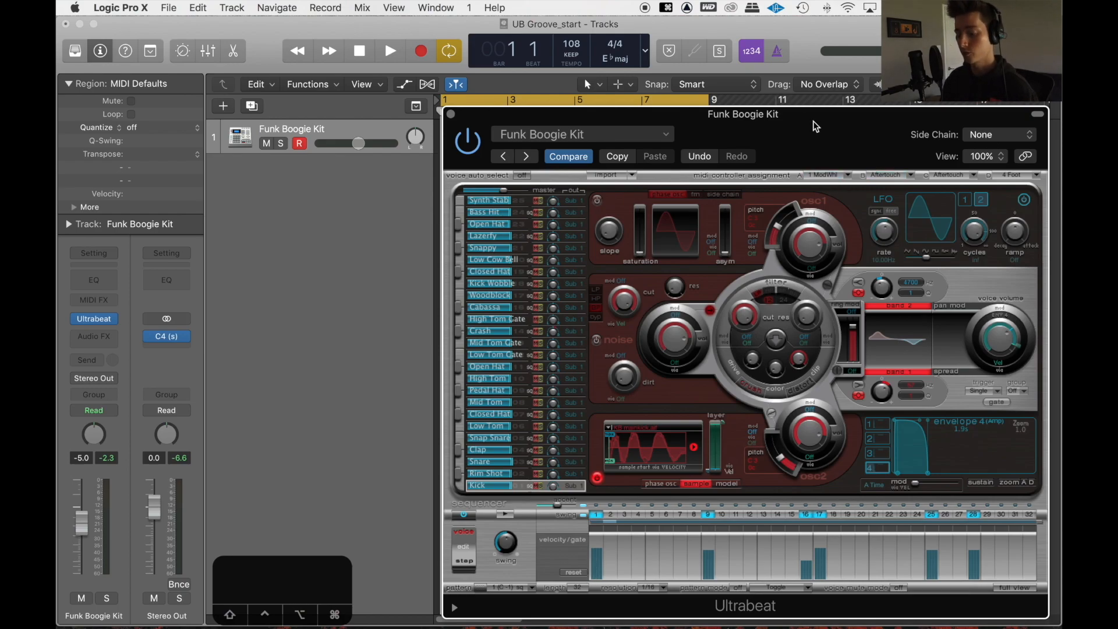
- Switch to the empty pattern 12 (B -1) and program Kick hits on steps 1, 5, 9, 13, 17, 21, 25 and 29
left_click(505, 588)
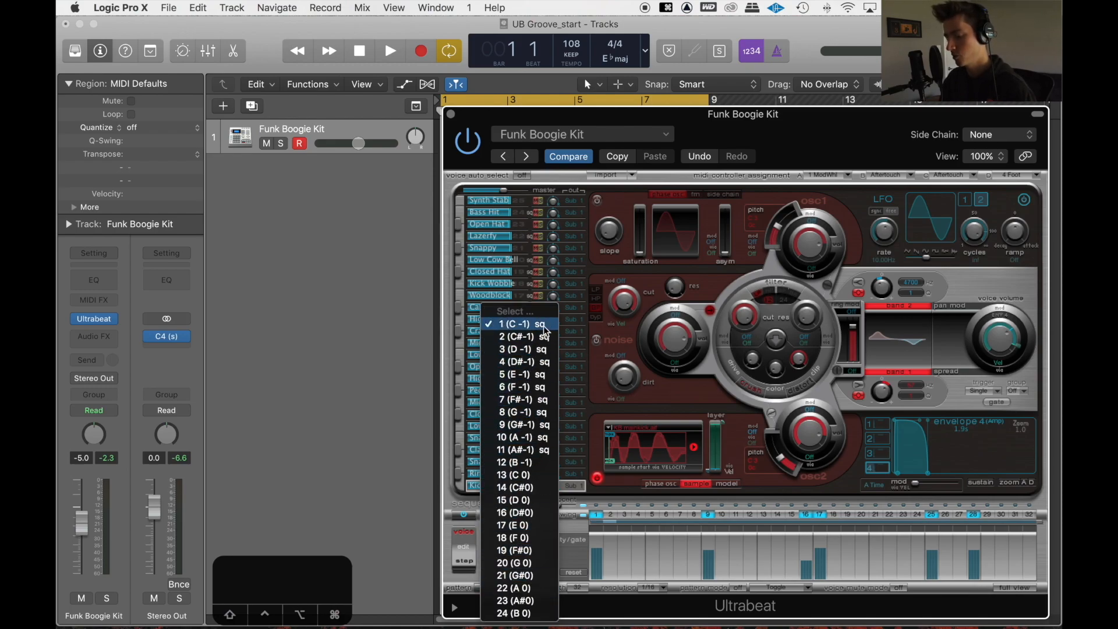
left_click(544, 464)
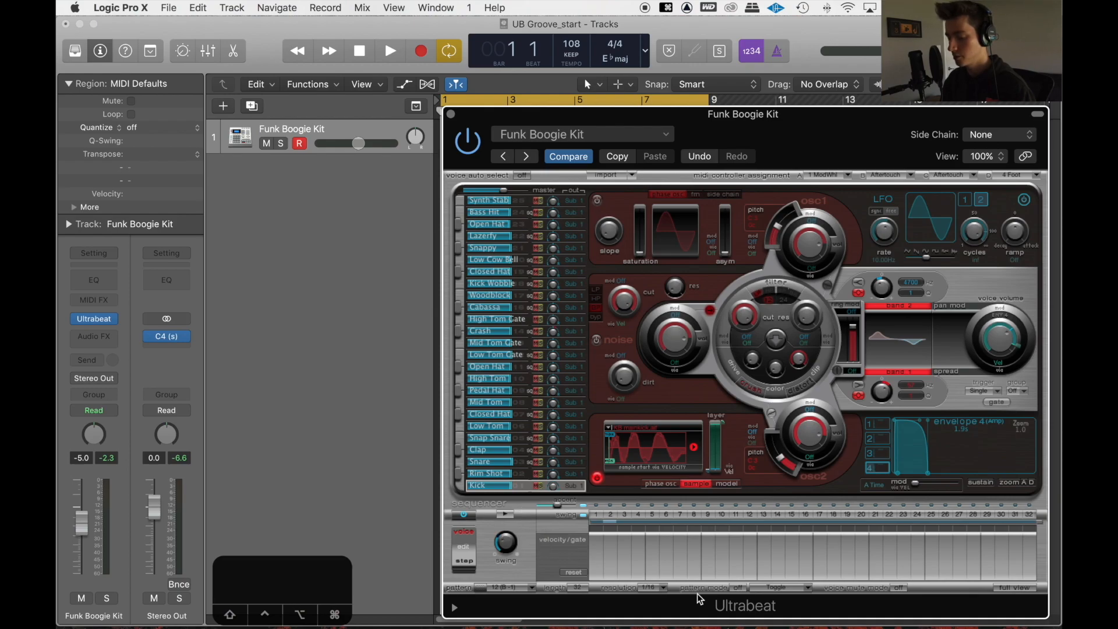
left_click(598, 515)
left_click(653, 515)
left_click(708, 515)
left_click(751, 515)
left_click(753, 515)
left_click(763, 515)
left_click(819, 515)
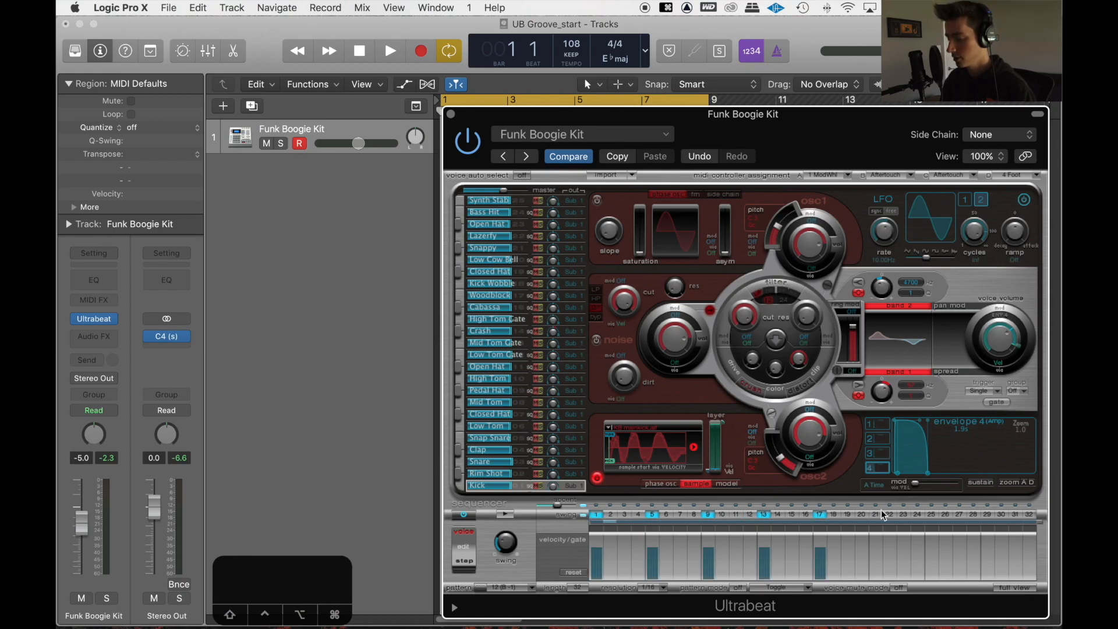
left_click(875, 515)
left_click(932, 515)
left_click(989, 515)
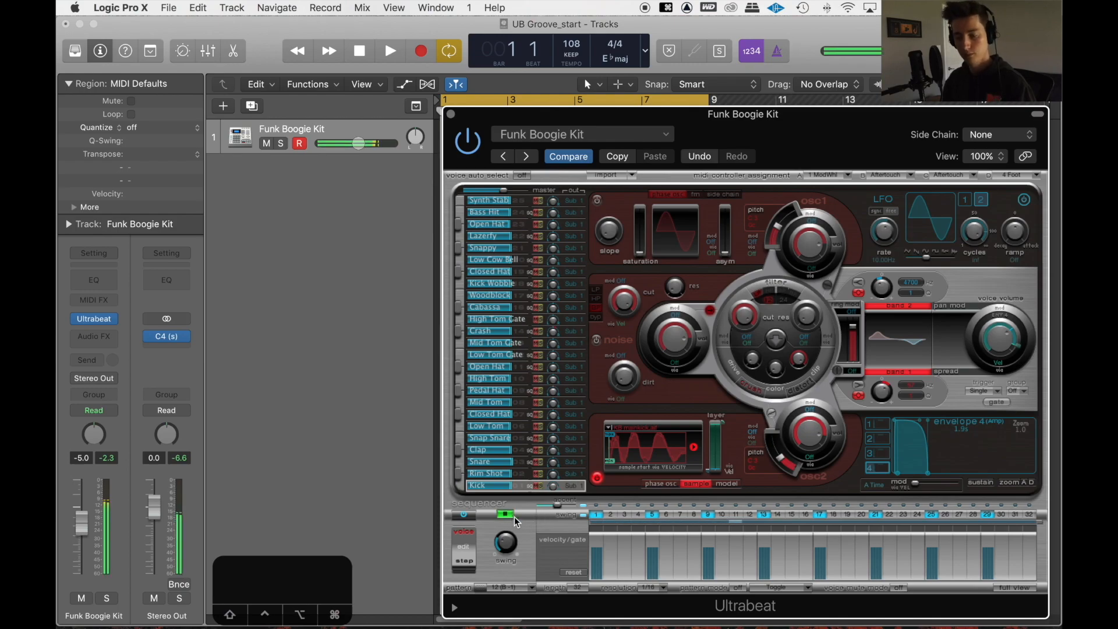
- Raise the velocity of the Kick hit on step 1 while the pattern plays
double_click(81, 458)
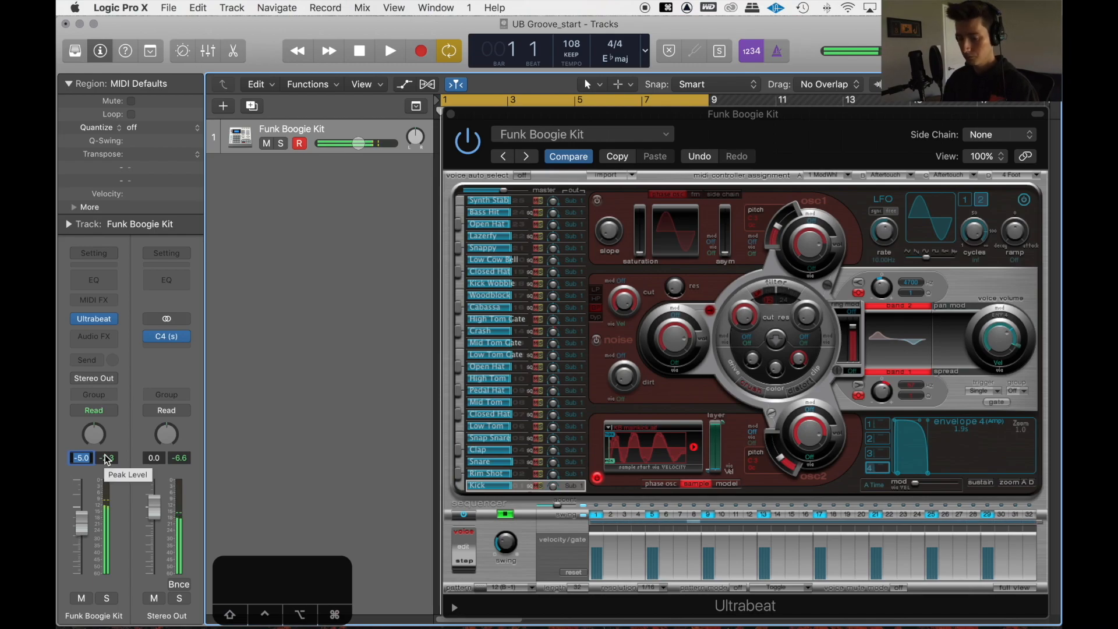
left_click(118, 443)
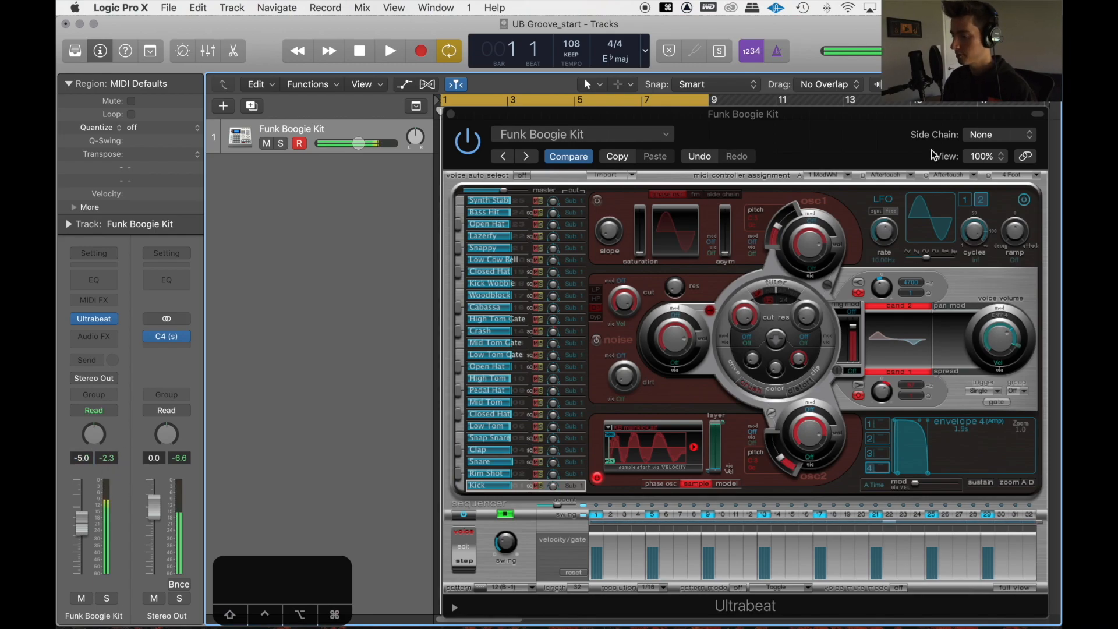
left_click(597, 573)
left_click_drag(599, 572, 601, 561)
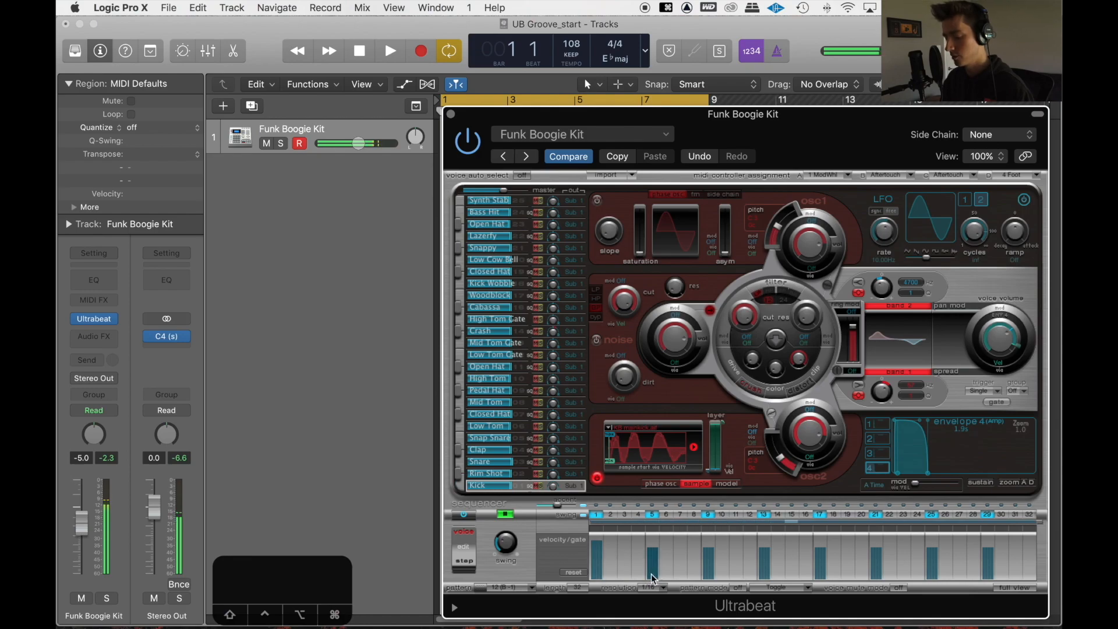
- Accent the Kick hits on steps 9, 17 and 25 by raising their velocity to about that of step 1
left_click(599, 575)
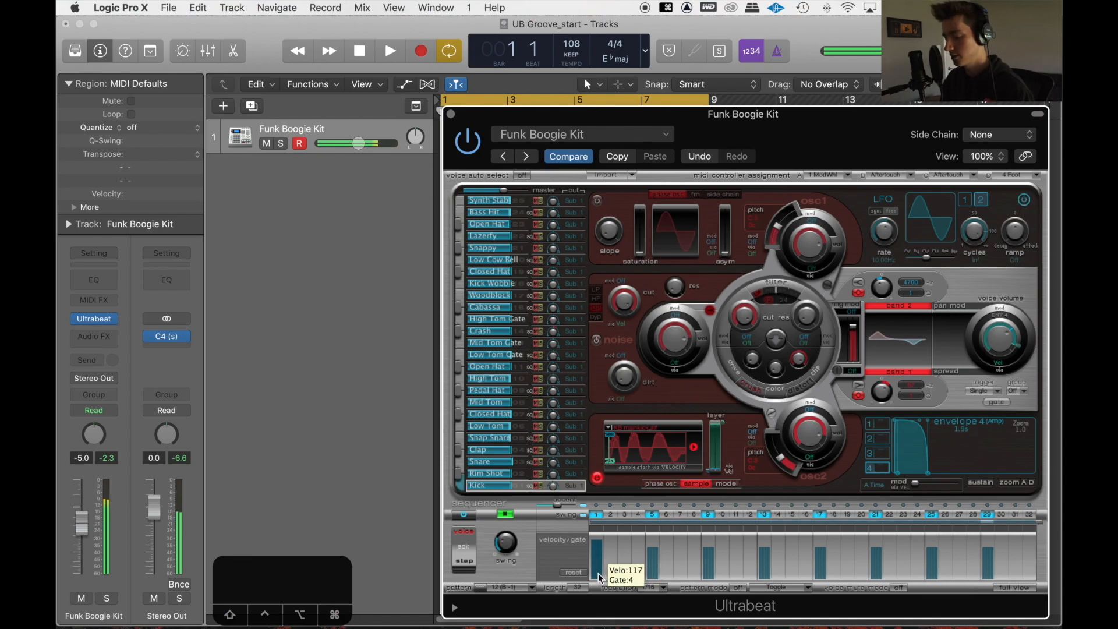
mouse_move(720, 574)
left_mouse_down()
mouse_move(720, 564)
mouse_move(823, 571)
left_mouse_up()
left_click(822, 578)
left_click_drag(934, 578, 934, 574)
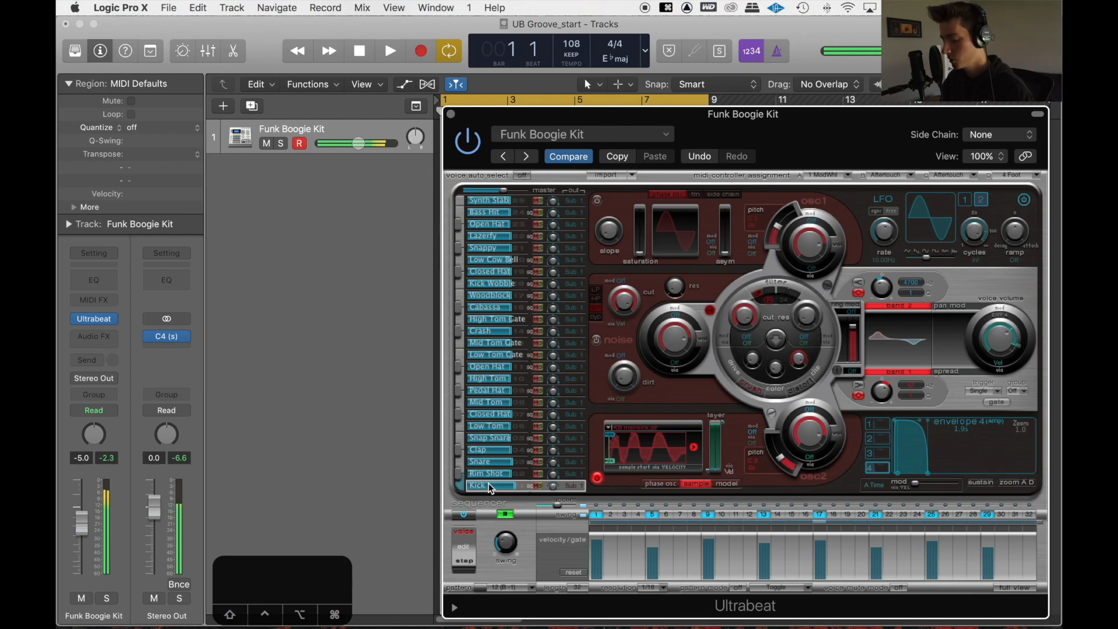
- Program Low Tom hits on steps 28 and 31 of the pattern
left_click(490, 426)
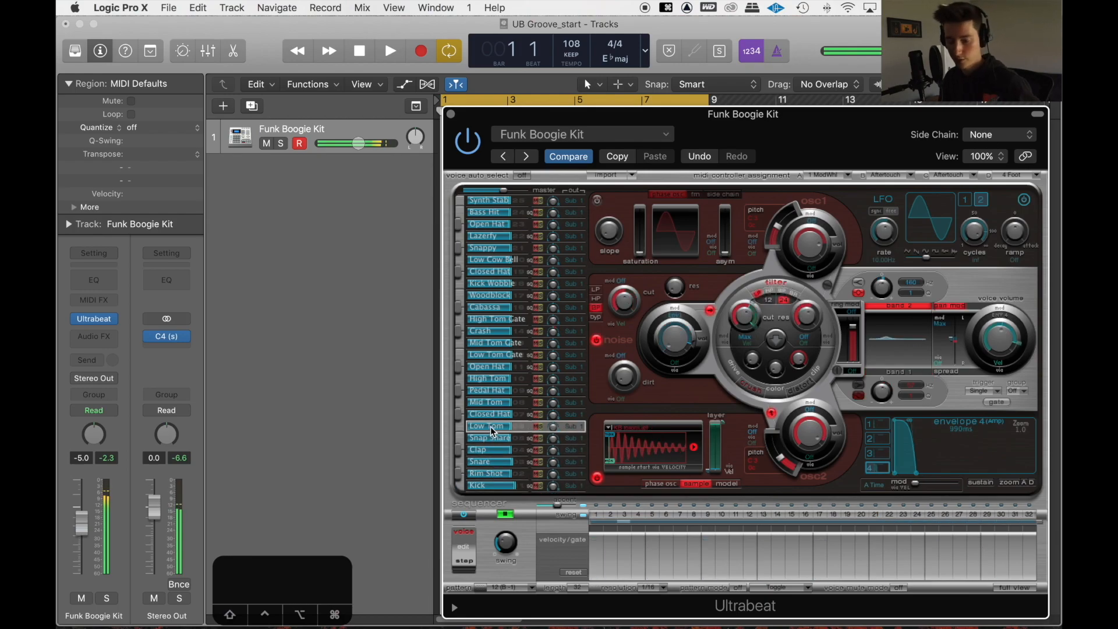
left_click(505, 515)
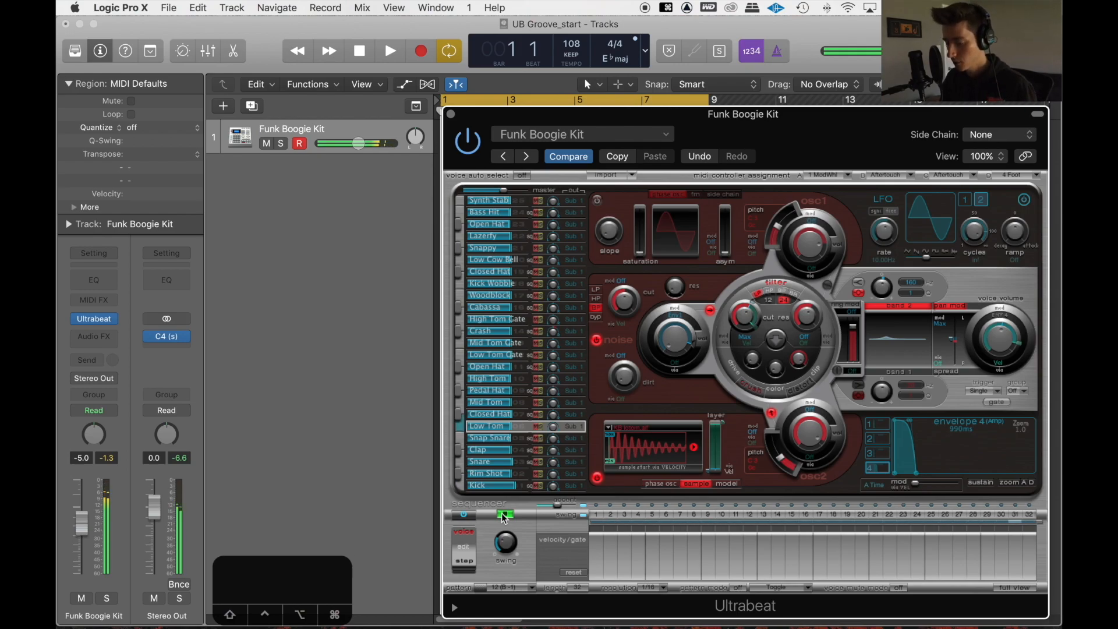
left_click(976, 515)
left_click(1016, 515)
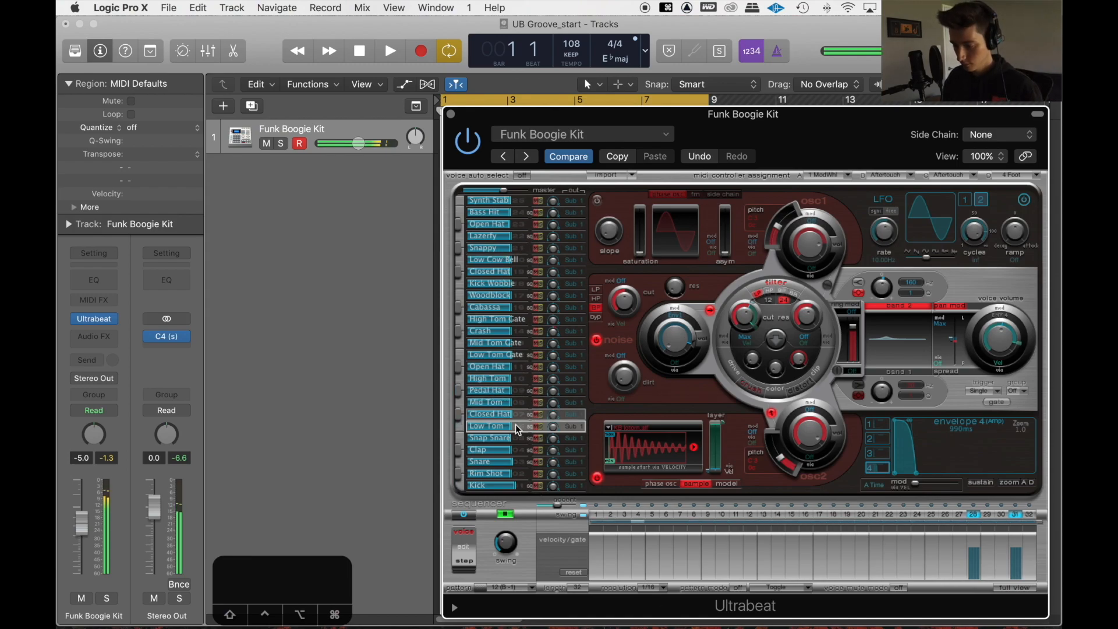
- Program Pedal Hat hits on steps 1, 5, 9, 13, 17, 21, 25 and 29
left_click(483, 389)
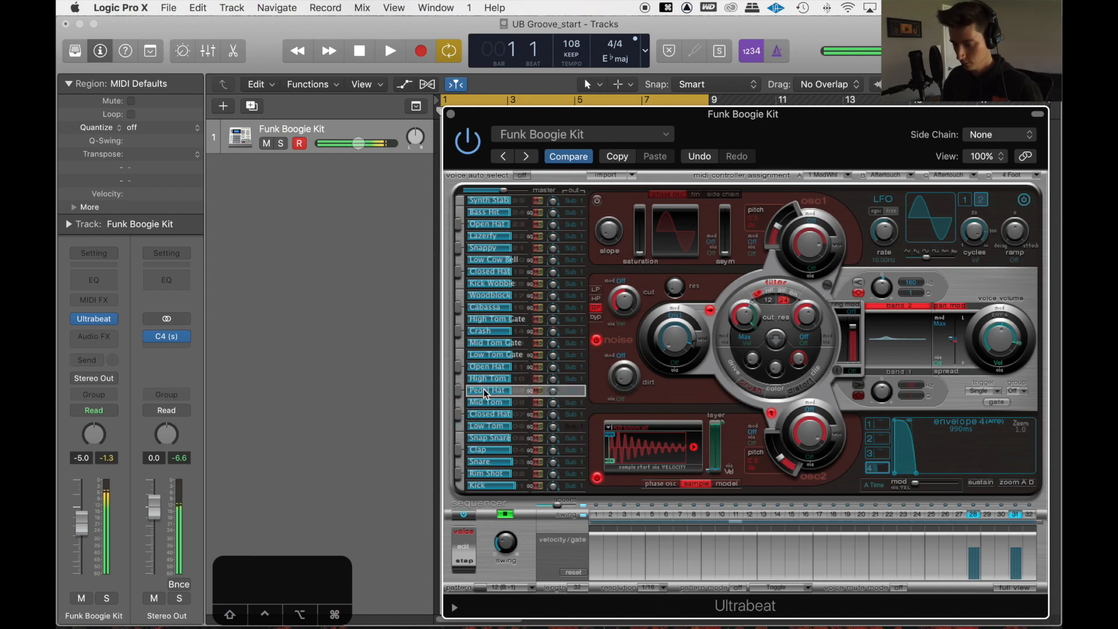
left_click(596, 514)
left_click(653, 514)
left_click(709, 514)
left_click(765, 514)
left_click(820, 513)
left_click(877, 514)
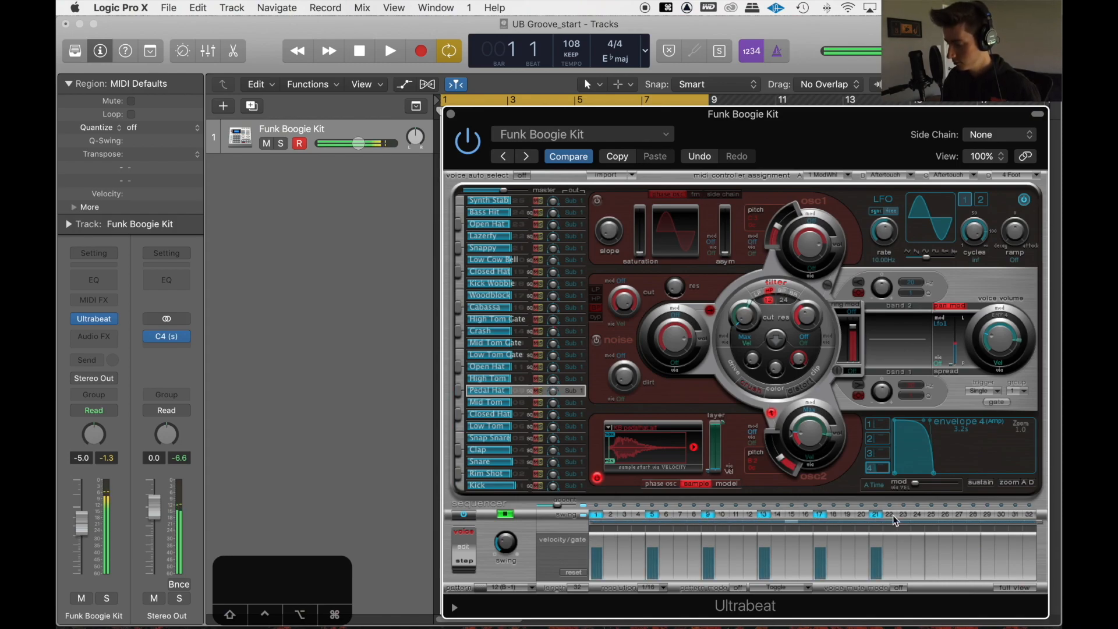
left_click(931, 514)
left_click(982, 515)
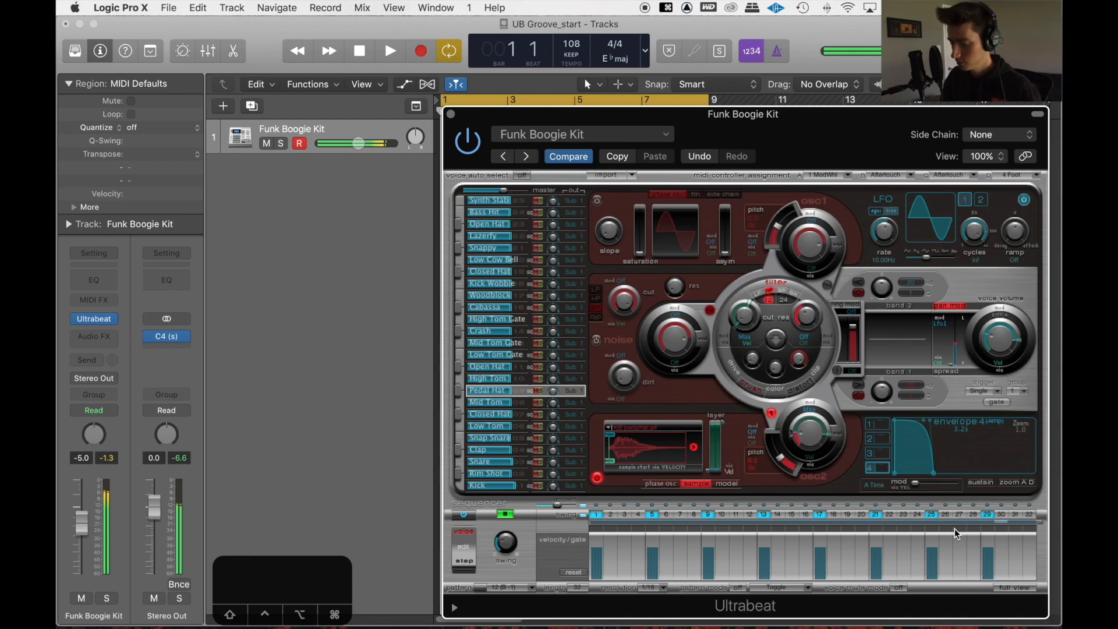
- Raise the velocity of the Pedal Hat hits on steps 5, 13, 21 and 29
left_click_drag(652, 570, 652, 558)
left_click_drag(760, 574, 763, 566)
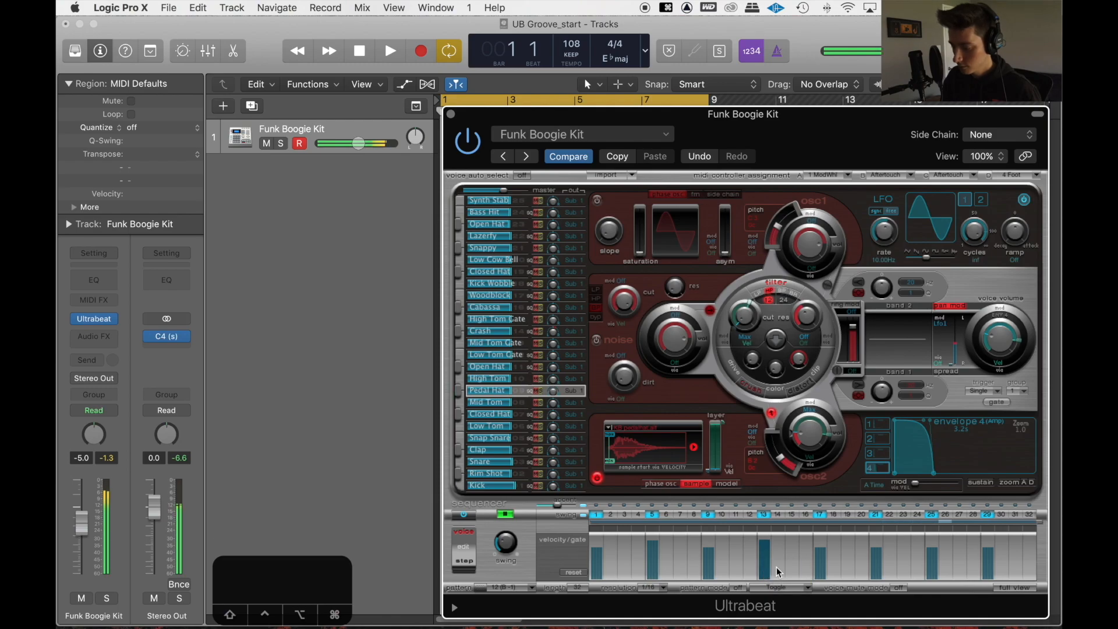
left_click_drag(878, 572, 878, 565)
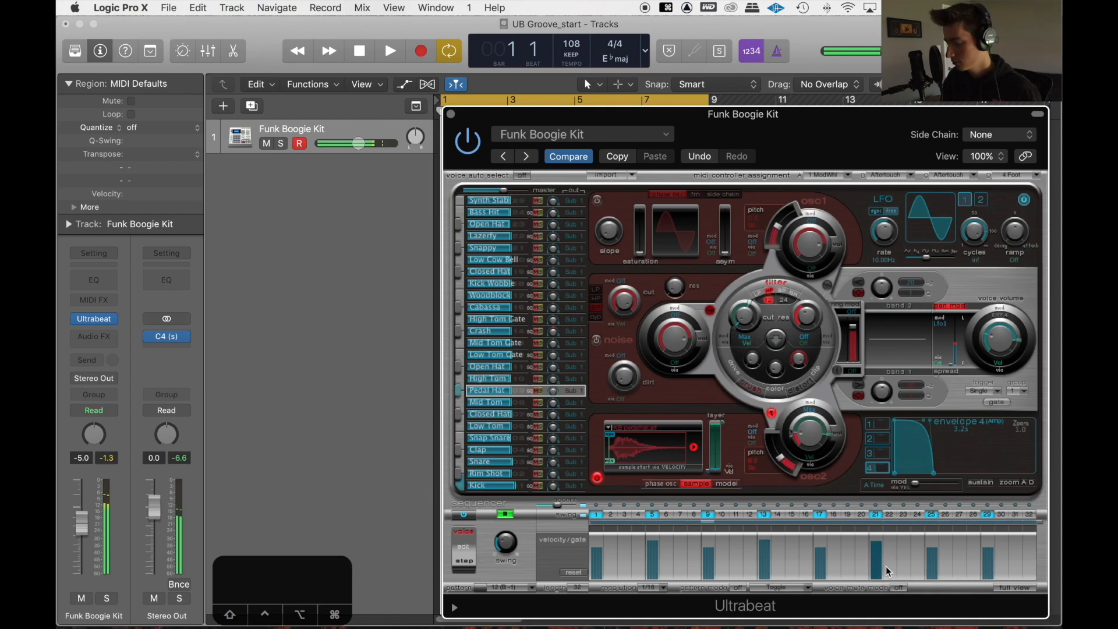
left_click_drag(990, 572, 991, 563)
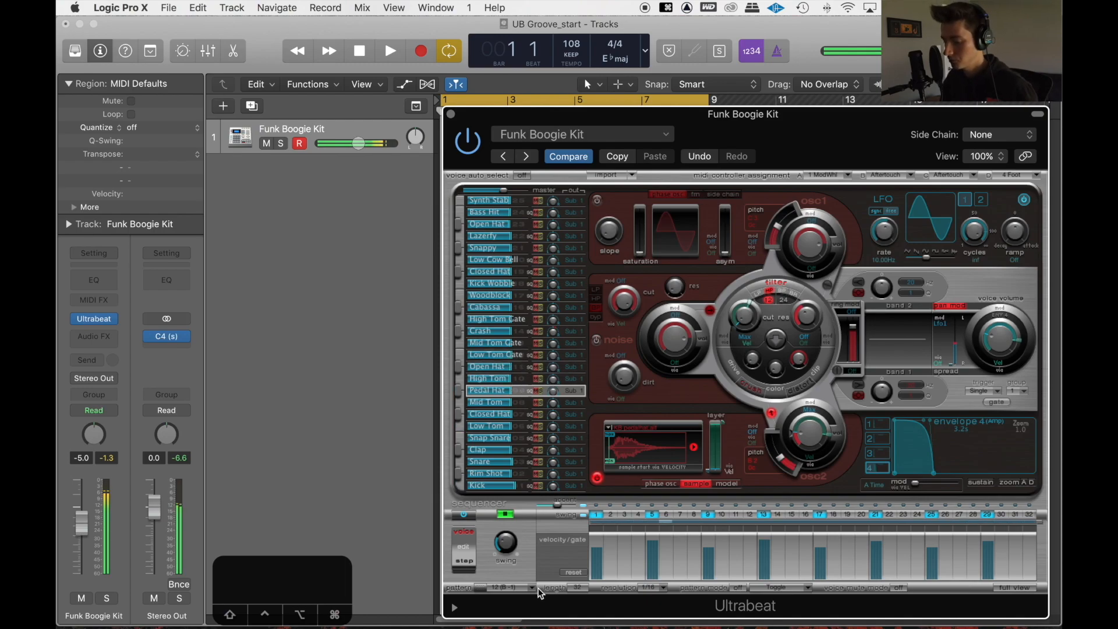
- Program Cabassa hits on steps 1, 5, 8, 10, 11, 13, 16, 21, 24, 26 and 27
left_click(491, 310)
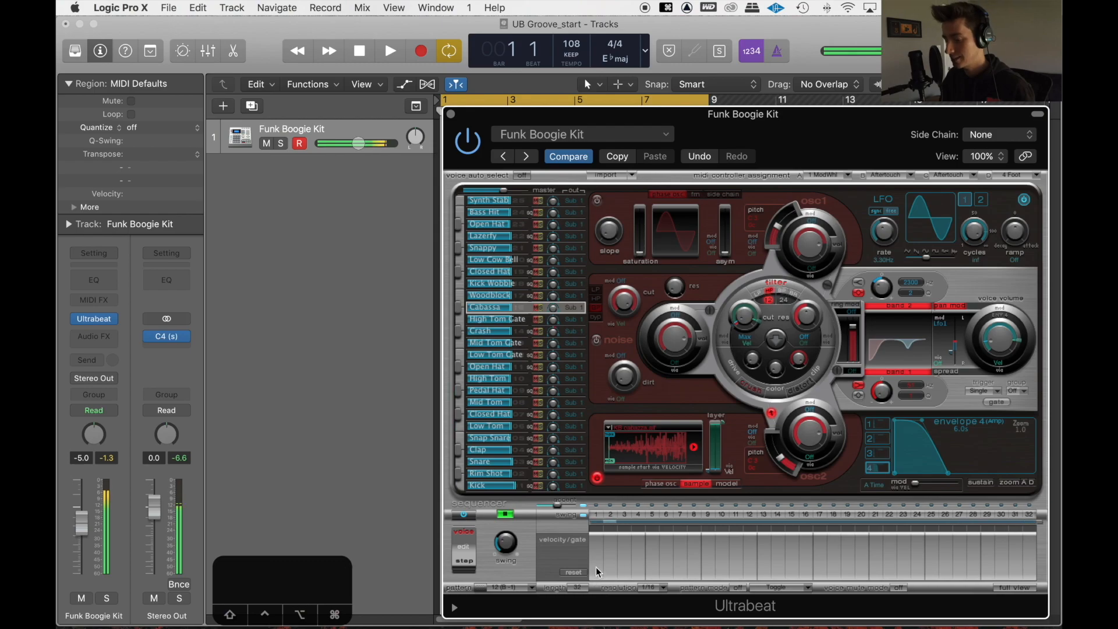
left_click(596, 514)
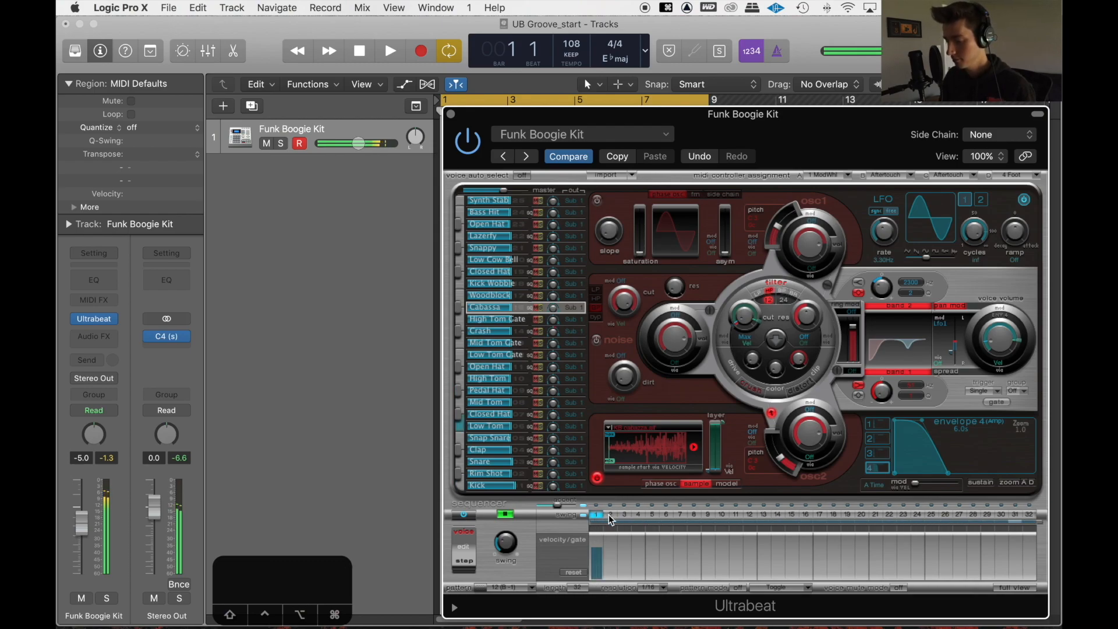
left_click(652, 515)
left_click(695, 515)
left_click(723, 515)
left_click(736, 515)
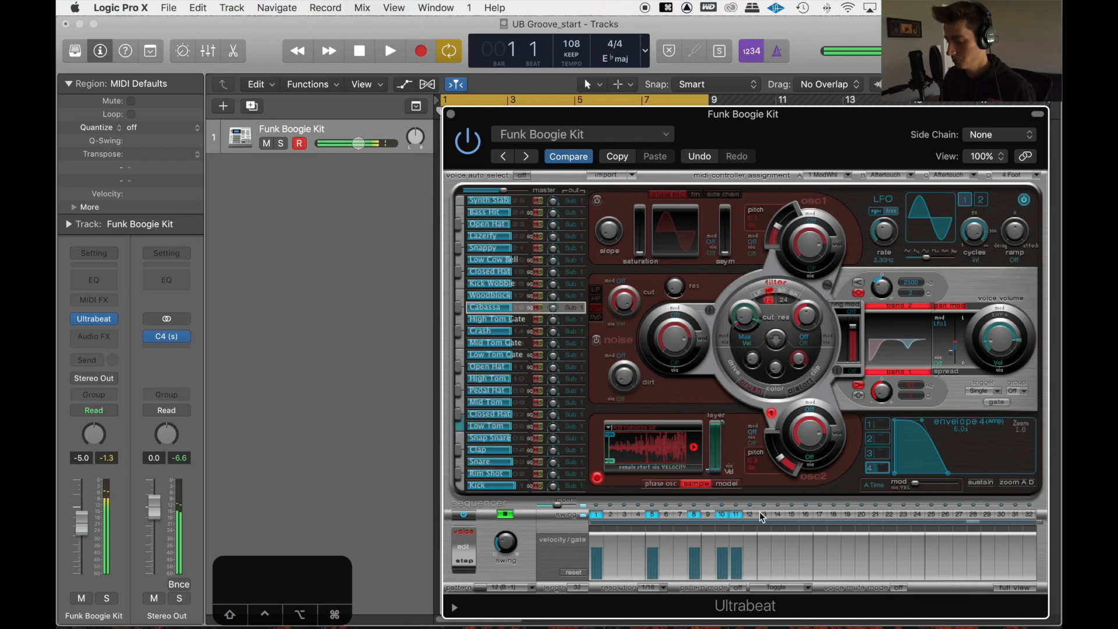
left_click(764, 515)
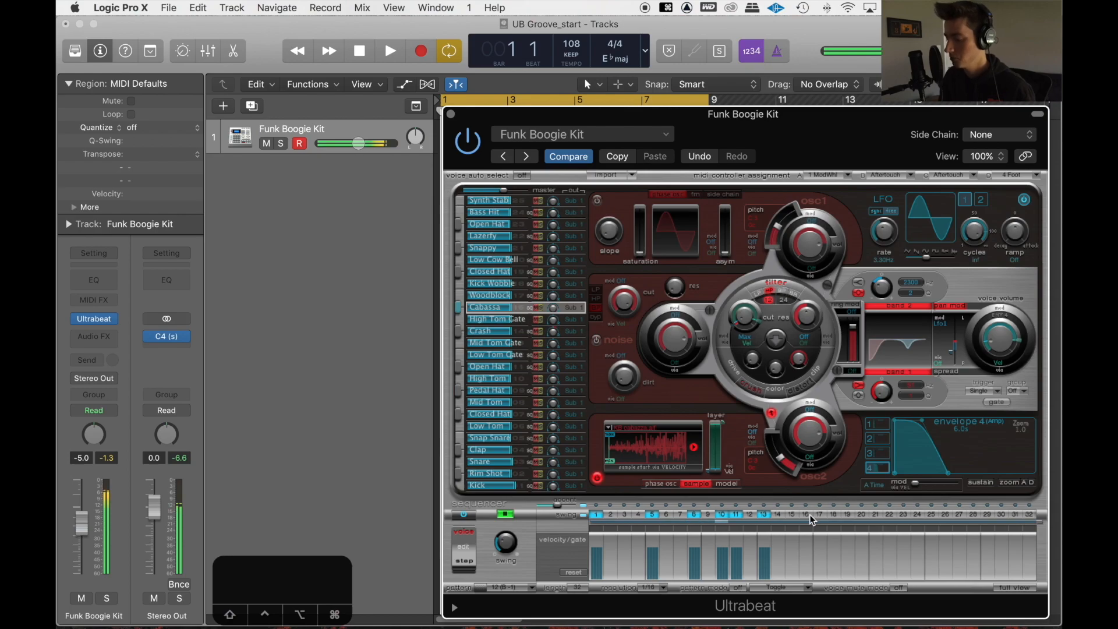
left_click(808, 515)
left_click(875, 515)
left_click(918, 515)
left_click(945, 515)
left_click(959, 513)
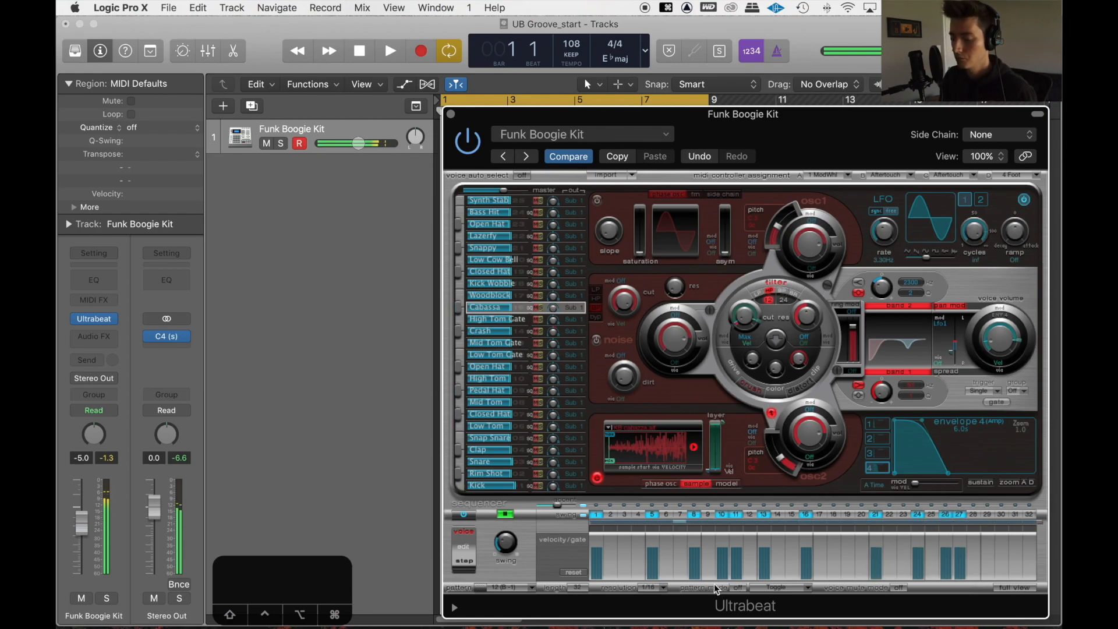
- Add a Cabassa hit on step 31 and lower the velocity of the Cabassa hits on steps 10, 16, 26 and 31
left_click_drag(723, 558, 725, 570)
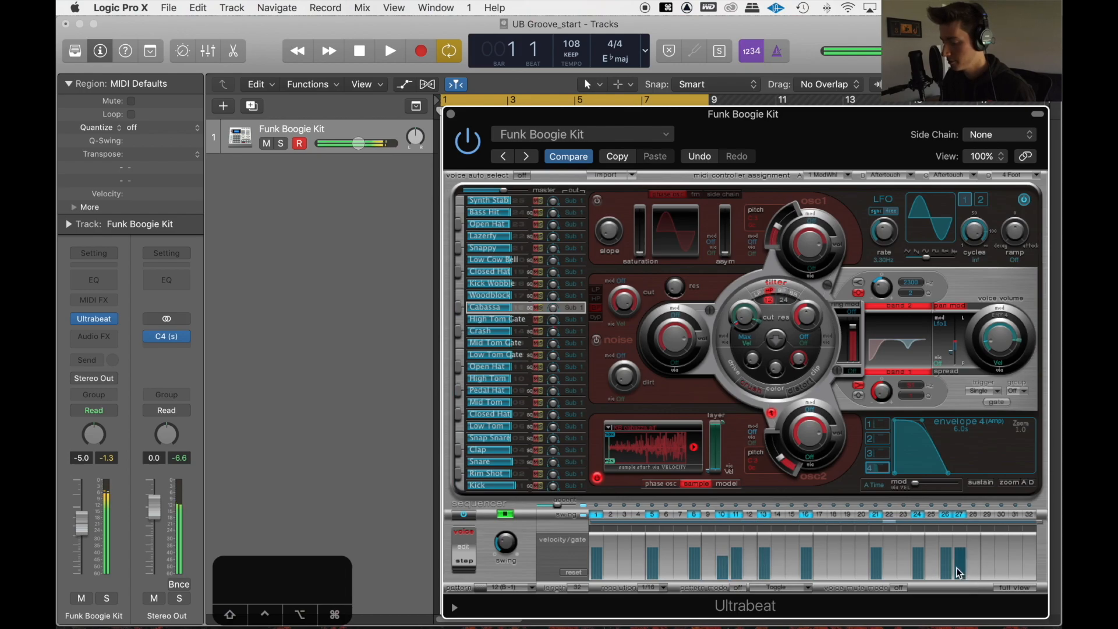
left_click_drag(948, 561, 948, 572)
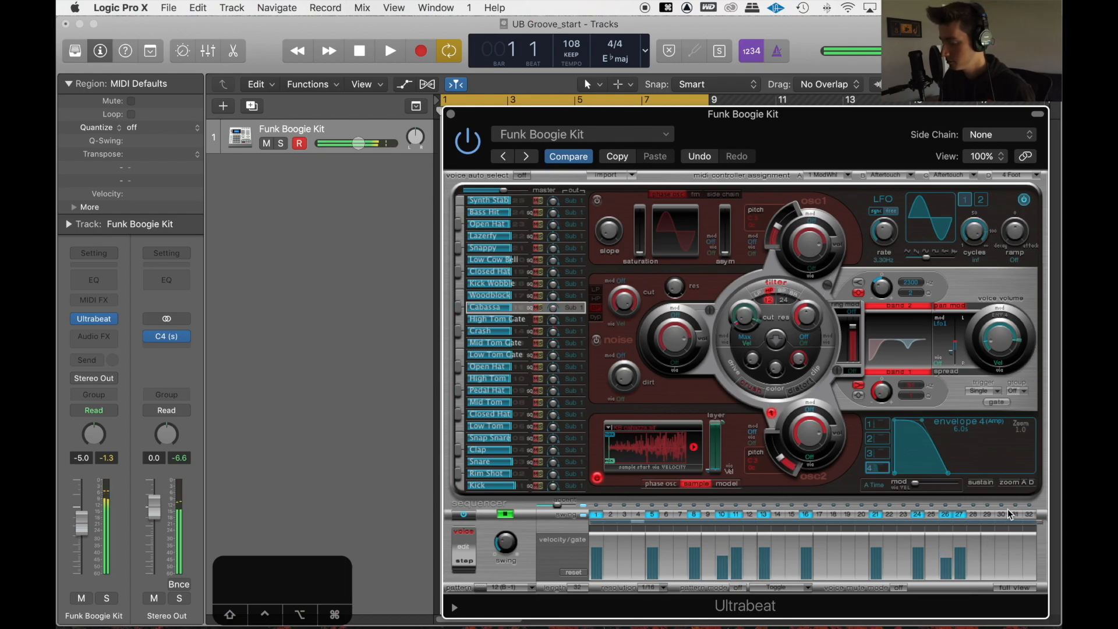
left_click(1015, 557)
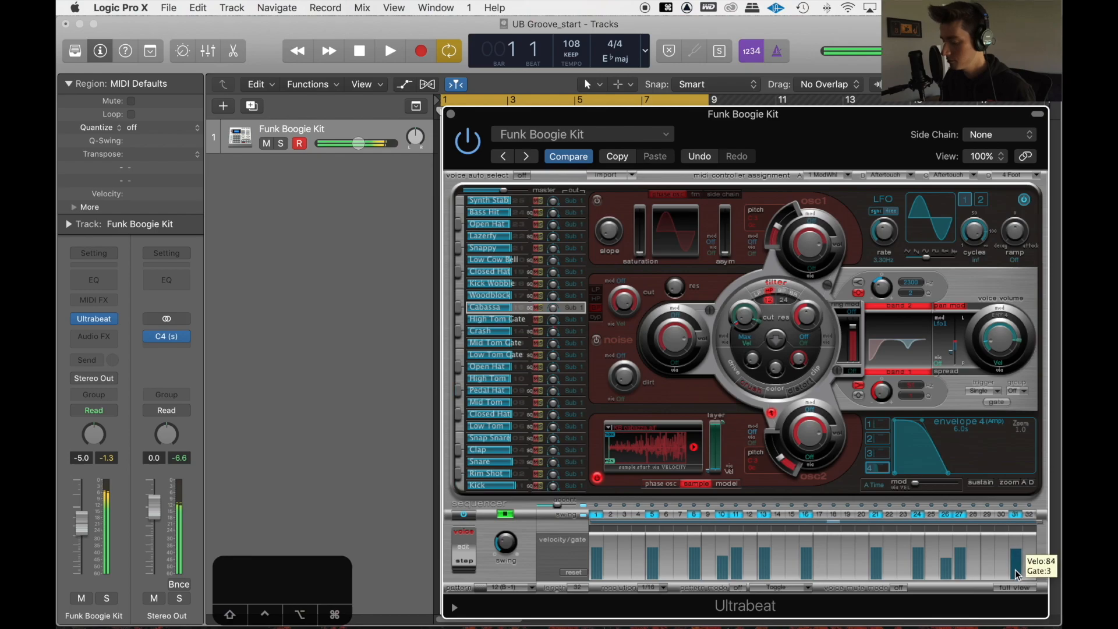
left_click_drag(807, 572, 809, 577)
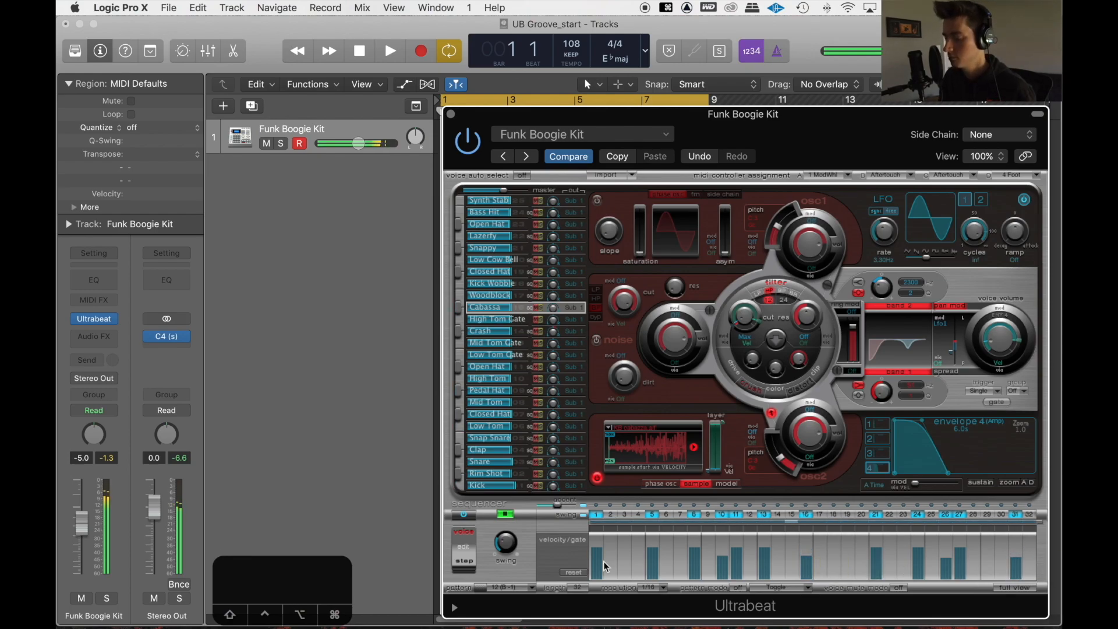
left_click_drag(850, 547, 851, 572)
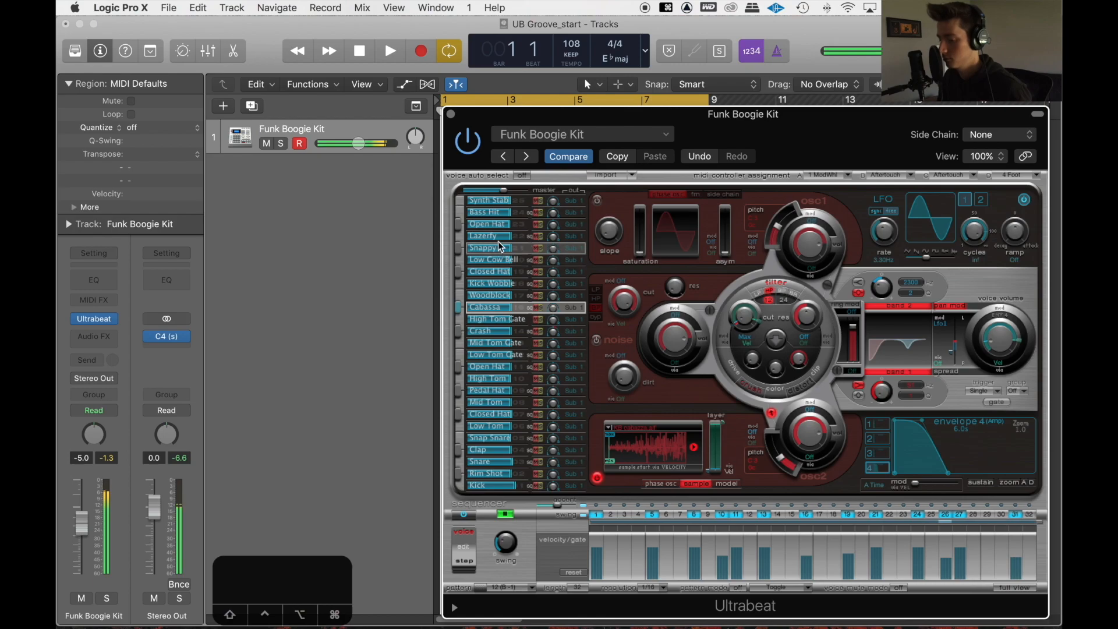
- Program Low Cow Bell hits on steps 25, 27 and 30
left_click(507, 260)
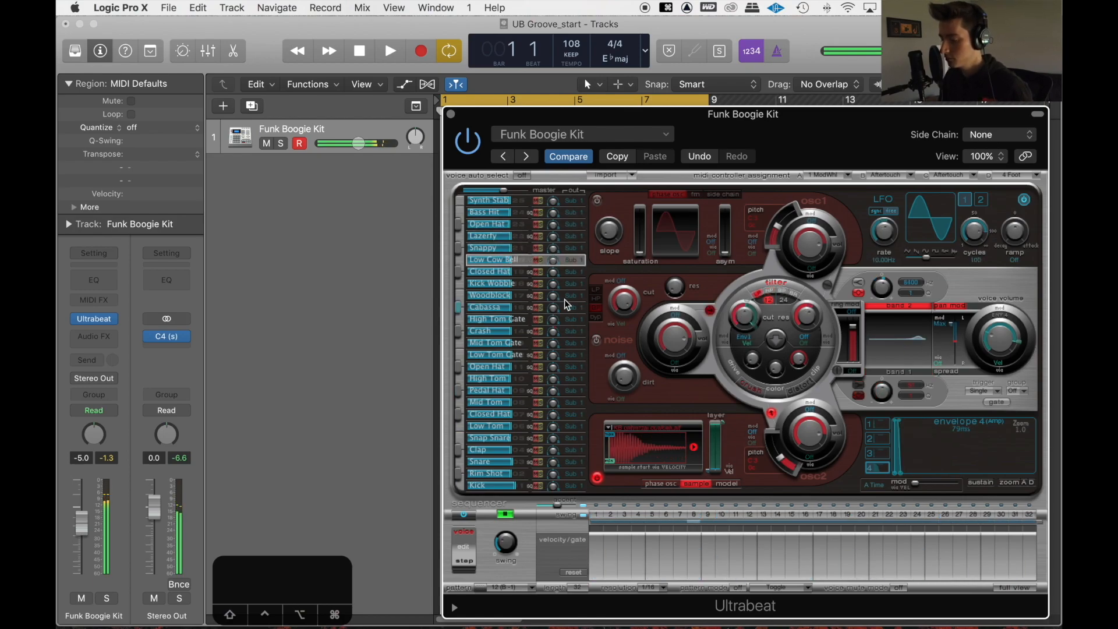
left_click(932, 514)
left_click(960, 514)
left_click(1002, 515)
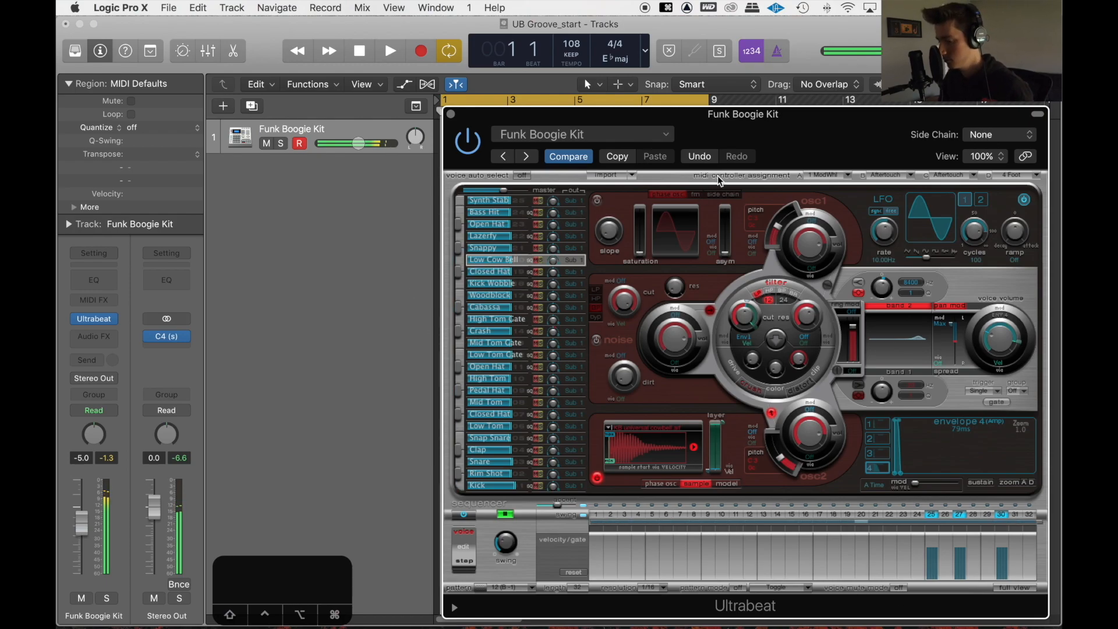
- Program Rim Shot hits on steps 5, 10, 12, 21, 28, 30 and 31, with a lower velocity on step 30
mouse_move(750, 144)
left_mouse_down()
mouse_move(801, 141)
mouse_move(750, 133)
left_mouse_up()
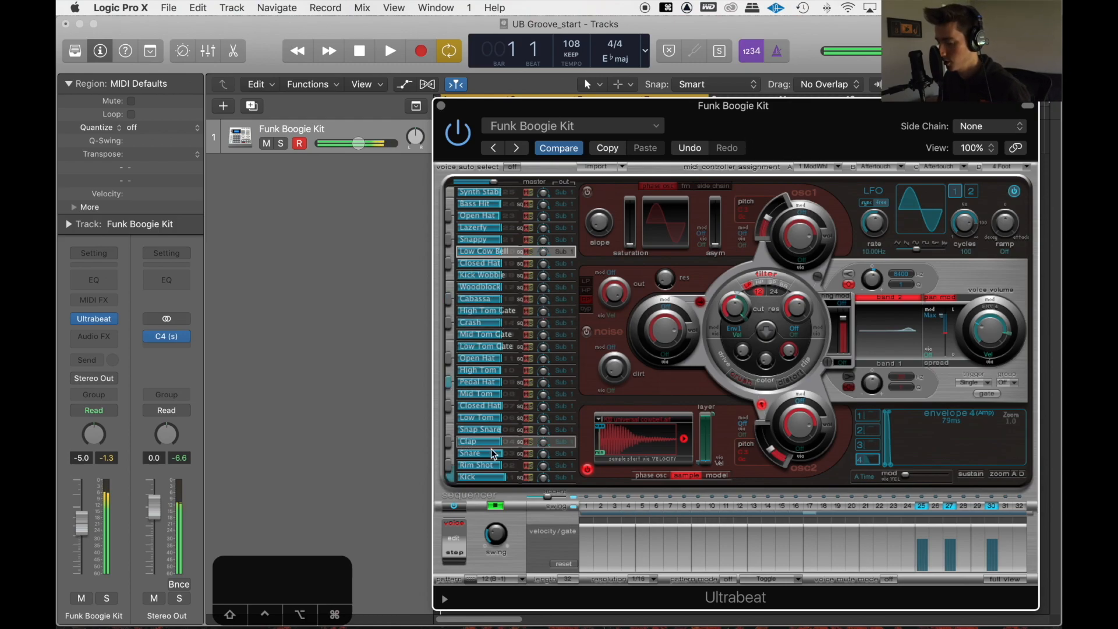
left_click(501, 466)
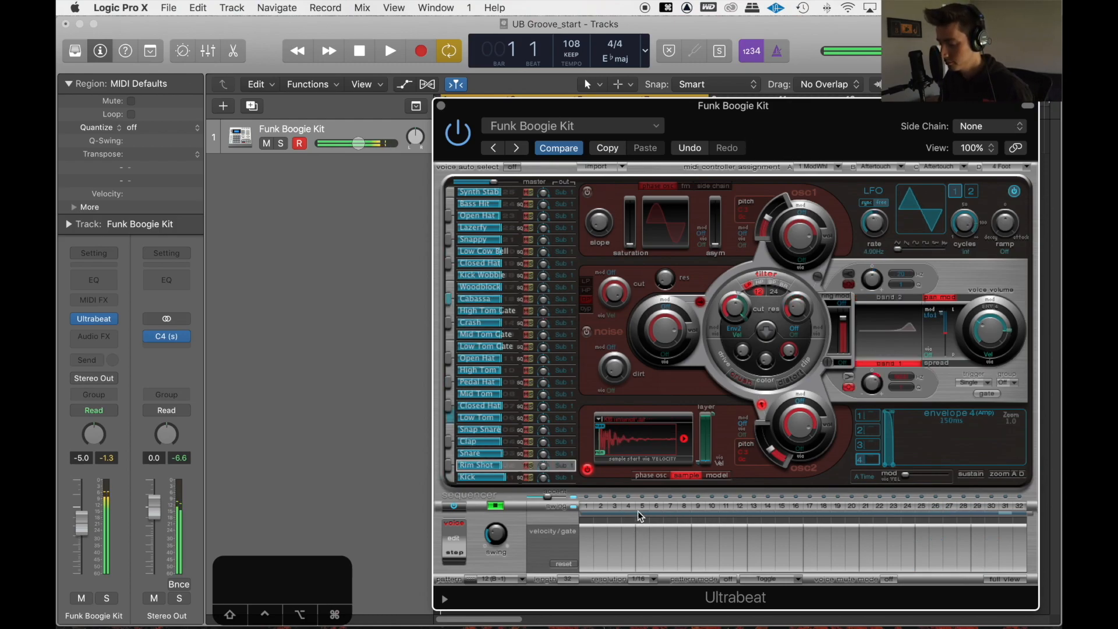
left_click(741, 507)
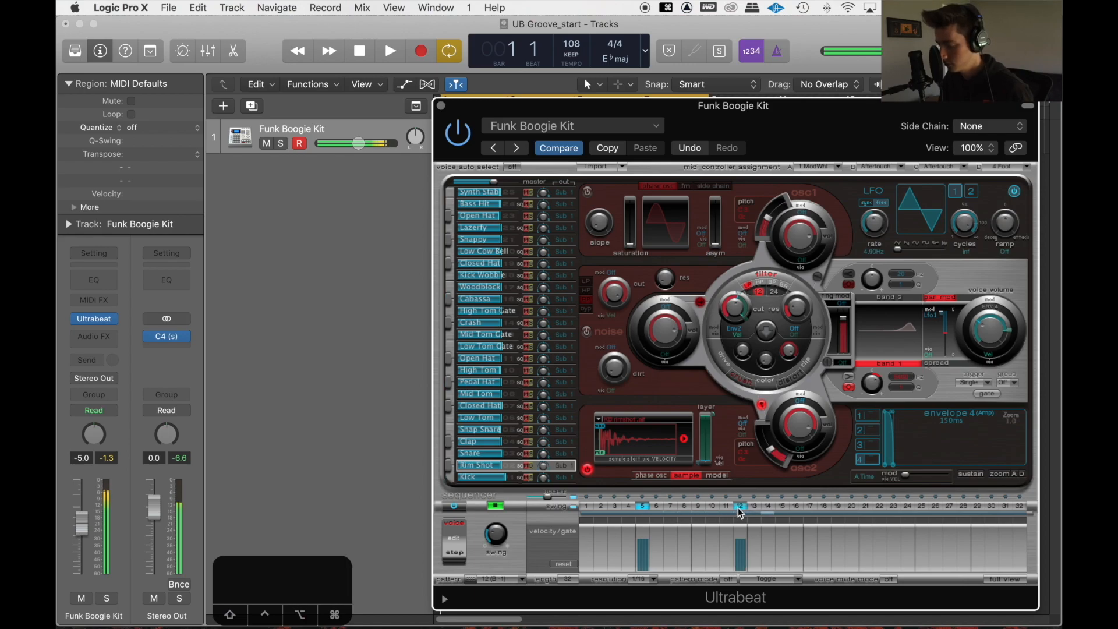
left_click(712, 506)
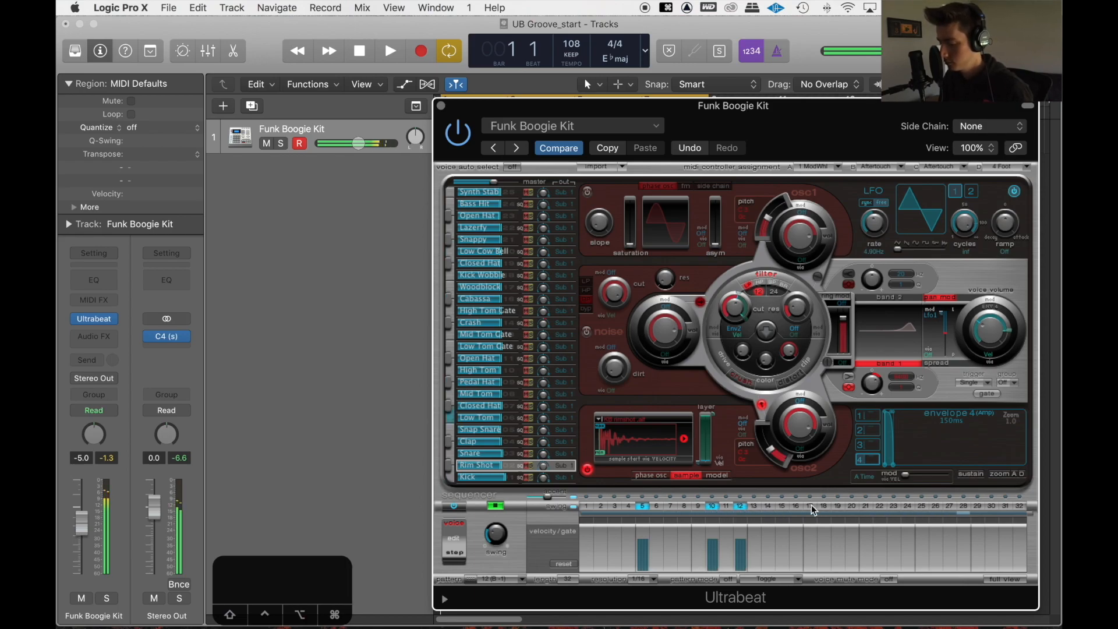
left_click(862, 505)
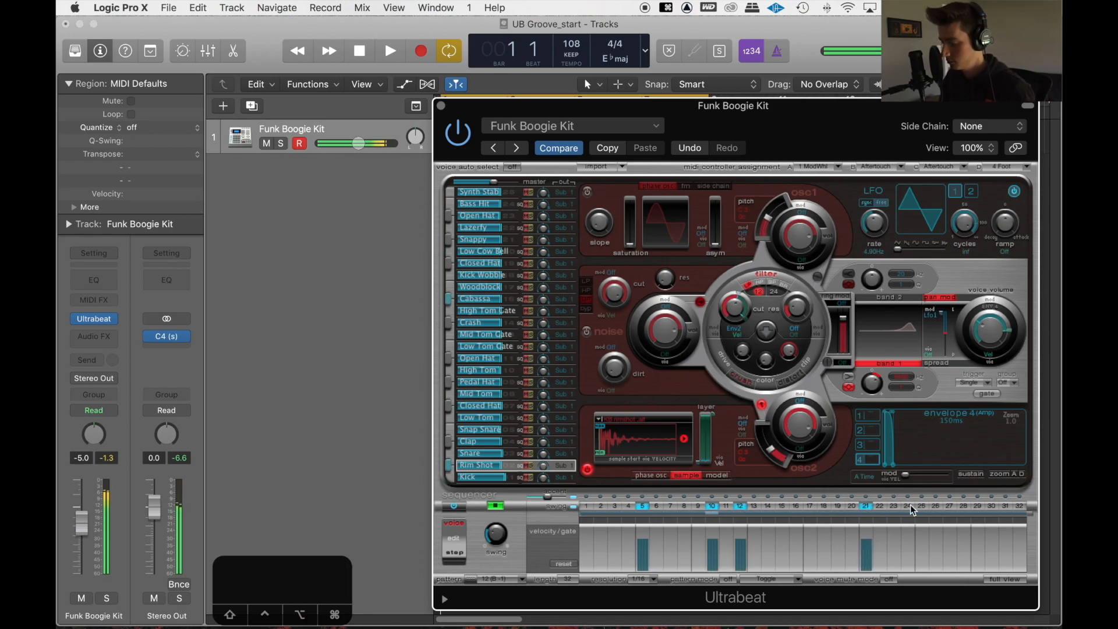
left_click(963, 505)
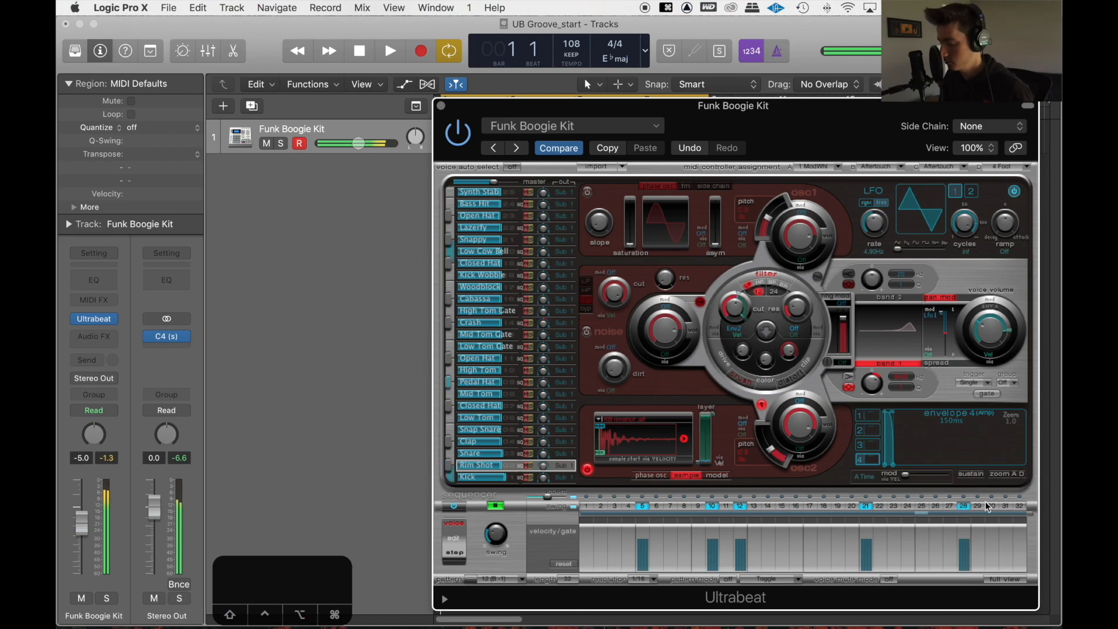
left_click(991, 506)
left_click(1007, 506)
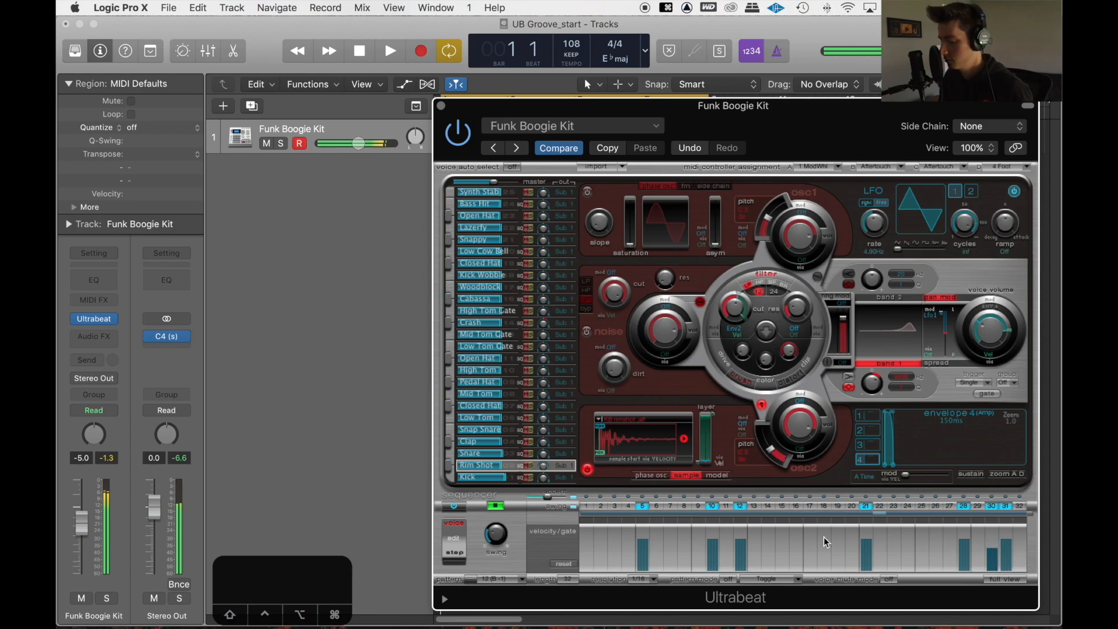
- Program Clap hits on steps 13 and 29
left_click(480, 442)
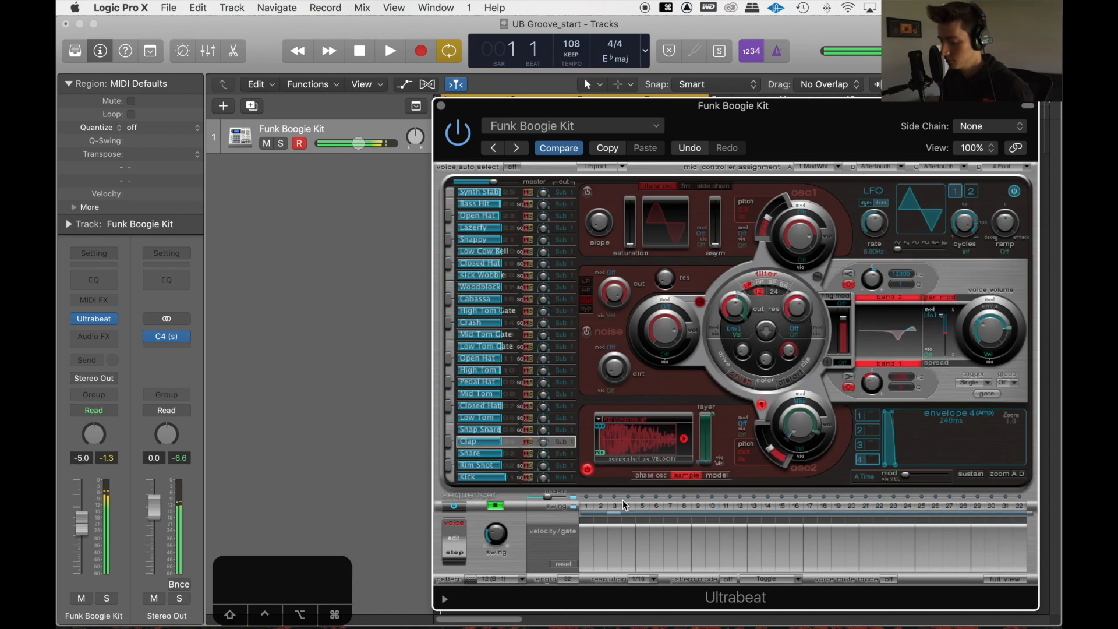
left_click(753, 507)
left_click(979, 507)
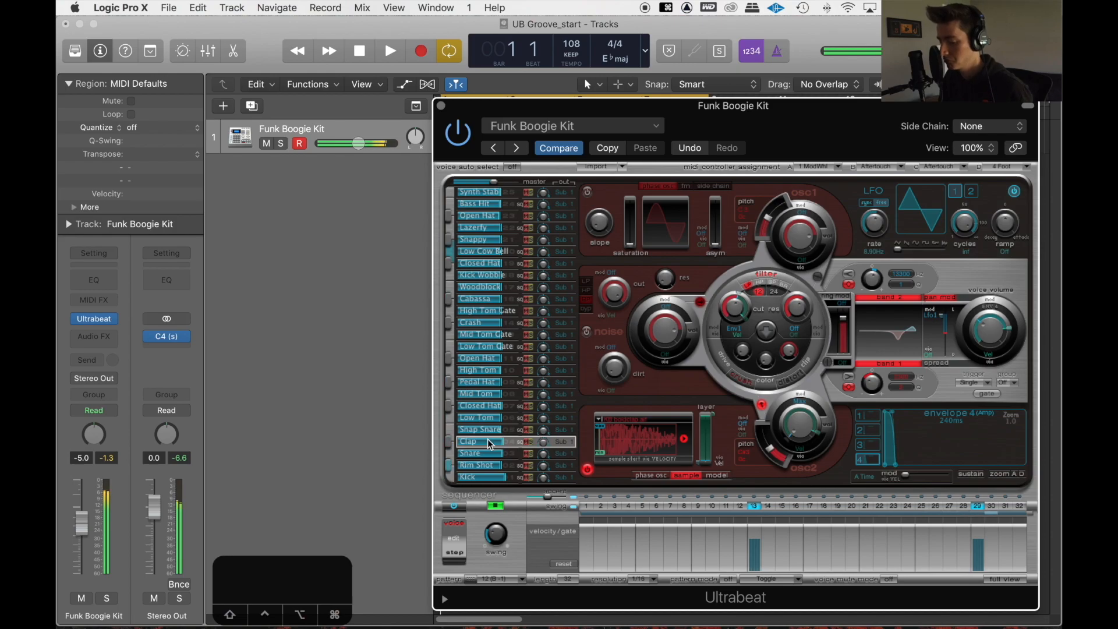
- Stop the sequencer and place pattern 12 (B -1) as a MIDI region at bar 1 of the Funk Boogie Kit track
left_click(496, 506)
left_click_drag(796, 138, 842, 152)
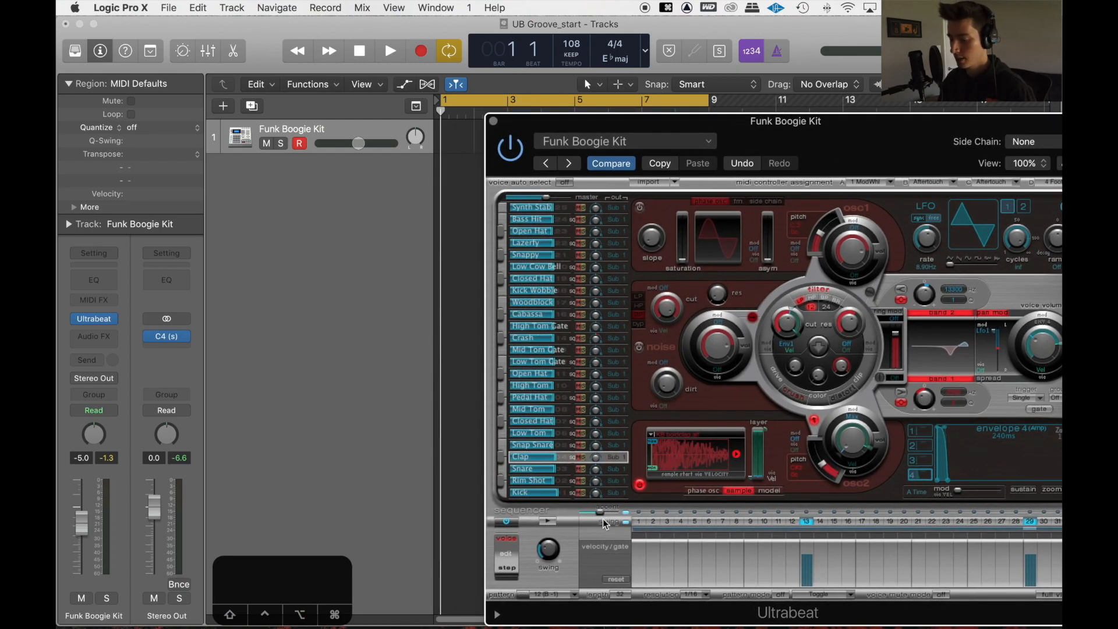
left_click_drag(849, 157, 885, 163)
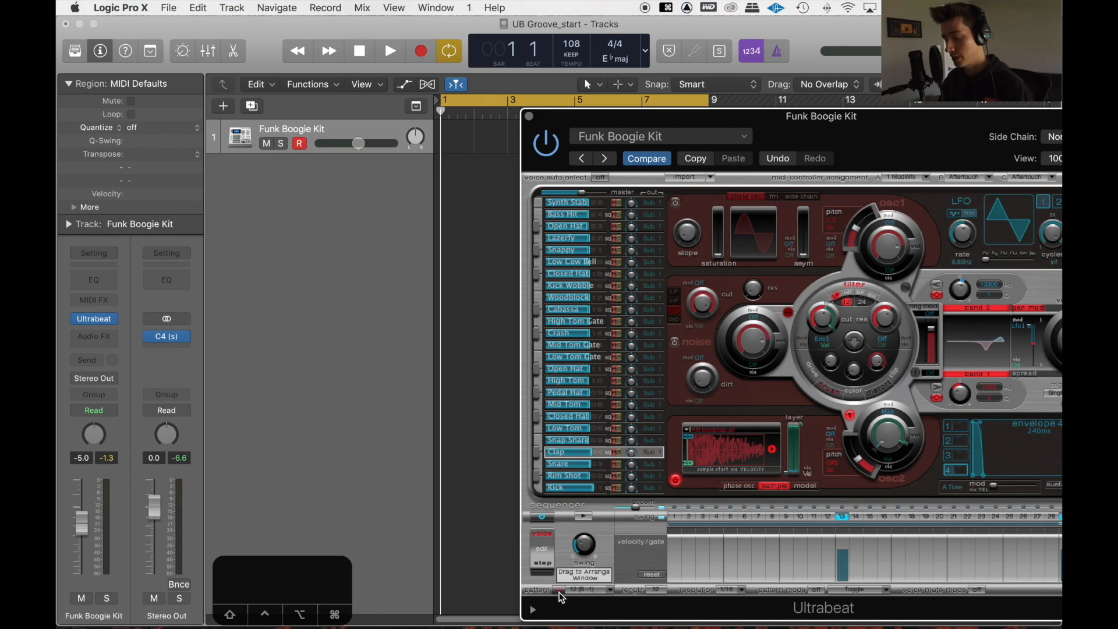
left_click_drag(561, 595, 442, 145)
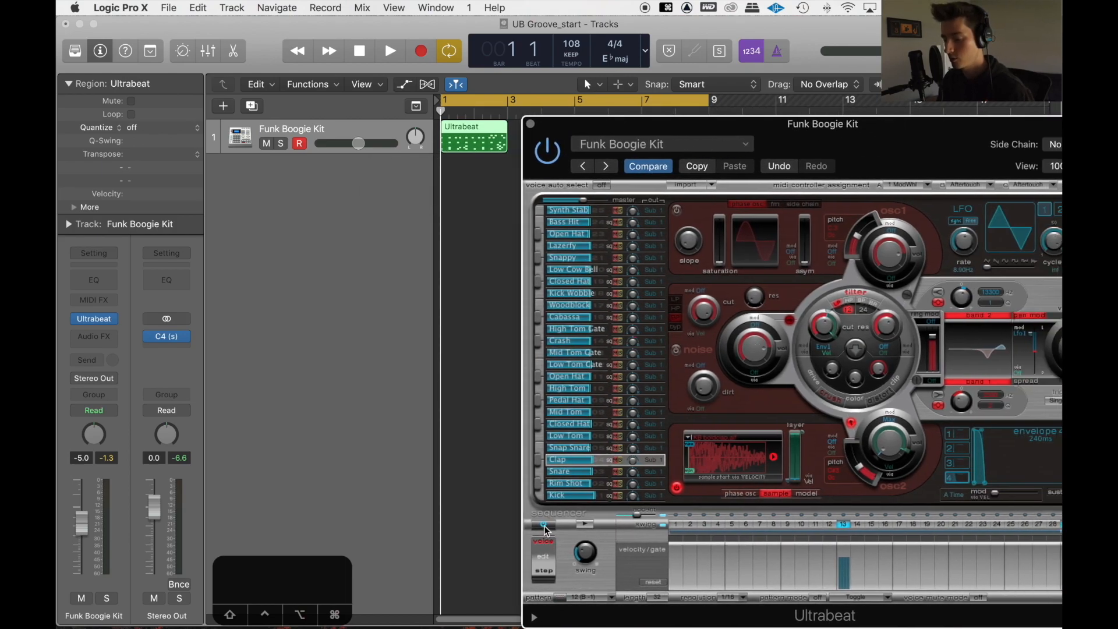
- Turn off Ultrabeat's sequencer and play back the placed region from bar 1
left_click(546, 526)
key("space")
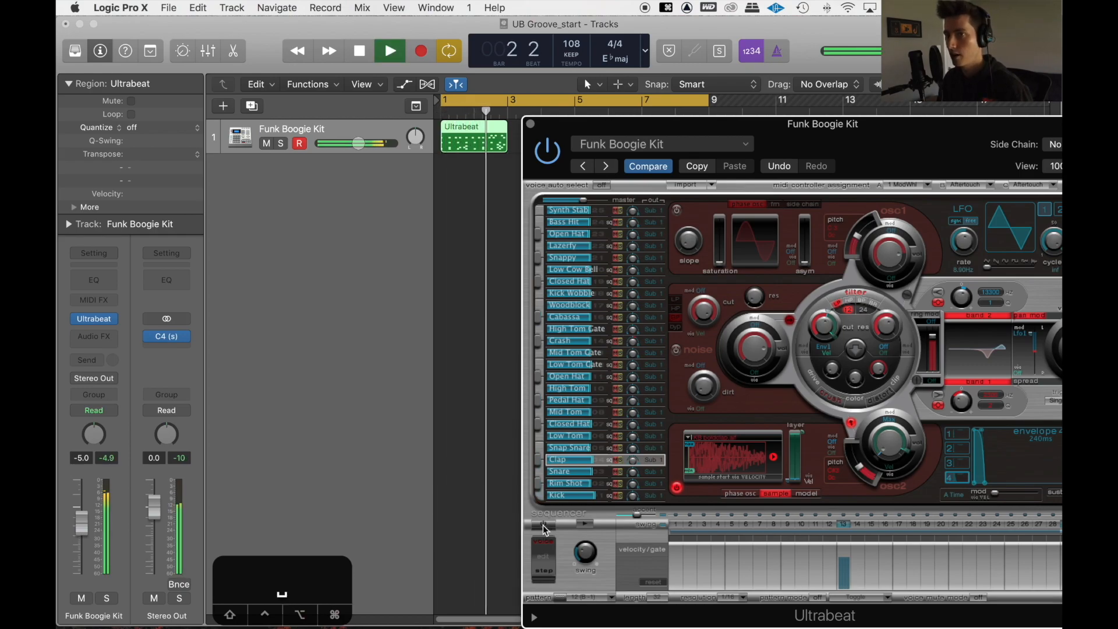
key("space")
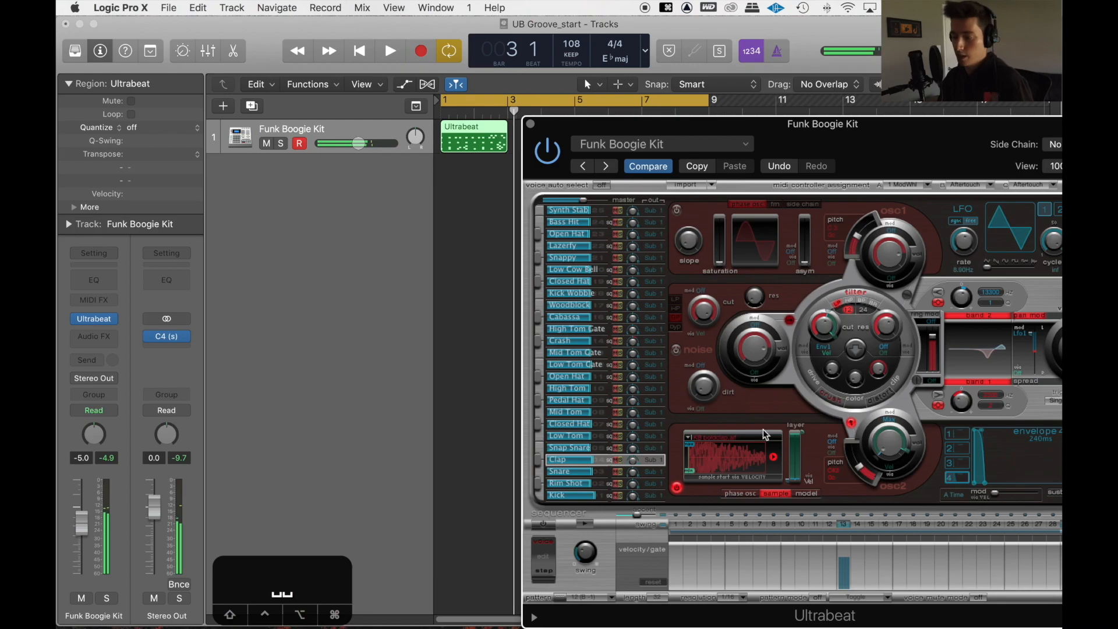
- Copy the Ultrabeat region on the Funk Boogie Kit track to bars 3 and 5
left_click_drag(886, 155, 976, 155)
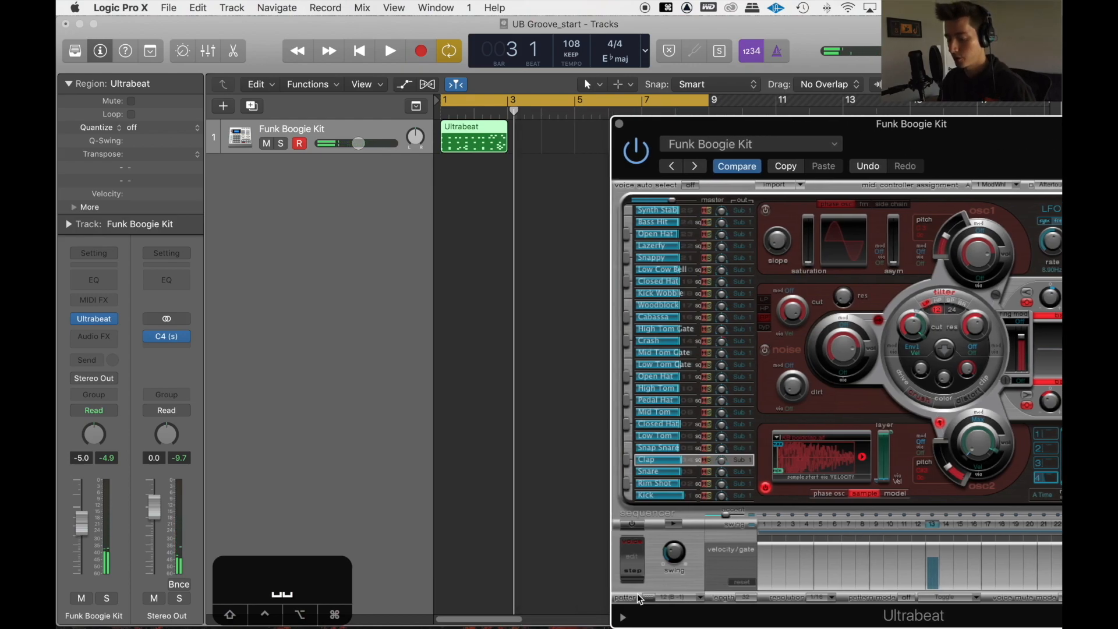
left_click_drag(474, 145, 542, 135)
left_click_drag(709, 131, 768, 132)
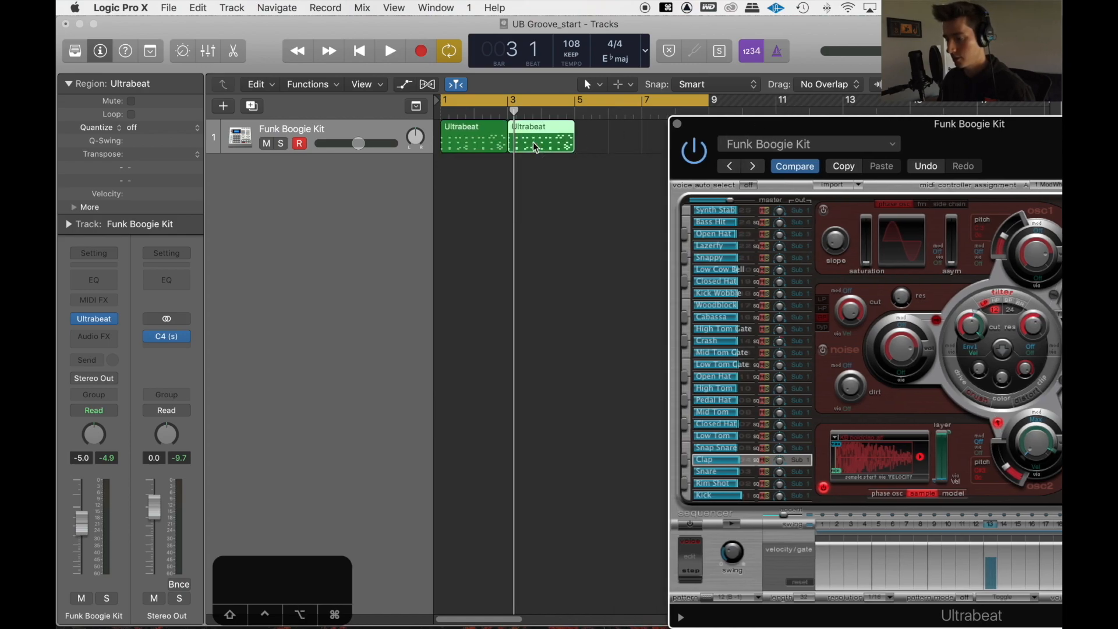
left_click_drag(533, 142, 600, 146)
- Program hits on steps 29, 30 and 32 for the Open Hat below Bass Hit, lowering step 29's velocity to about 70
left_click_drag(921, 131, 604, 124)
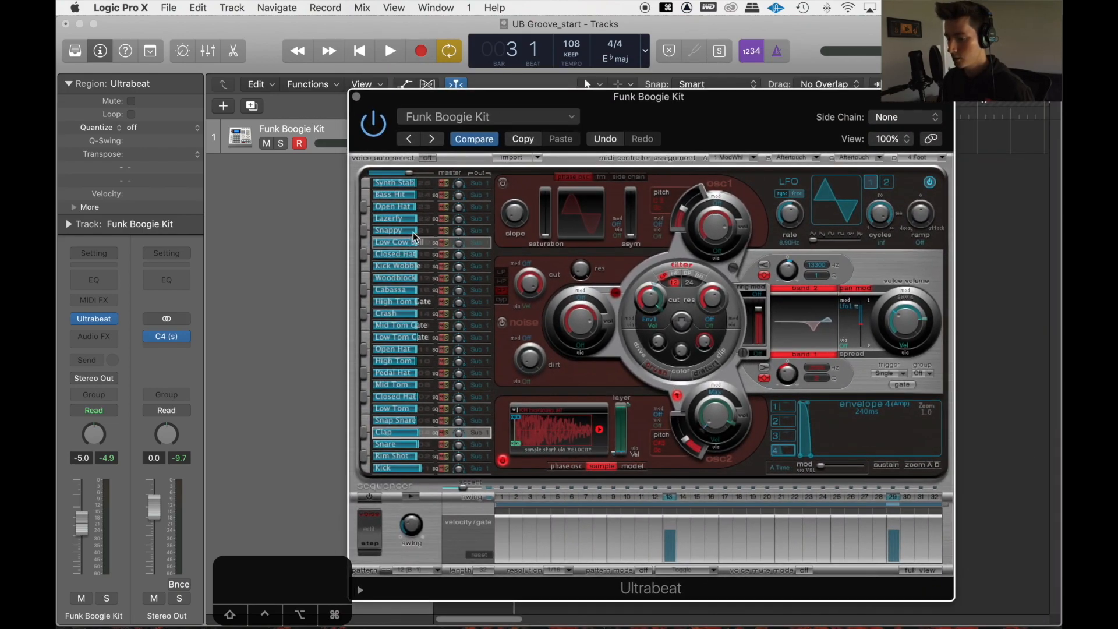
left_click(402, 206)
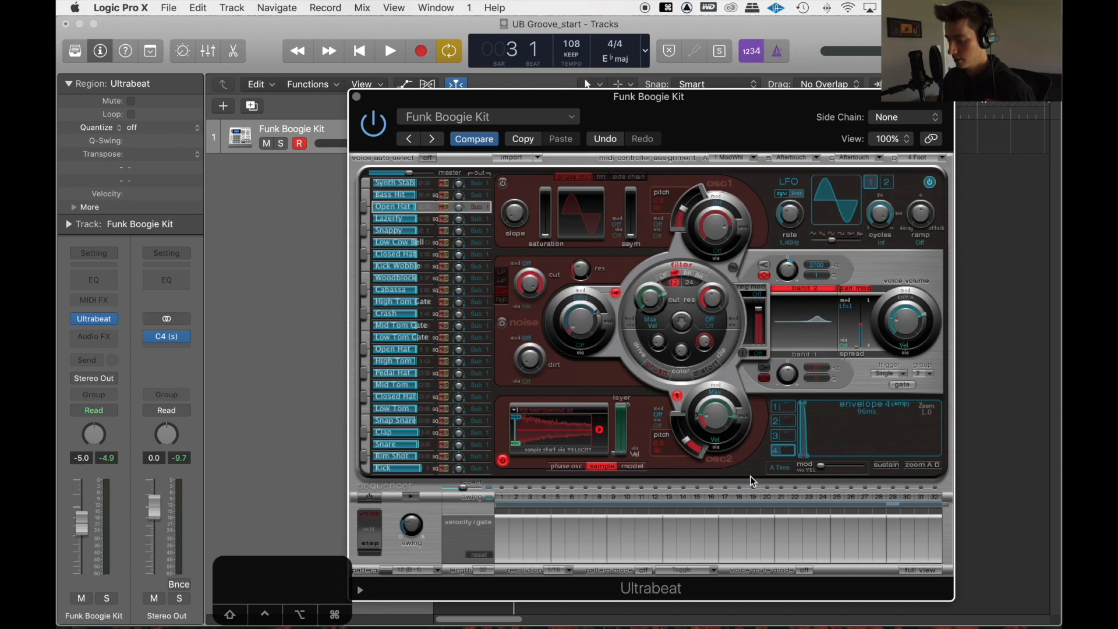
left_click(894, 498)
left_click(907, 498)
left_click(935, 498)
left_click_drag(895, 541, 895, 550)
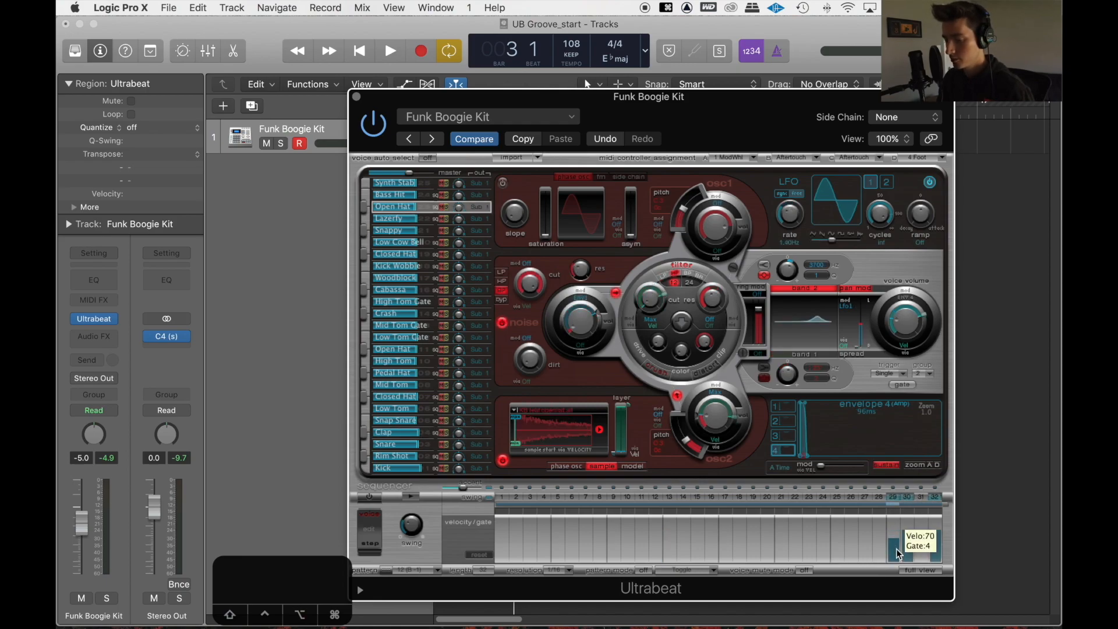
- Program Snap Snare hits on steps 29 and 31, and play the pattern with the sequencer turned on
left_click(411, 421)
left_click(922, 498)
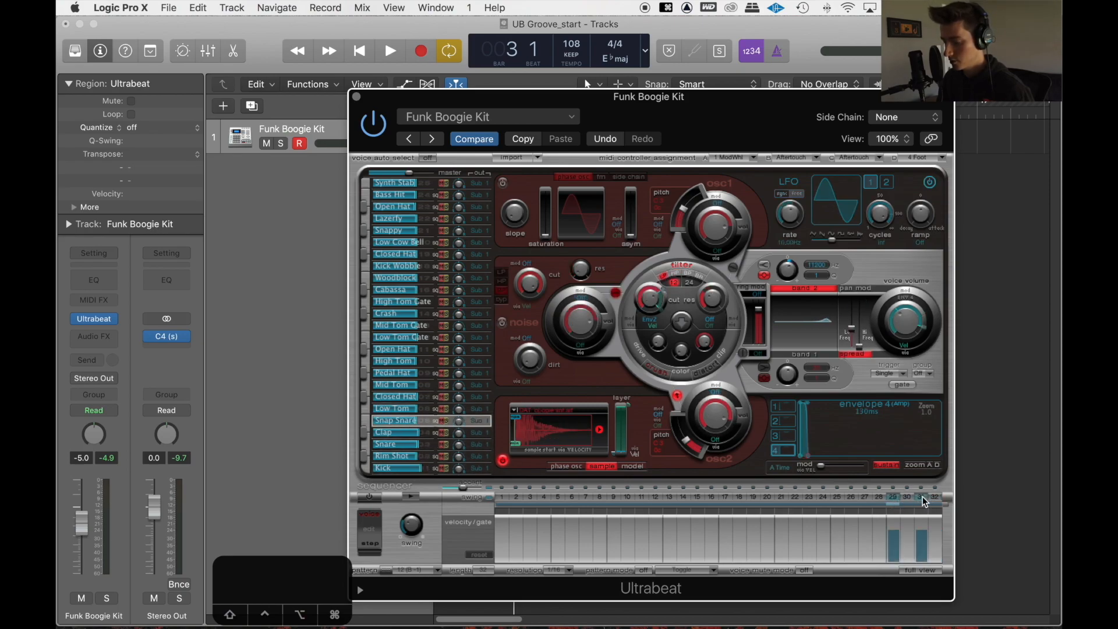
left_click(371, 496)
left_click(411, 497)
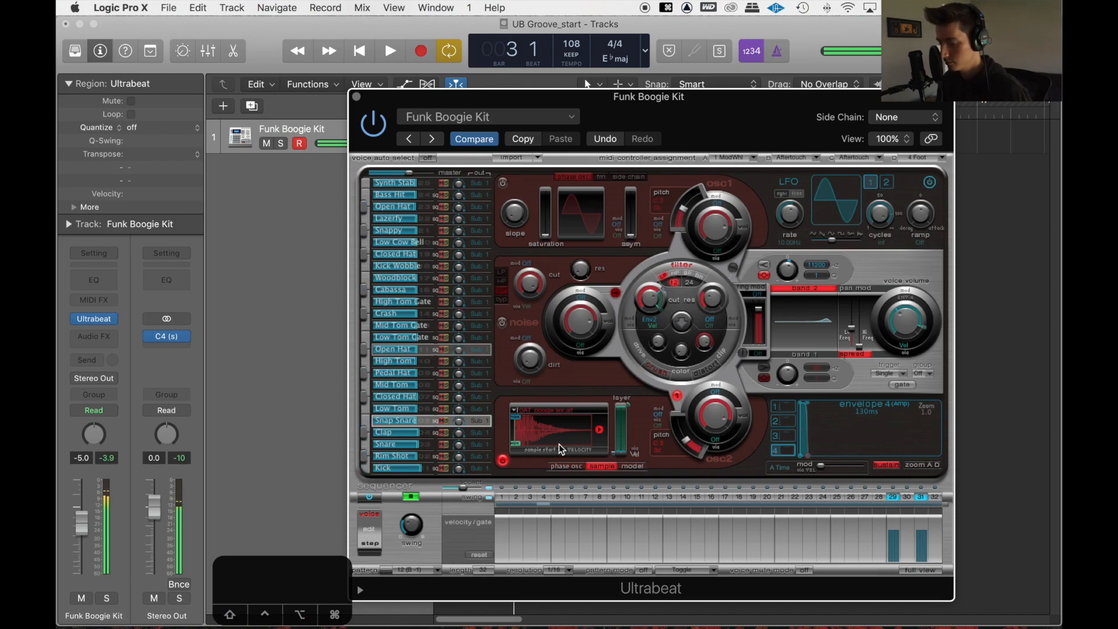
- Remove the Open Hat hit on step 32 and program Snare hits on steps 27, 28 and 32
left_click(402, 207)
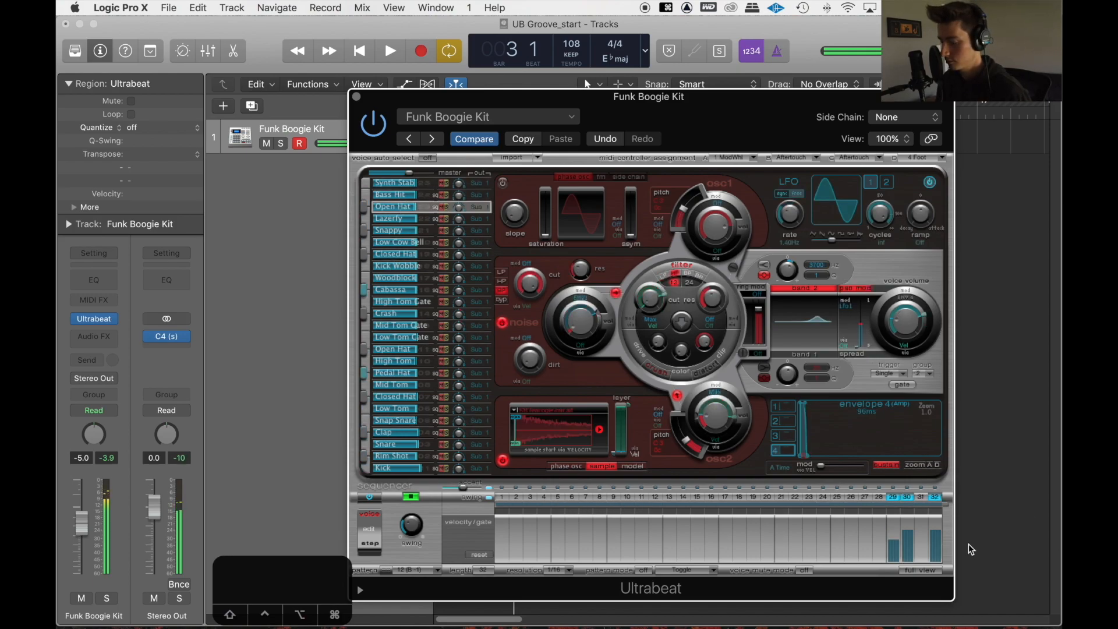
left_click(935, 497)
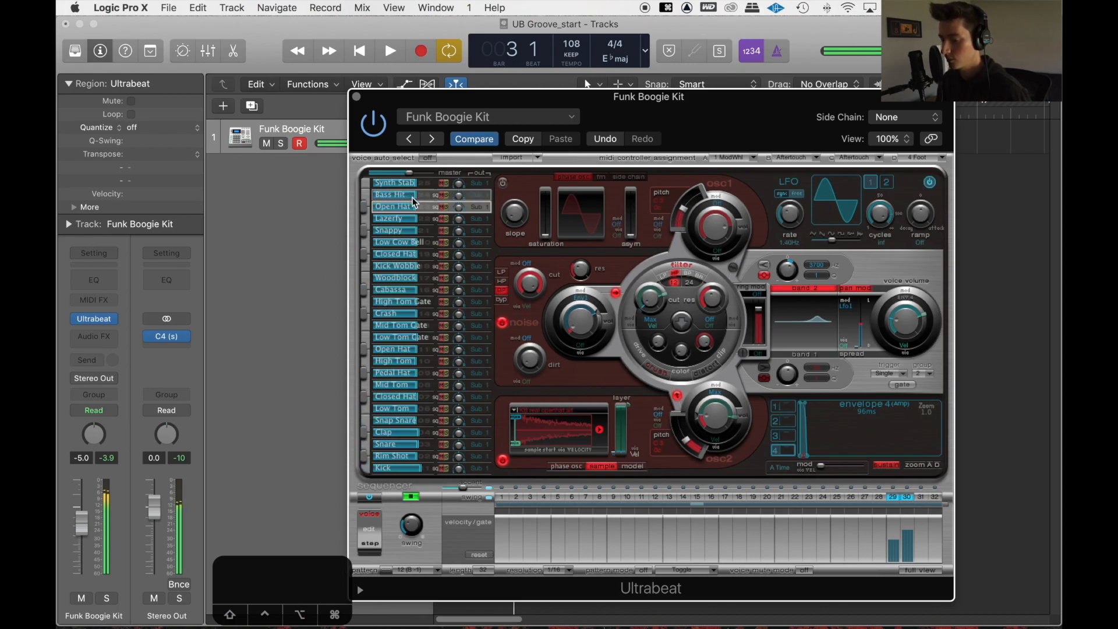
left_click(397, 445)
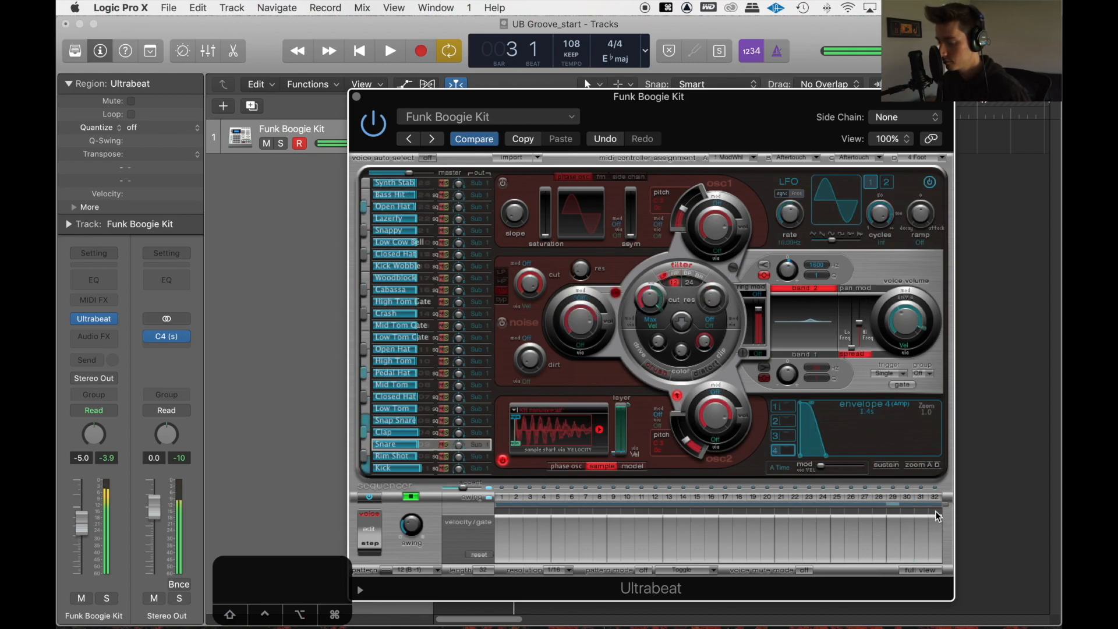
left_click(934, 498)
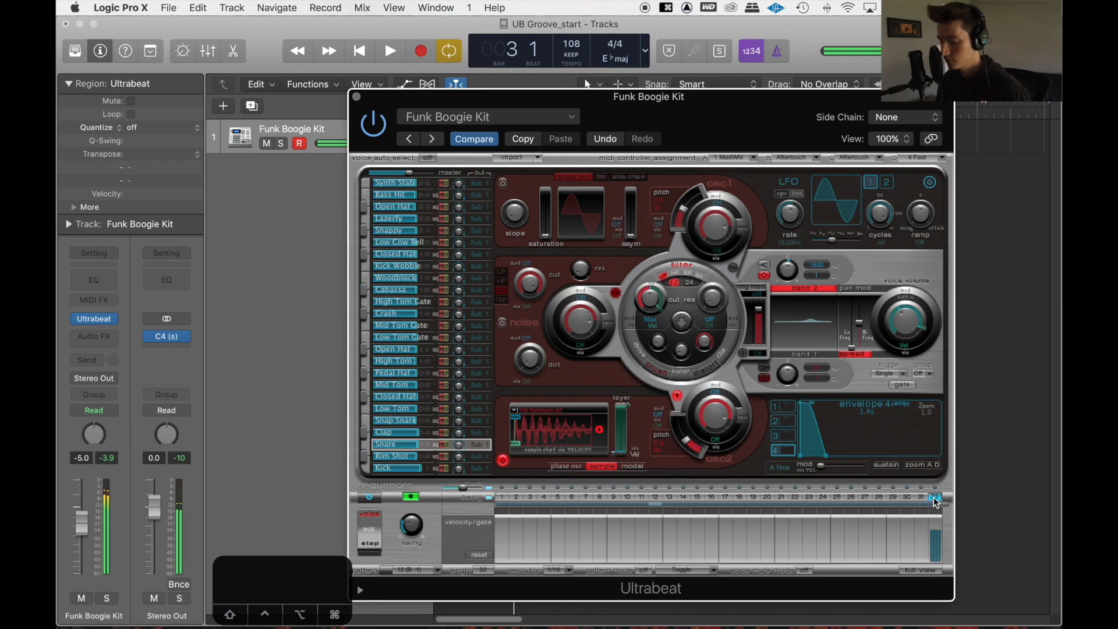
left_click_drag(868, 498, 879, 498)
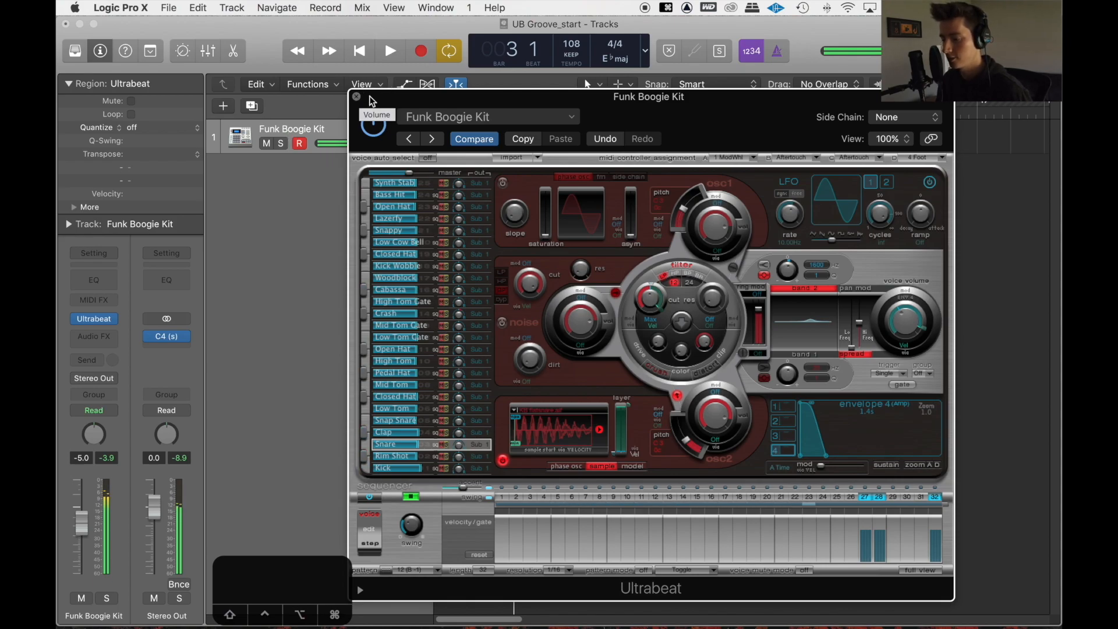
- Stop the sequencer and place the edited pattern as a region at bar 7 of the Funk Boogie Kit track
left_click_drag(679, 124, 786, 120)
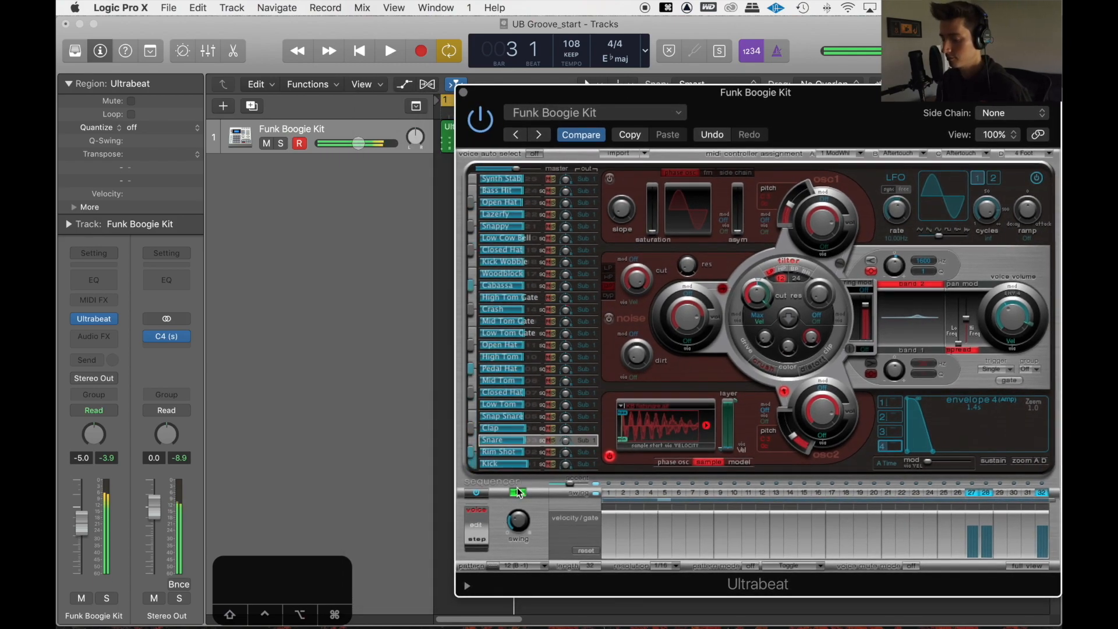
left_click_drag(855, 110, 1060, 124)
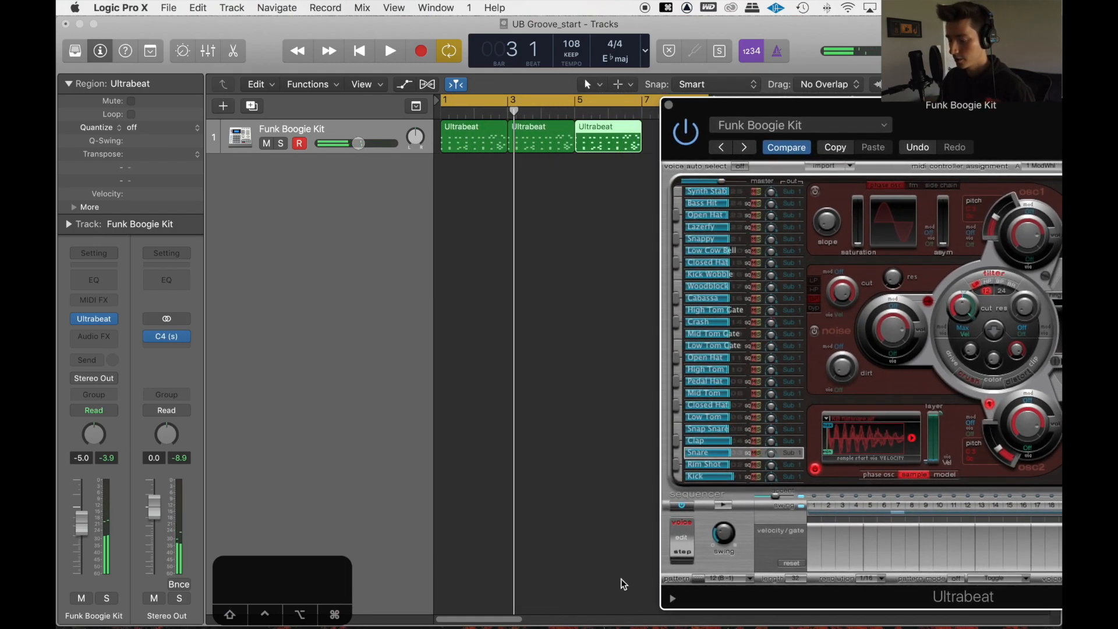
left_click_drag(642, 137, 643, 138)
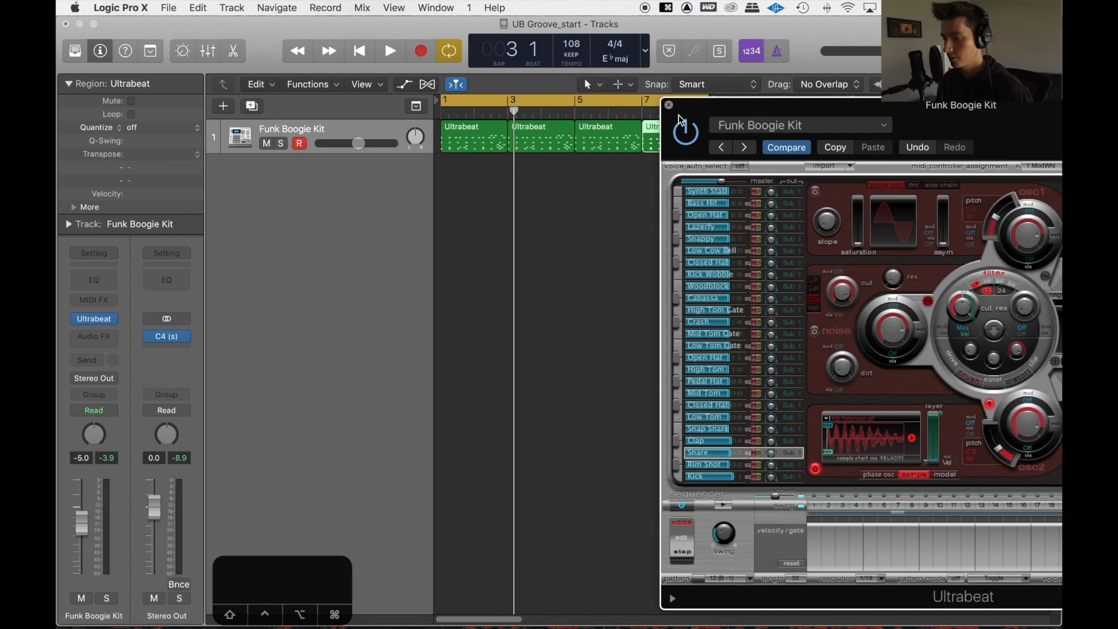
key("super+w")
left_click(614, 177)
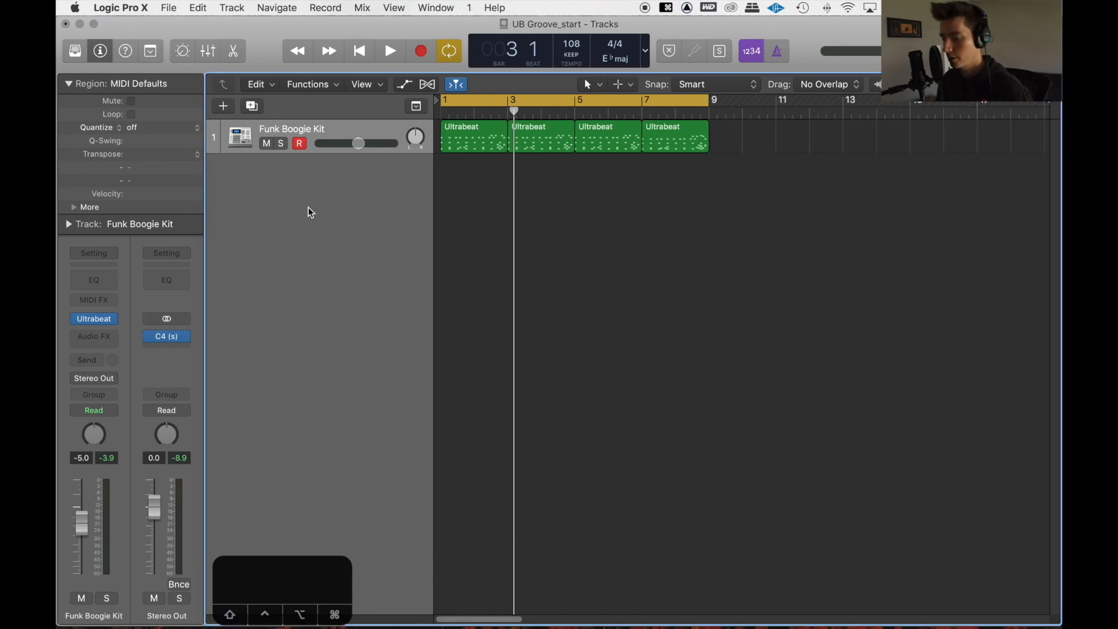
- Disarm recording on the Funk Boogie Kit track and play back the regions
left_click(301, 144)
key("space")
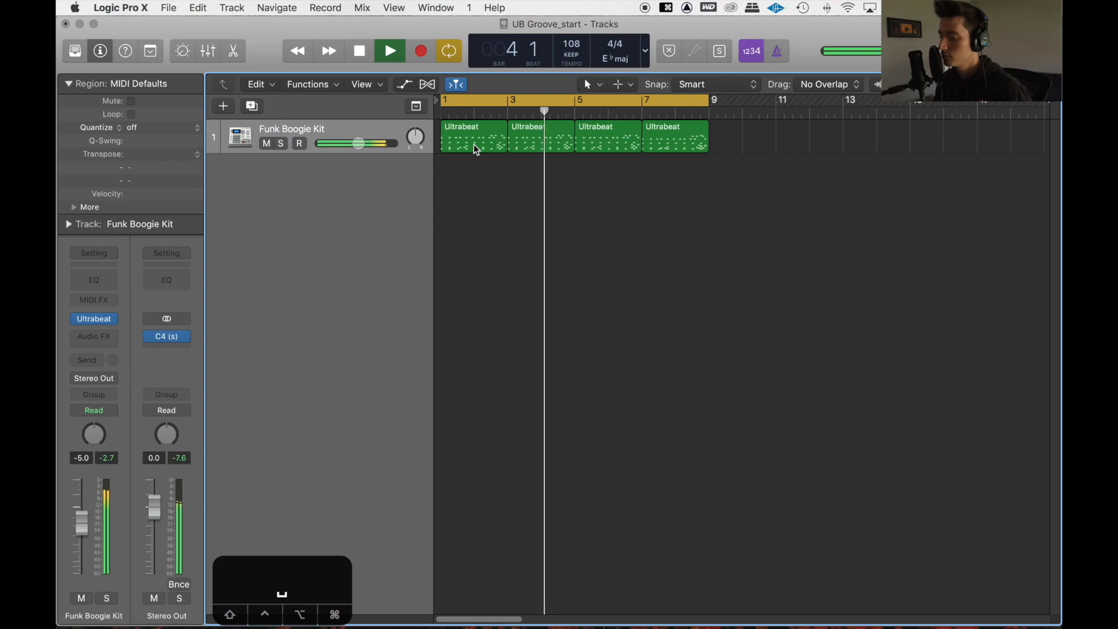
key("space")
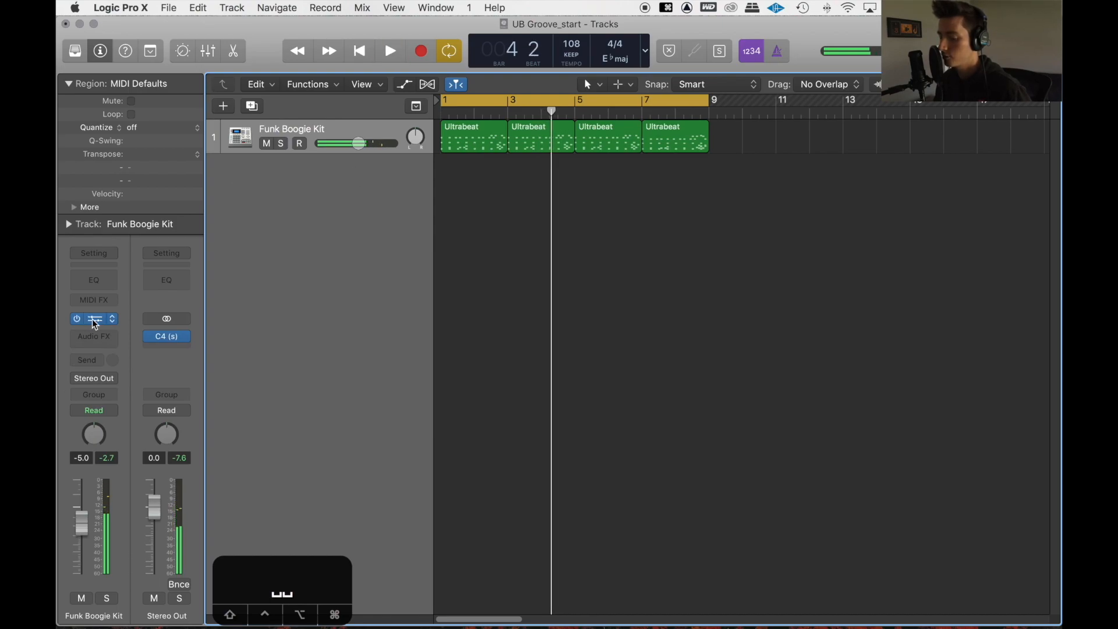
- Turn off the Funk Boogie Kit's Ultrabeat sequencer, close the plug-in, and play back the four regions
left_click(94, 321)
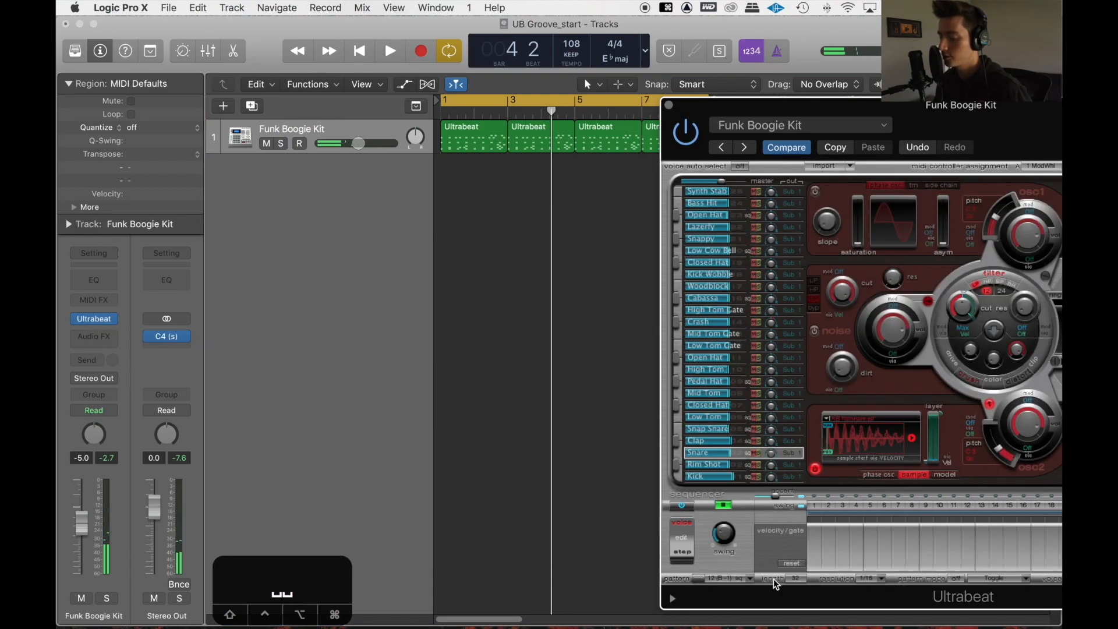
left_click(682, 507)
left_click_drag(715, 106, 705, 119)
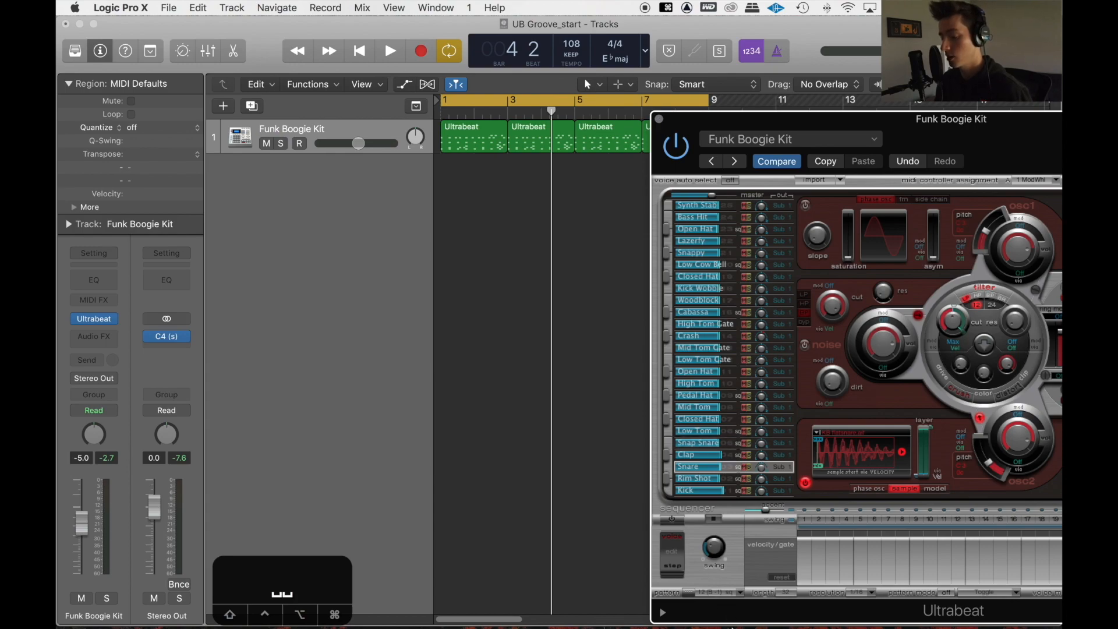
left_click(660, 121)
key("space")
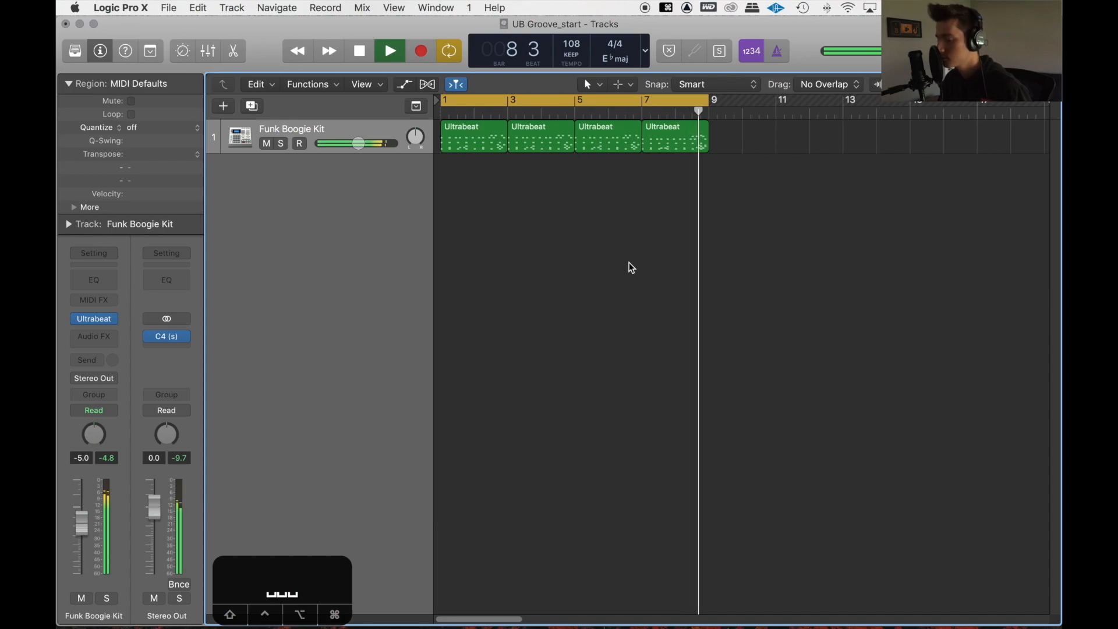
key("space")
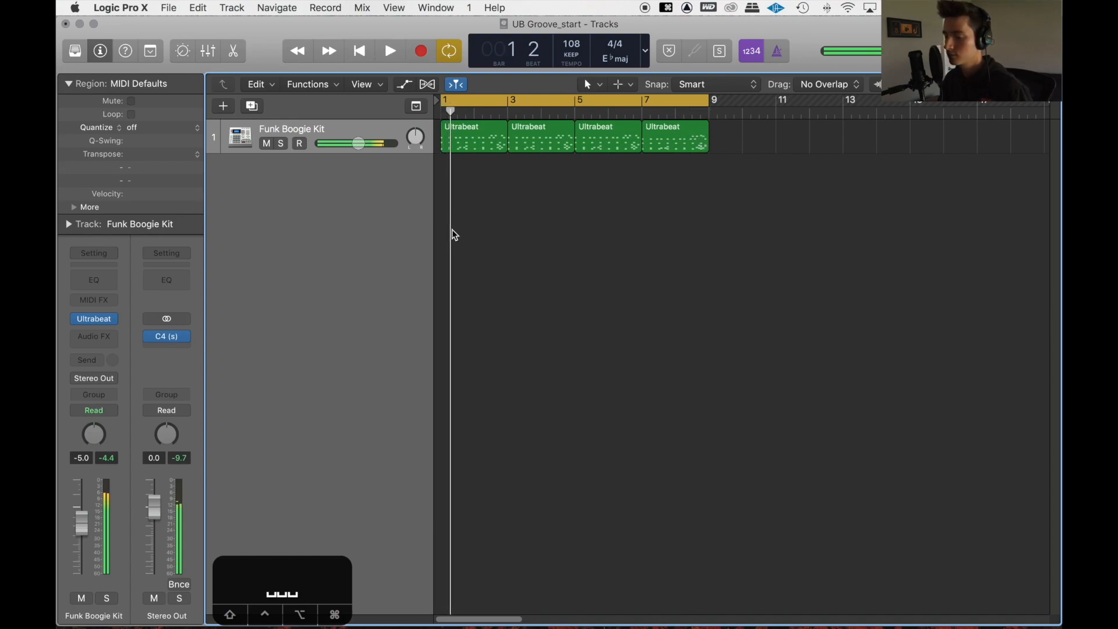
- Add a software instrument track below Funk Boogie Kit and load Ultrabeat on it
left_click(323, 127)
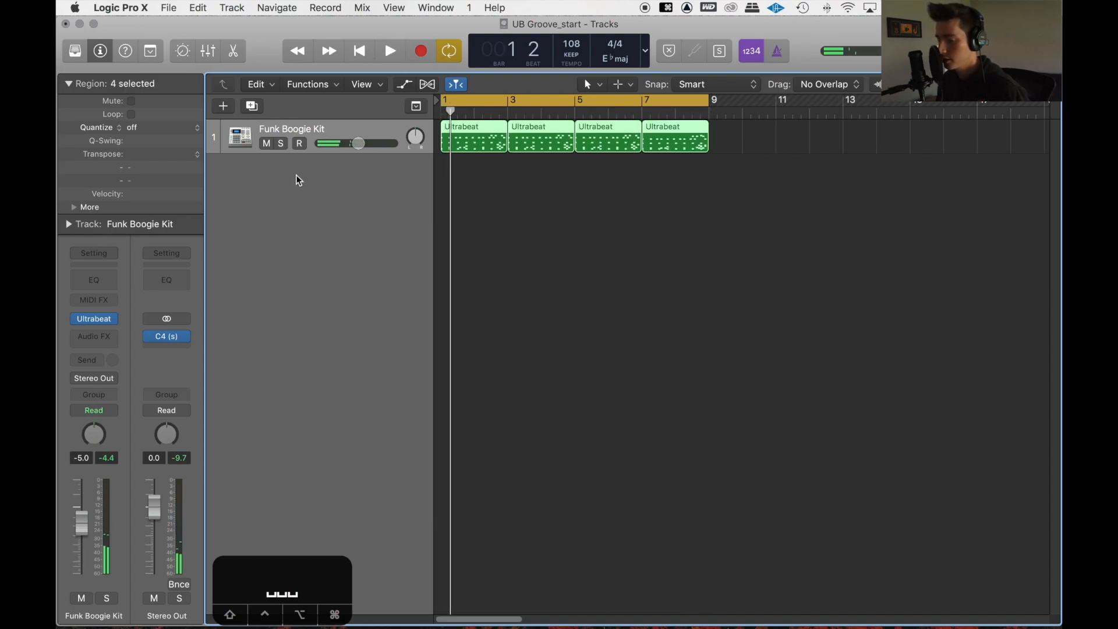
key("alt+super+s")
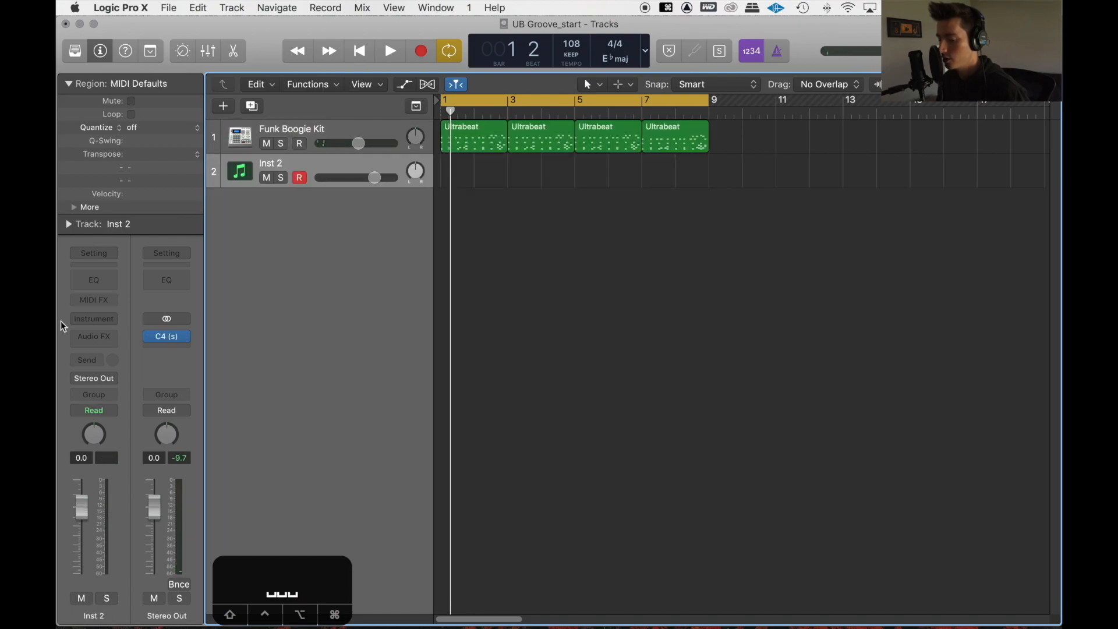
left_click(100, 319)
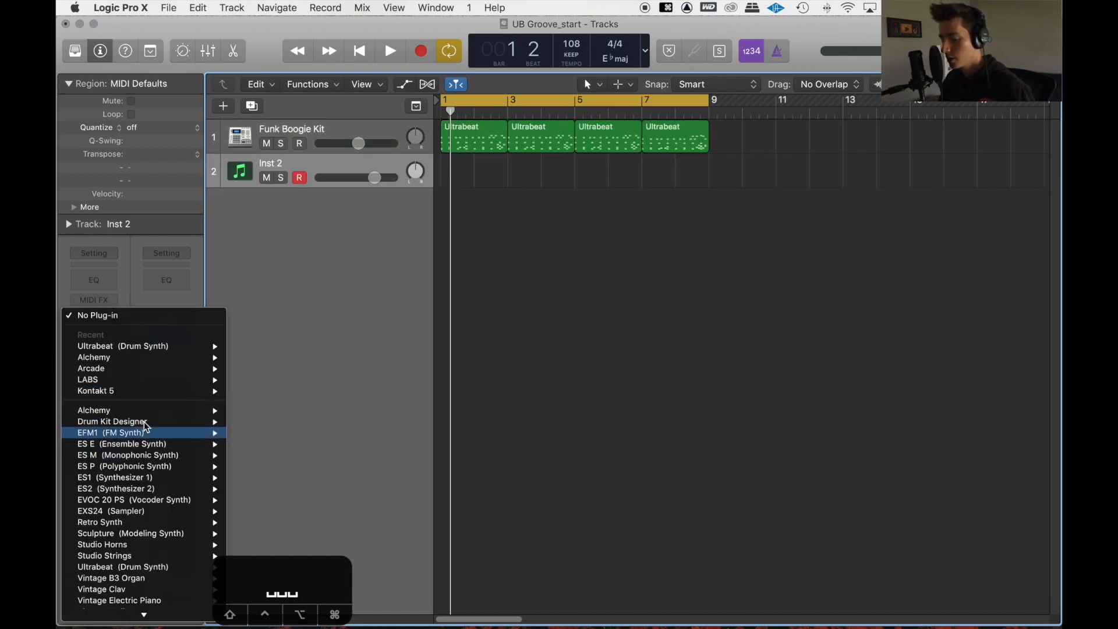
scroll(148, 431, "down", 3)
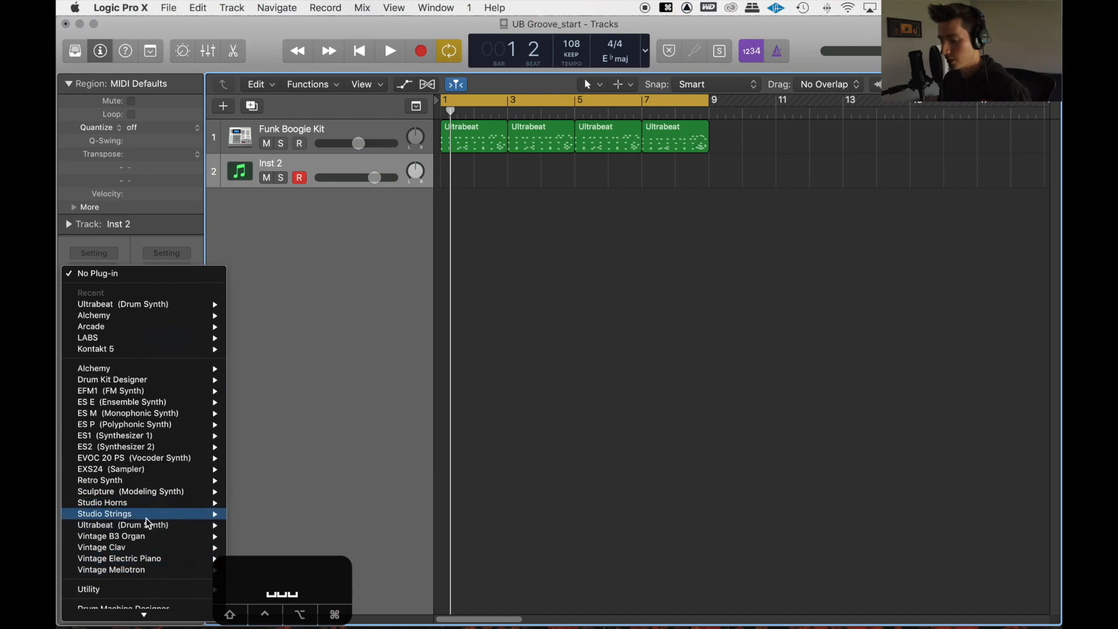
left_click(272, 306)
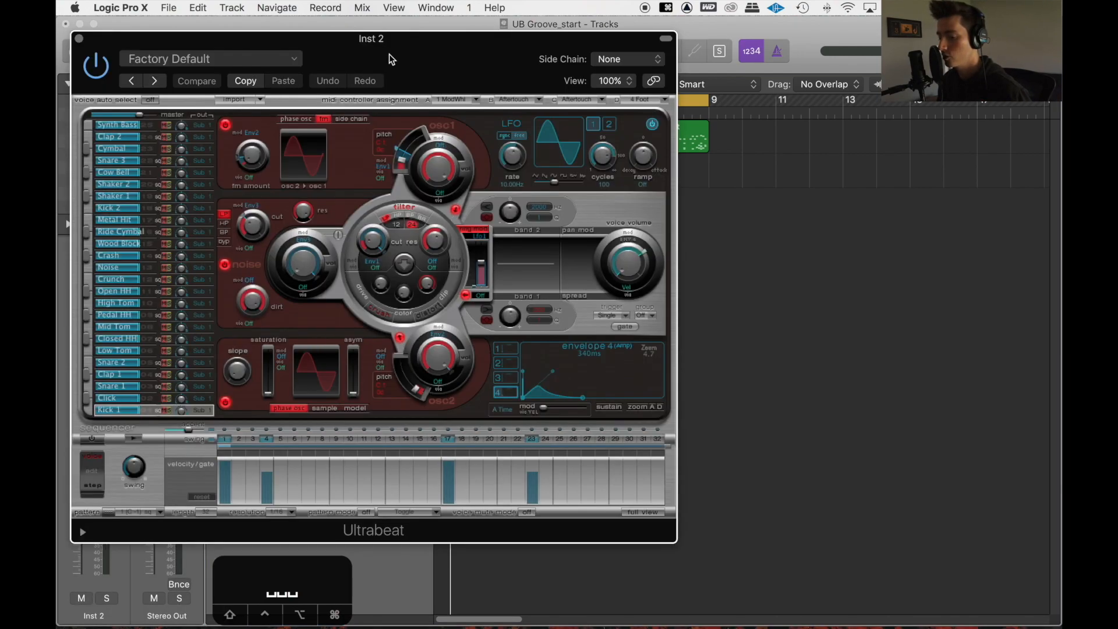
left_click_drag(394, 44, 767, 127)
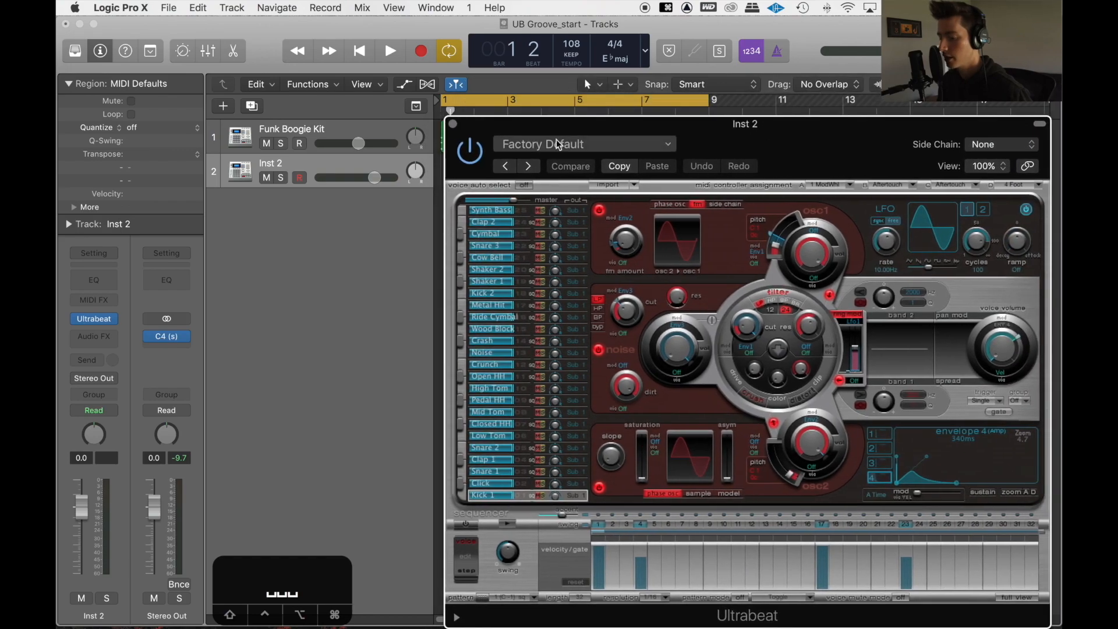
- Load the Odd Broken Kit preset in Ultrabeat on the second track
left_click(593, 146)
left_click(593, 408)
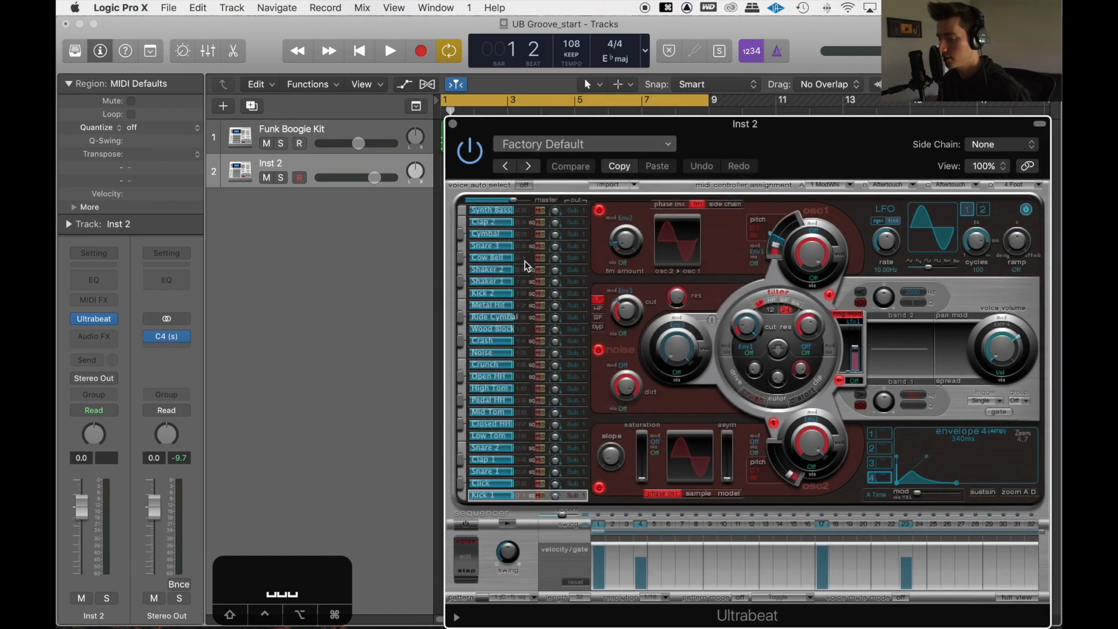
left_click_drag(787, 130, 807, 109)
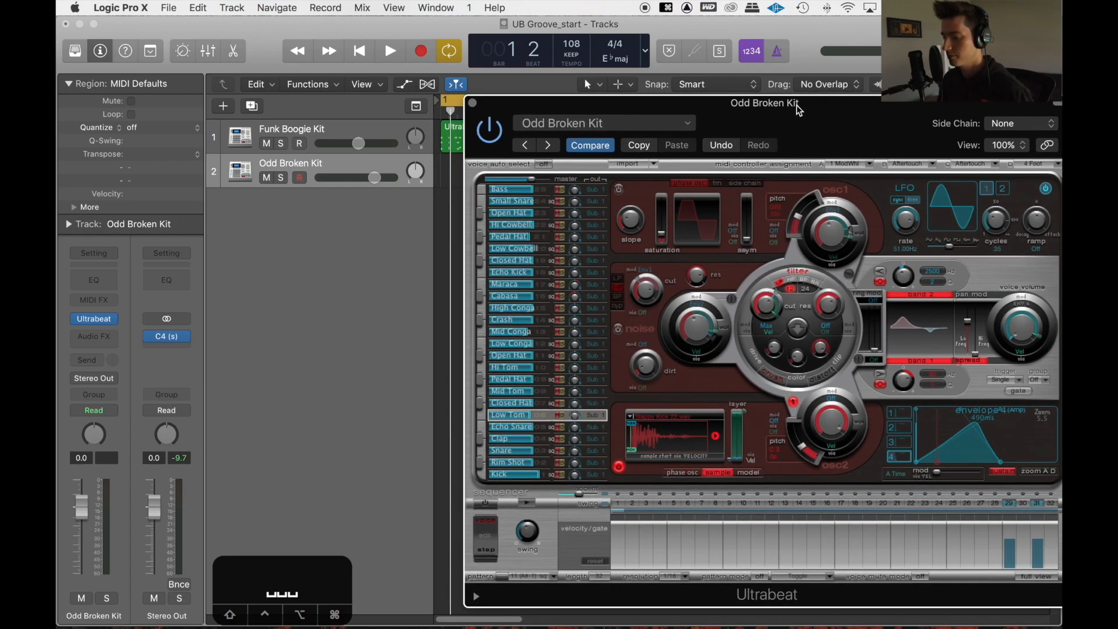
left_click_drag(744, 119, 723, 130)
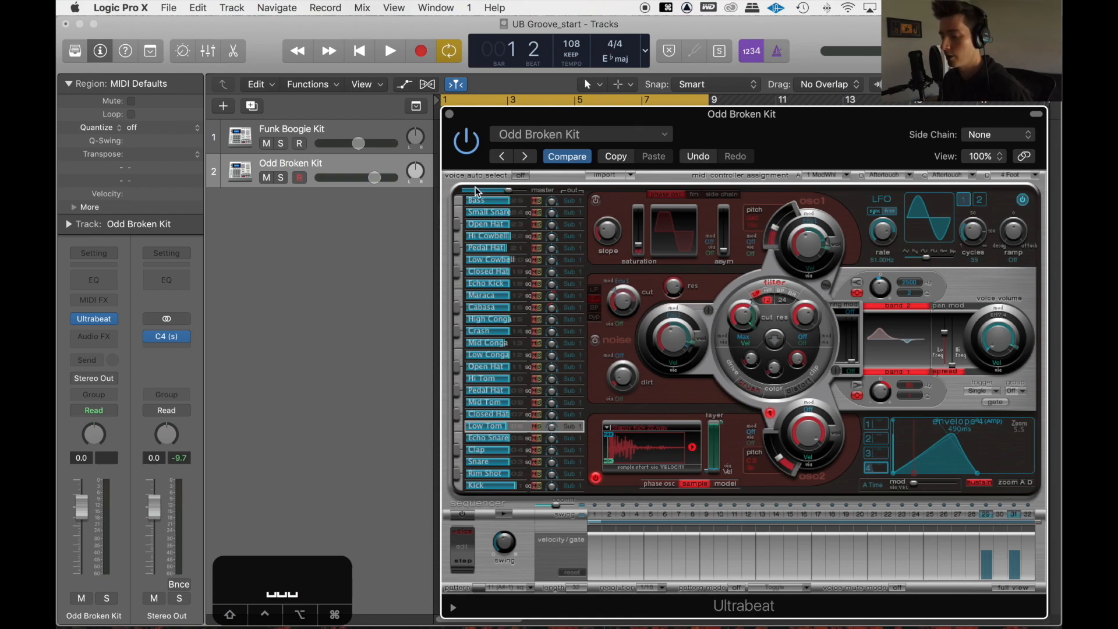
- Close the plug-in and copy the four Funk Boogie Kit regions to the Odd Broken Kit track at bar 1
left_click(449, 113)
left_click_drag(734, 147, 483, 148)
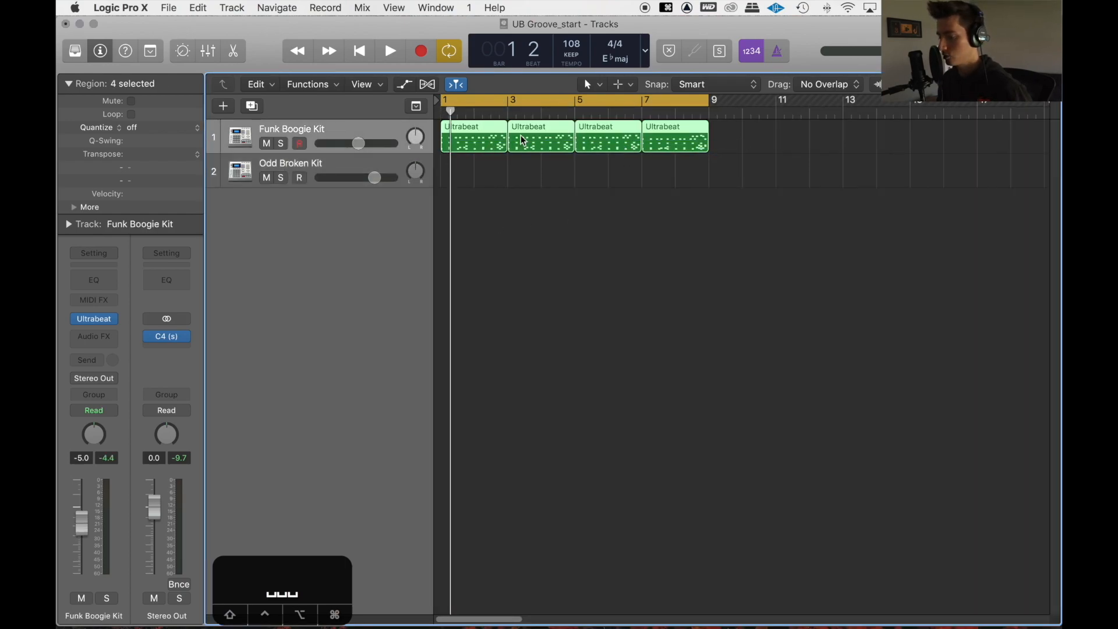
left_click_drag(479, 147, 477, 173)
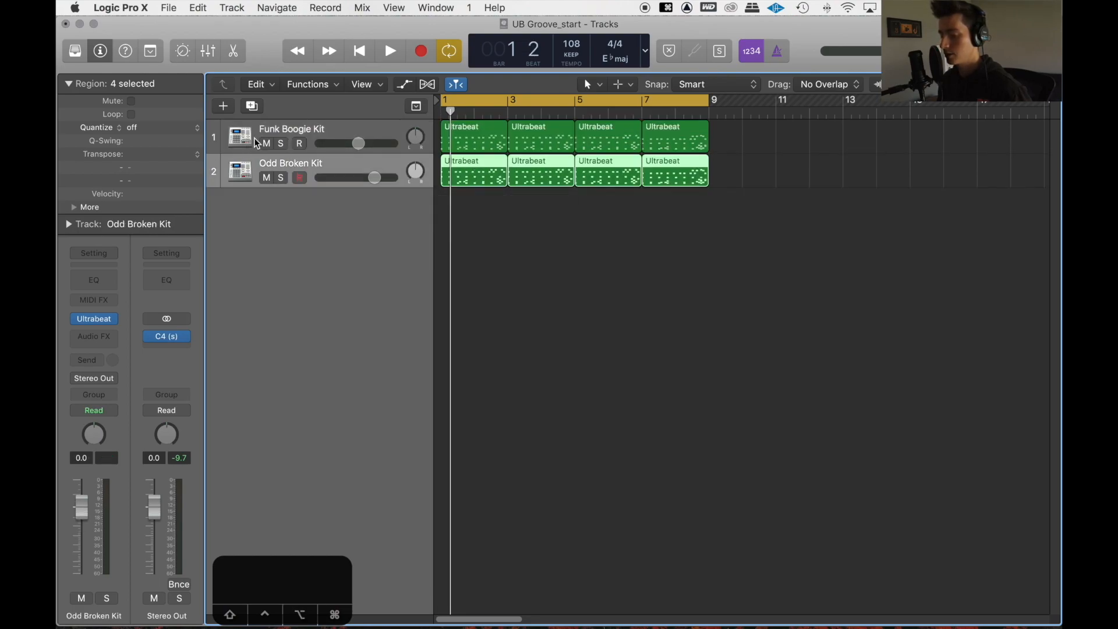
- Mute Funk Boogie Kit to play the Odd Broken Kit regions alone, unmute it, and stop playback
left_click(266, 144)
key("space")
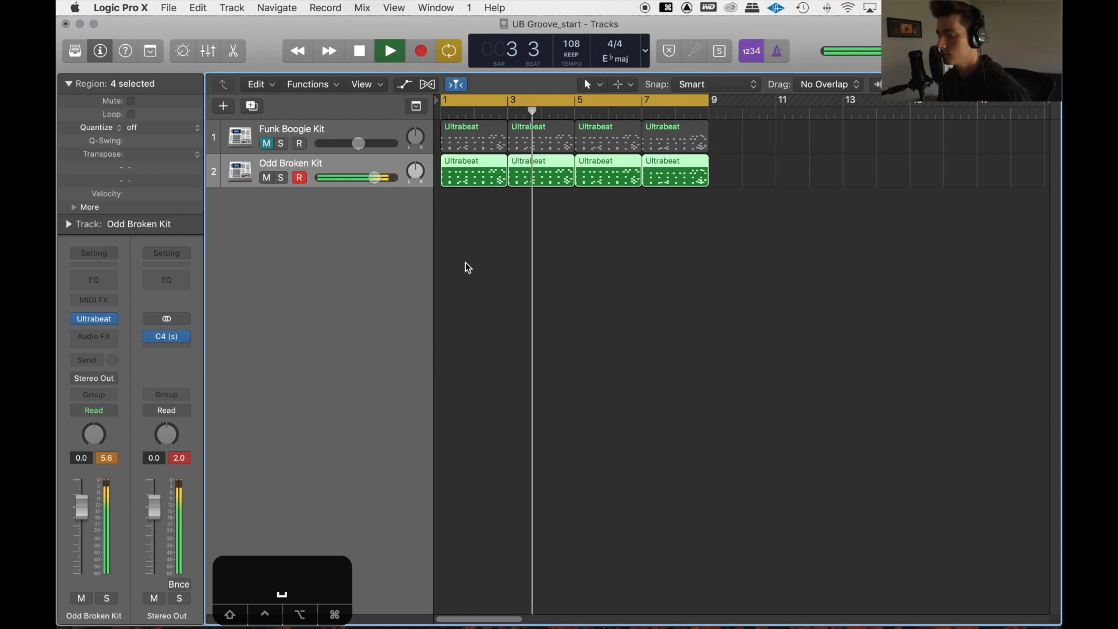
left_click(266, 144)
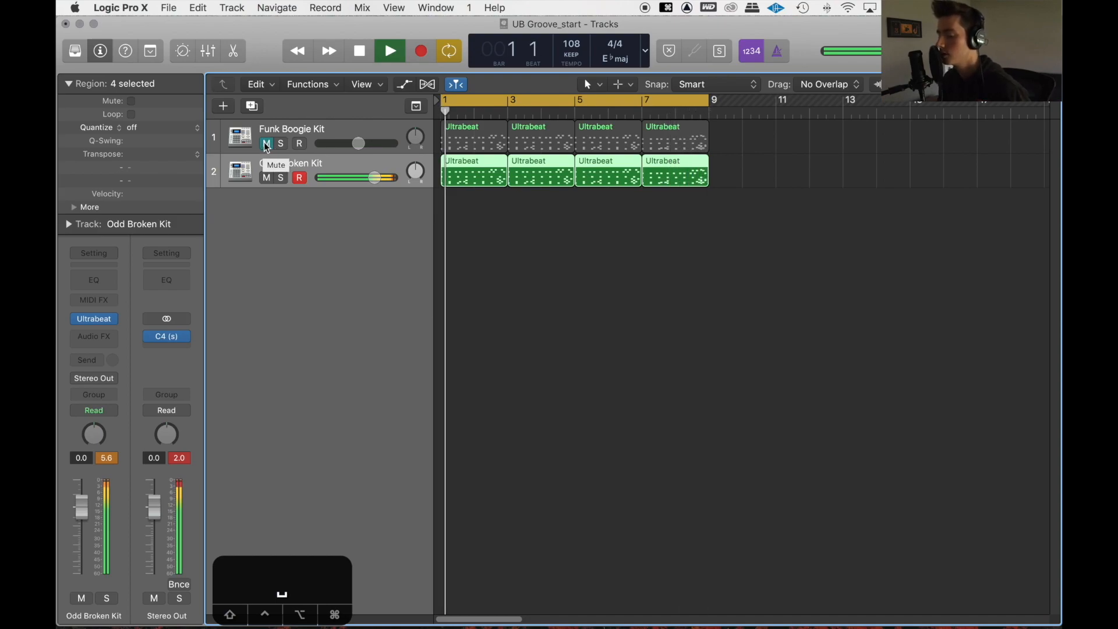
key("space")
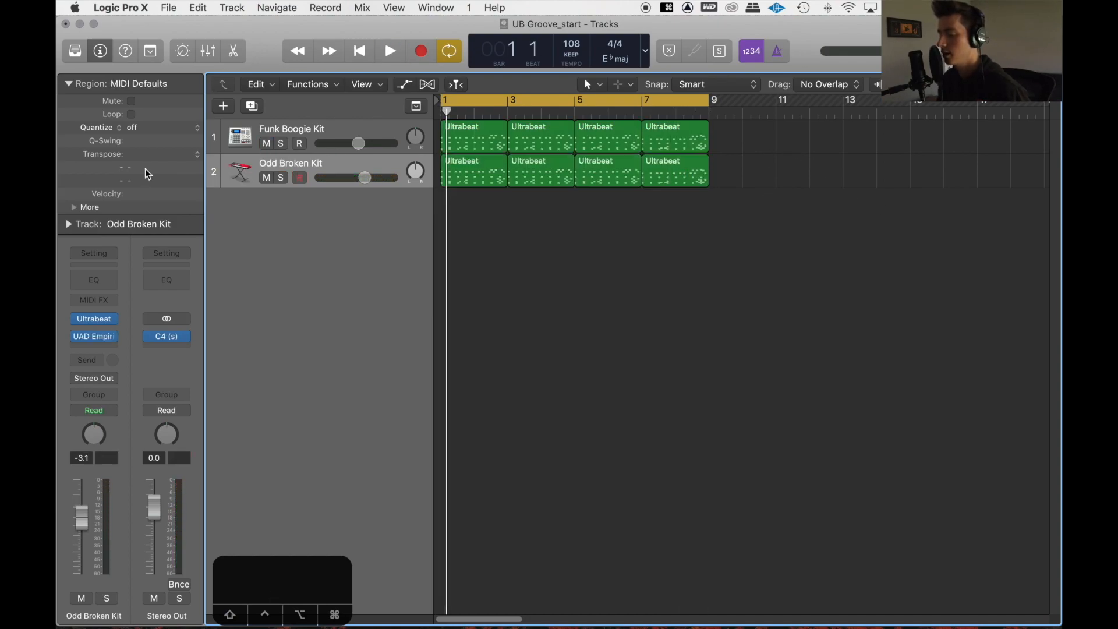
- Search the loop library for "UB Groove" and audition the UB_Groove1 loop, including against the arrangement
key("o")
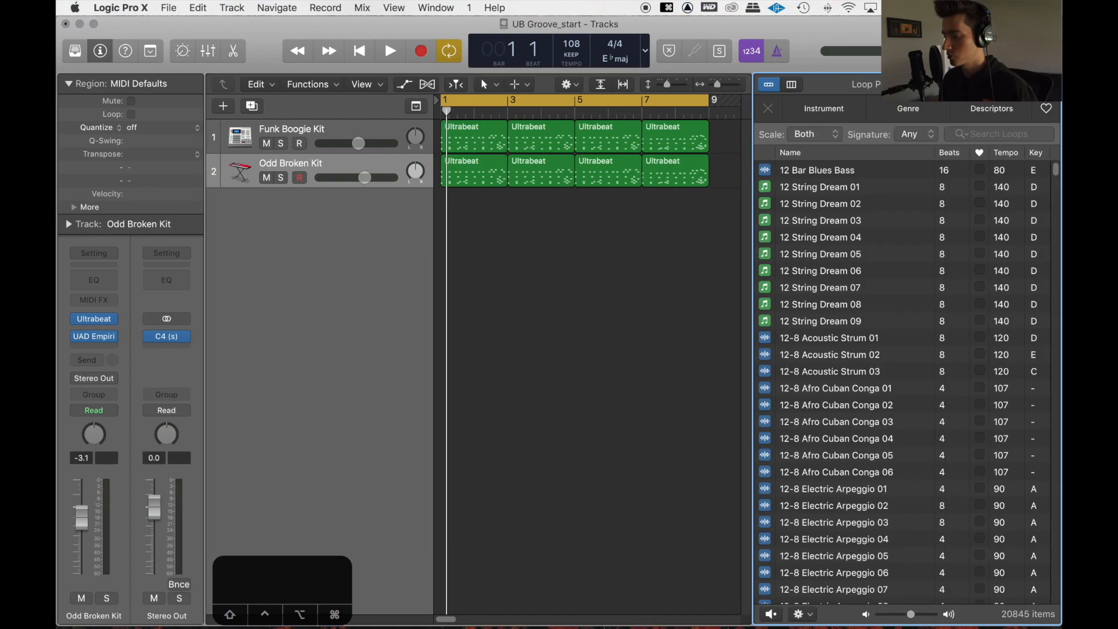
left_click(984, 135)
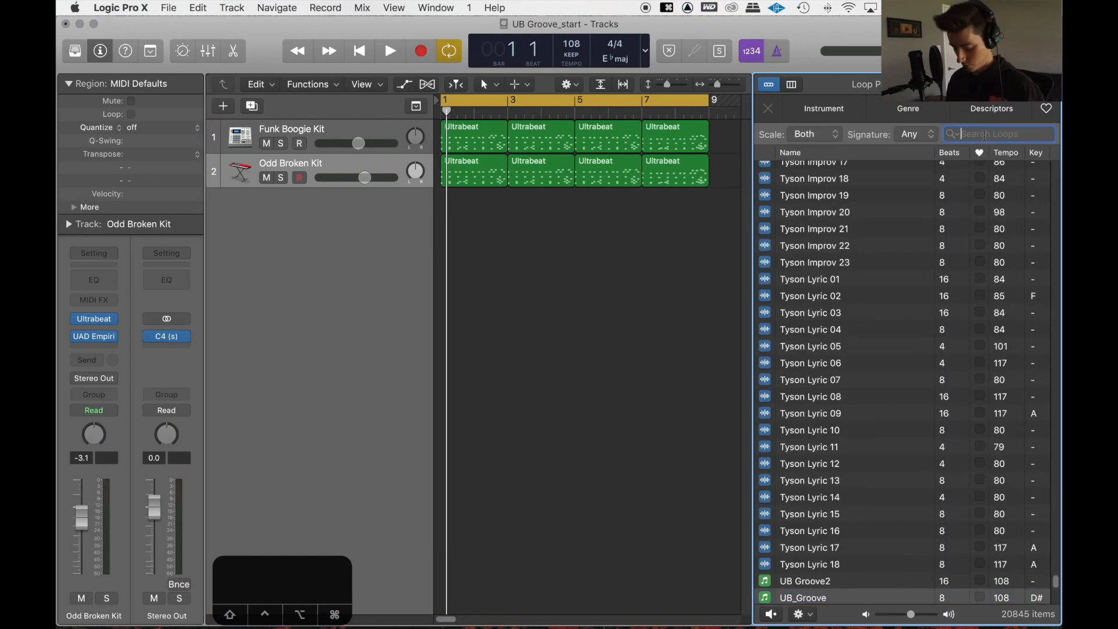
type("UB")
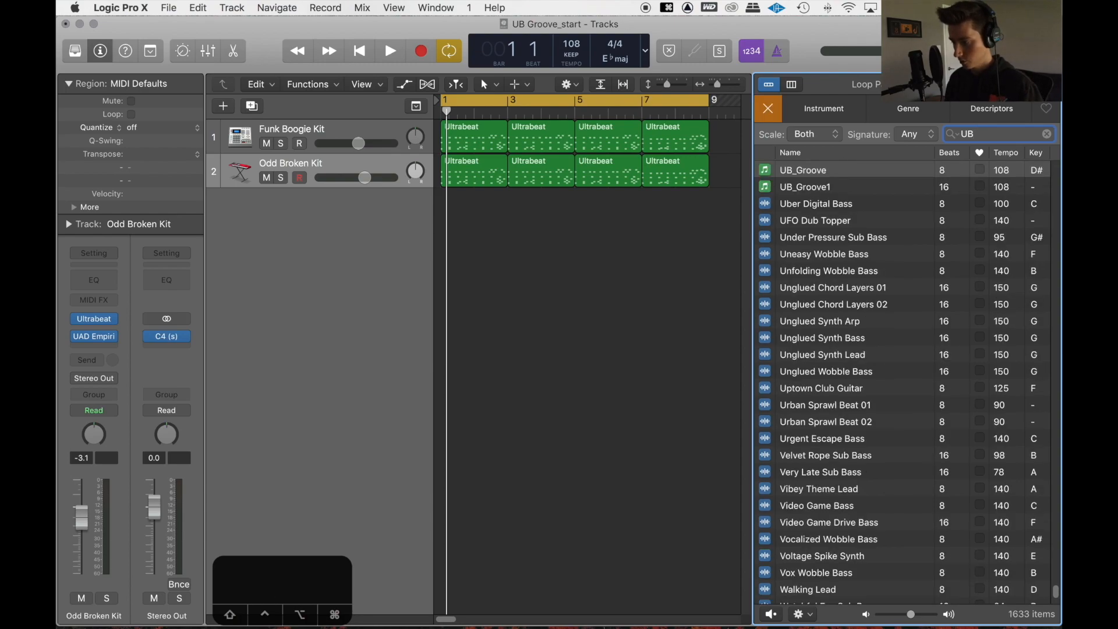
type(" Groove")
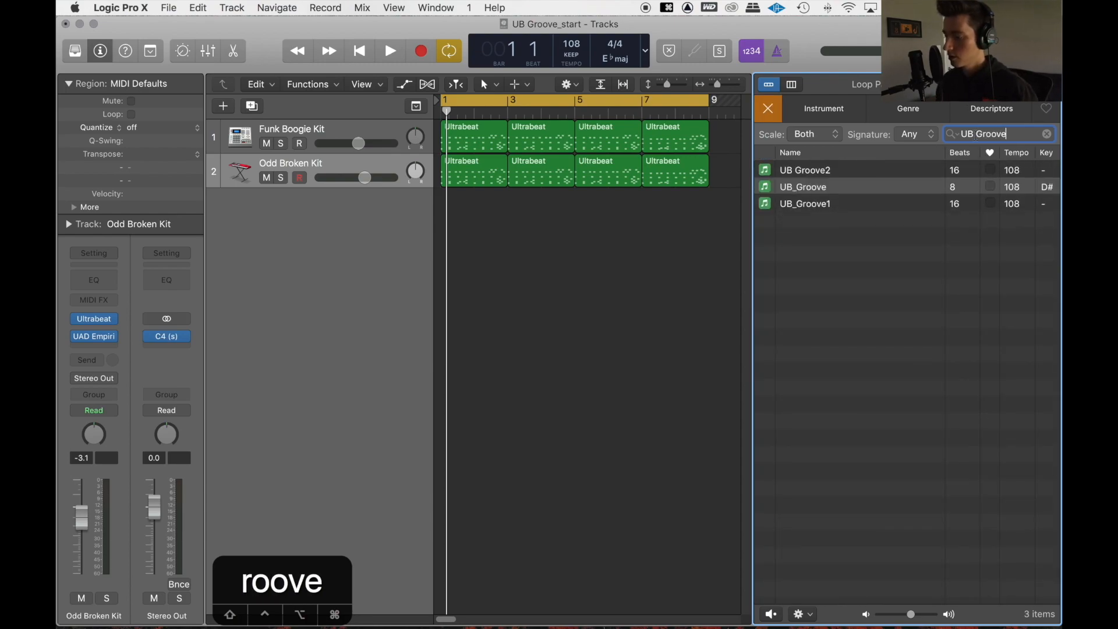
left_click(815, 203)
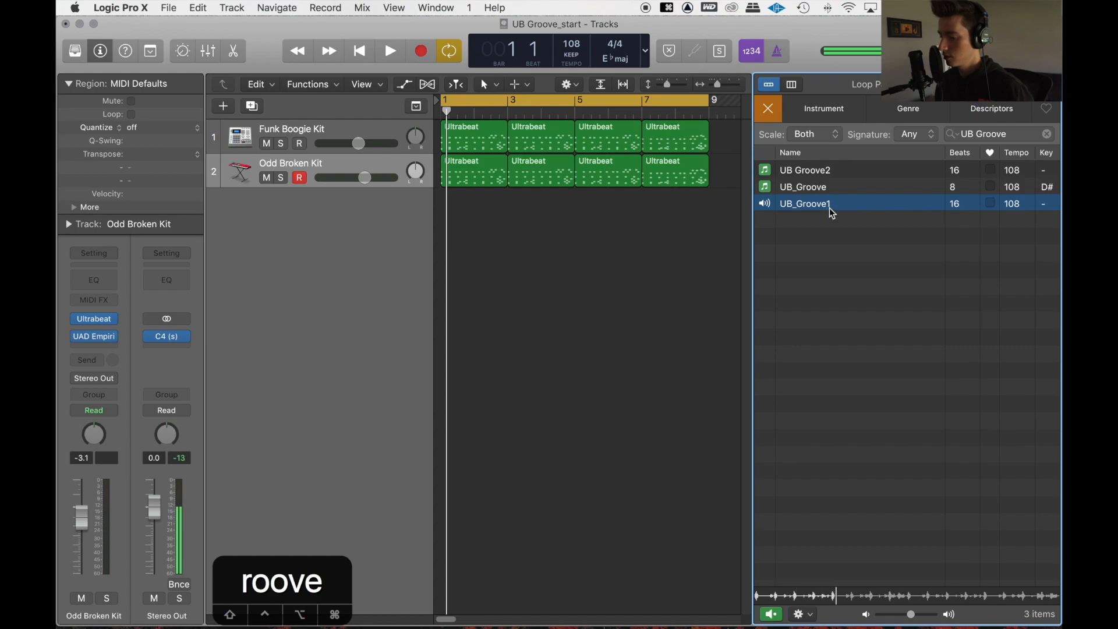
key("space")
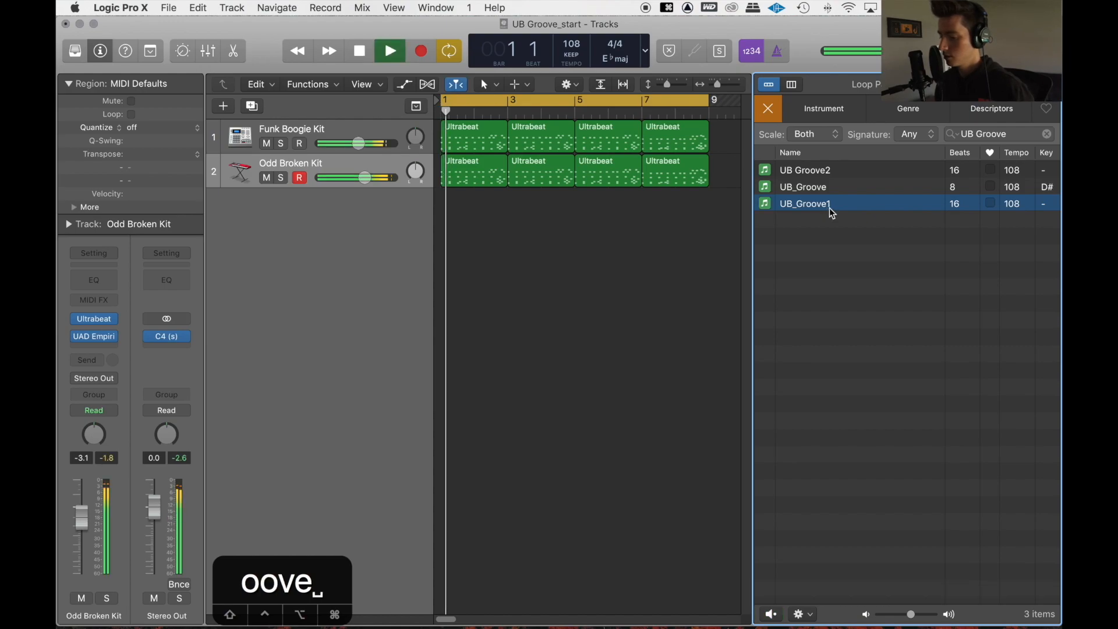
- Replace the four Odd Broken Kit regions with the UB_Groove1 loop starting at bar 1
left_click_drag(726, 179, 439, 160)
key("Delete")
left_click_drag(803, 203, 447, 169)
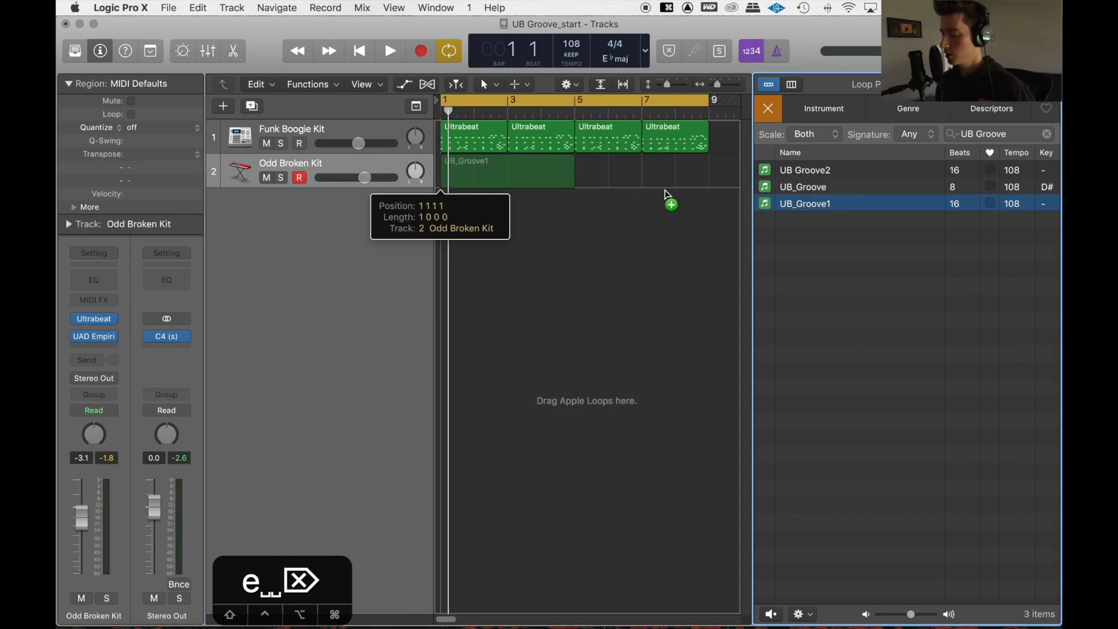
- Place the UB Groove2 loop at bar 5 of the Odd Broken Kit track and hide the loop library
left_click(816, 178)
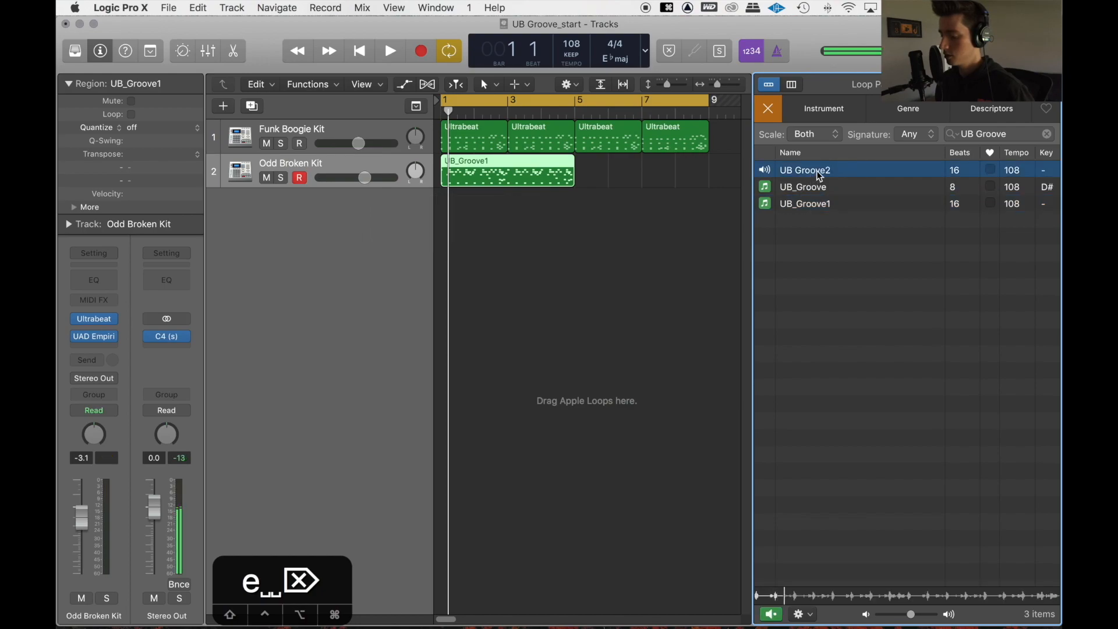
left_click_drag(820, 175, 582, 180)
key("o")
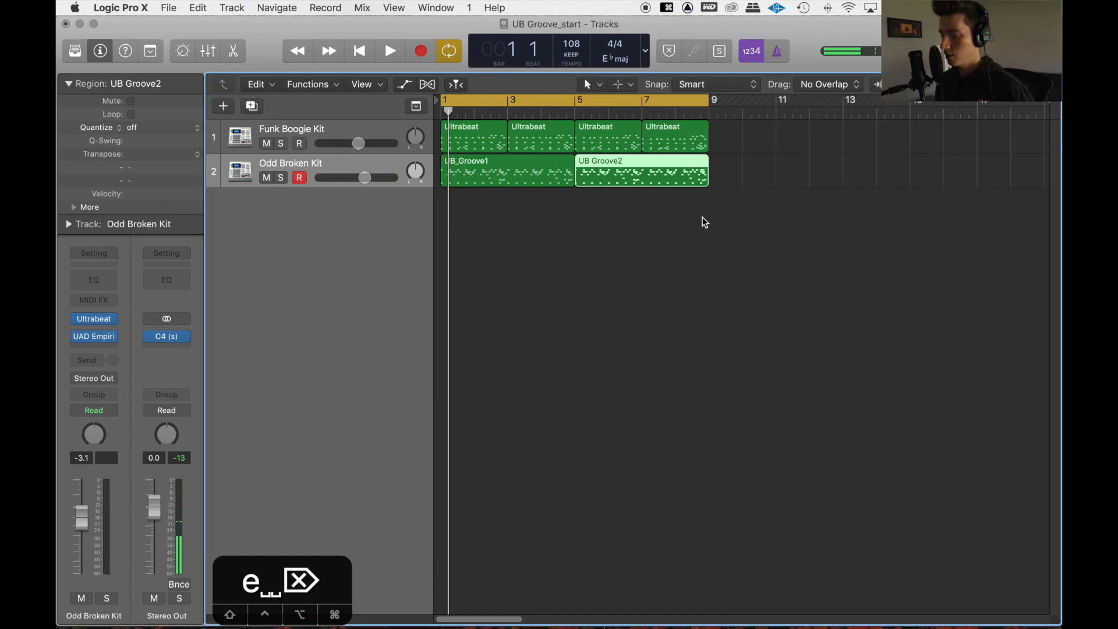
- Load the Odd_Drum Comp-hip hop preset in the Odd Broken Kit's UAD Empirical Labs Distressor and close the plug-in
left_click(701, 220)
left_click(316, 135)
left_click(317, 163)
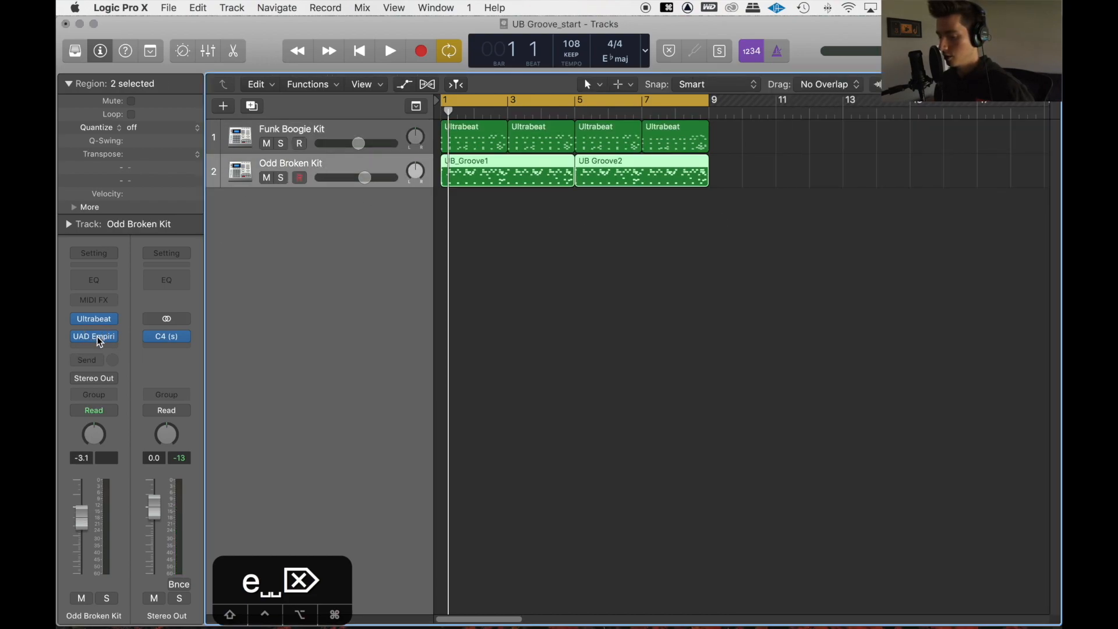
left_click(117, 337)
mouse_move(201, 342)
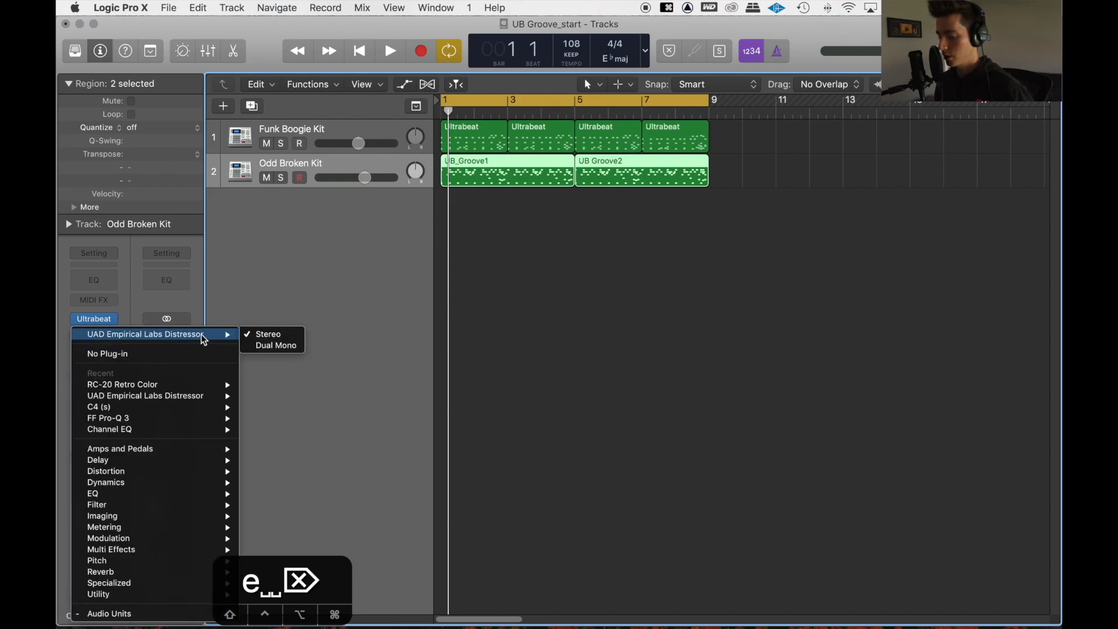
left_click(204, 341)
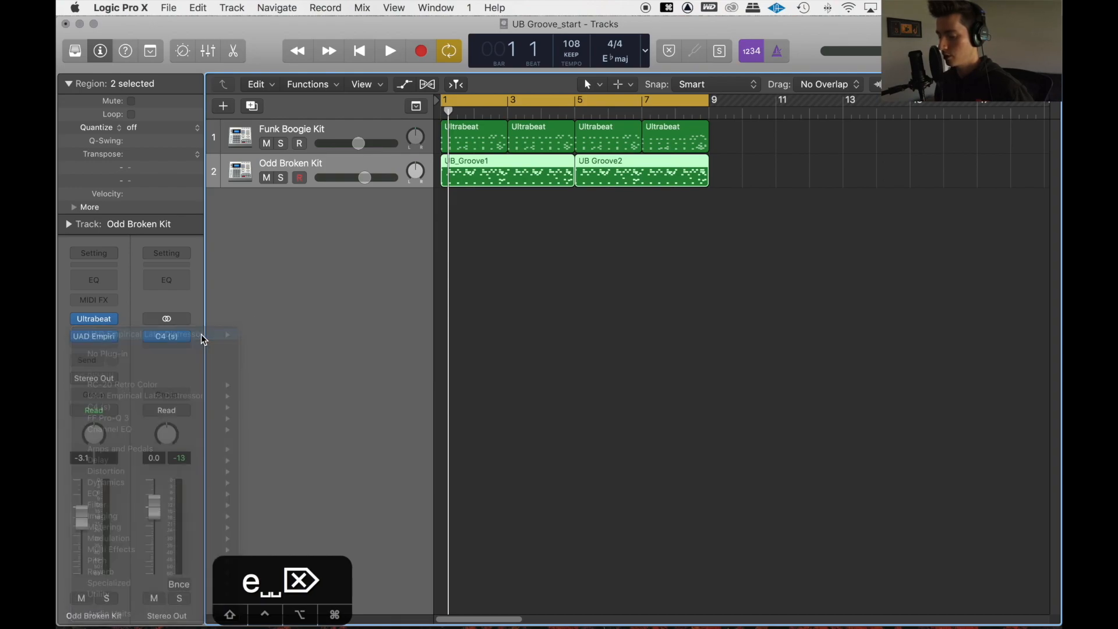
left_click(98, 340)
left_click(260, 61)
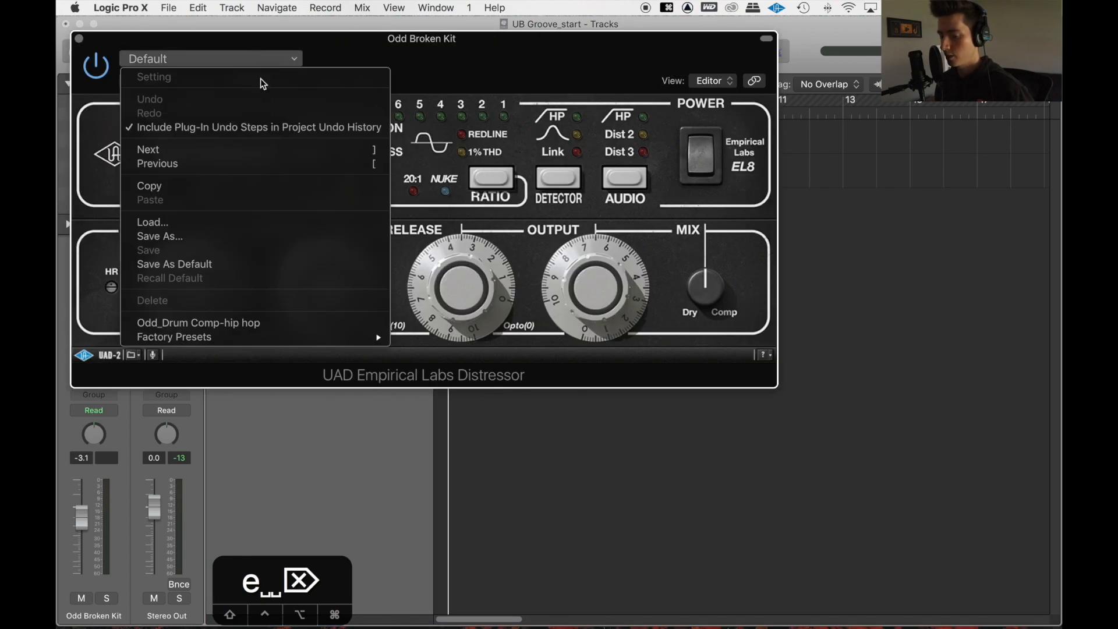
left_click(238, 324)
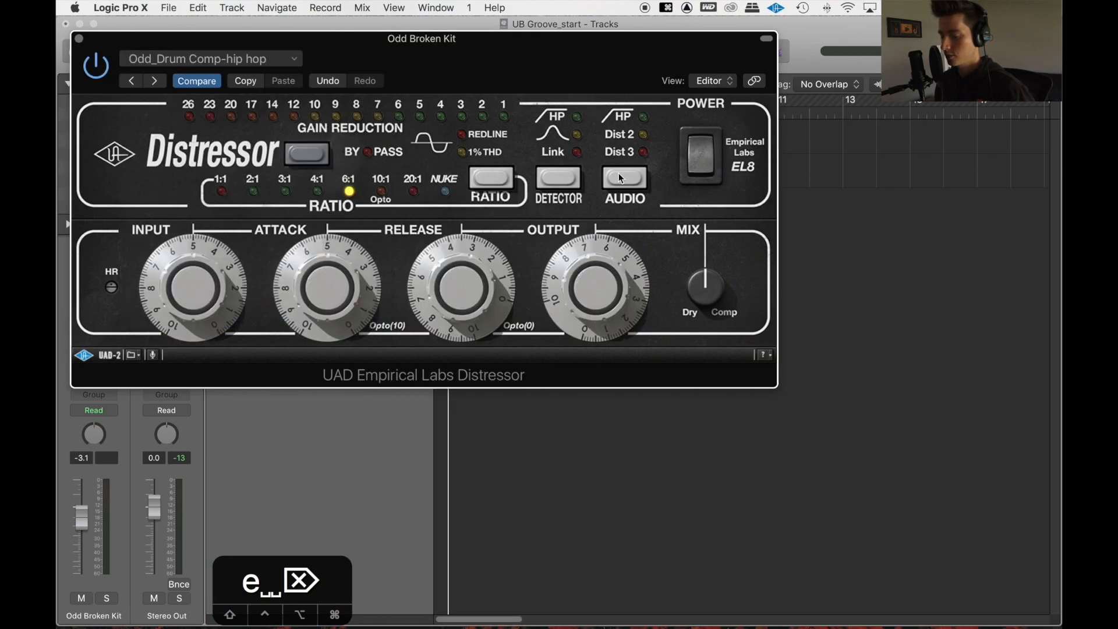
left_click_drag(523, 65, 804, 206)
left_click(359, 180)
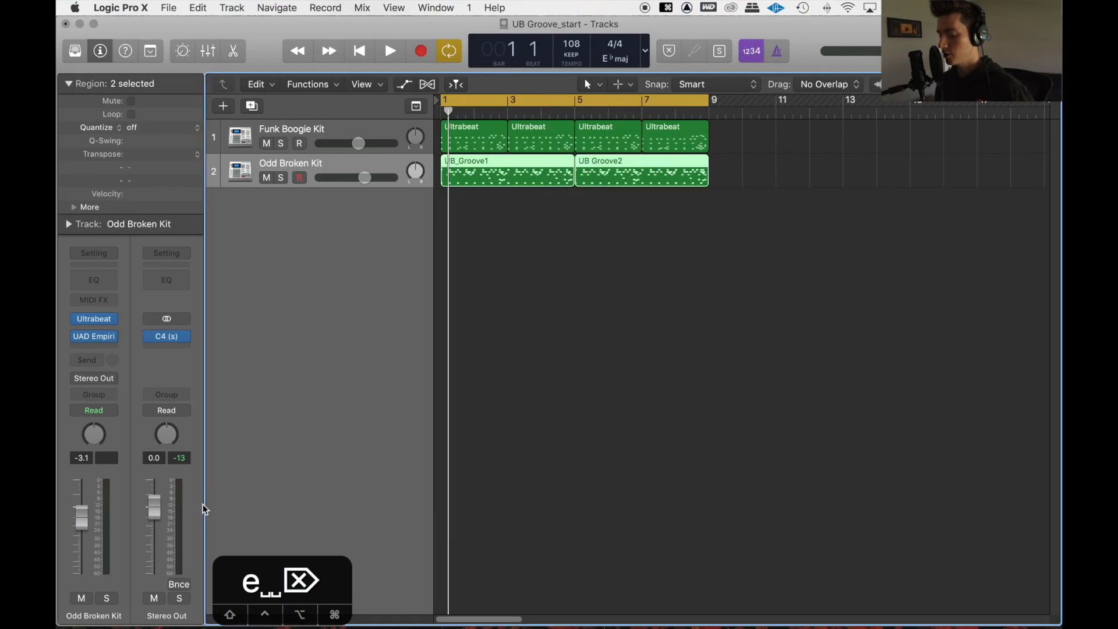
- Set the Odd Broken Kit's volume to -5.0 dB during playback and reset its peak level reading
left_click(585, 267)
key("space")
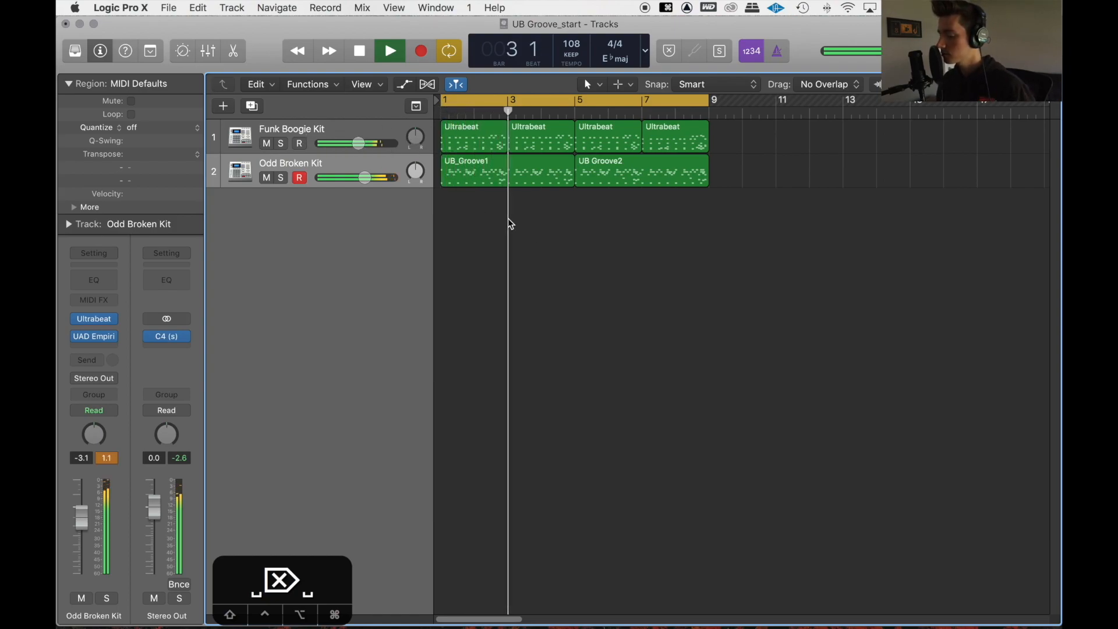
double_click(88, 458)
type("-5")
key("Return")
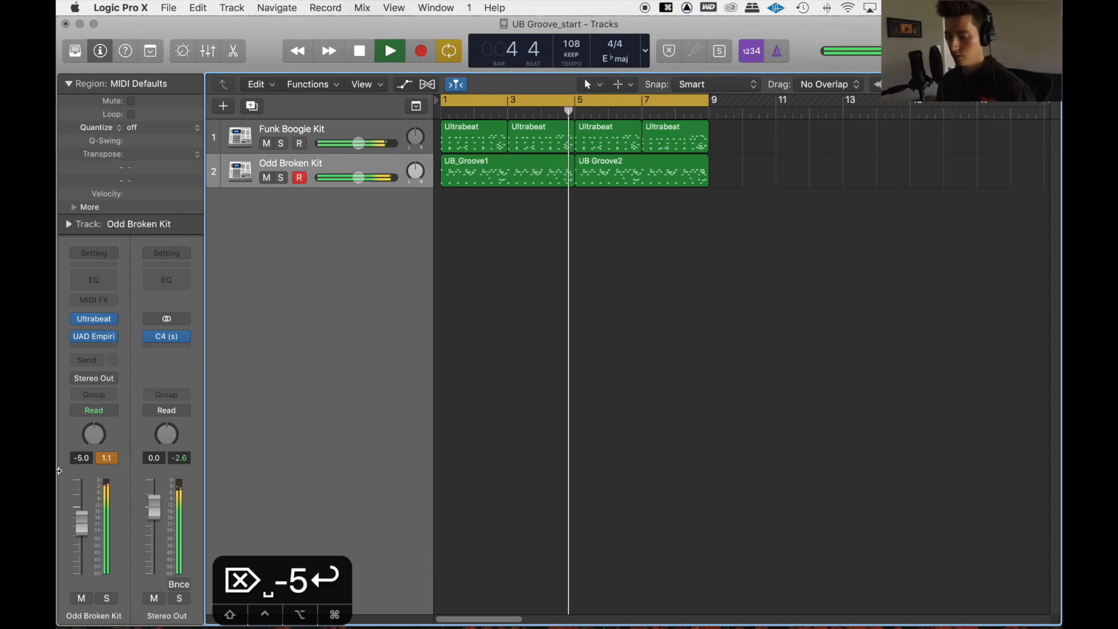
left_click(119, 458)
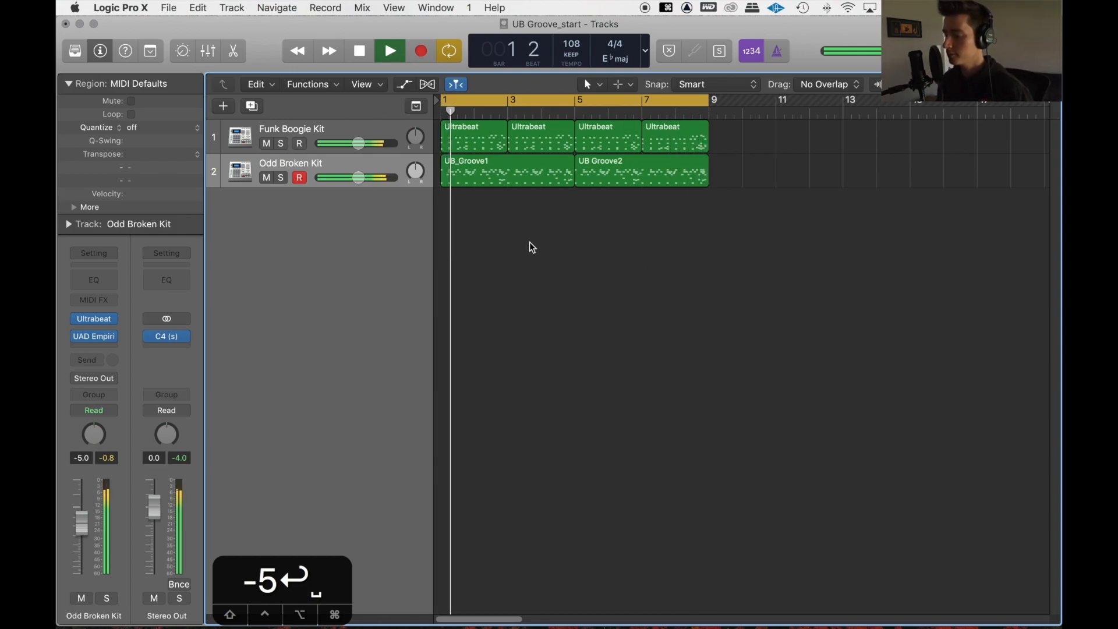
key("space")
- Check the Funk Boogie Kit's Ultrabeat plug-in and close its window
left_click(680, 134)
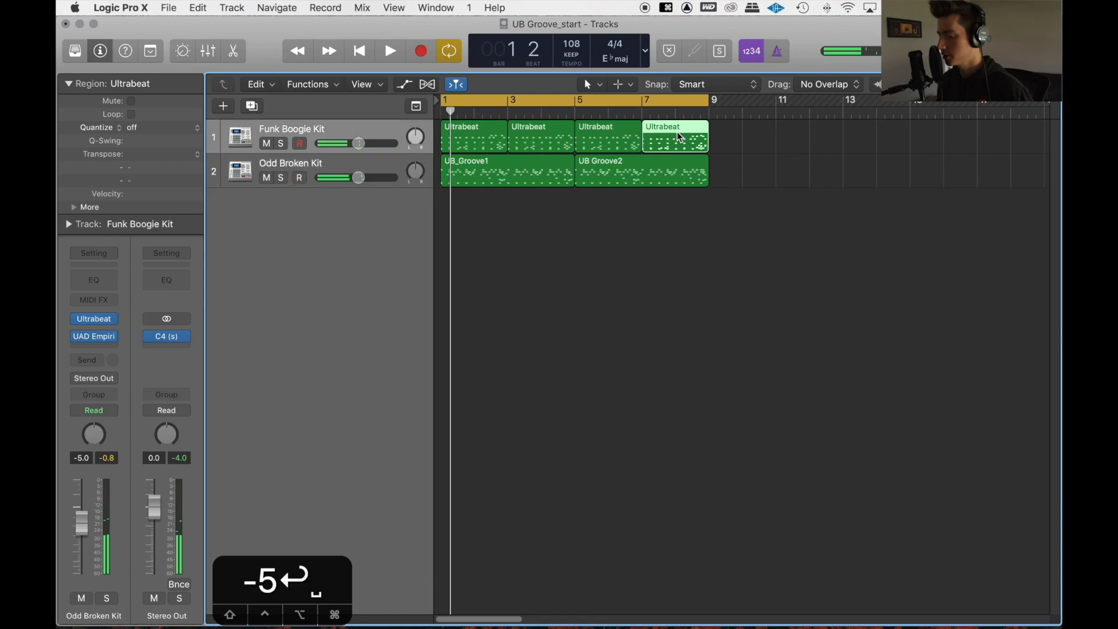
left_click(790, 147)
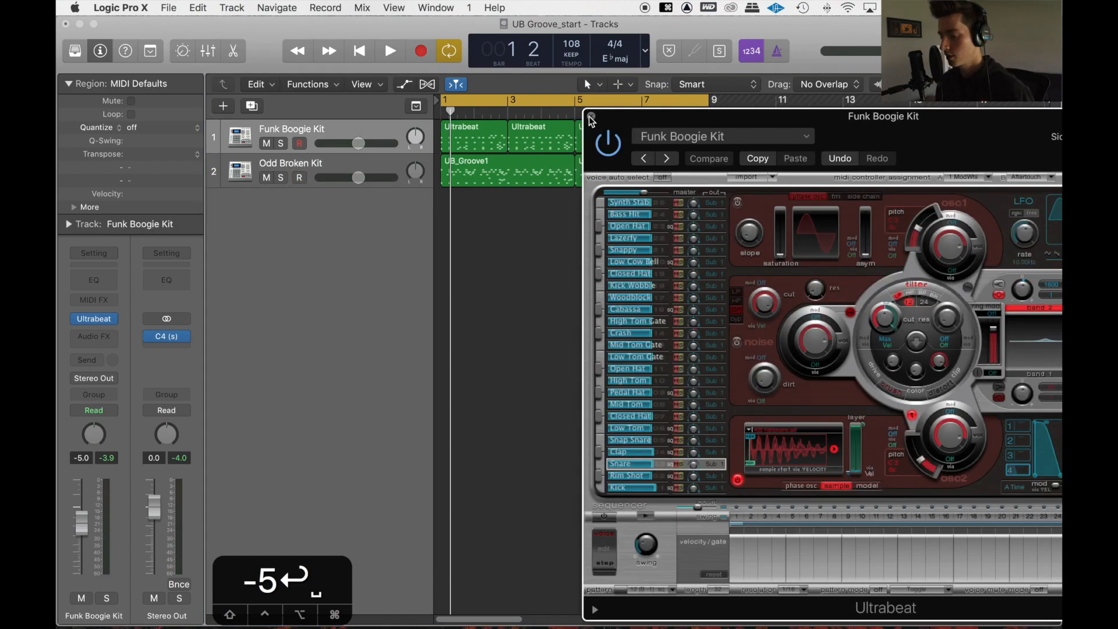
left_click(591, 117)
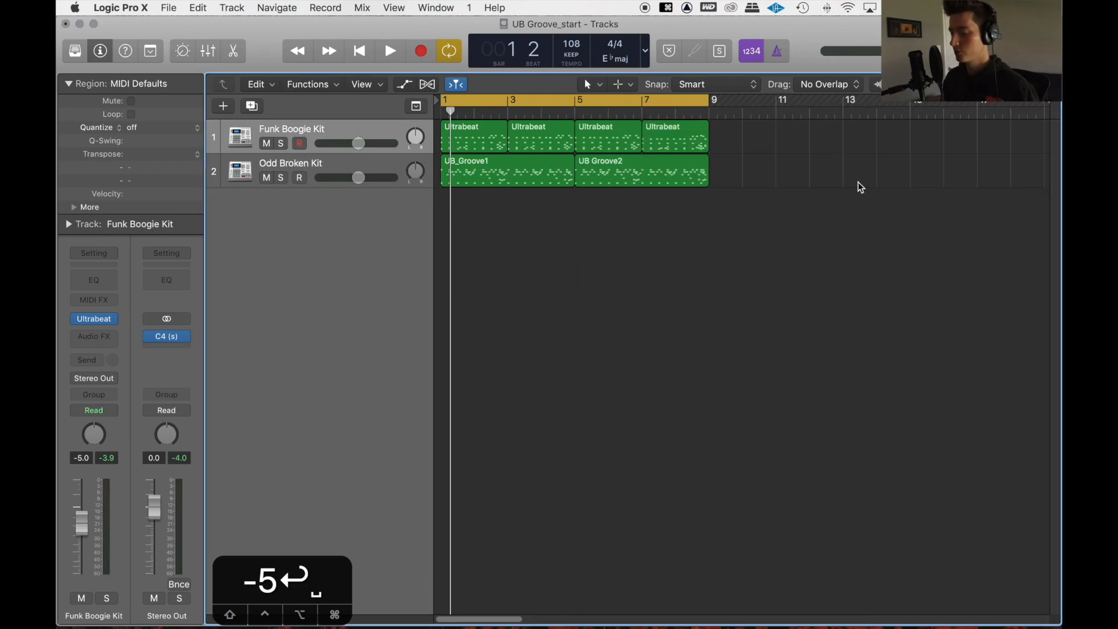
- Join the Funk Boogie Kit regions into two four-bar regions, one from bar 1 and one from bar 5
left_click(551, 142)
left_click(484, 148, "shift")
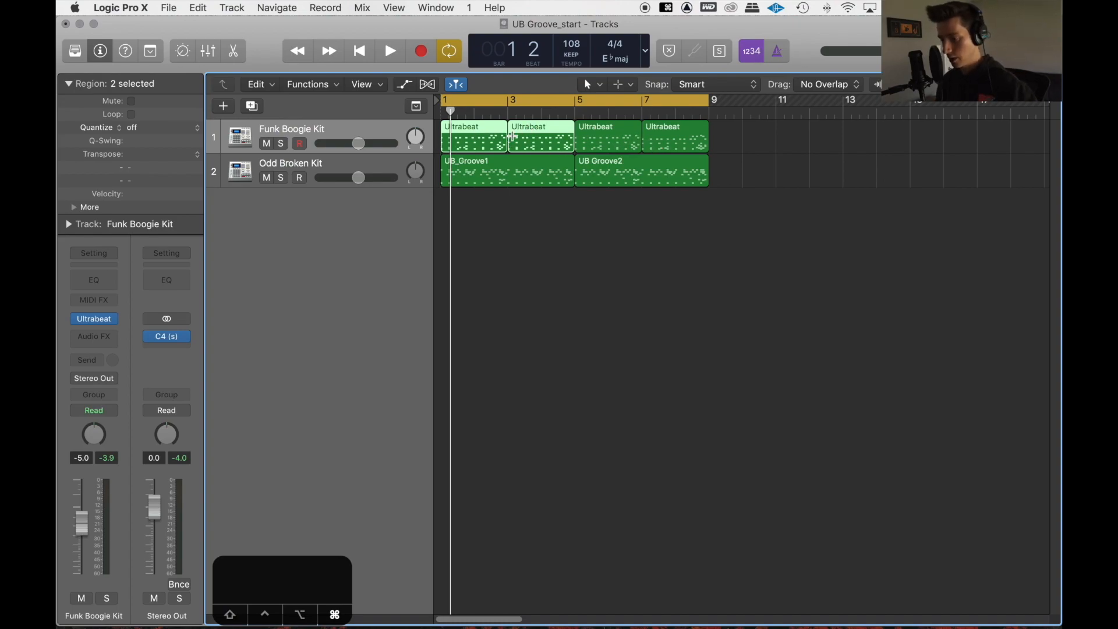
key("super+j")
left_click_drag(758, 135, 614, 139)
left_click(615, 139, "shift")
key("super+j")
left_click(768, 151)
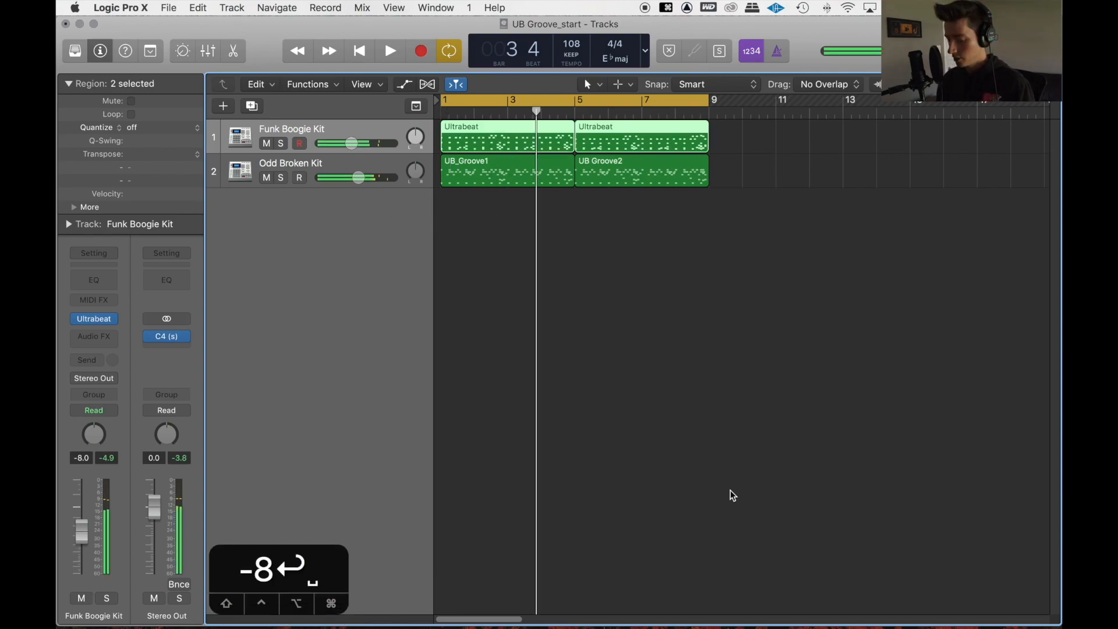
- Search the loop library for "happ" and audition the Happier Daze Keys and Happier Daze Organ loops
left_click(730, 492)
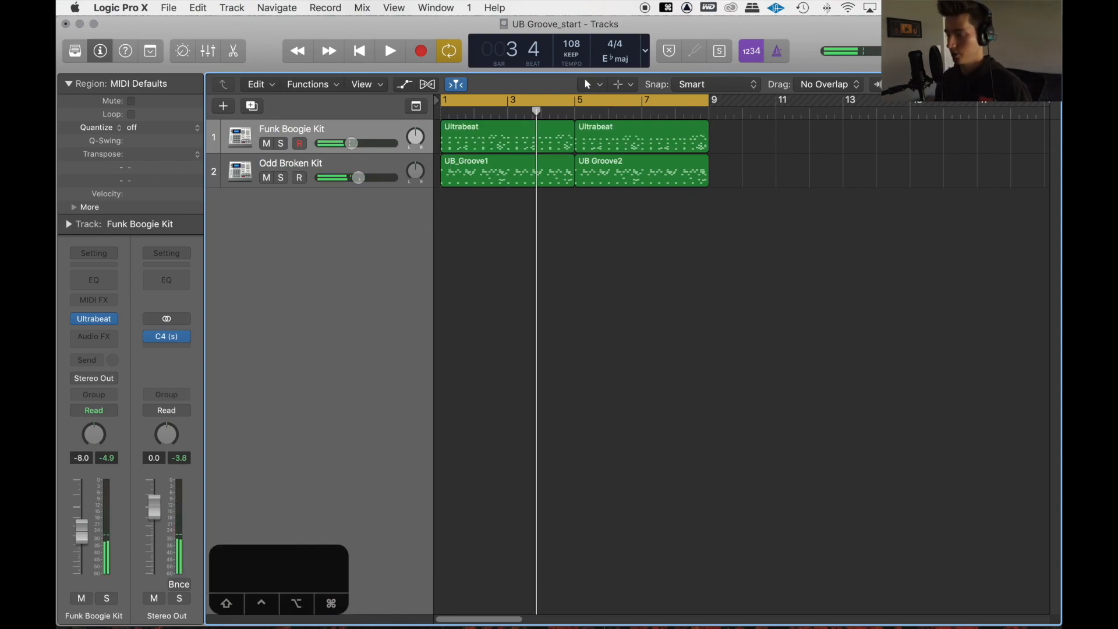
key("o")
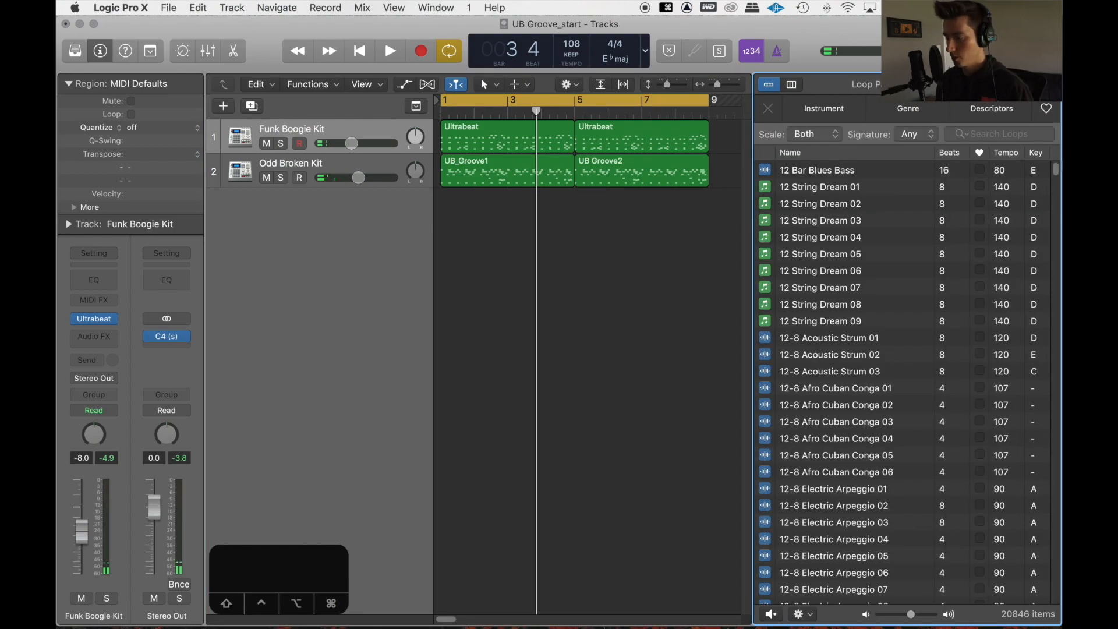
left_click(983, 134)
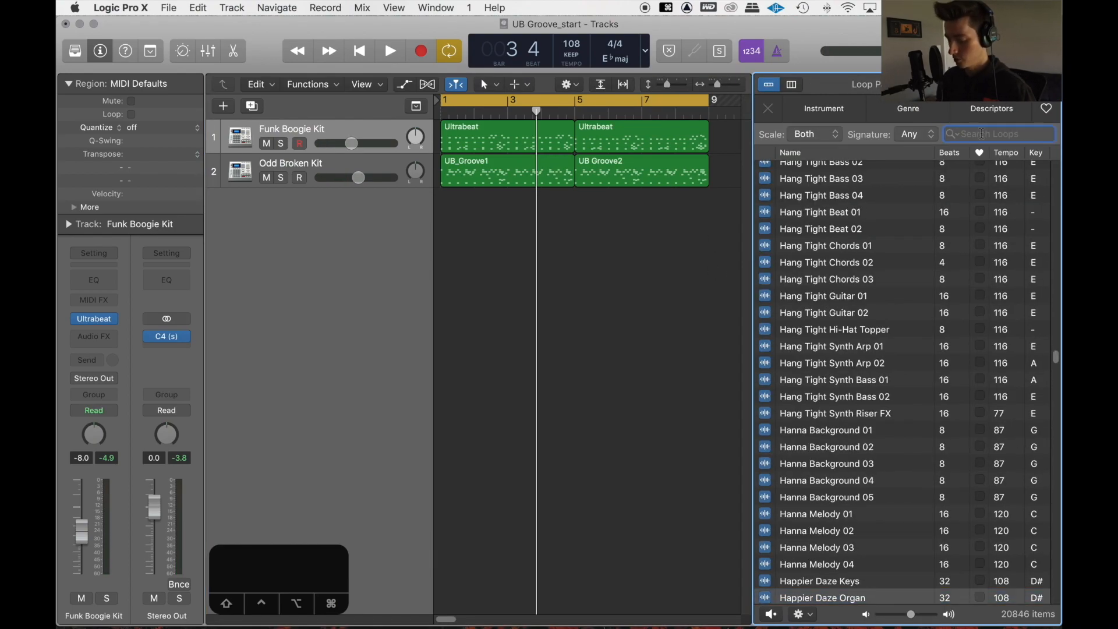
type("happ")
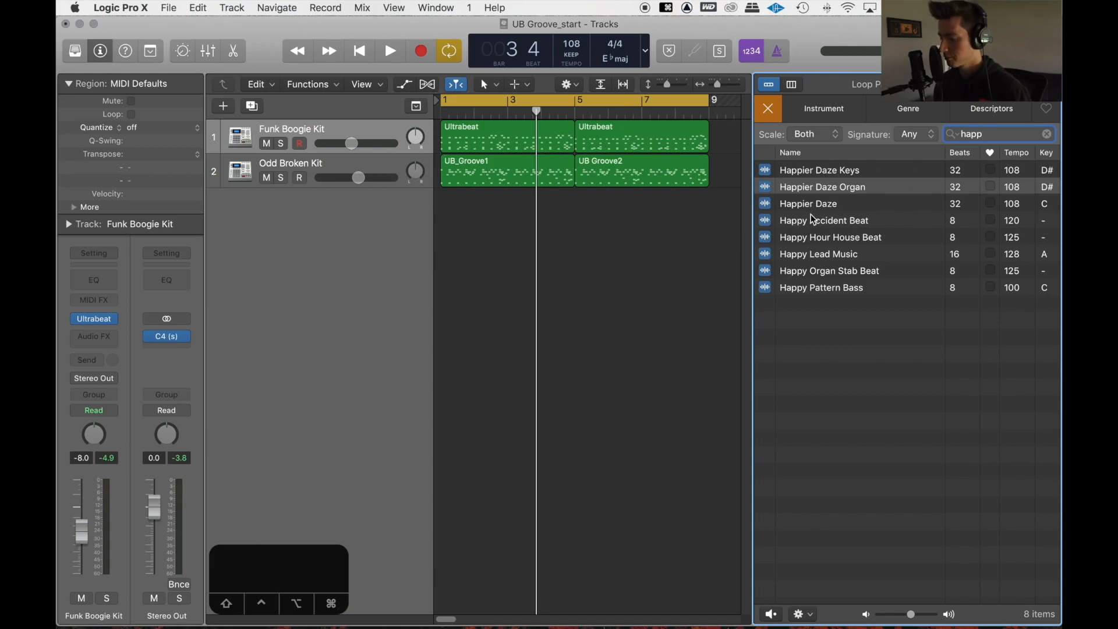
left_click(861, 174)
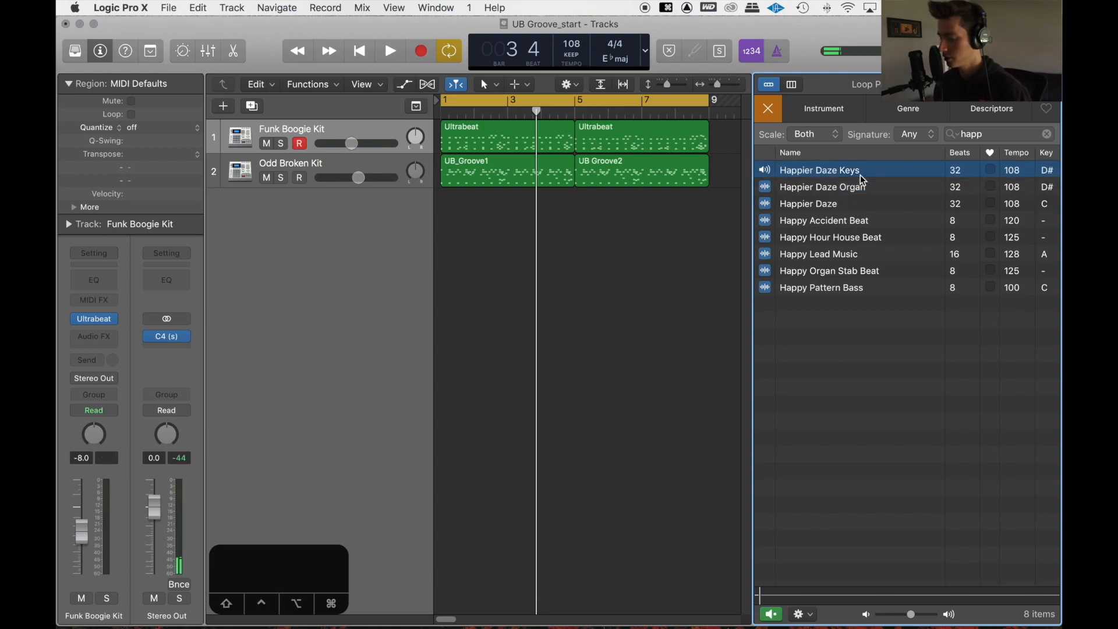
left_click(850, 188)
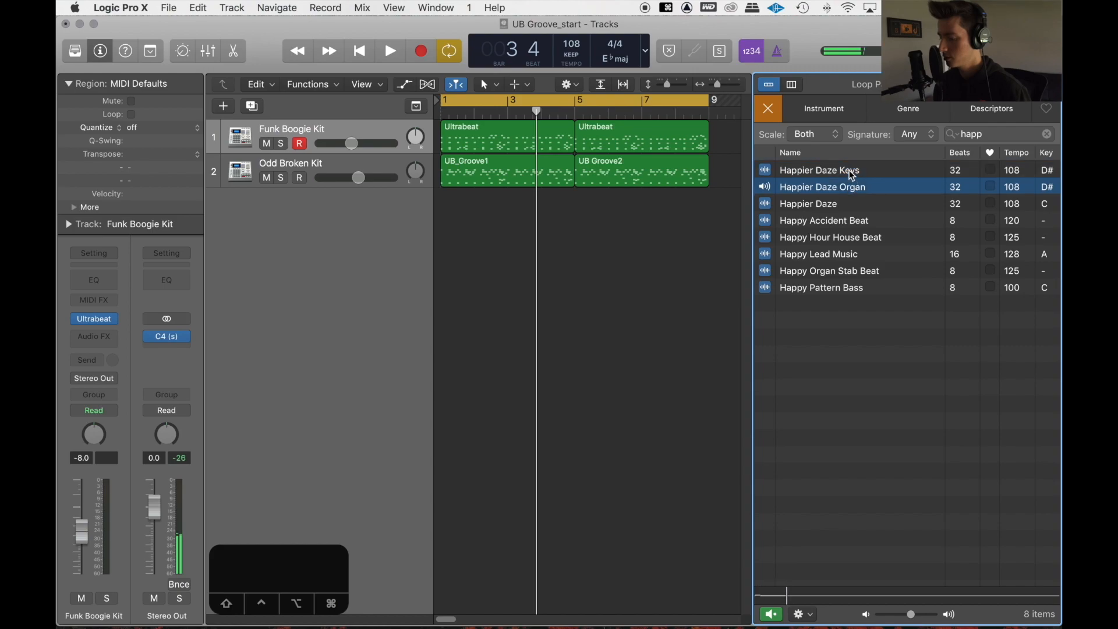
left_click(851, 174)
key("space")
- Add the Happier Daze Keys loop on a new track at bar 1 and set its region gain to +5 dB
left_click_drag(851, 174, 446, 215)
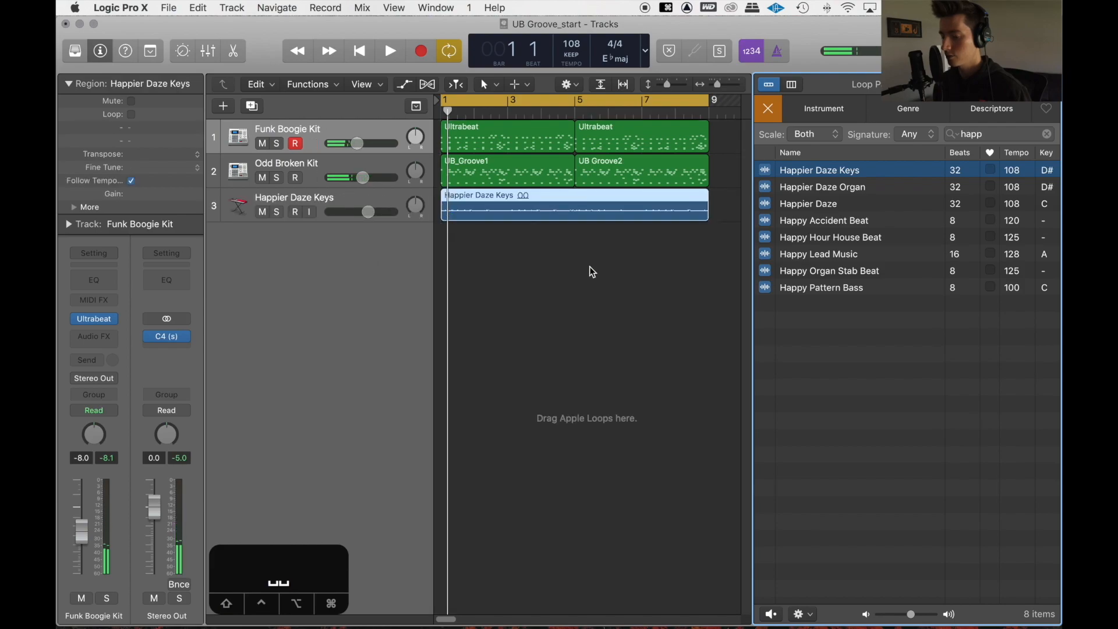
double_click(131, 193)
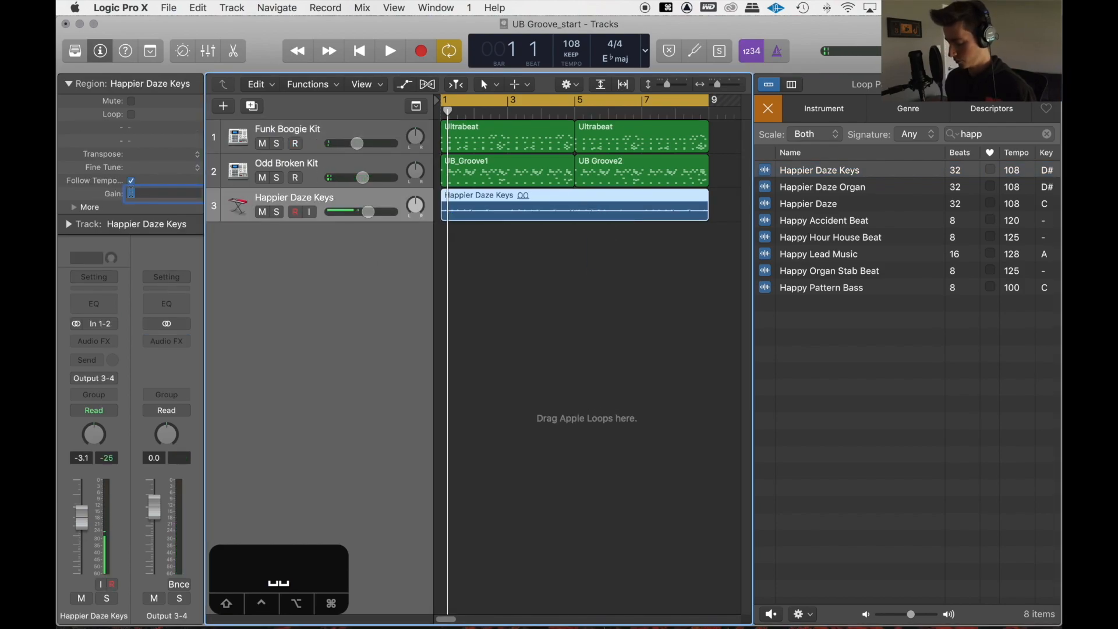
type("5")
key("Return")
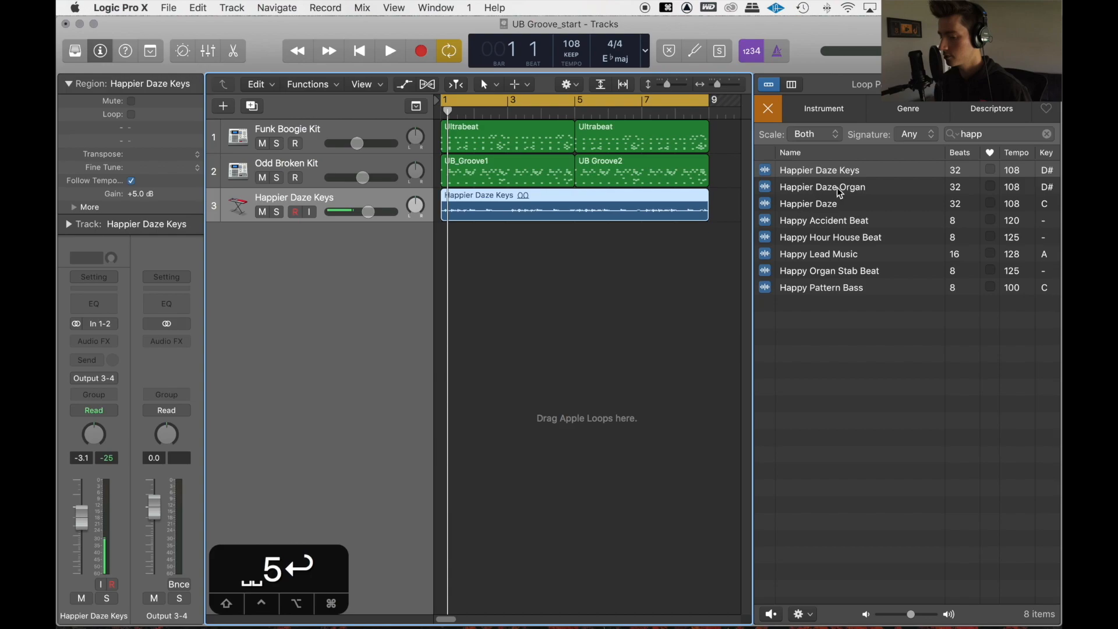
- Set the Happier Daze Keys track to no input and add the Happier Daze Organ loop on a new track at bar 1
left_click(100, 324)
left_click(100, 345)
left_click_drag(830, 185, 439, 243)
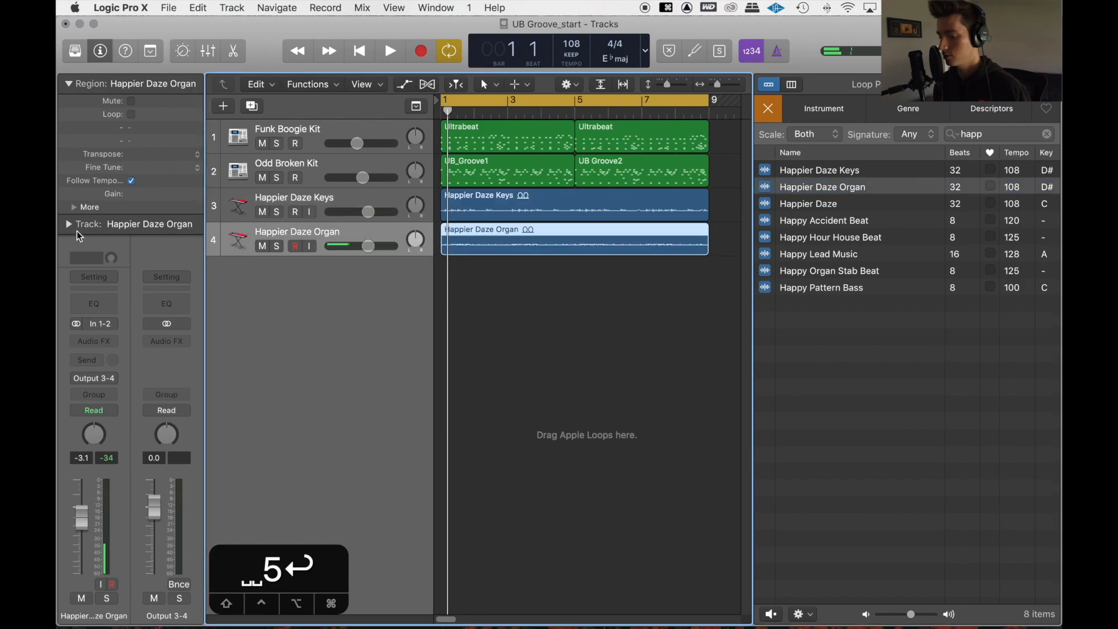
- Set the Happier Daze Organ region's gain to +5 dB and its track to no input
type("5")
key("Return")
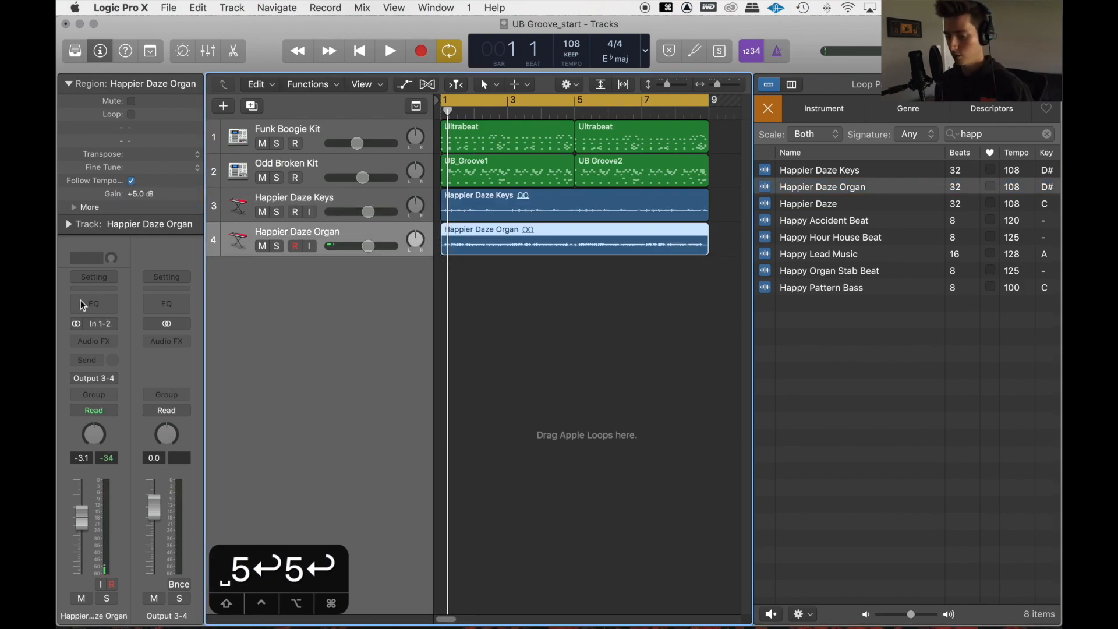
left_click(115, 326)
left_click(680, 354)
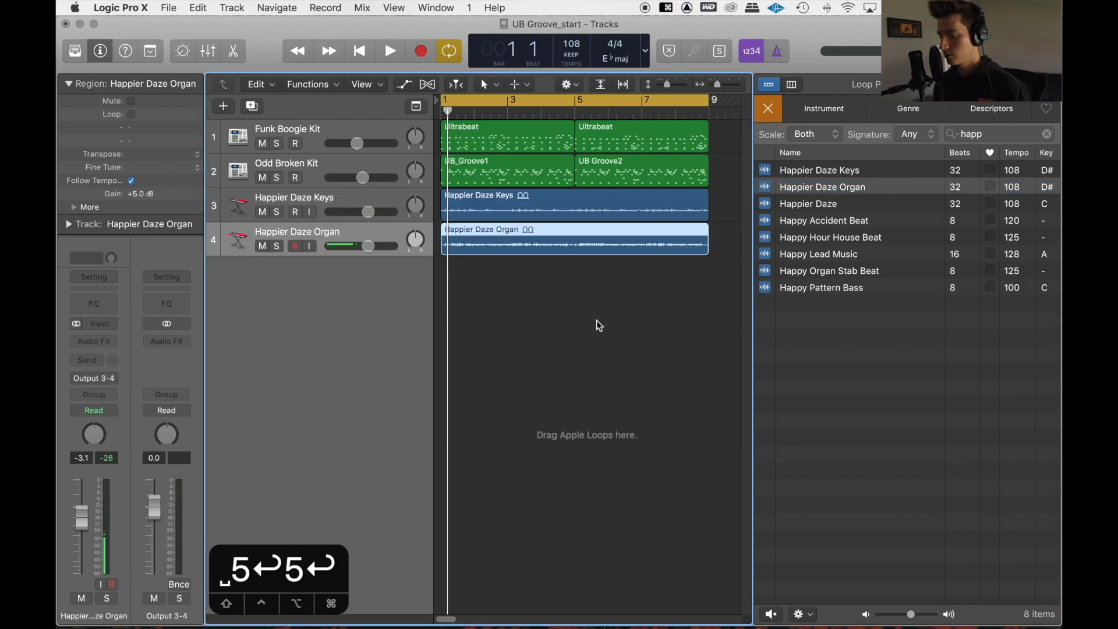
- Route the outputs of the Happier Daze Organ and Happier Daze Keys tracks to Stereo Output
left_click(597, 322)
key("space")
key("space")
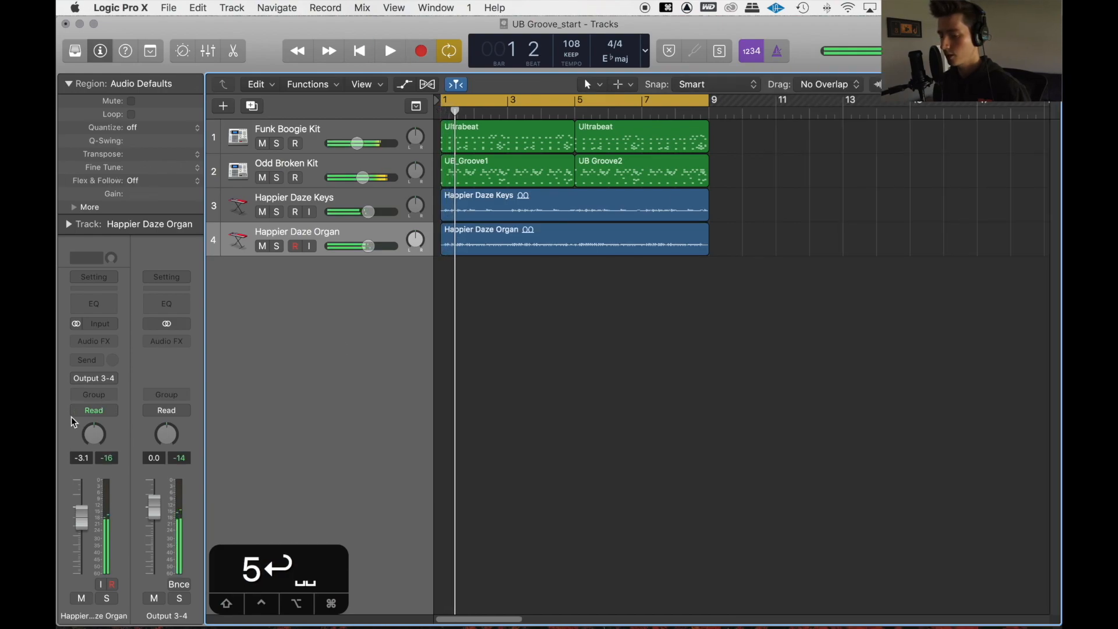
left_click(94, 378)
mouse_move(105, 416)
left_click(173, 417)
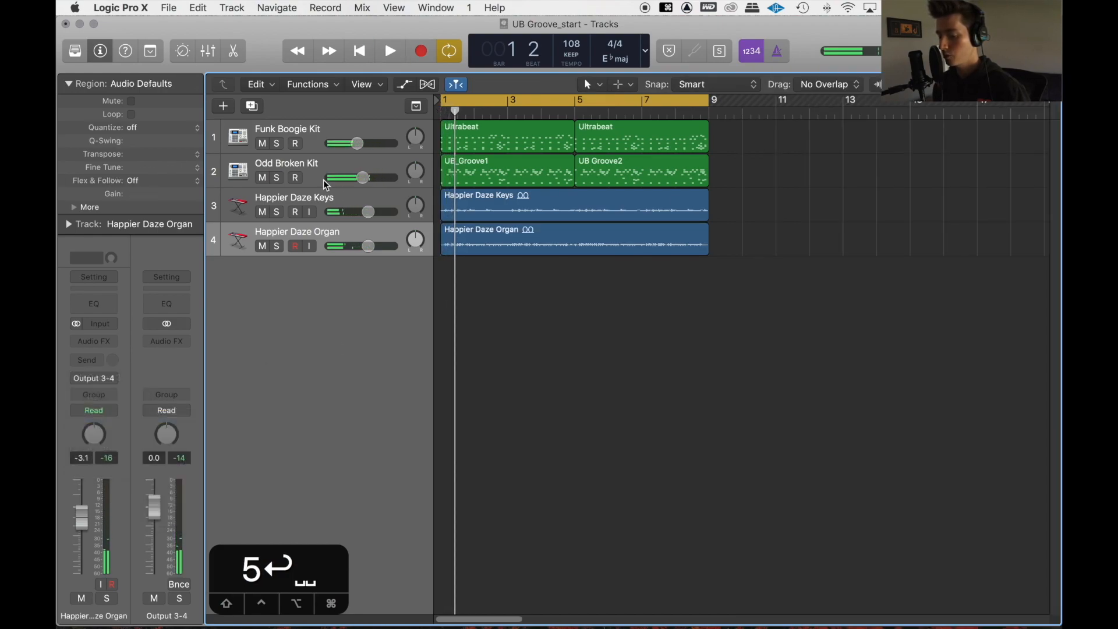
left_click(322, 199)
left_click(96, 383)
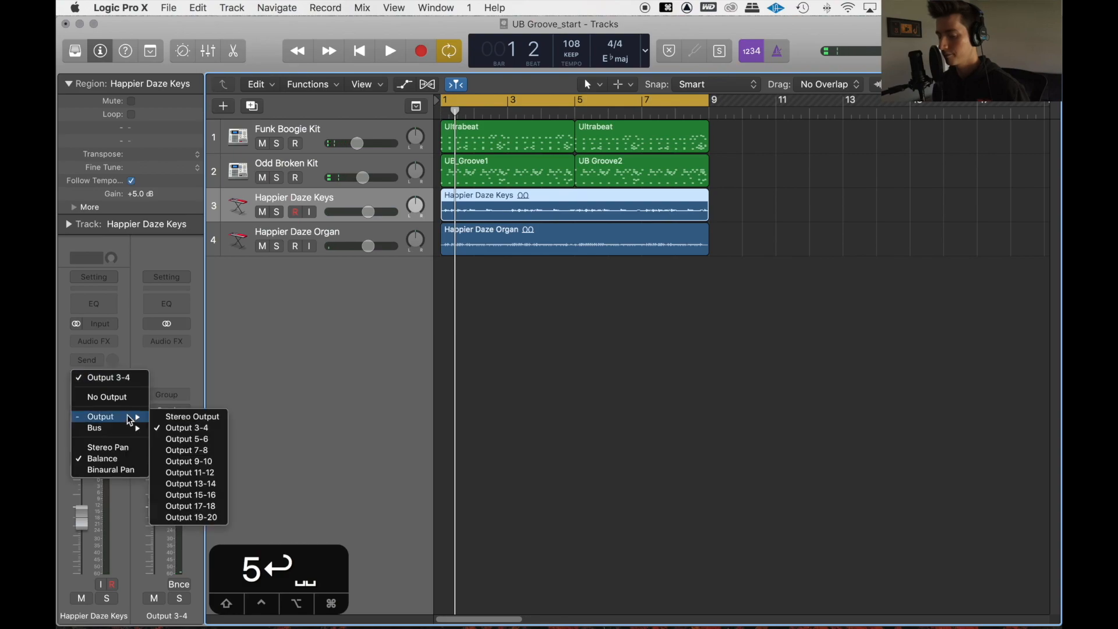
left_click(187, 417)
- Play the groove and reset the Happier Daze Keys and Happier Daze Organ track volumes to 0.0 dB
left_click(507, 362)
key("space")
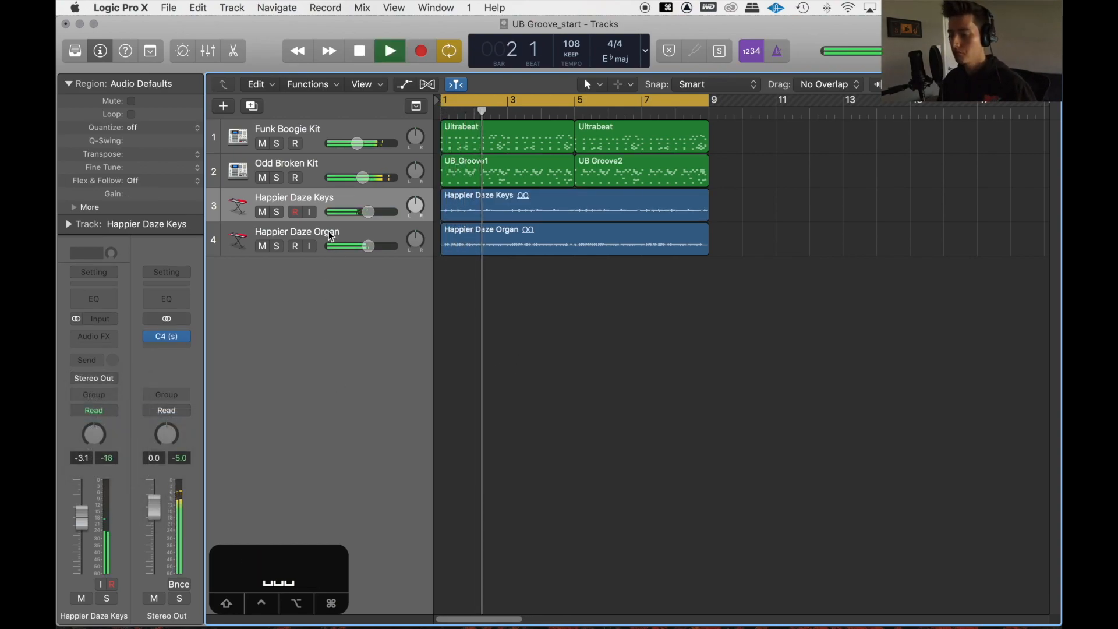
left_click(76, 459, "alt")
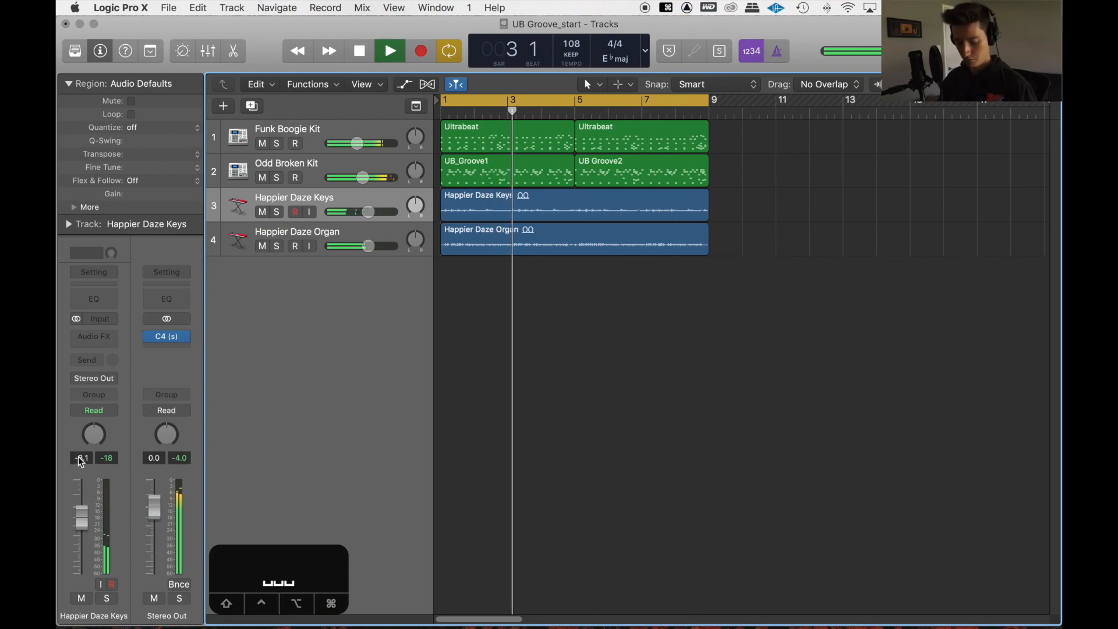
left_click(330, 234)
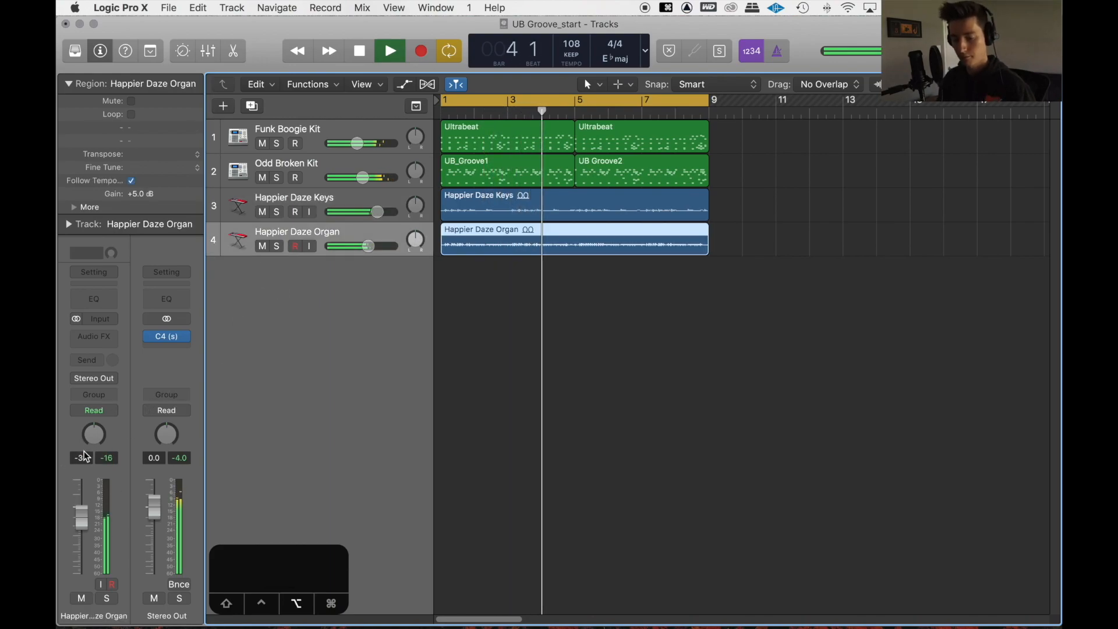
left_click(665, 298)
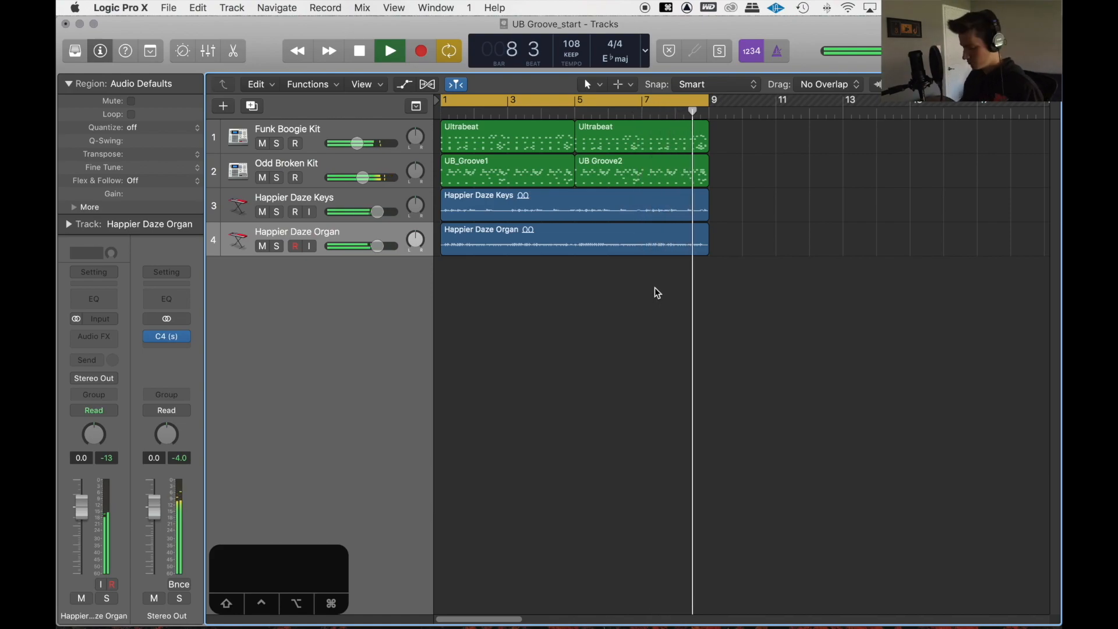
key("space")
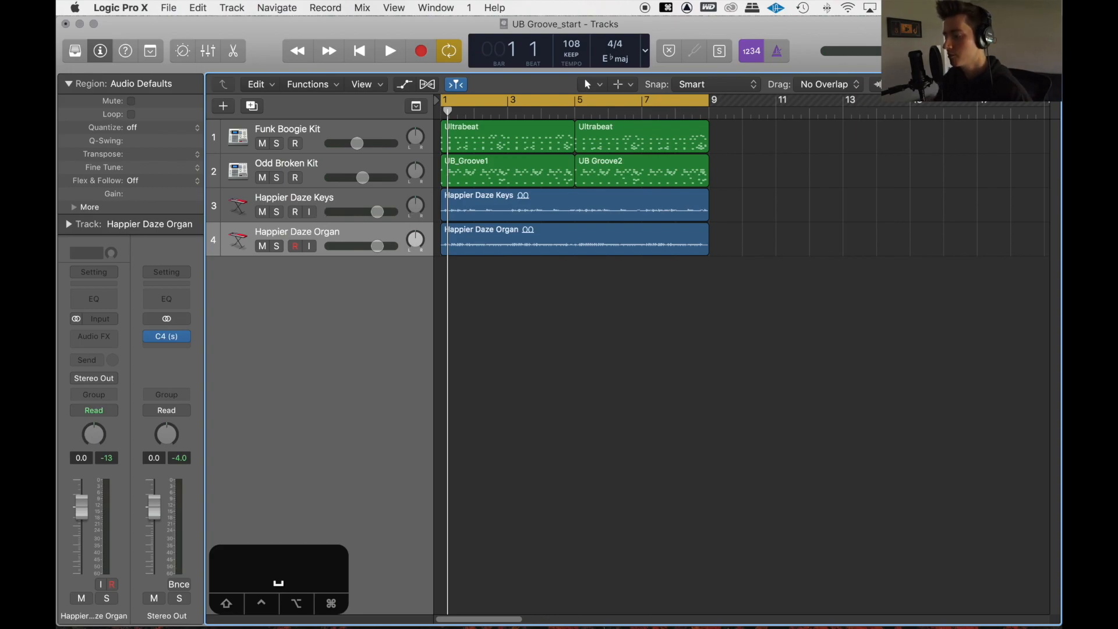
- Replace the loop library search with "topper" and browse the topper loops
key("o")
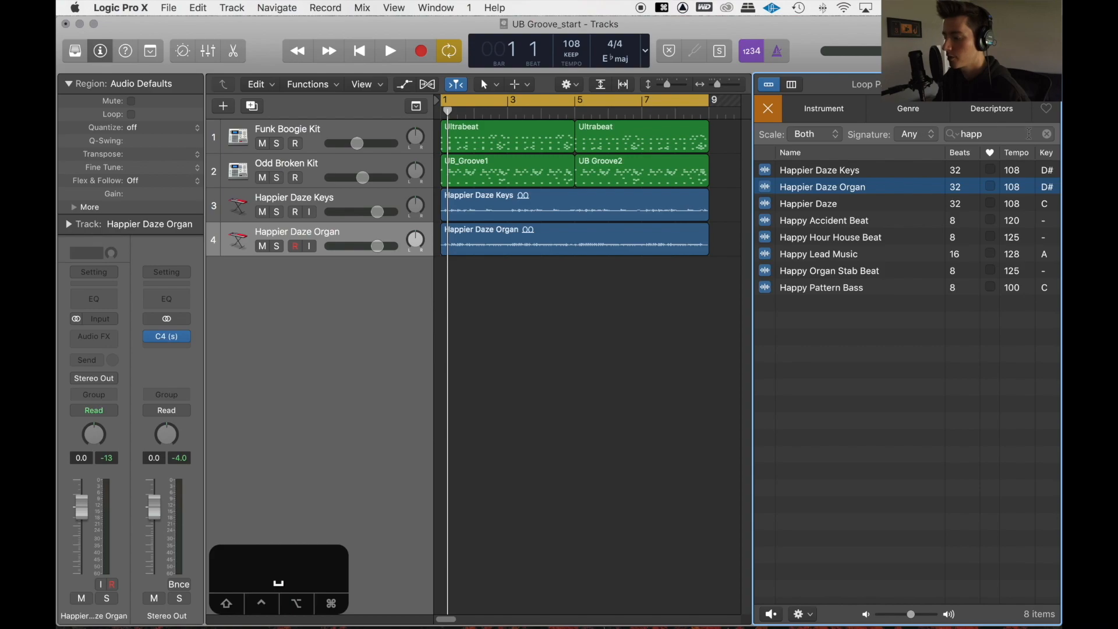
left_click(1046, 136)
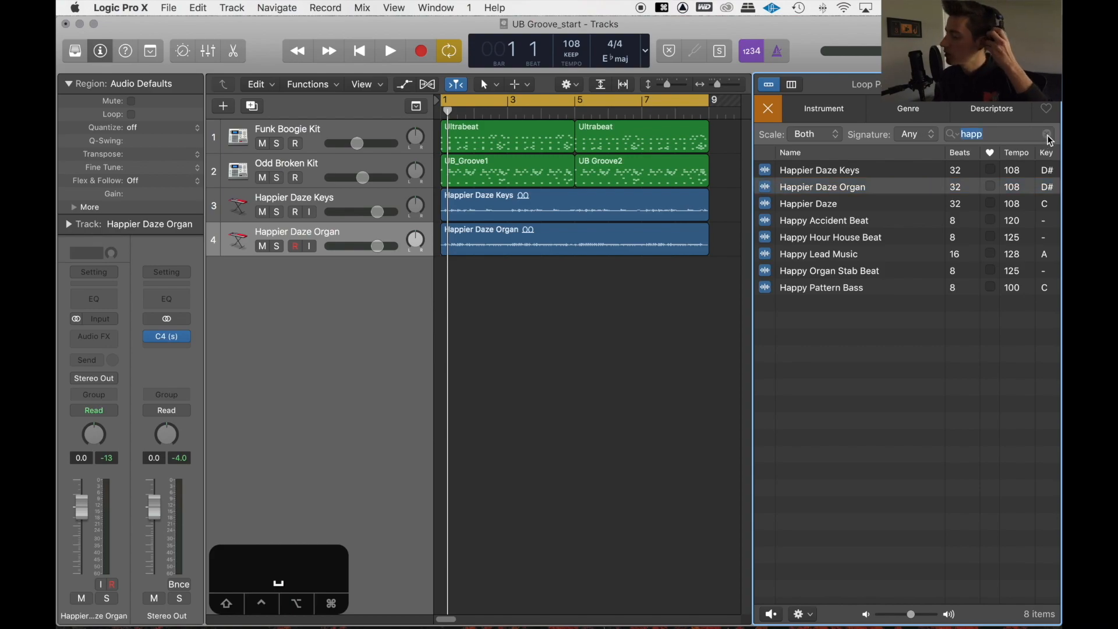
left_click(1048, 135)
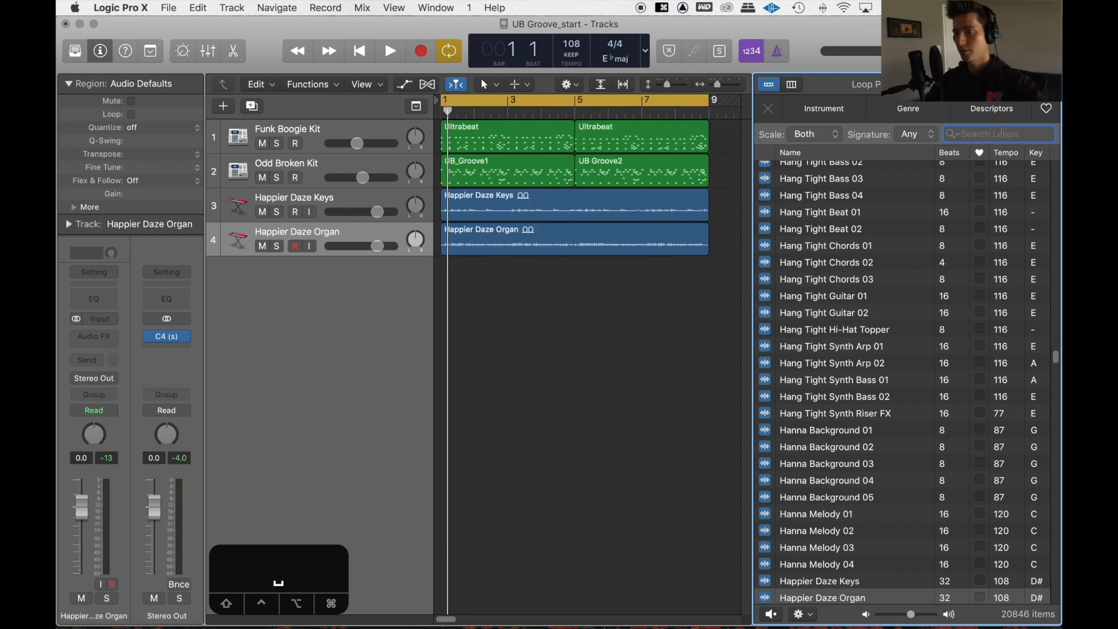
type("topper")
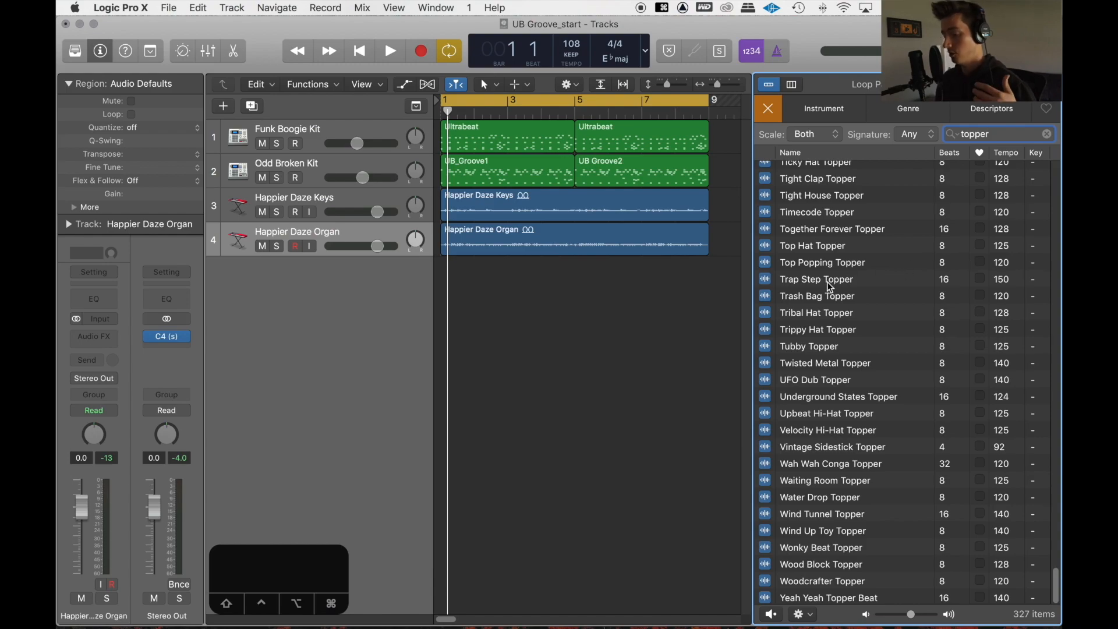
scroll(863, 381, "up", 5)
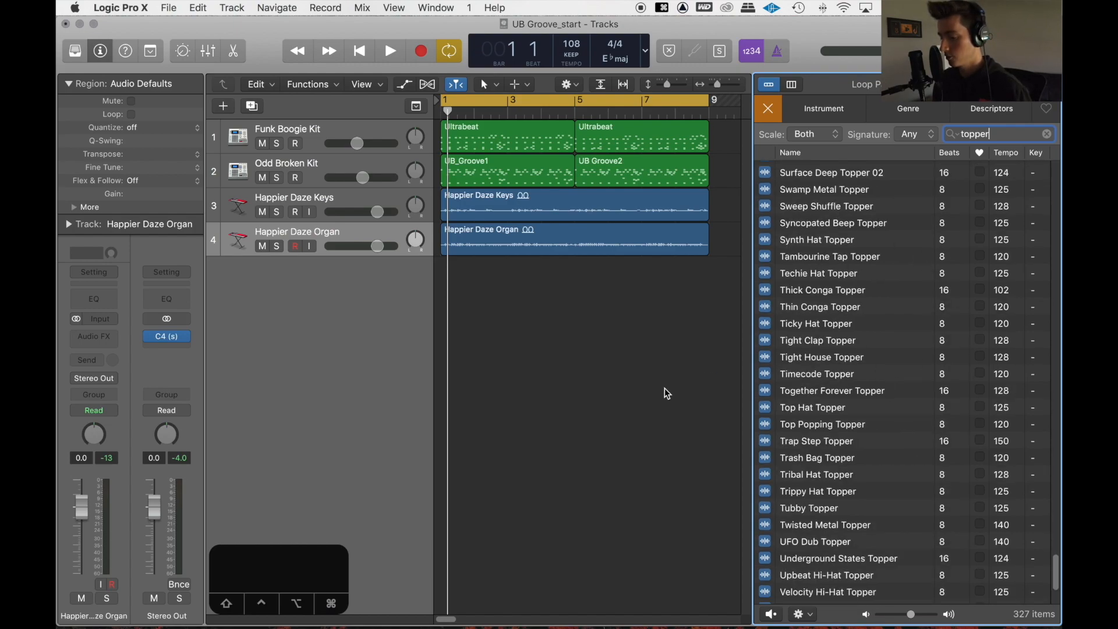
- Audition the Ticky Hat, Techie Hat, Tight Clap, Thick Conga and Tambourine Tap Topper loops over the playing groove
left_click(512, 305)
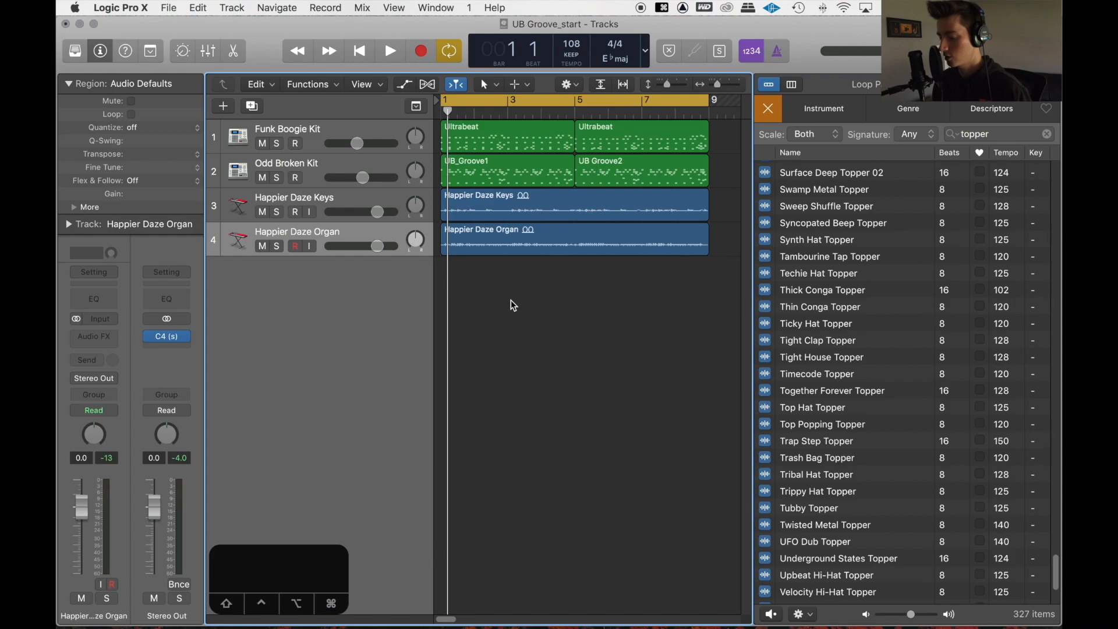
key("space")
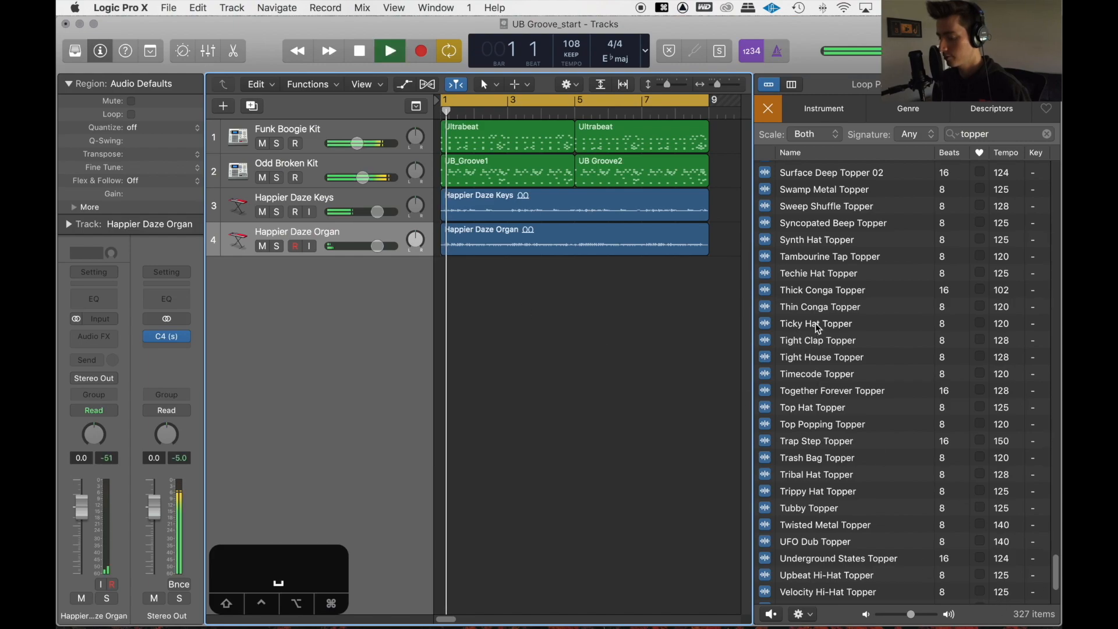
left_click(816, 324)
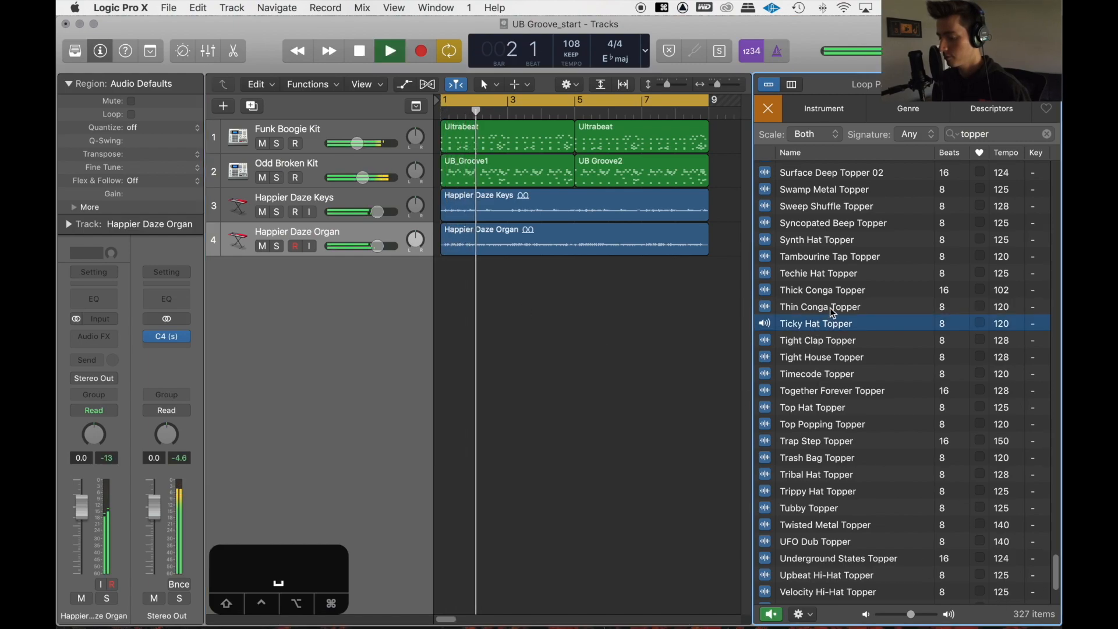
left_click(837, 278)
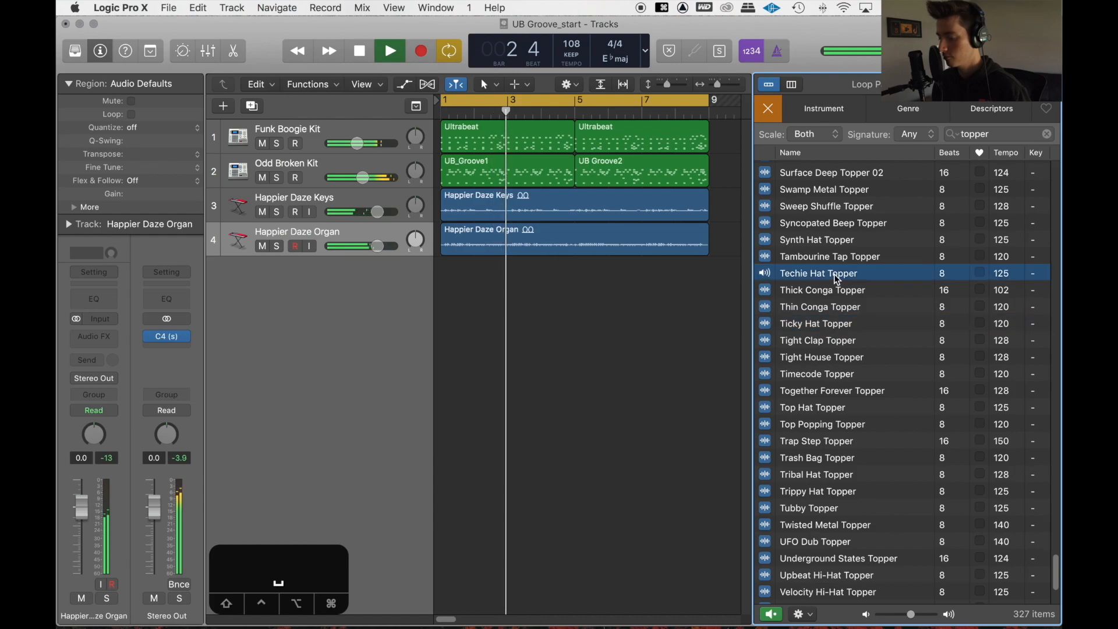
left_click(824, 343)
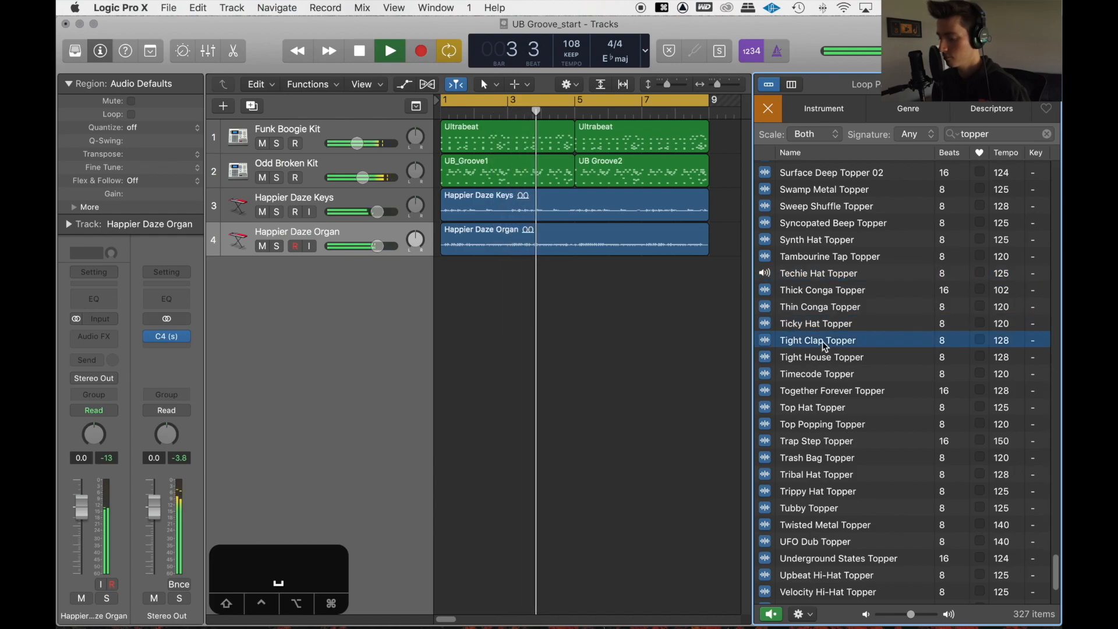
left_click(839, 290)
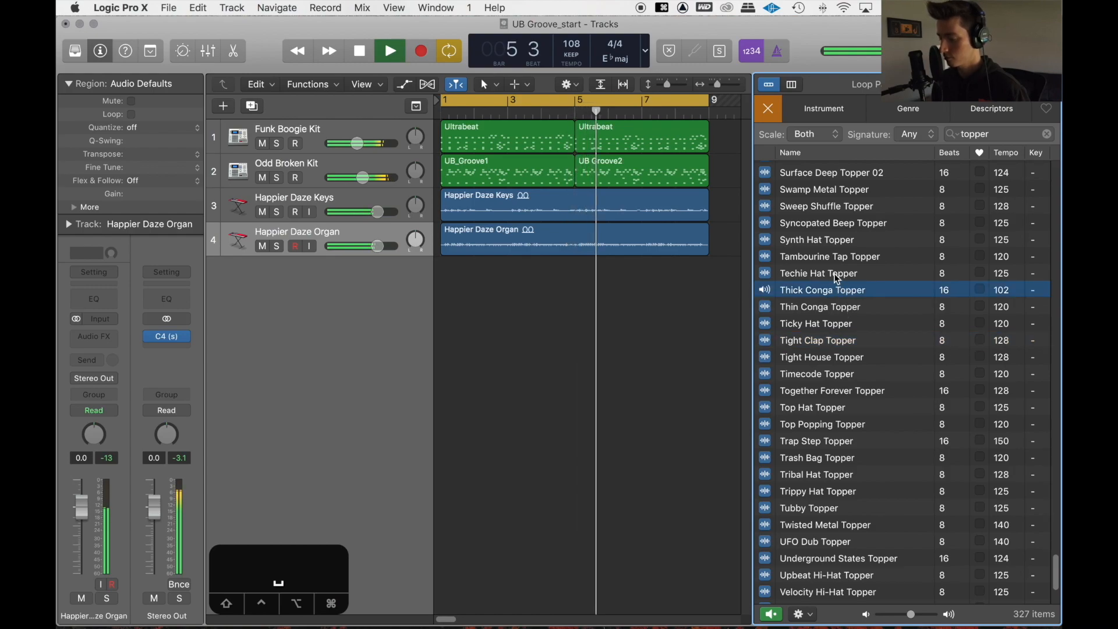
key("Up")
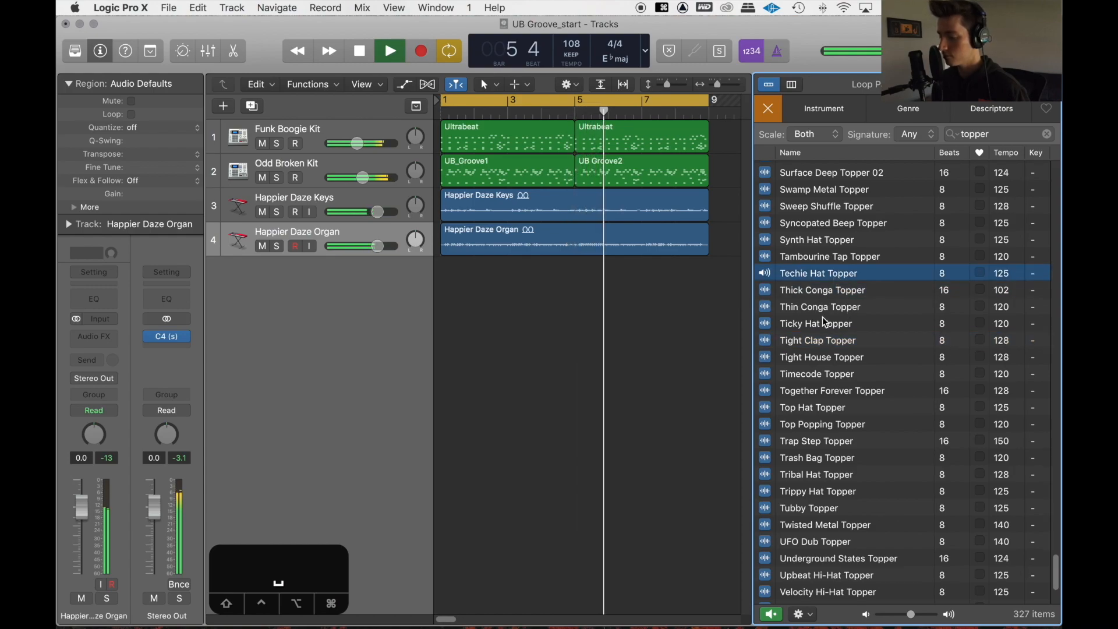
left_click(840, 259)
scroll(869, 389, "up", 3)
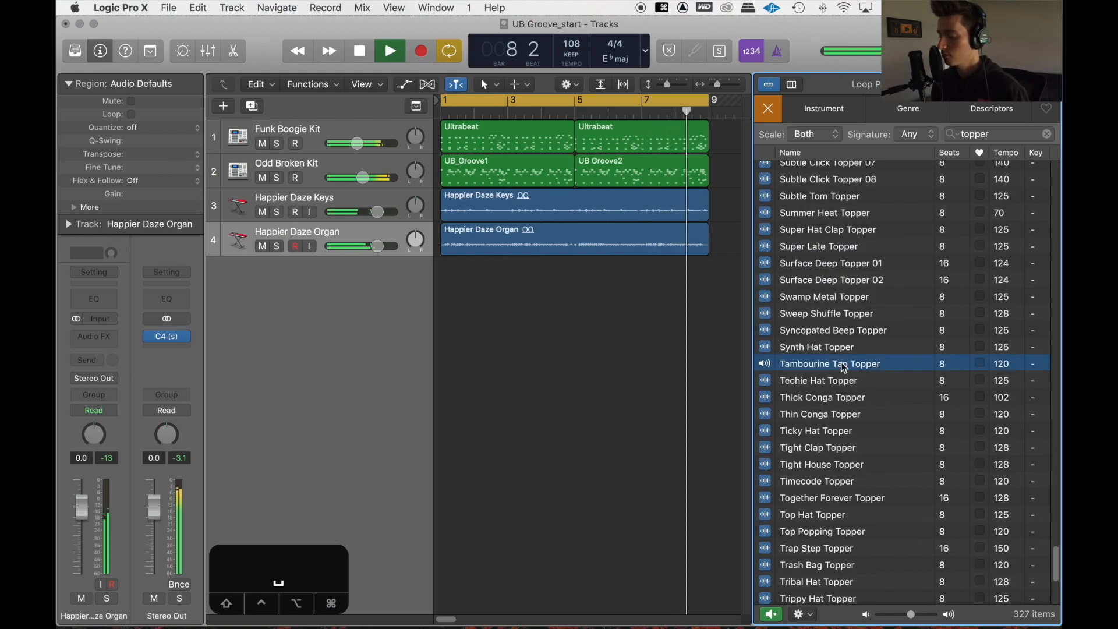
key("space")
- Add the Tambourine Tap Topper loop on a new track at bar 1 with a region gain of -3 dB
left_click_drag(858, 365, 513, 284)
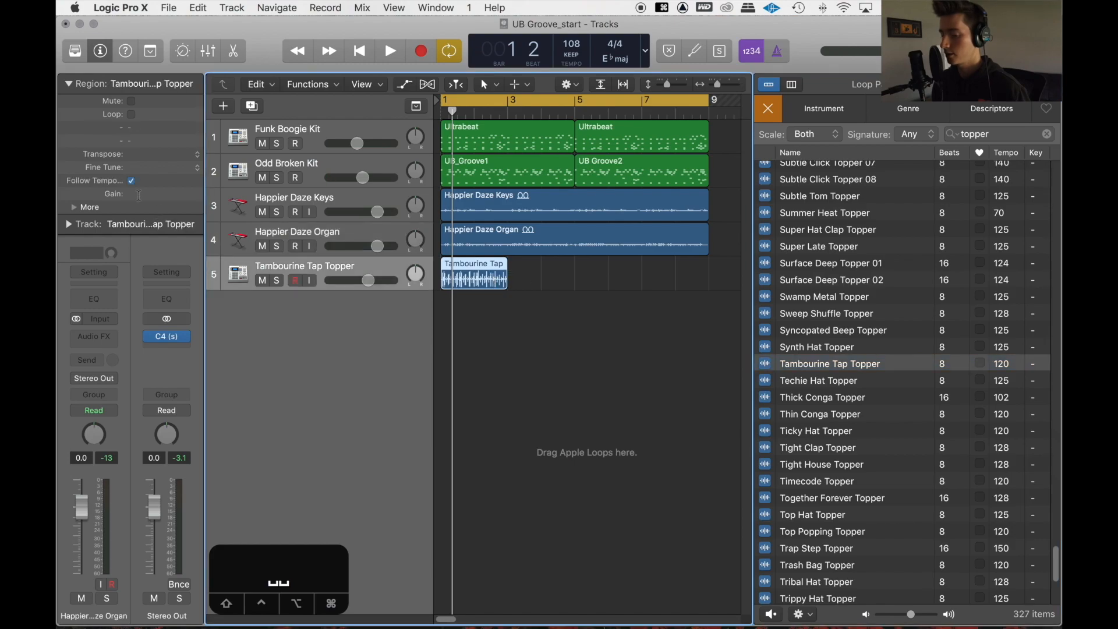
double_click(138, 194)
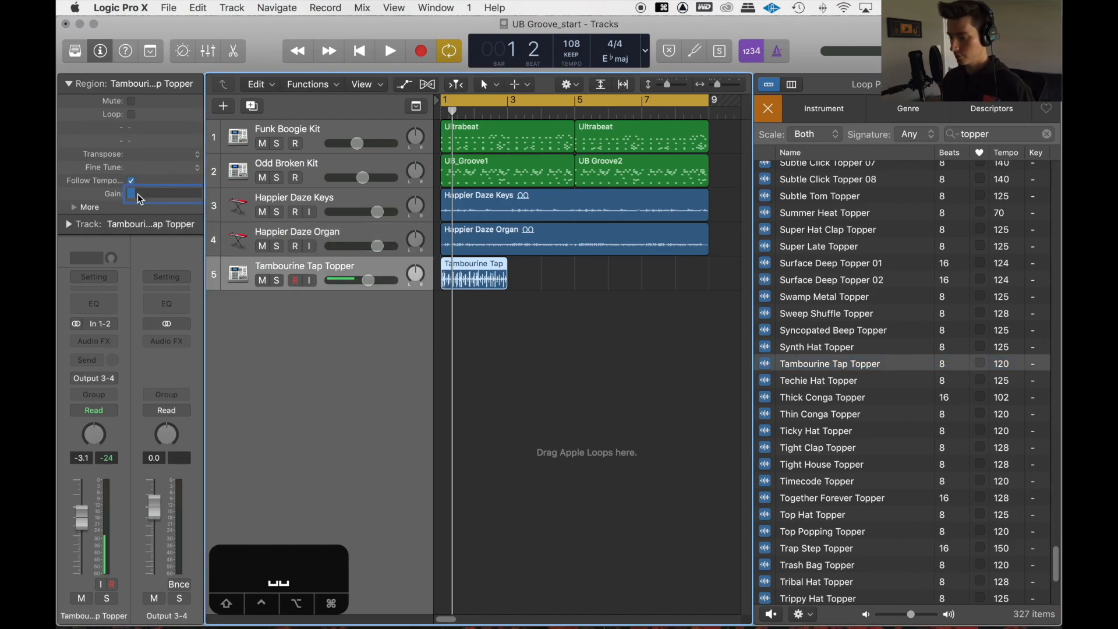
type("-3")
key("Return")
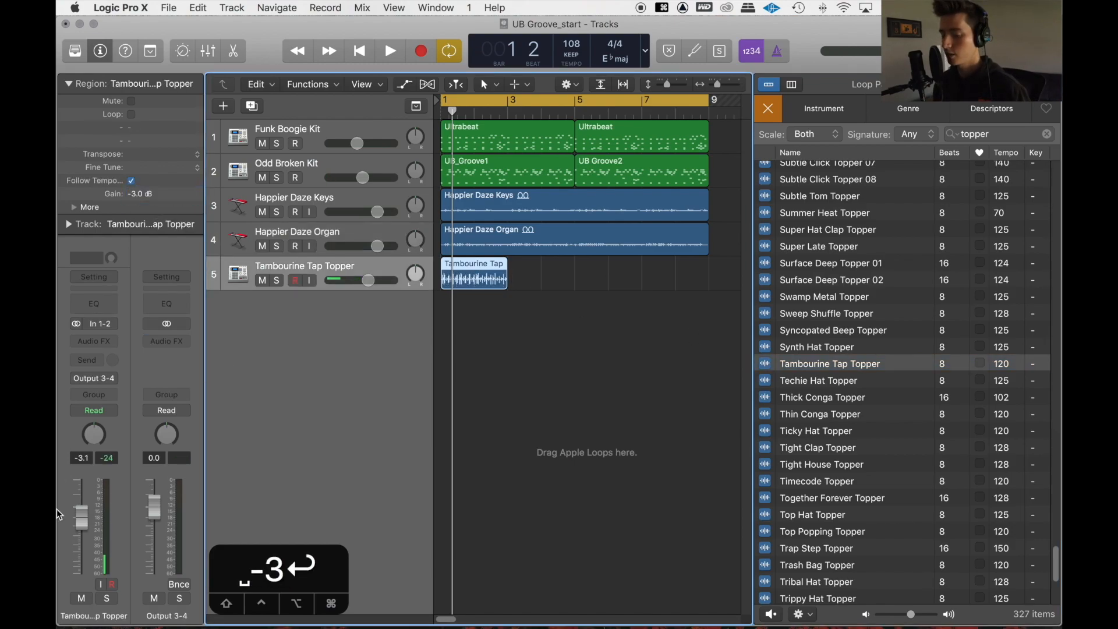
- Configure the Tambourine Tap Topper track with a volume of -8.0 dB, no input and Stereo Output as its output
type("-8")
key("Return")
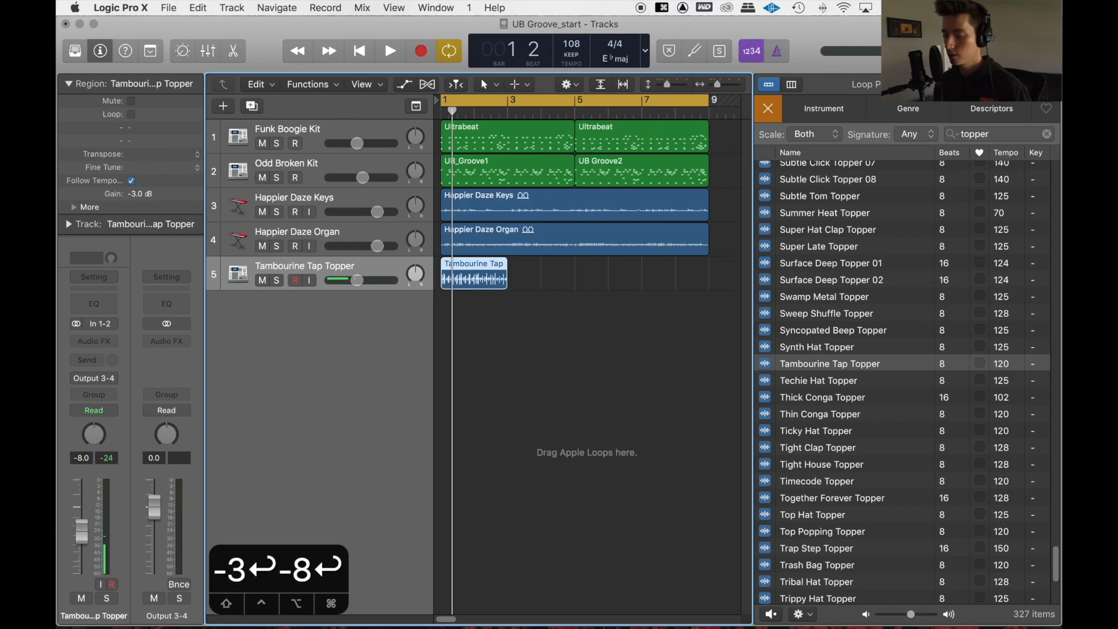
left_click(103, 328)
left_click(104, 343)
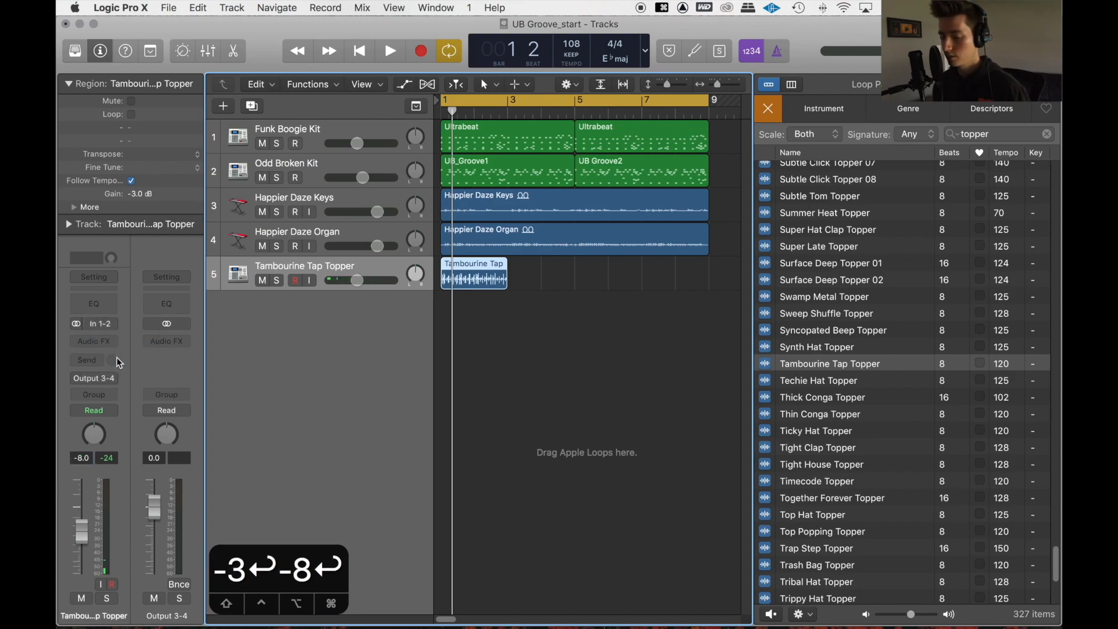
left_click(106, 378)
left_click(175, 417)
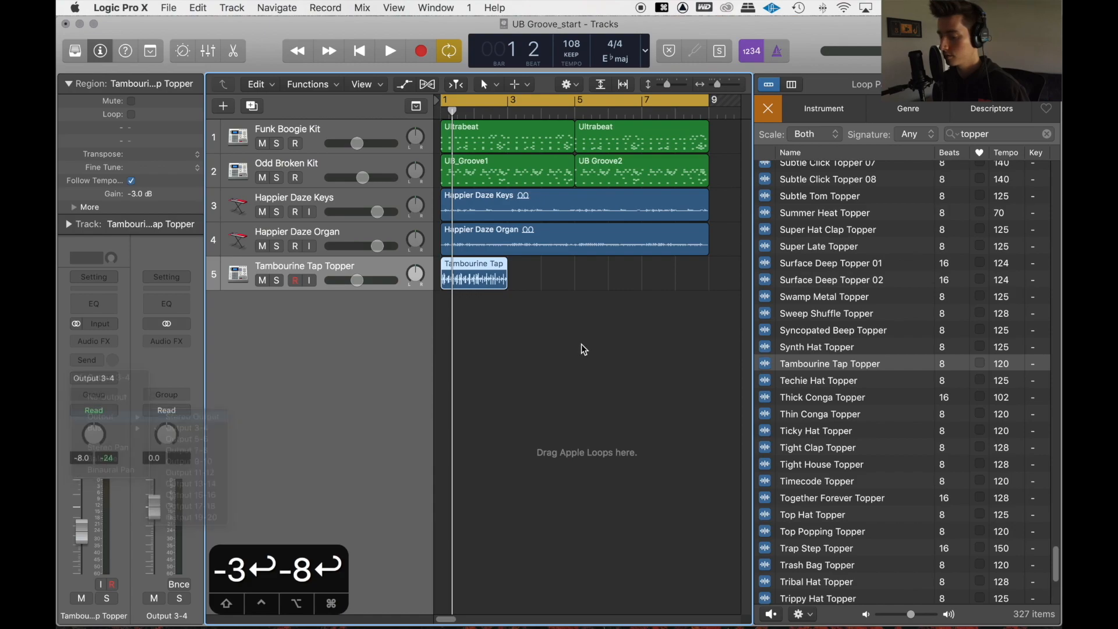
- Loop the Tambourine Tap Topper region up to bar 9 and listen to it with the groove
left_click(579, 350)
key("space")
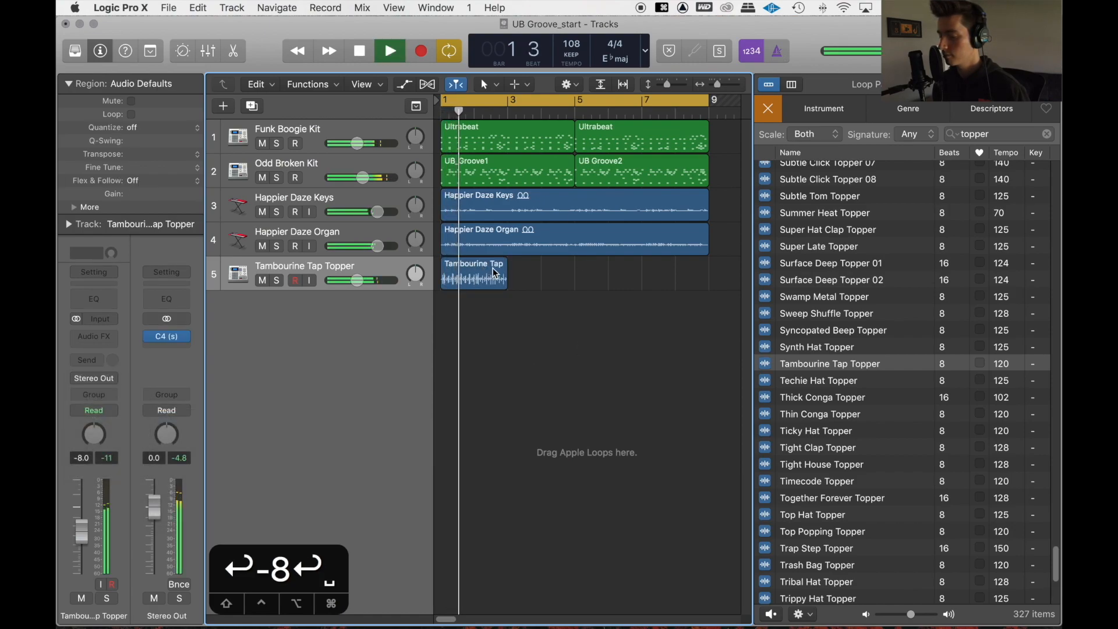
left_click_drag(506, 269, 710, 270)
key("o")
left_click(565, 321)
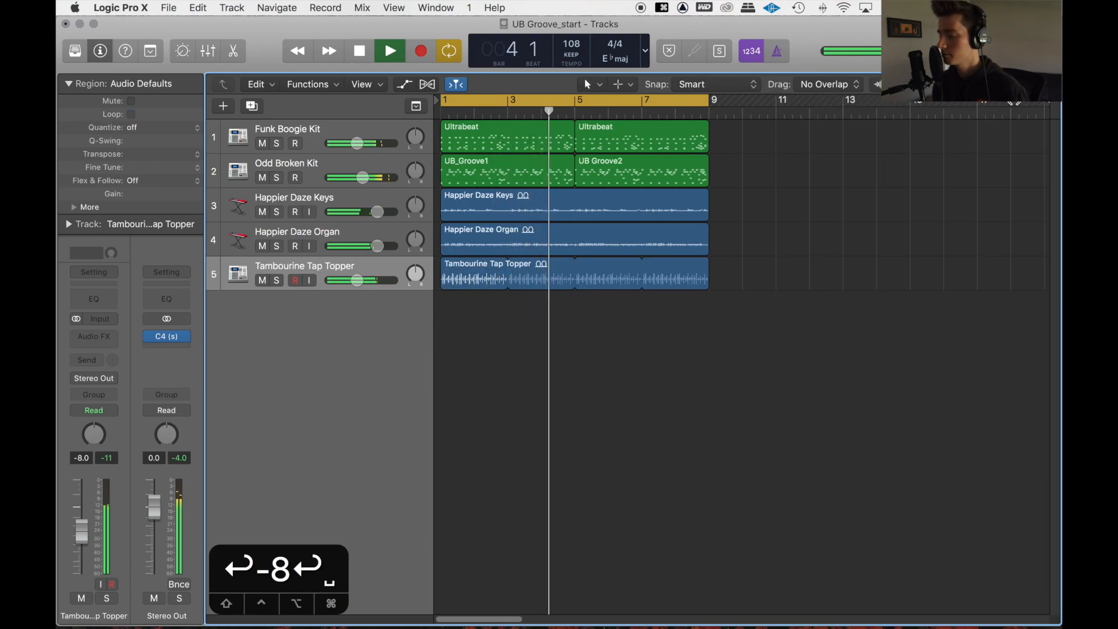
key("space")
- Find the Simple Snap Topper among the topper loops and audition it over the playing groove
key("o")
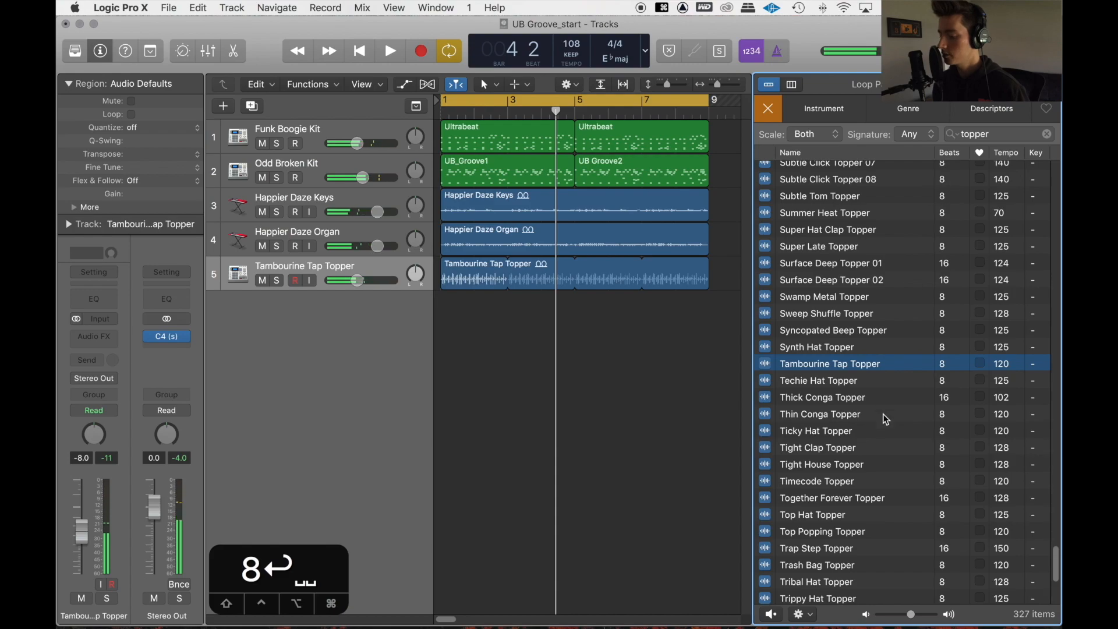
scroll(885, 420, "up", 5)
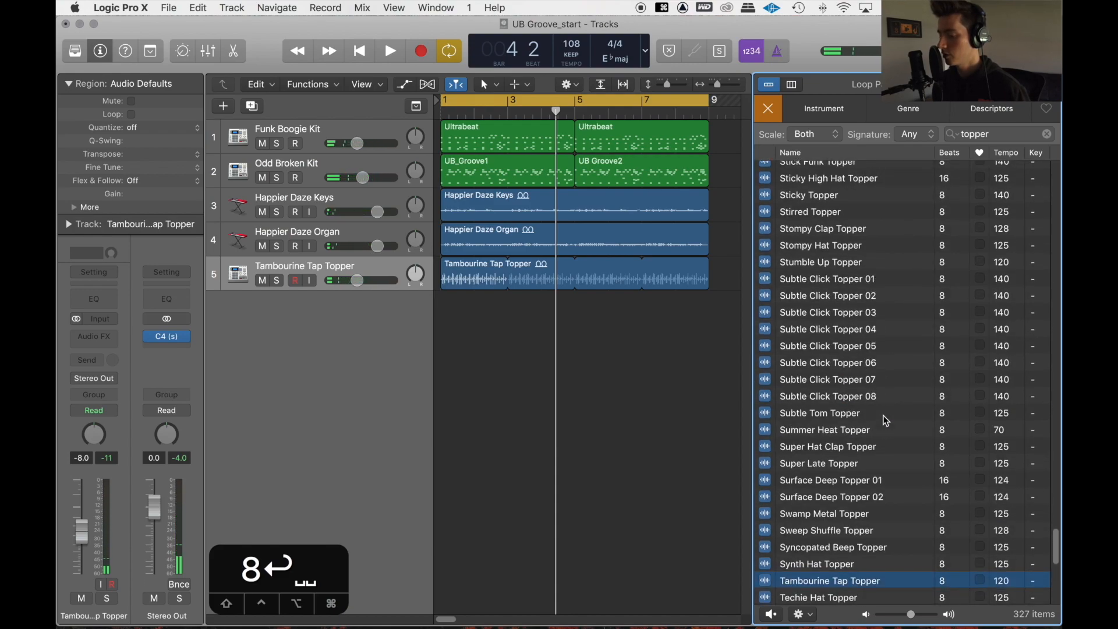
scroll(885, 420, "up", 2)
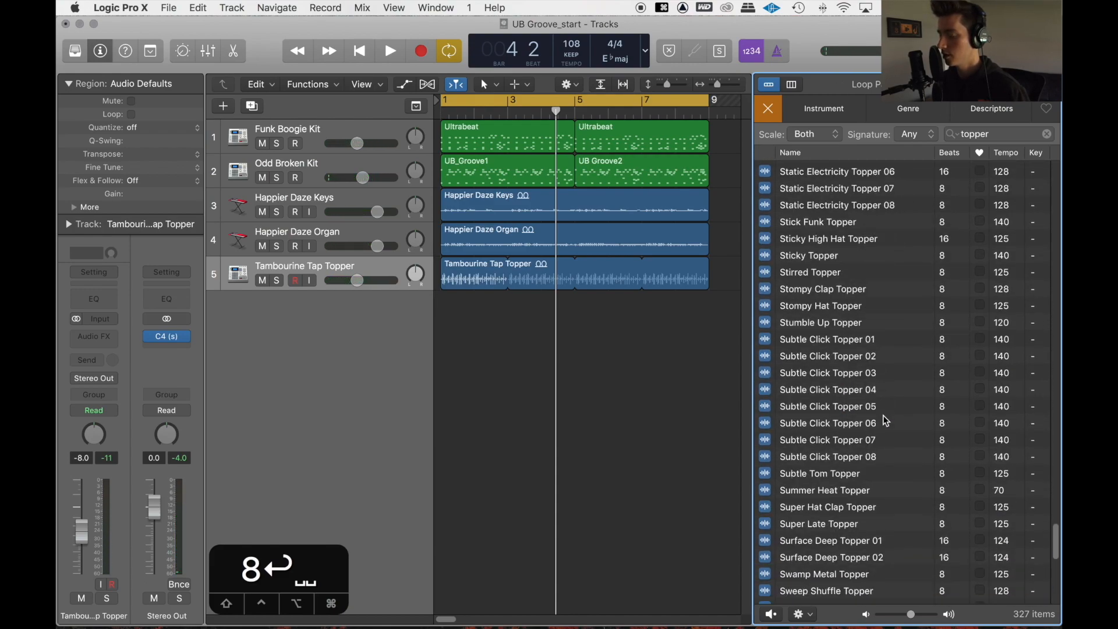
scroll(885, 420, "down", 5)
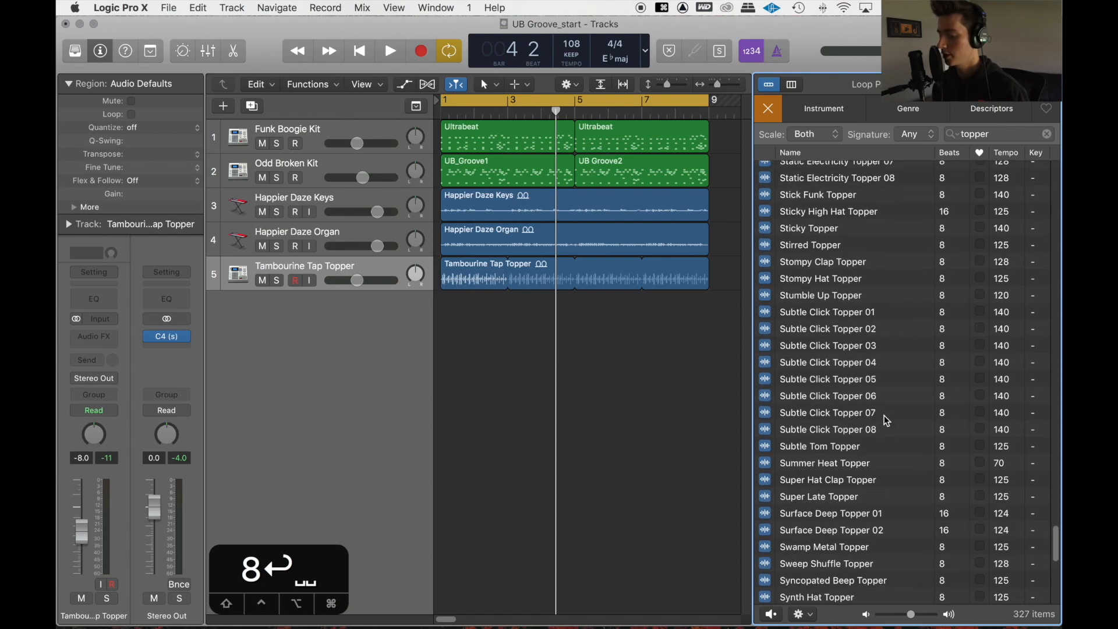
scroll(886, 421, "up", 10)
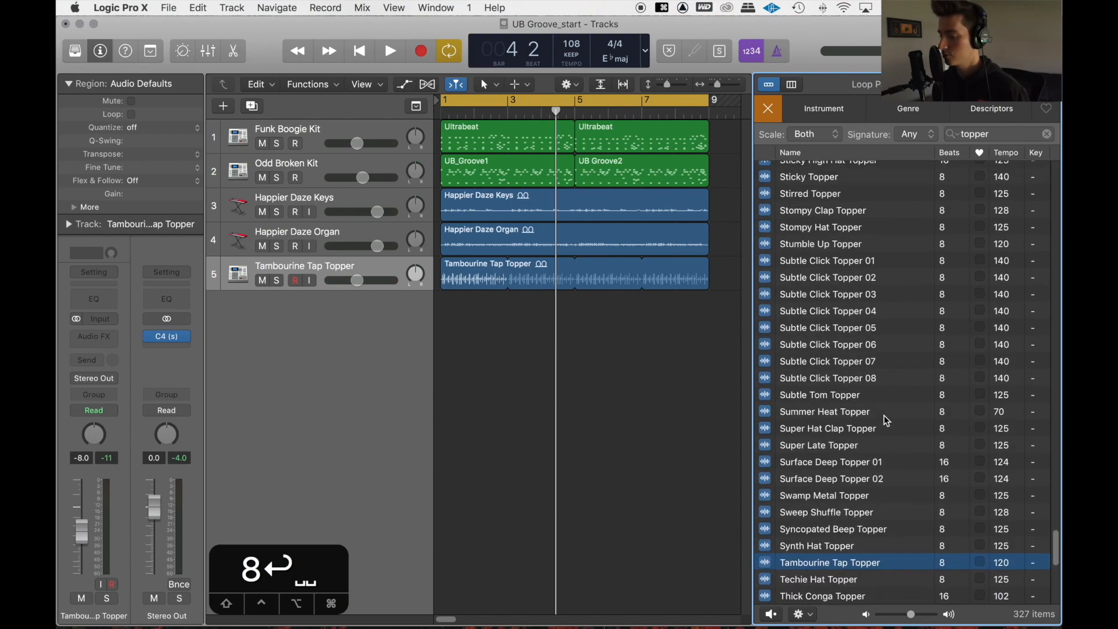
scroll(885, 421, "up", 1)
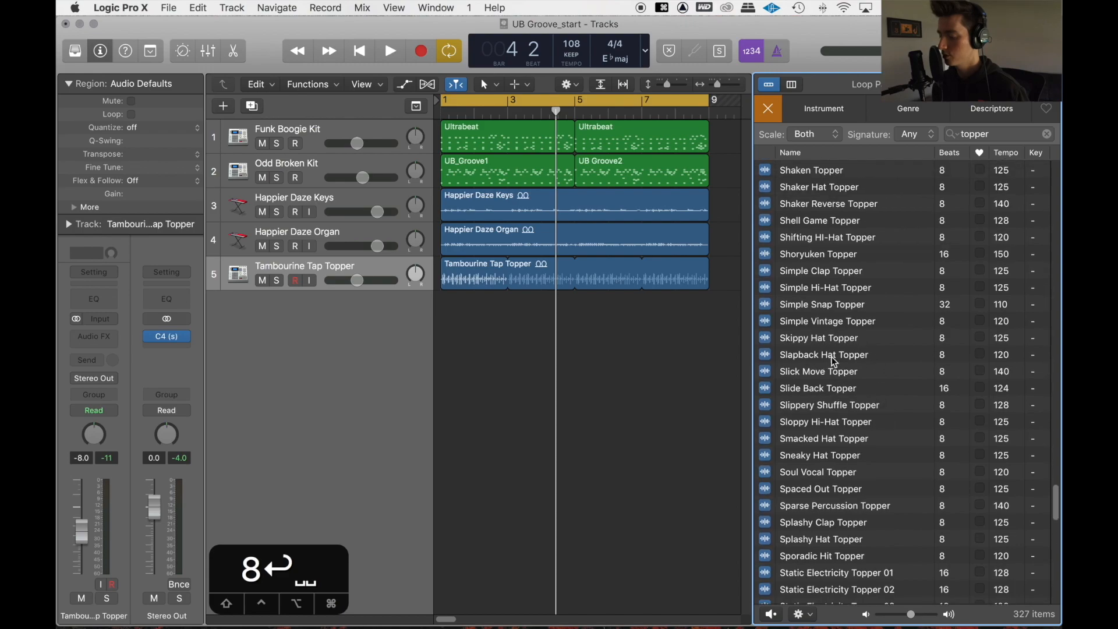
left_click(837, 307)
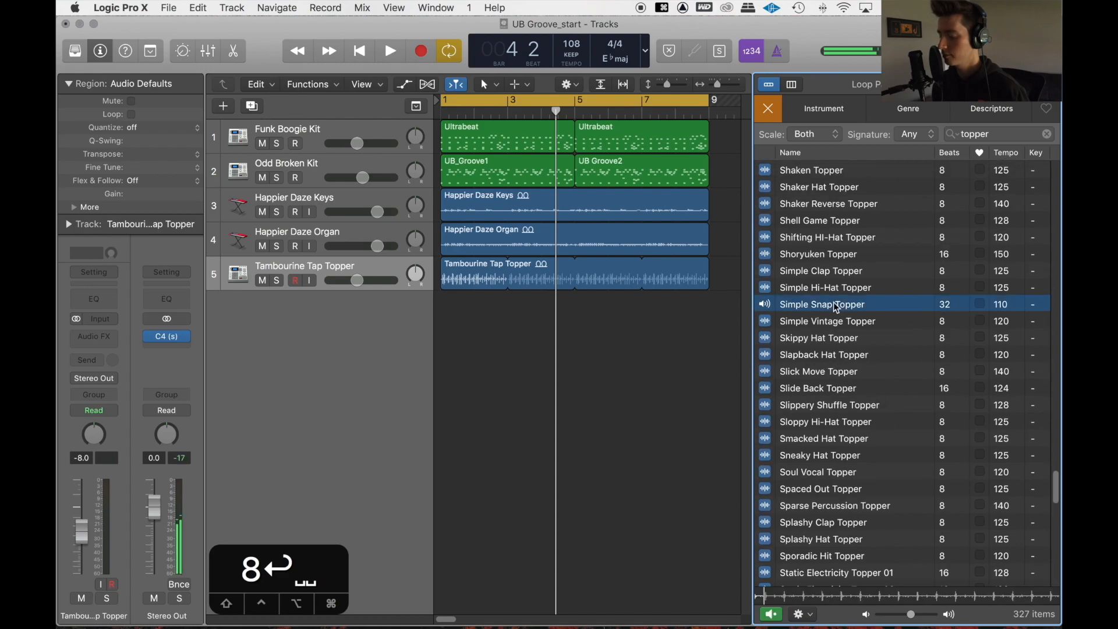
key("space")
left_click(836, 307)
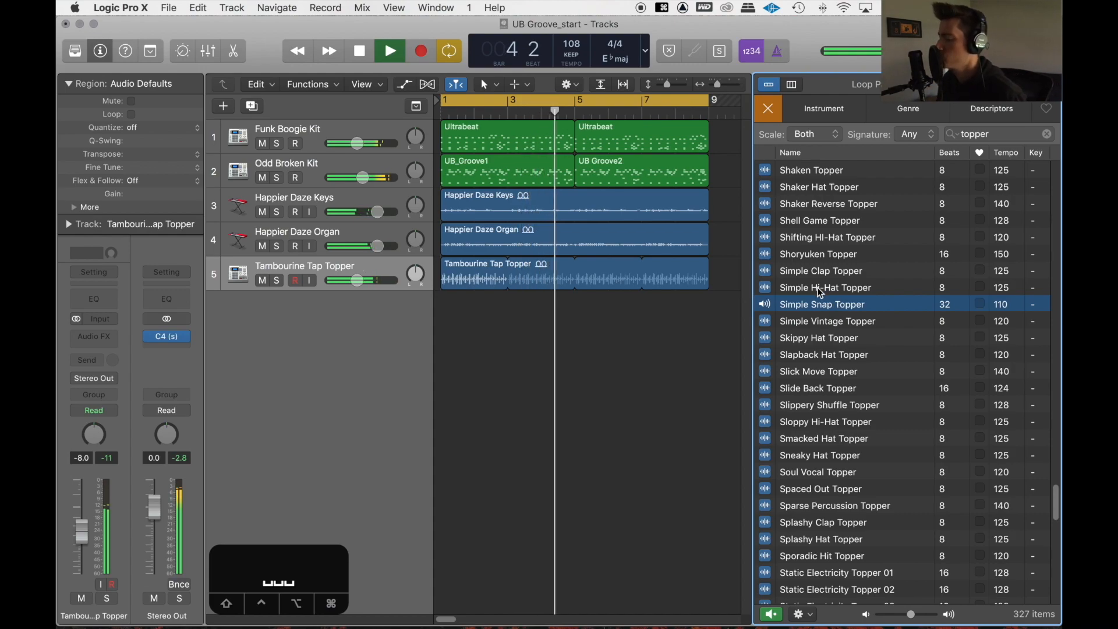
left_click(838, 310)
key("space")
- Add the Simple Snap Topper loop on a new track at bar 1 with a volume of -8.0 dB, no input and Stereo Output
left_click_drag(839, 313, 441, 313)
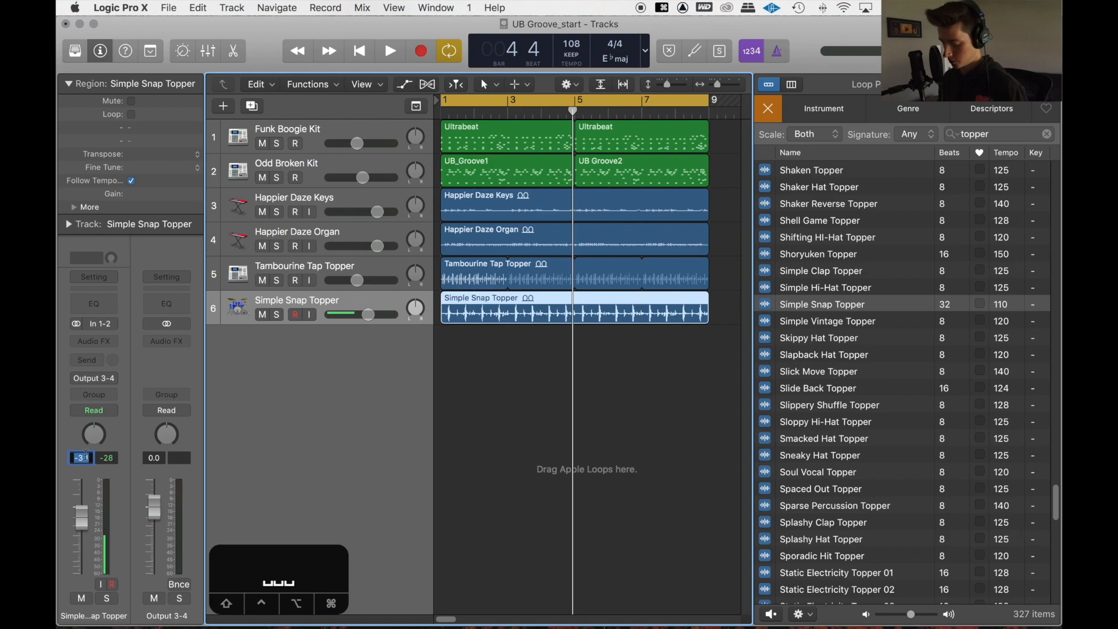
type("-8")
key("Return")
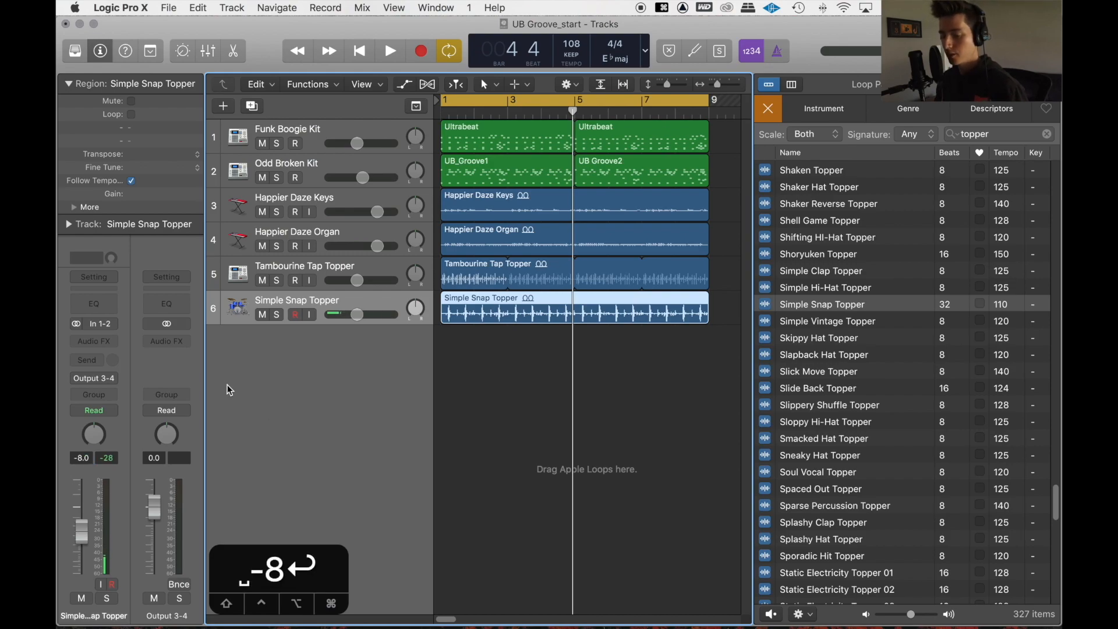
left_click(97, 381)
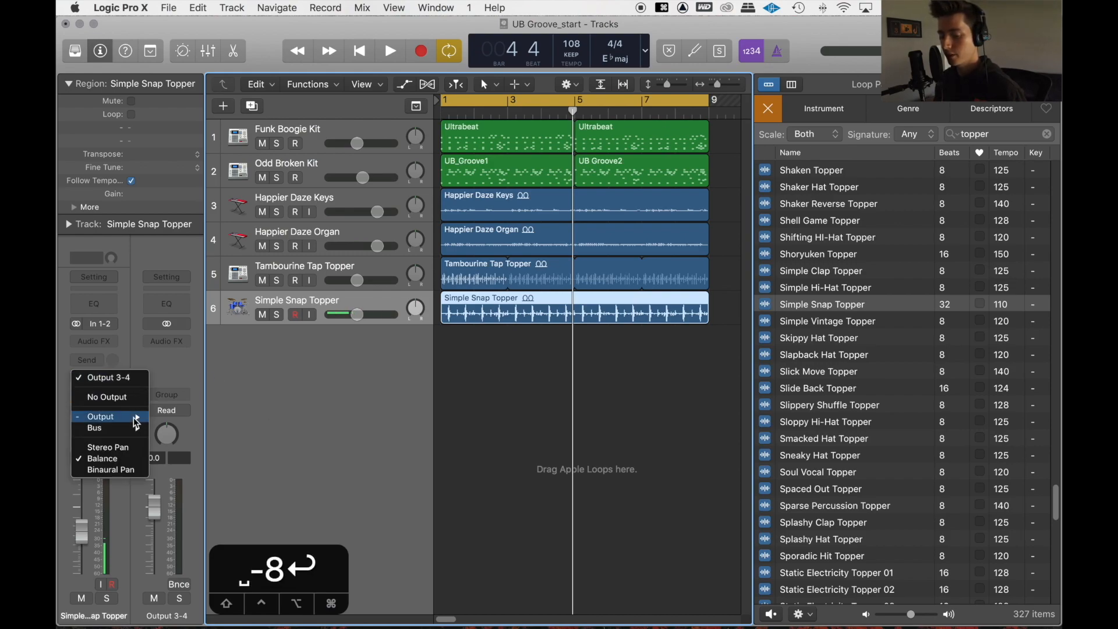
mouse_move(140, 417)
left_click(186, 416)
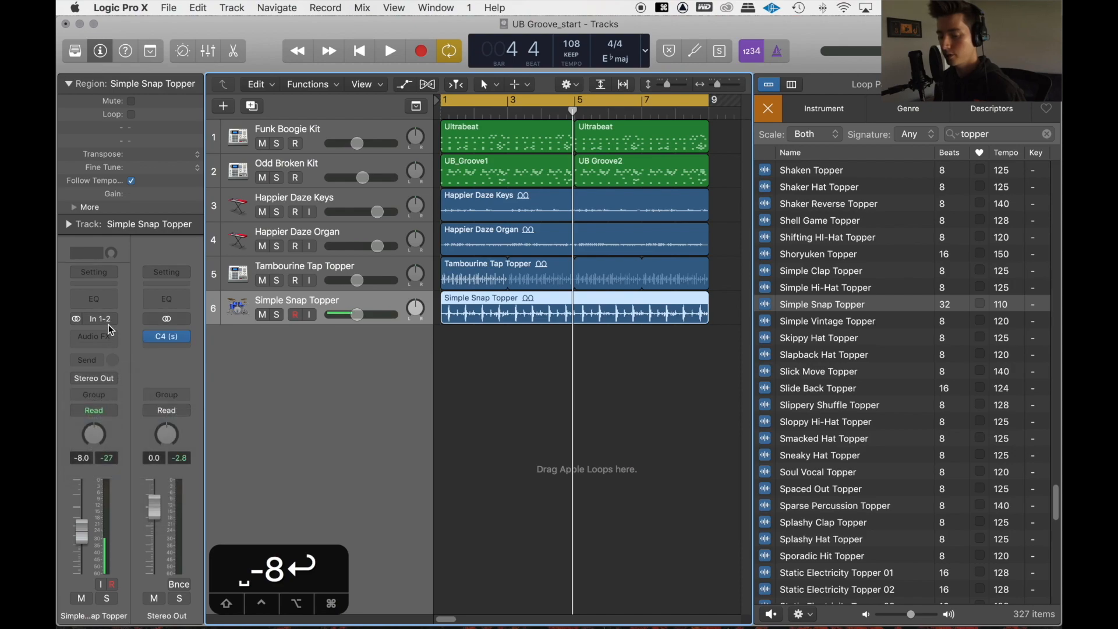
left_click(524, 416)
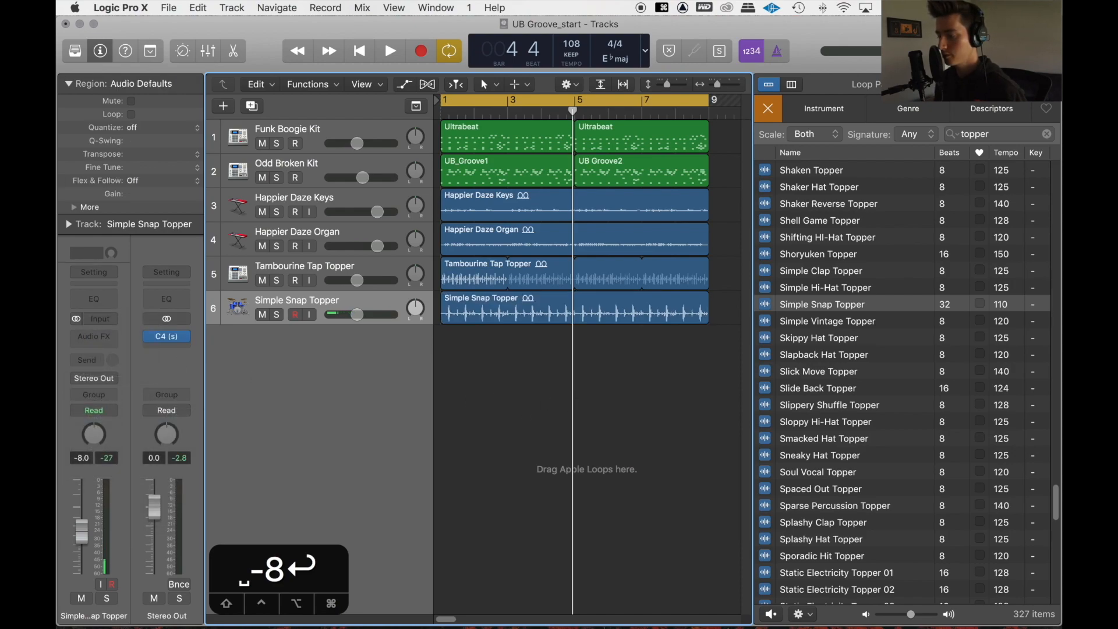
- Play the groove from bar 1 and listen to the Simple Snap Topper within the mix
key("space")
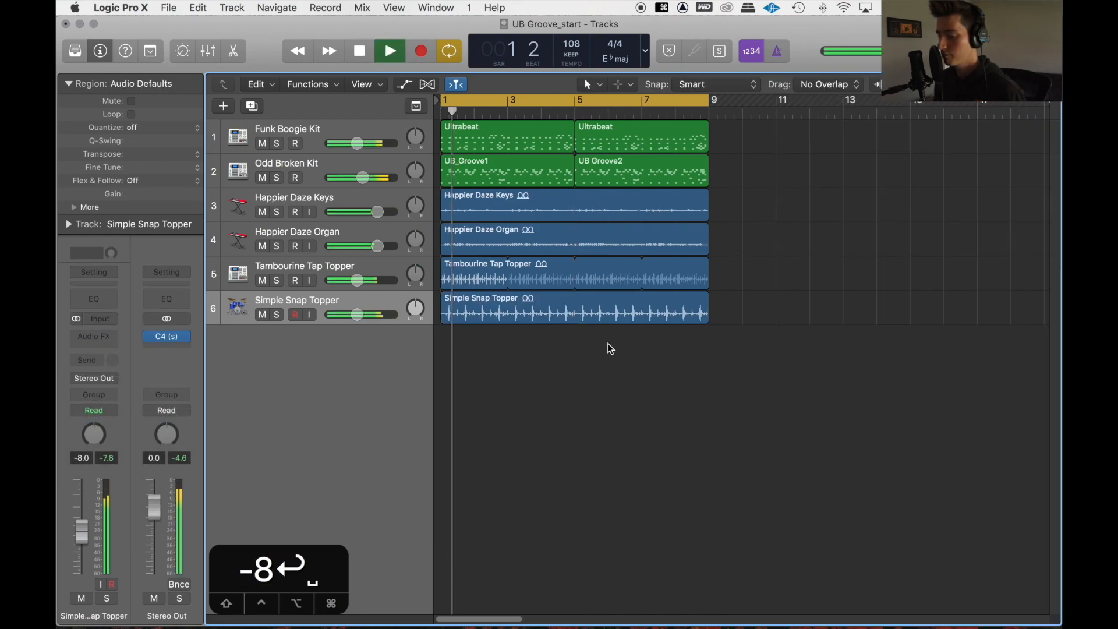
left_click(336, 301)
left_click(508, 417)
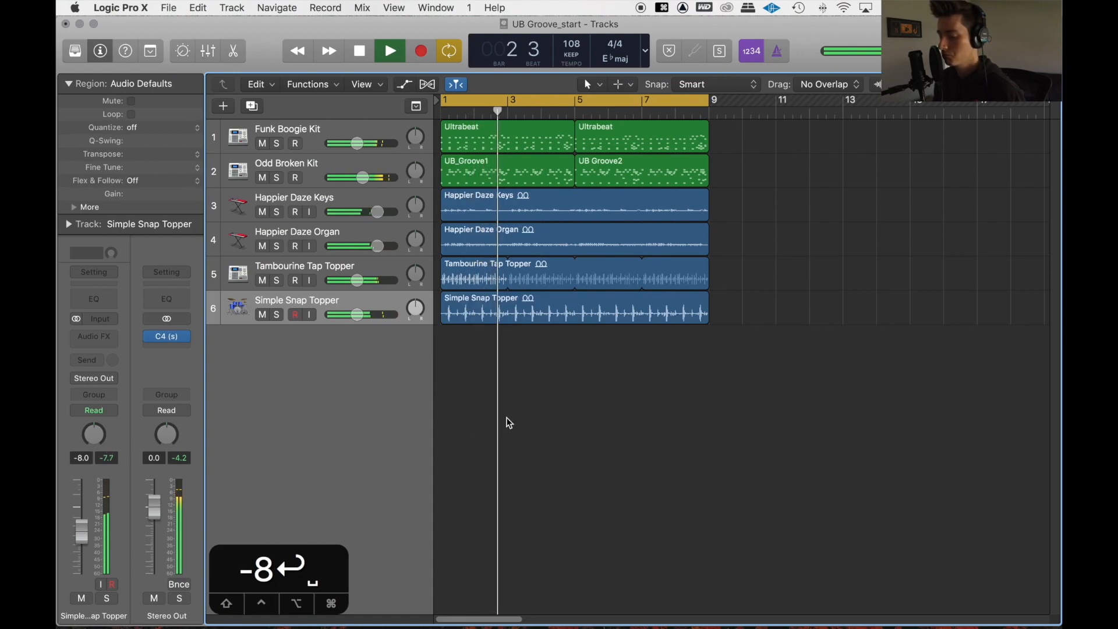
key("space")
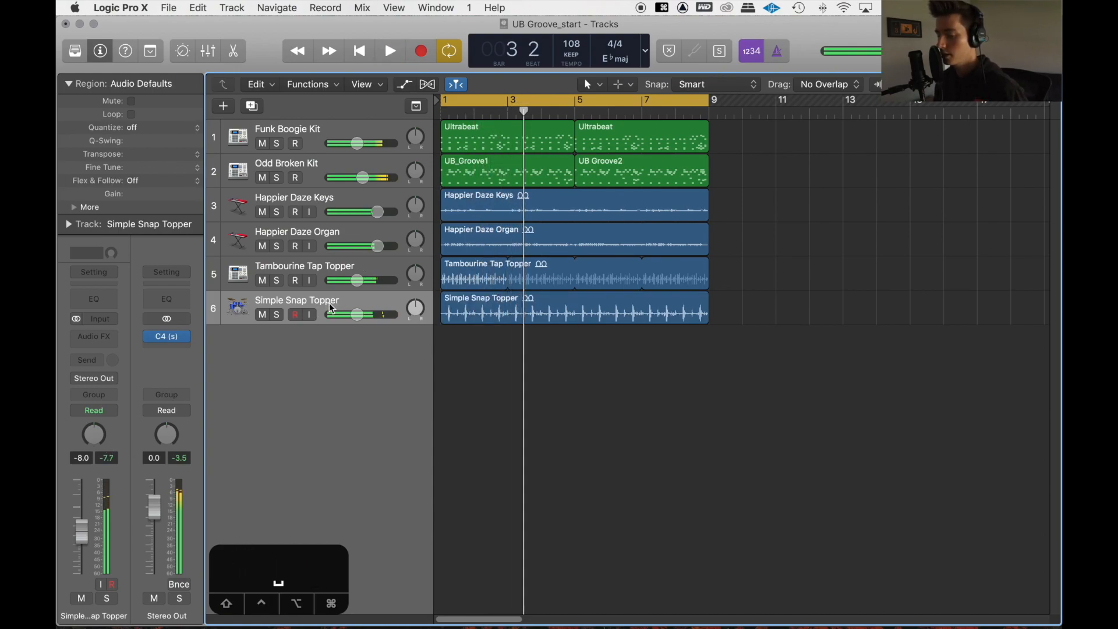
- Move the Simple Snap Topper and Tambourine Tap Topper tracks above the Happier Daze Keys track, with the snap first
left_click_drag(329, 303, 337, 195)
left_click_drag(298, 302, 369, 259)
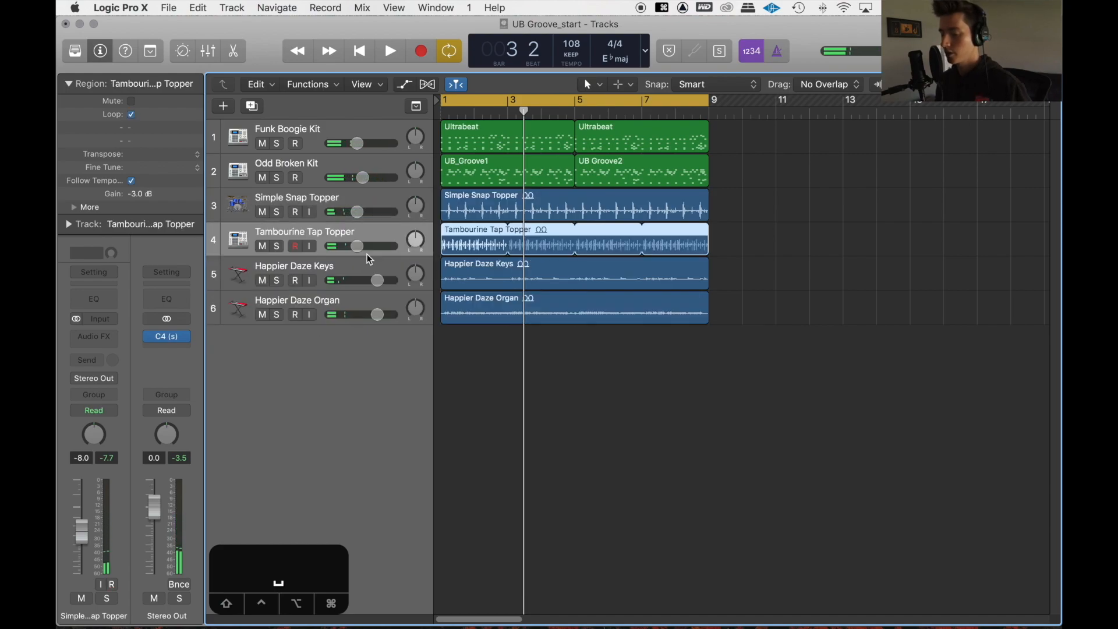
left_click(775, 220)
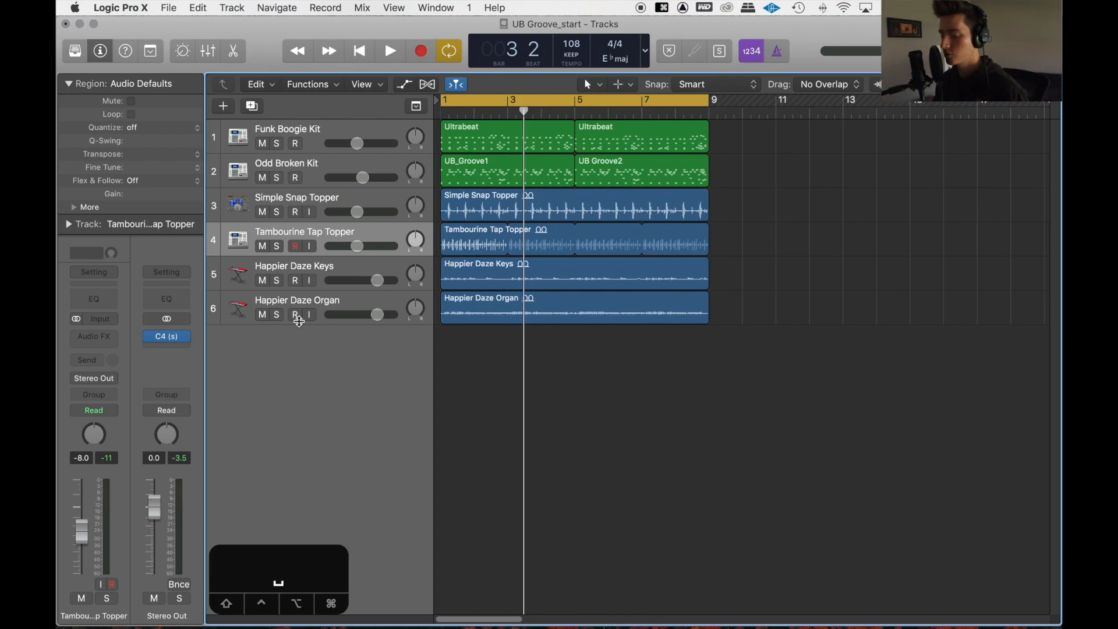
left_click(316, 303)
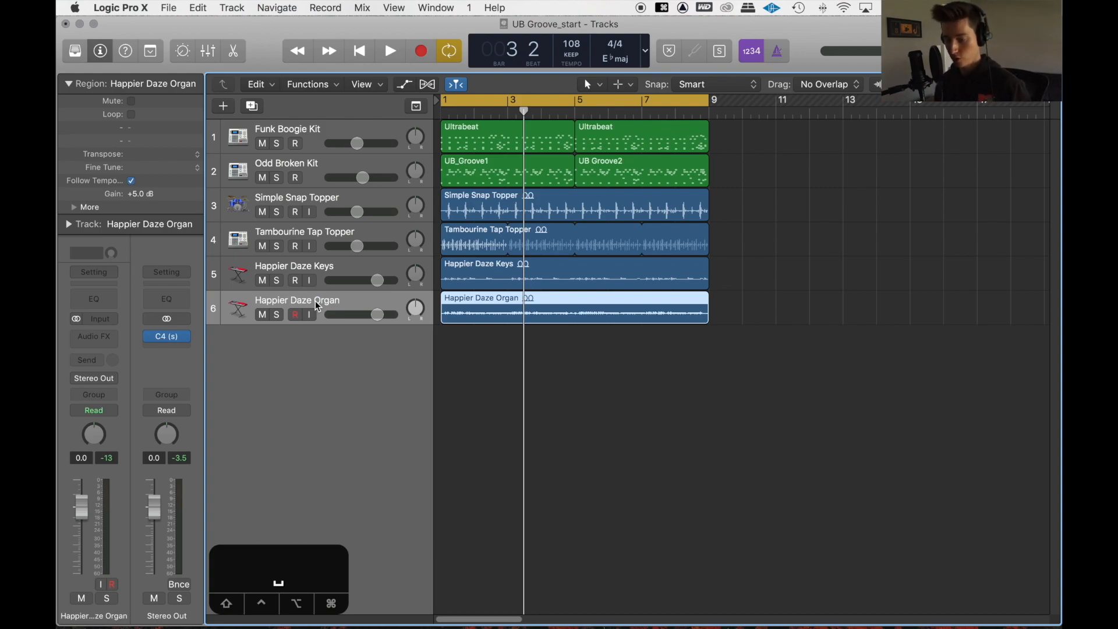
left_click(516, 386)
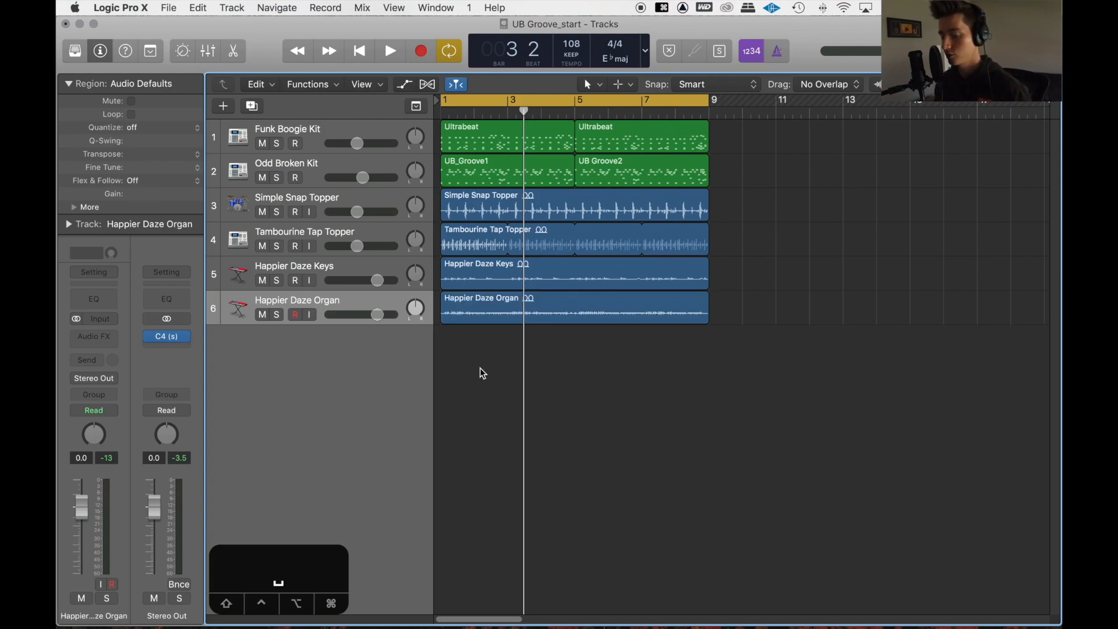
double_click(346, 377)
key("BackSpace")
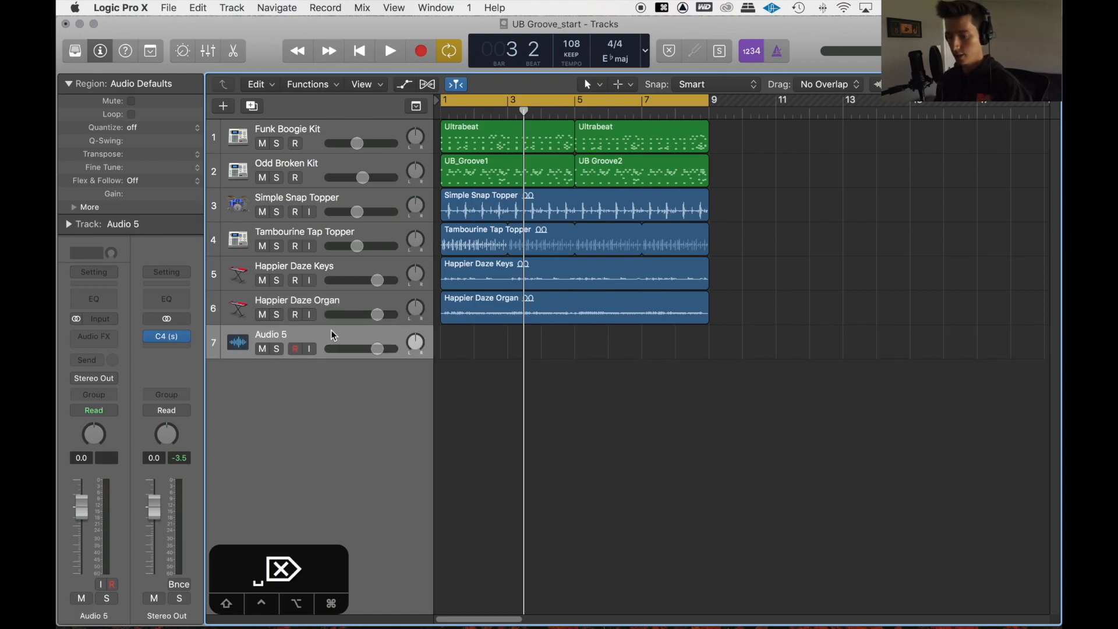
- Create a software instrument track below Happier Daze Organ, load Ultrabeat as Multi-Output and place its window beside the track headers
left_click(323, 135)
double_click(294, 360)
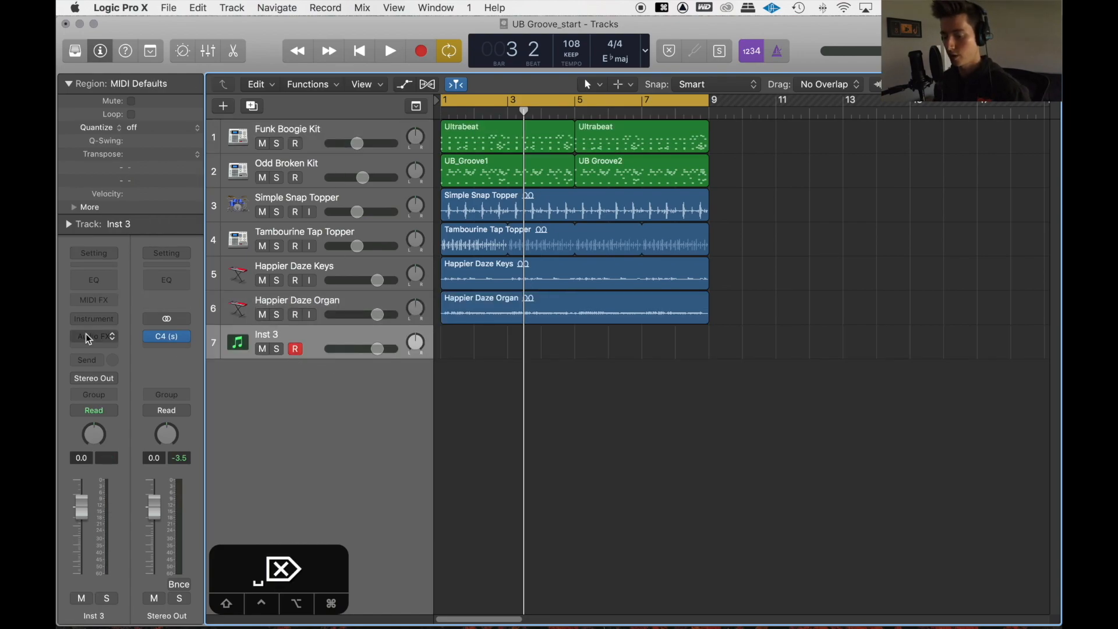
left_click(115, 320)
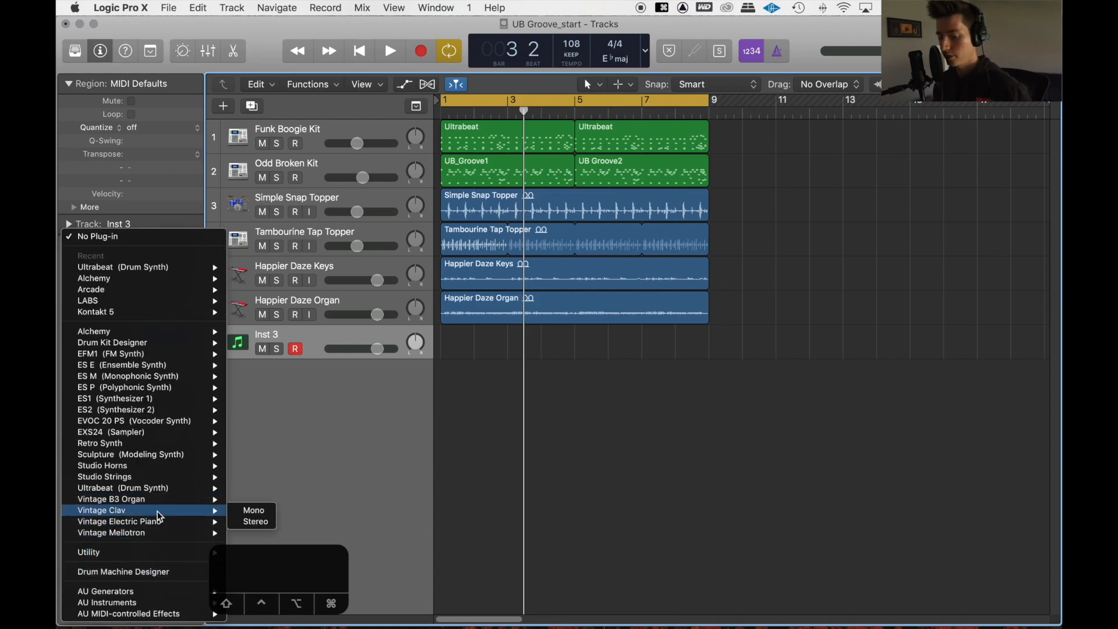
mouse_move(198, 488)
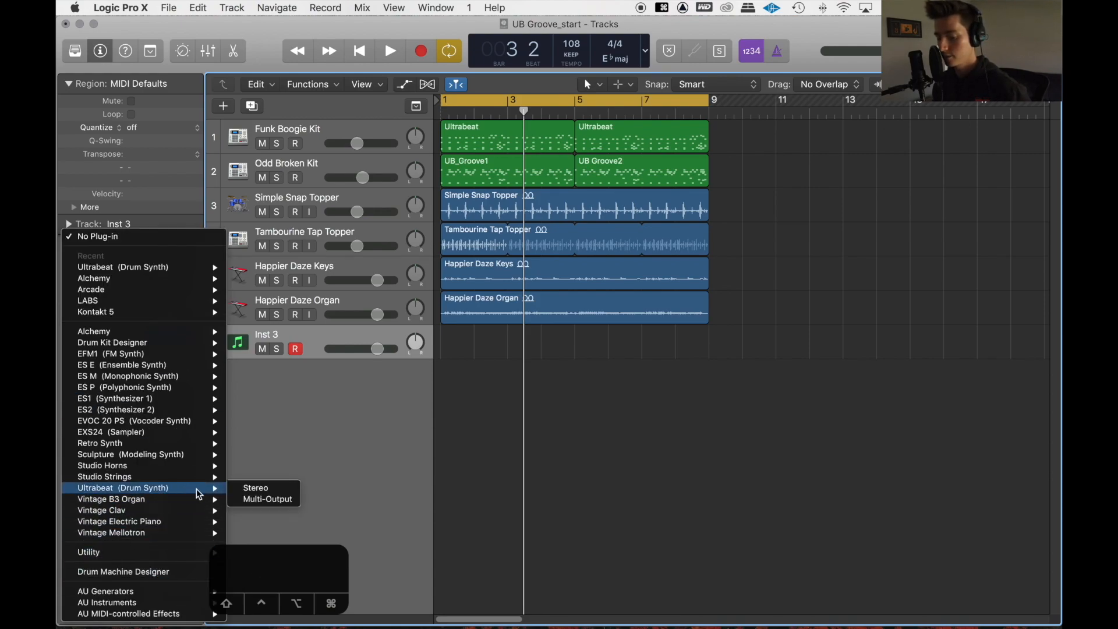
left_click(262, 499)
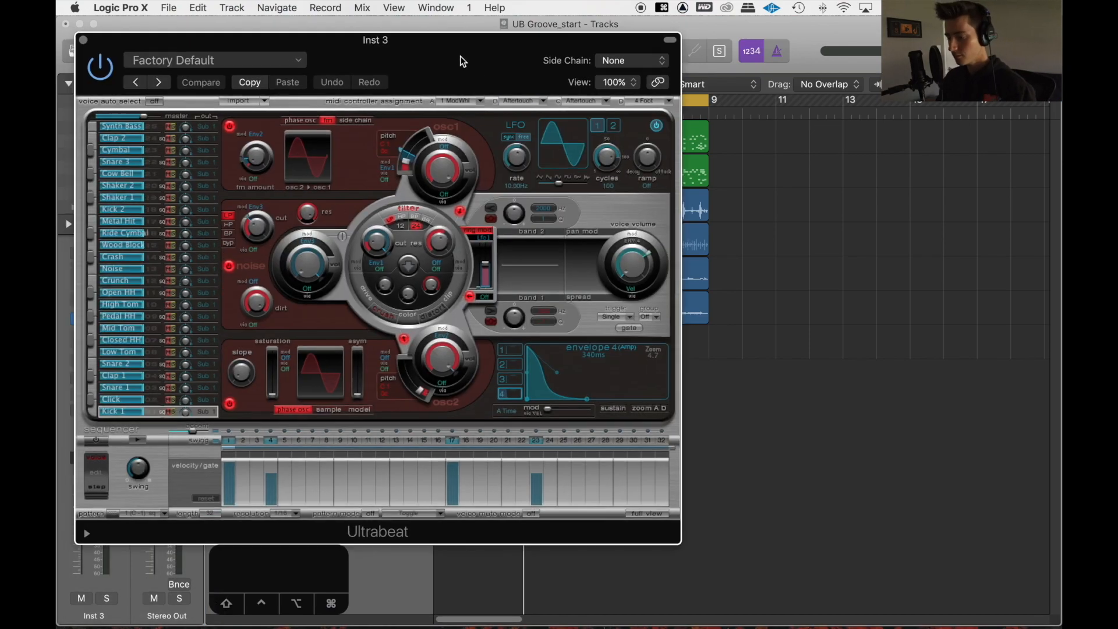
left_click_drag(460, 56, 810, 128)
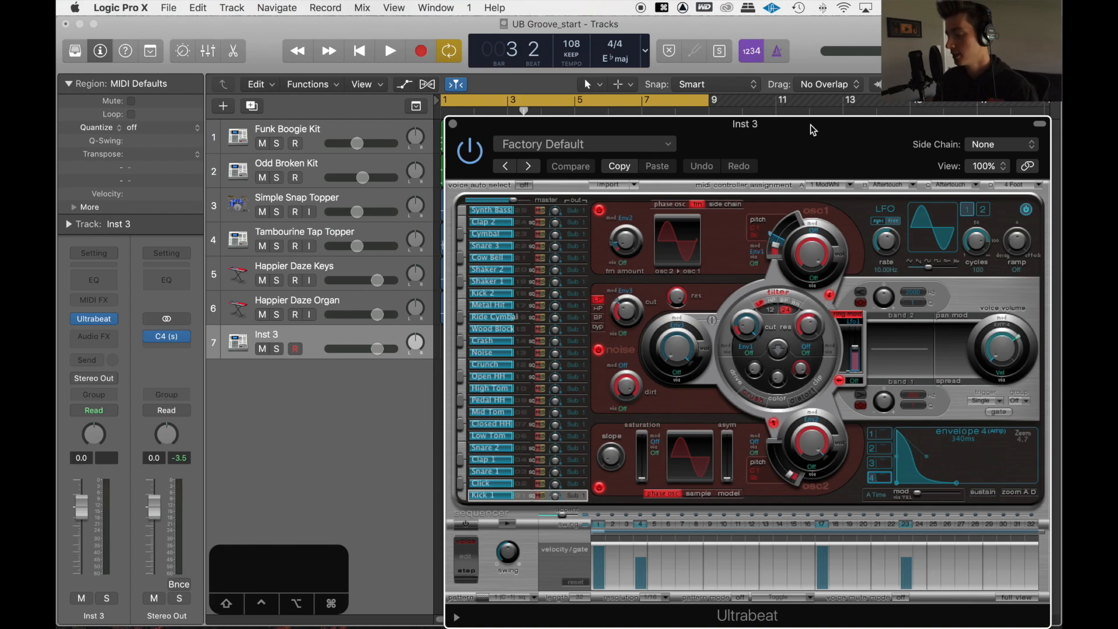
mouse_move(789, 128)
left_mouse_down()
mouse_move(819, 128)
mouse_move(785, 129)
mouse_move(788, 111)
mouse_move(795, 118)
left_mouse_up()
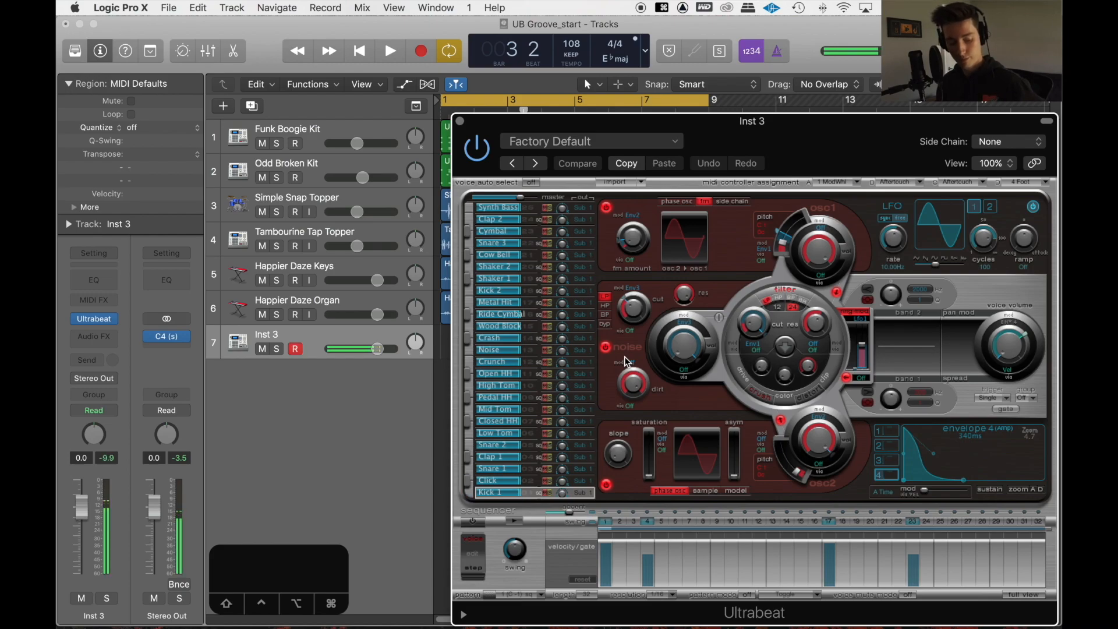
- Raise the level of the Kick 1 voice in the new Ultrabeat's drum sound list
left_click(512, 493)
left_click(513, 492)
left_click(513, 493)
left_click(513, 492)
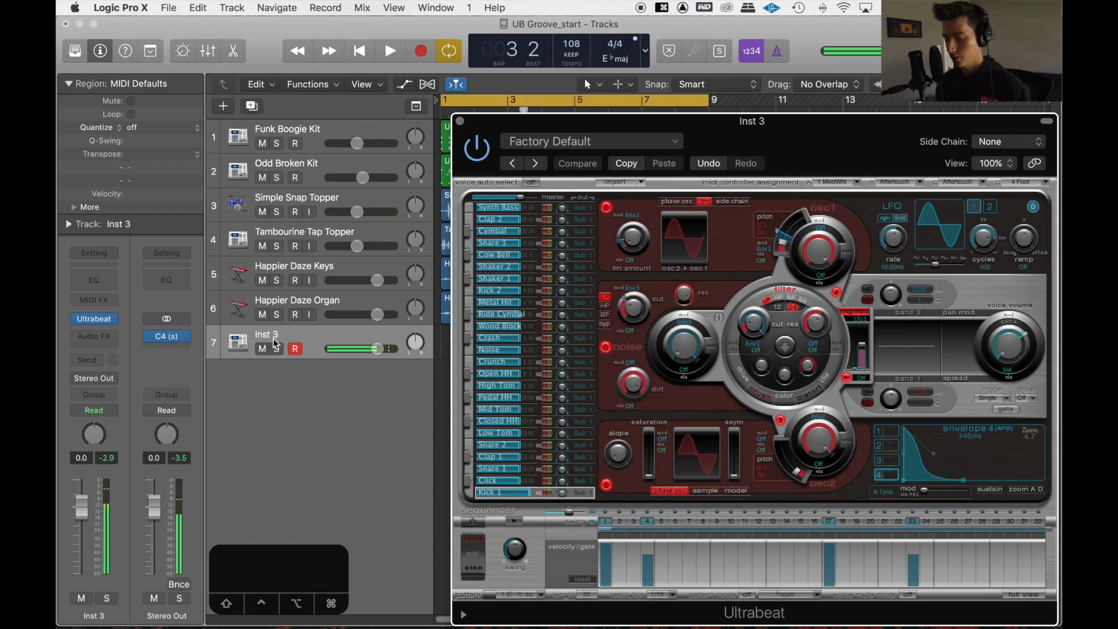
left_click_drag(786, 133, 778, 130)
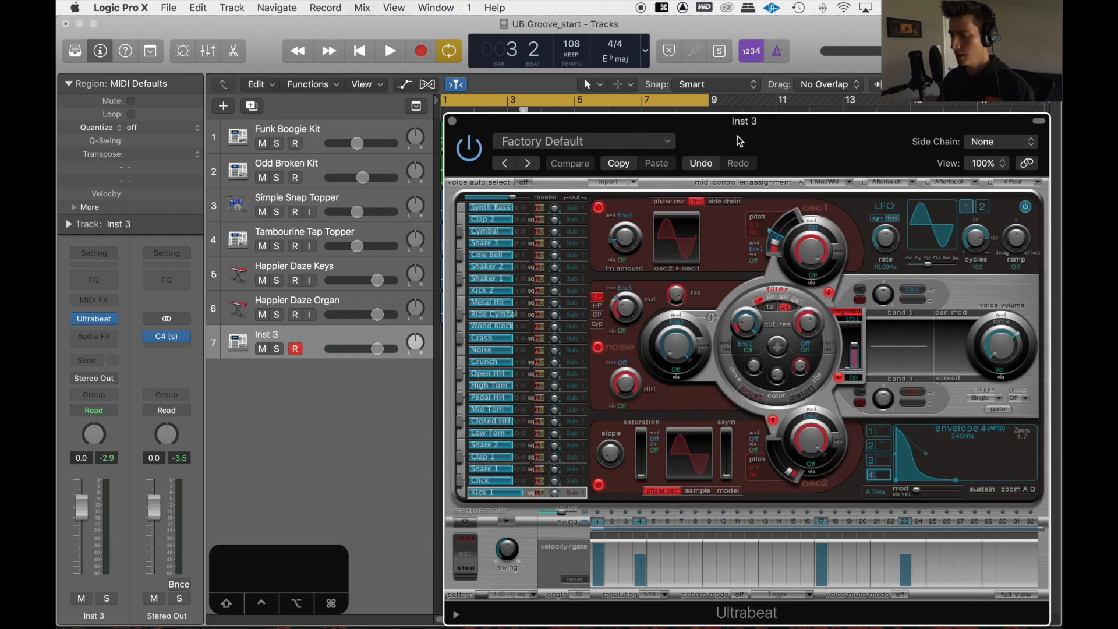
left_click_drag(744, 135, 746, 134)
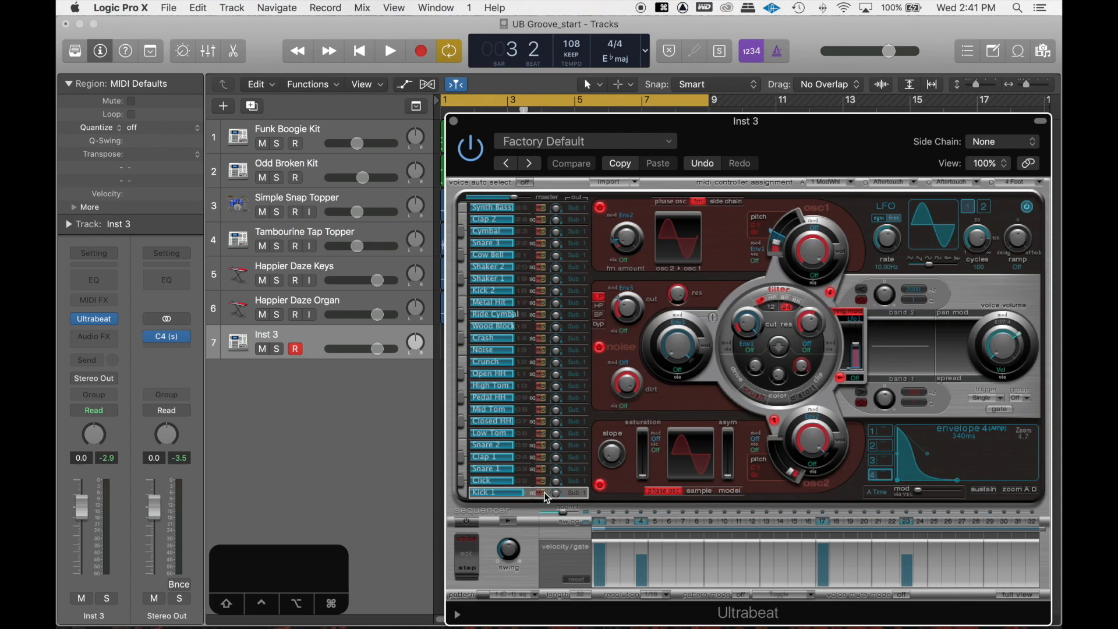
left_click_drag(793, 145, 790, 143)
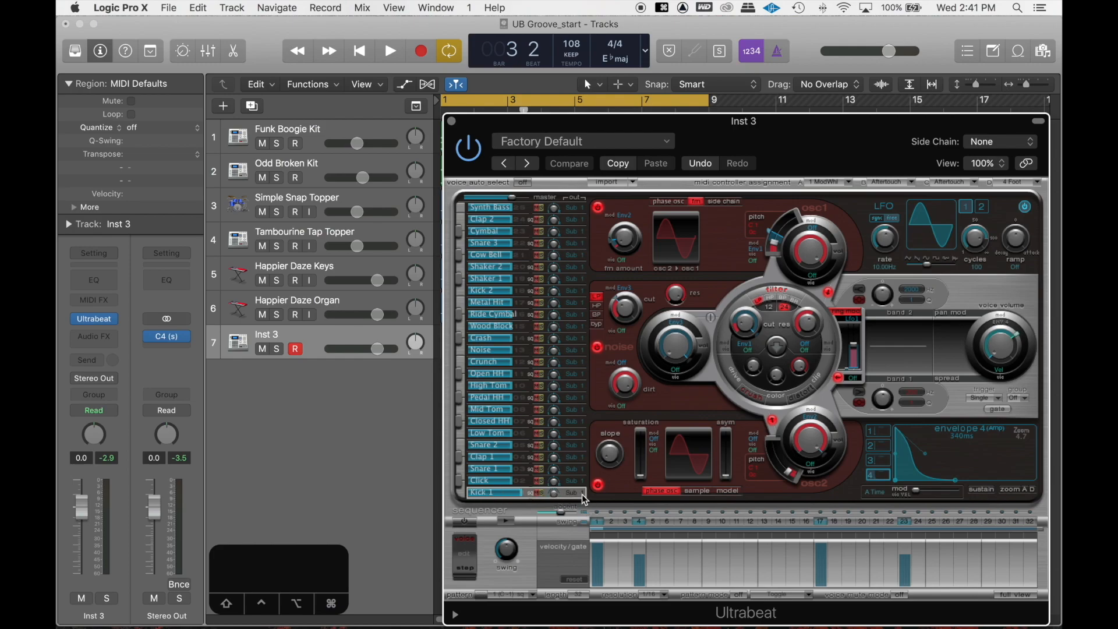
- Turn on the Ultrabeat step sequencer and select the empty pattern 10 (A -1)
left_click(466, 523)
left_click(505, 595)
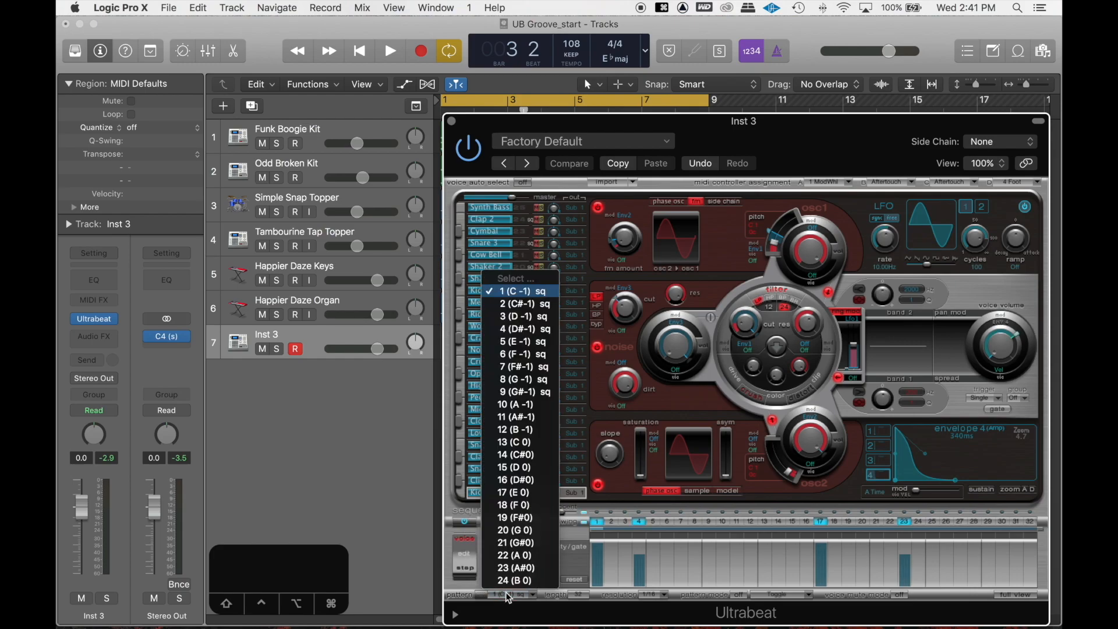
left_click(532, 405)
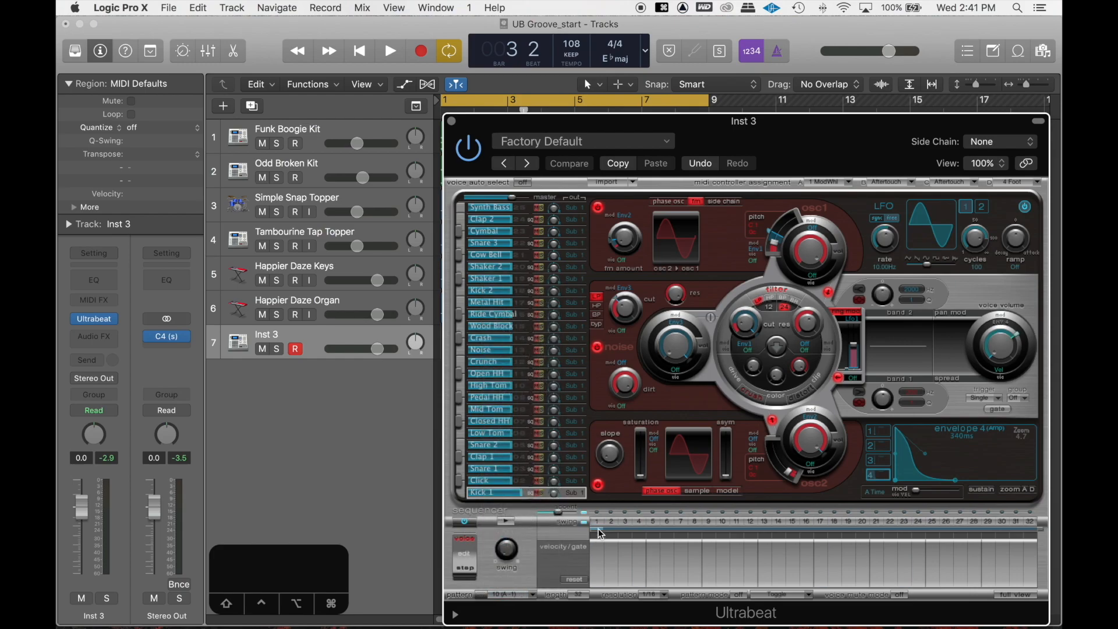
- Add Kick 1 hits on every fourth step from 5 to 29 in the sequencer and audition the pattern
left_click(653, 522)
left_click(710, 522)
left_click(765, 521)
left_click(822, 522)
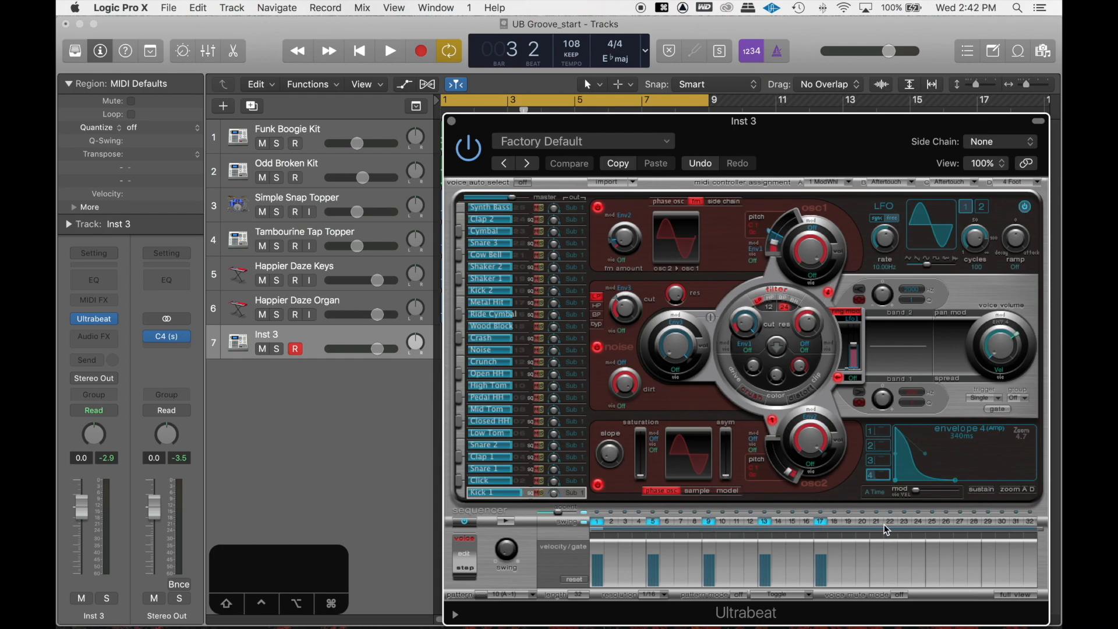
left_click(877, 522)
left_click(933, 522)
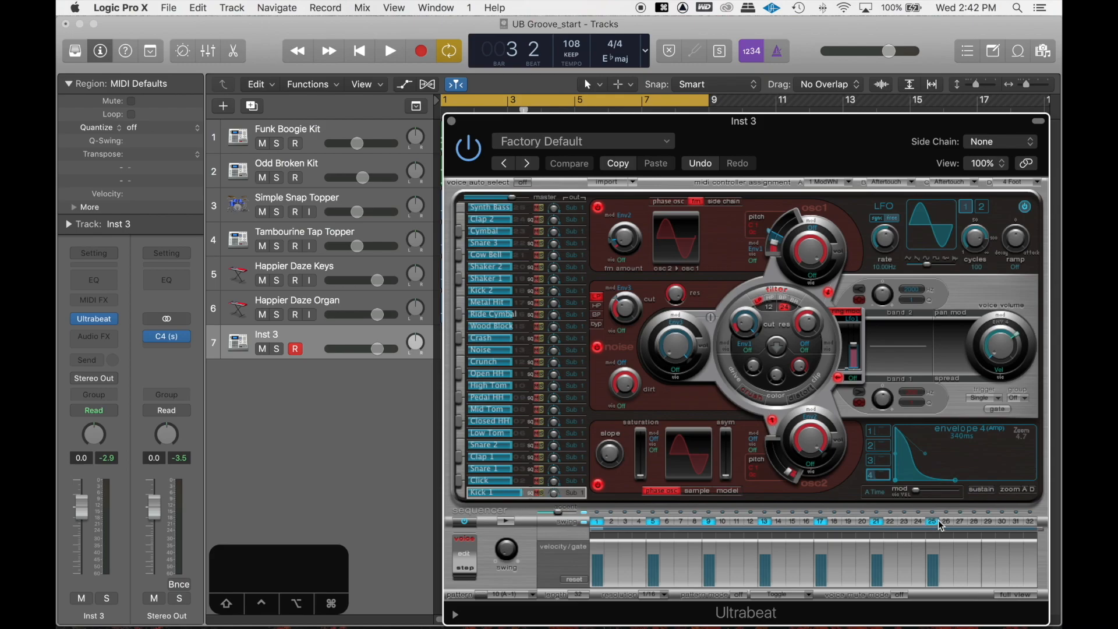
left_click(988, 522)
left_click(506, 522)
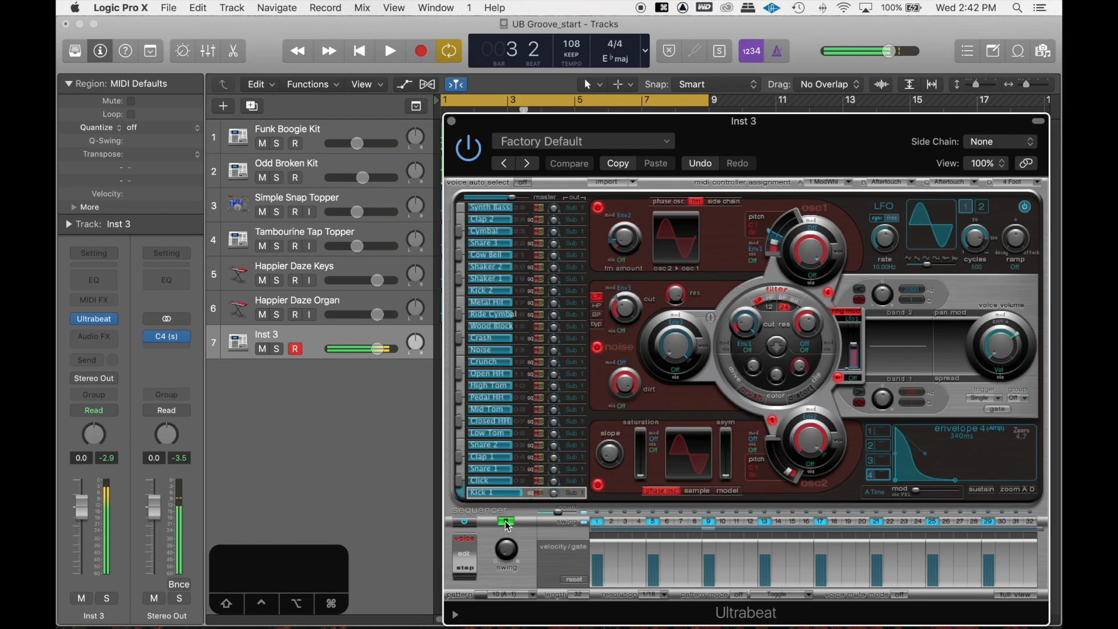
left_click(506, 523)
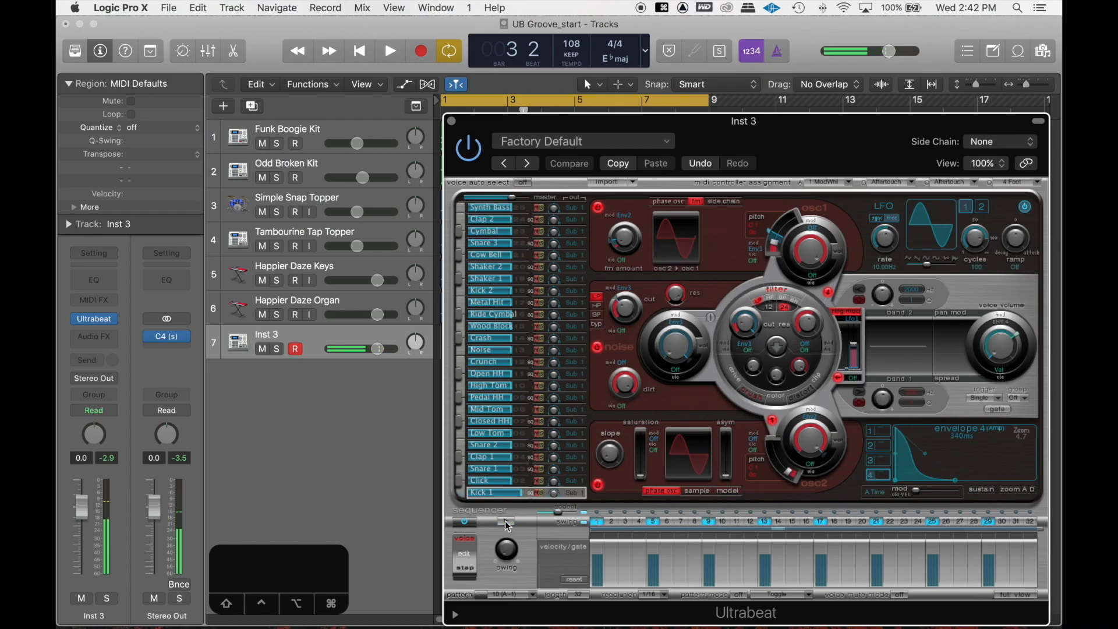
- Route the Kick 1 voice's output to Sub Group 2 (3-4) in the drum mixer list
left_click(574, 494)
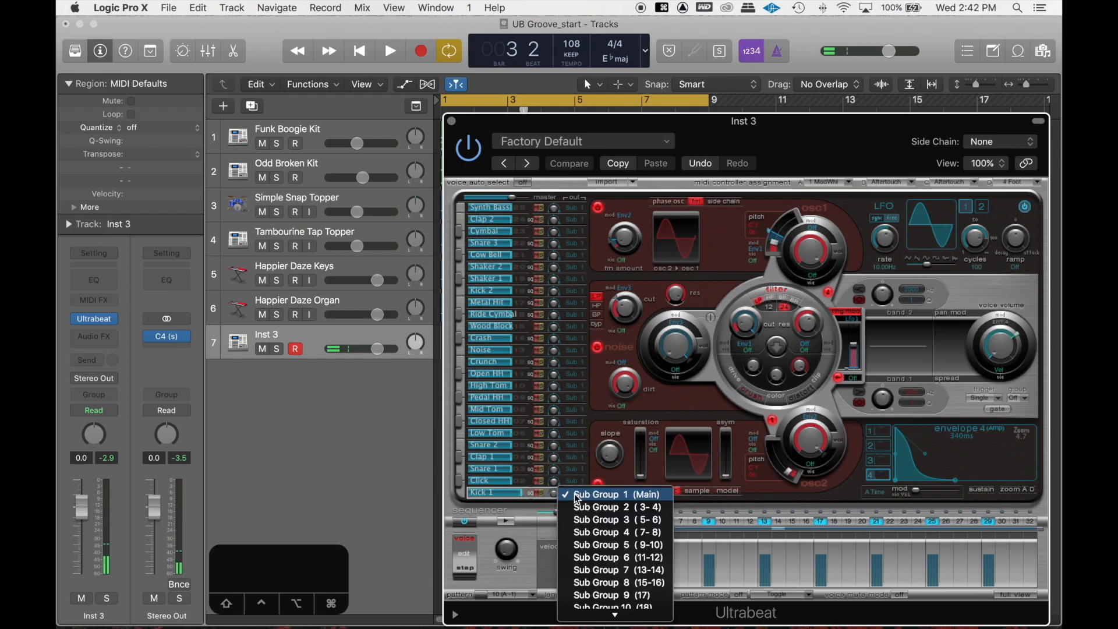
scroll(613, 501, "down", 3)
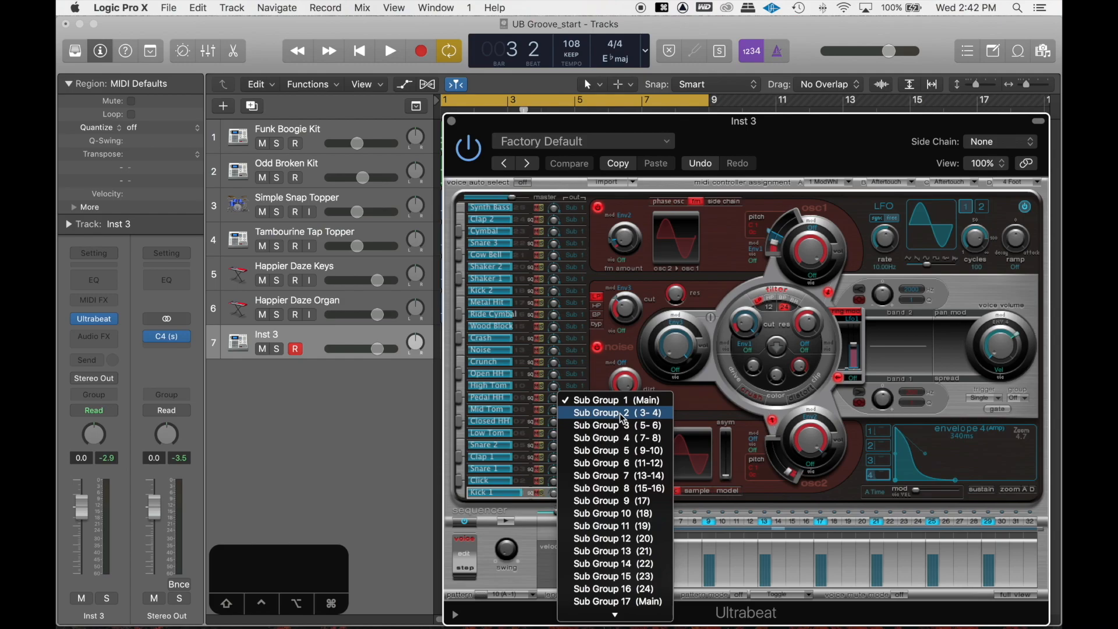
scroll(617, 577, "down", 3)
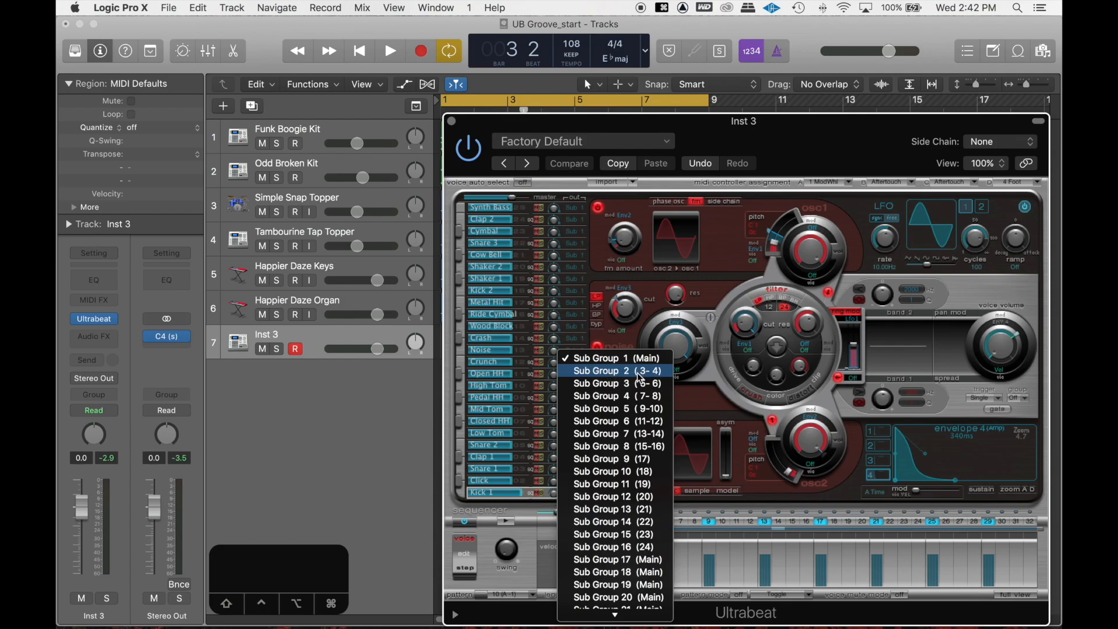
left_click(641, 373)
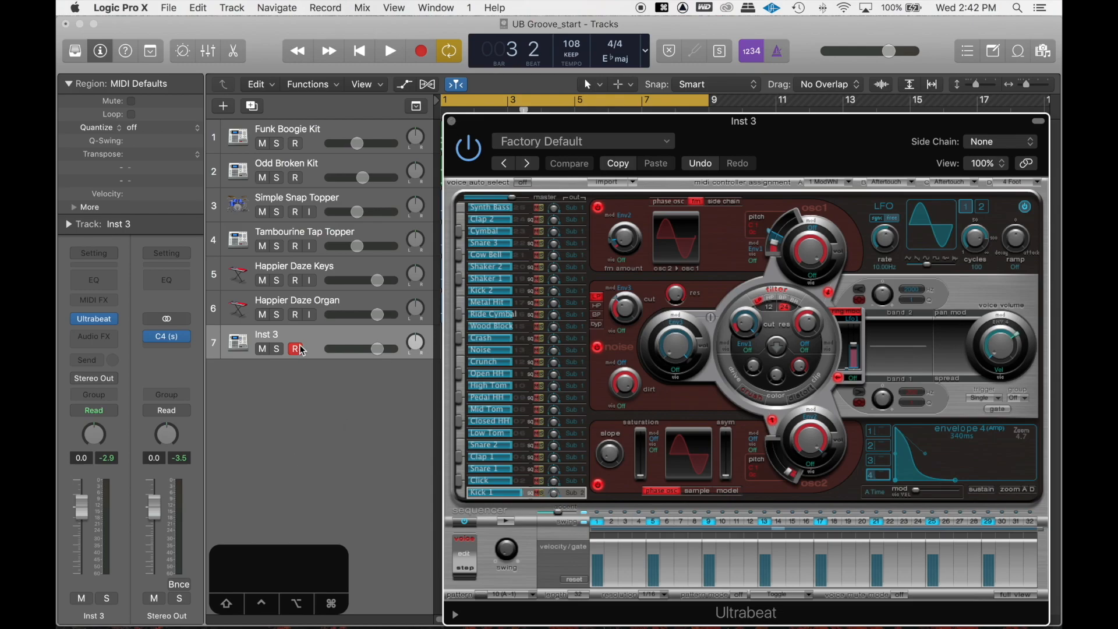
- Play the groove with the Inst 3 track briefly soloed, unsolo it and close the Ultrabeat window
key("space")
left_click(278, 349)
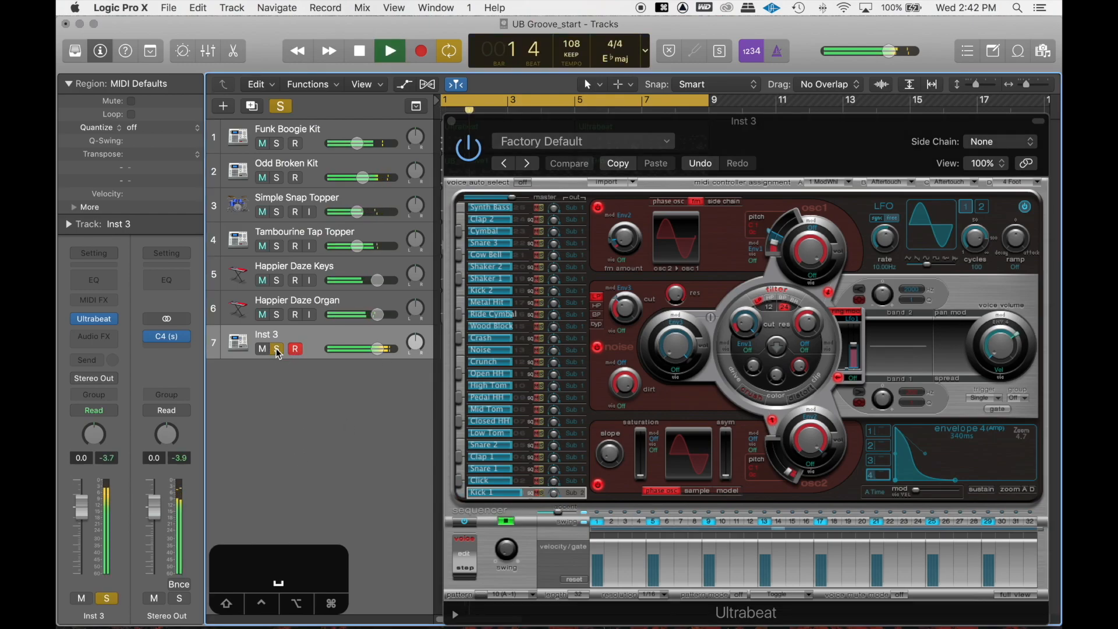
key("space")
left_click(278, 349)
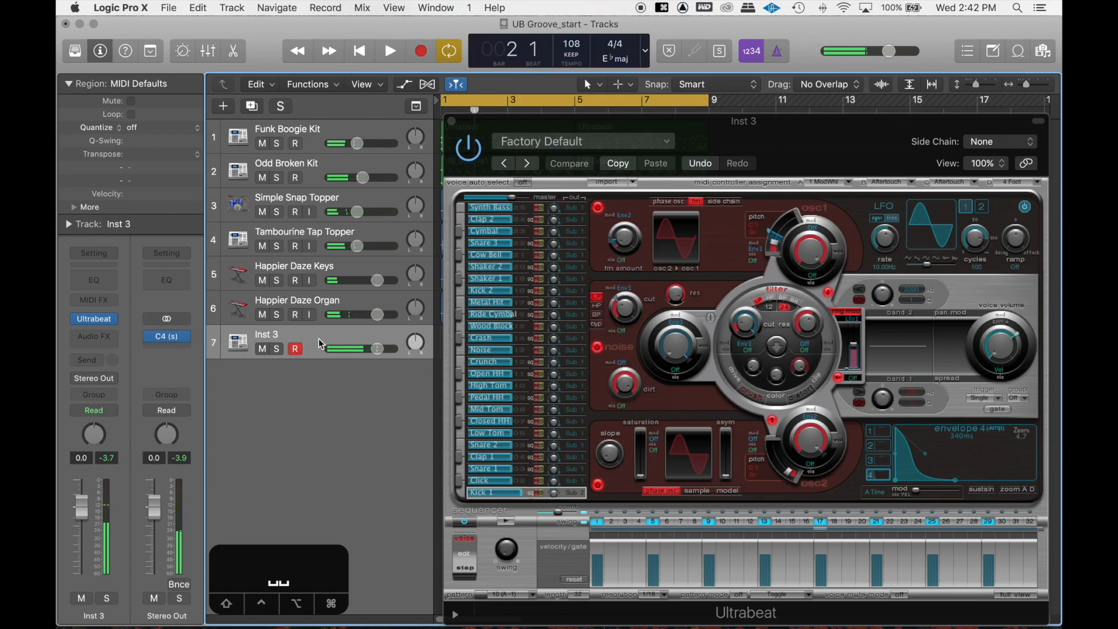
left_click(452, 121)
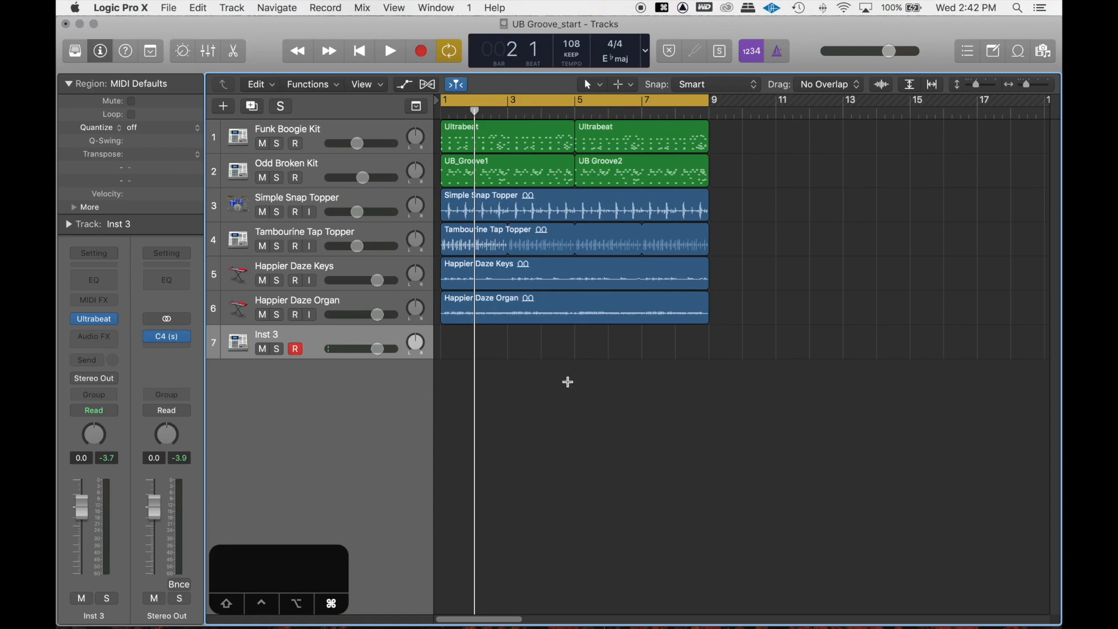
- Open the mixer in an enlarged window and rename the Inst 3 channel as SC PULSE
key("super+2")
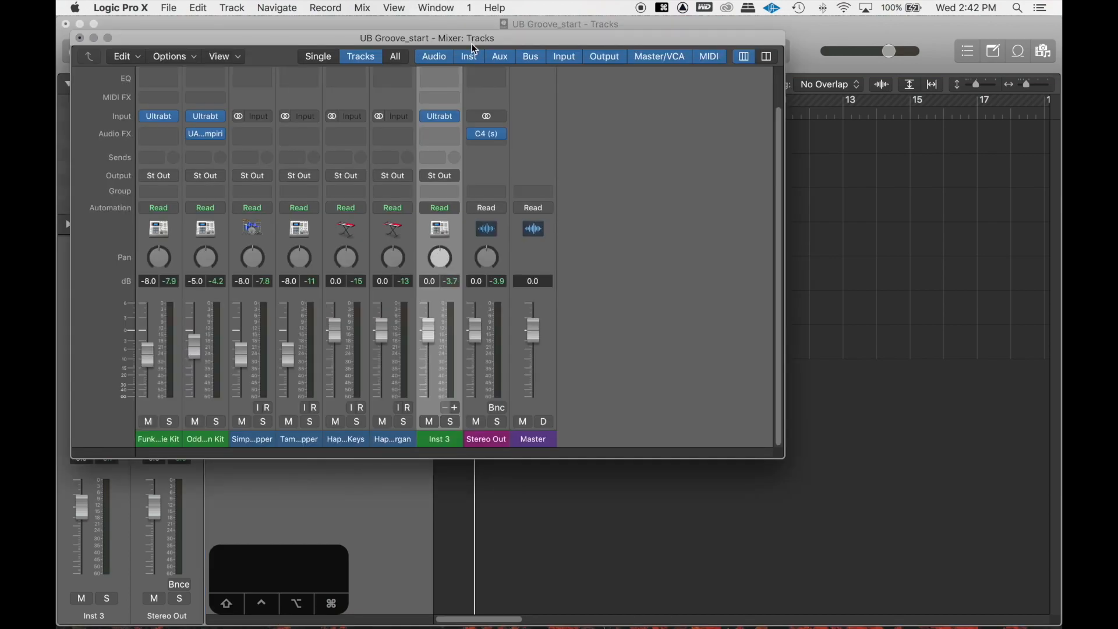
left_click_drag(473, 41, 522, 52)
left_click_drag(835, 465, 968, 540)
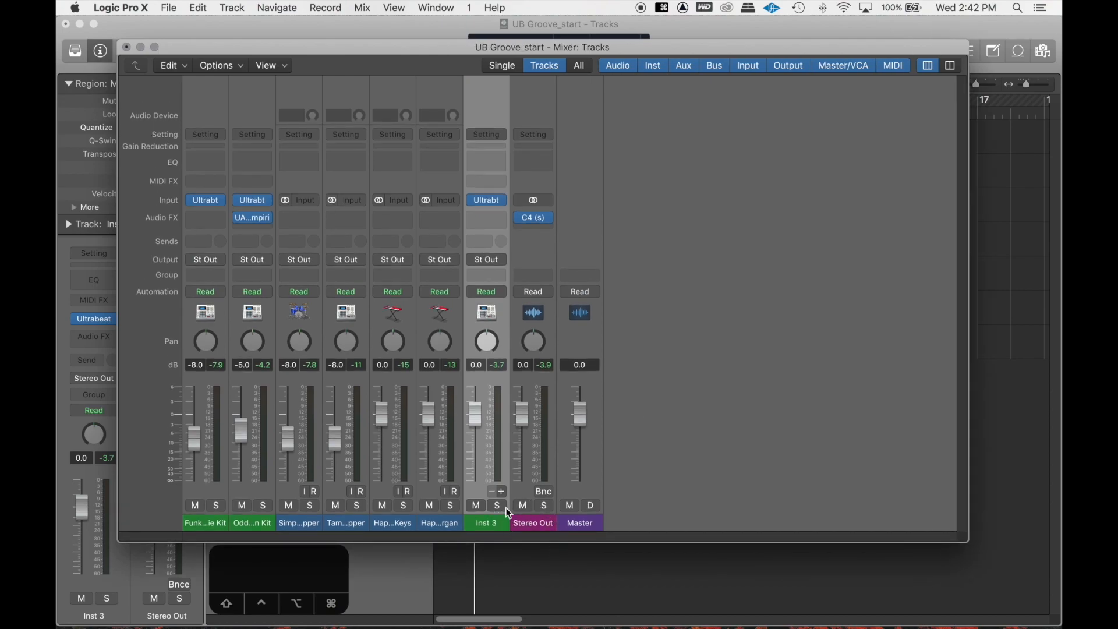
type("SC PULSE")
key("Return")
- Add an aux channel for SC PULSE's Ultrabeat outputs 3-4 and play the groove to check its signal
left_click(504, 494)
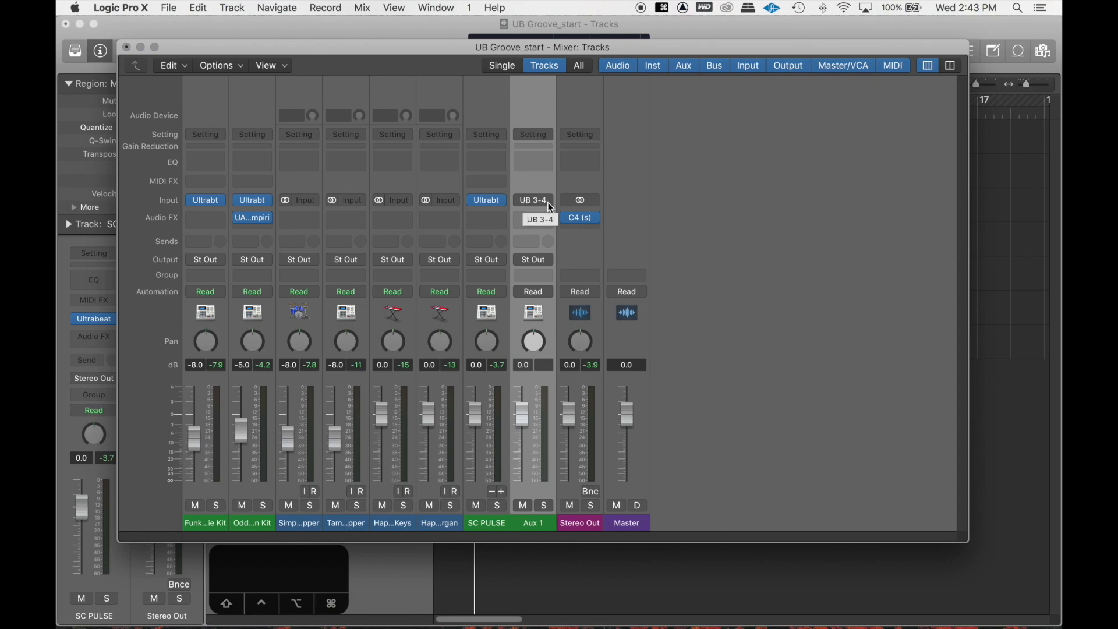
left_click_drag(624, 43, 638, 49)
key("space")
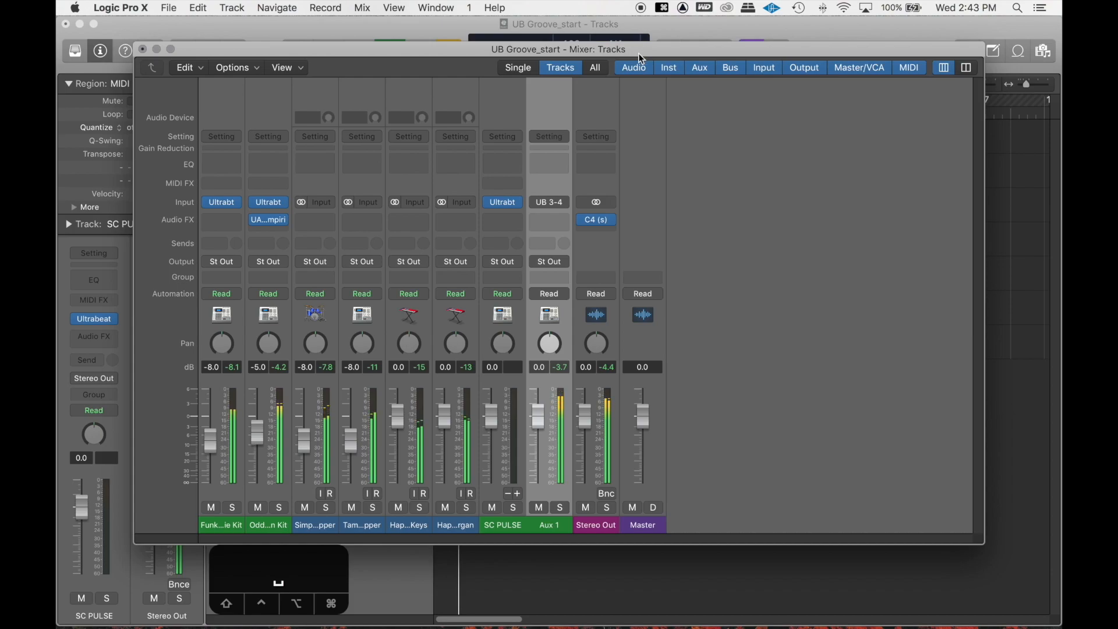
key("space")
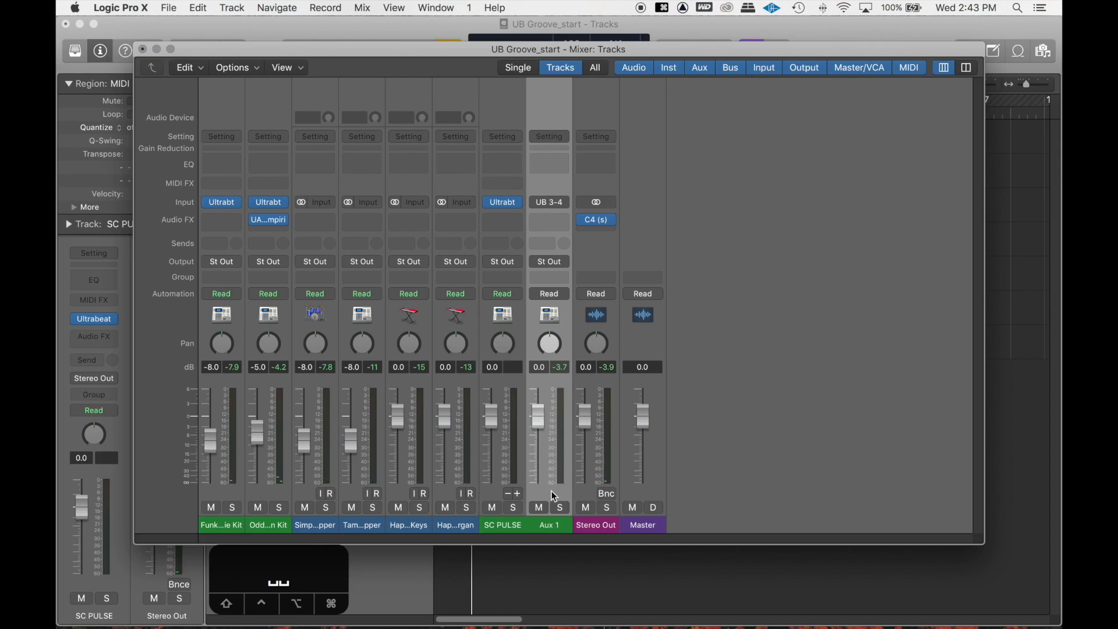
- Rename the UB 3-4 aux channel as SC and route its output to Bus 10
type("SC")
key("Return")
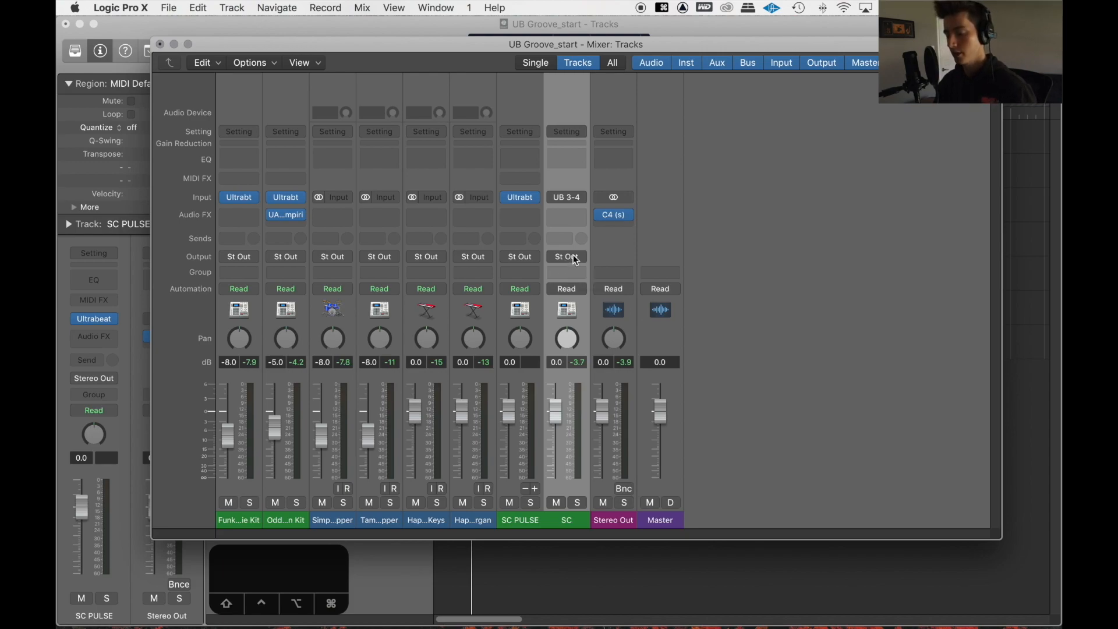
left_click(575, 259)
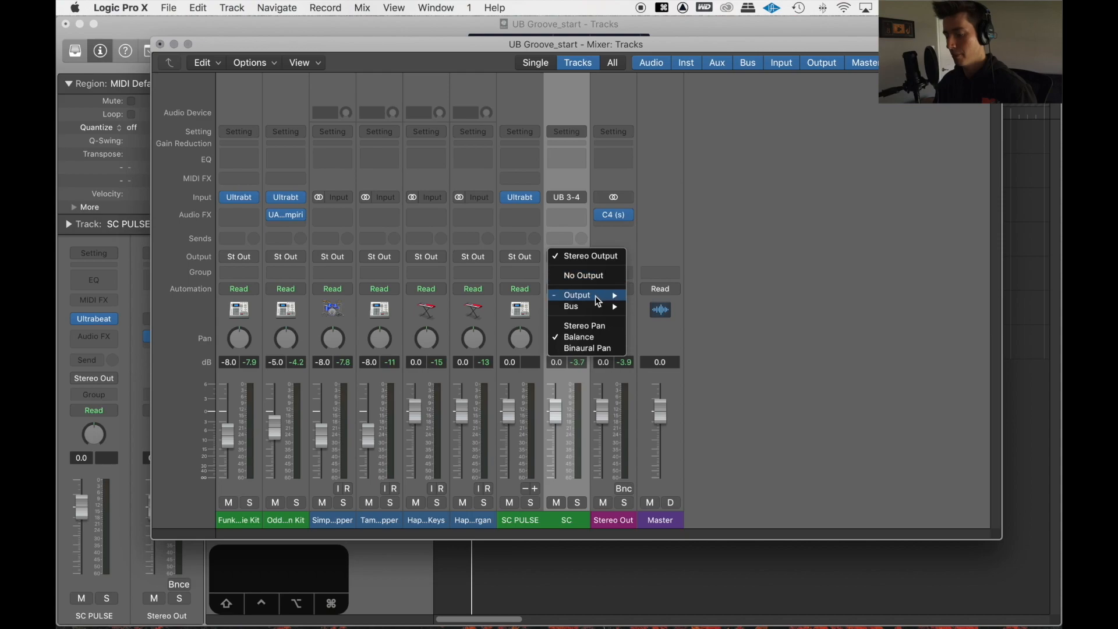
mouse_move(605, 313)
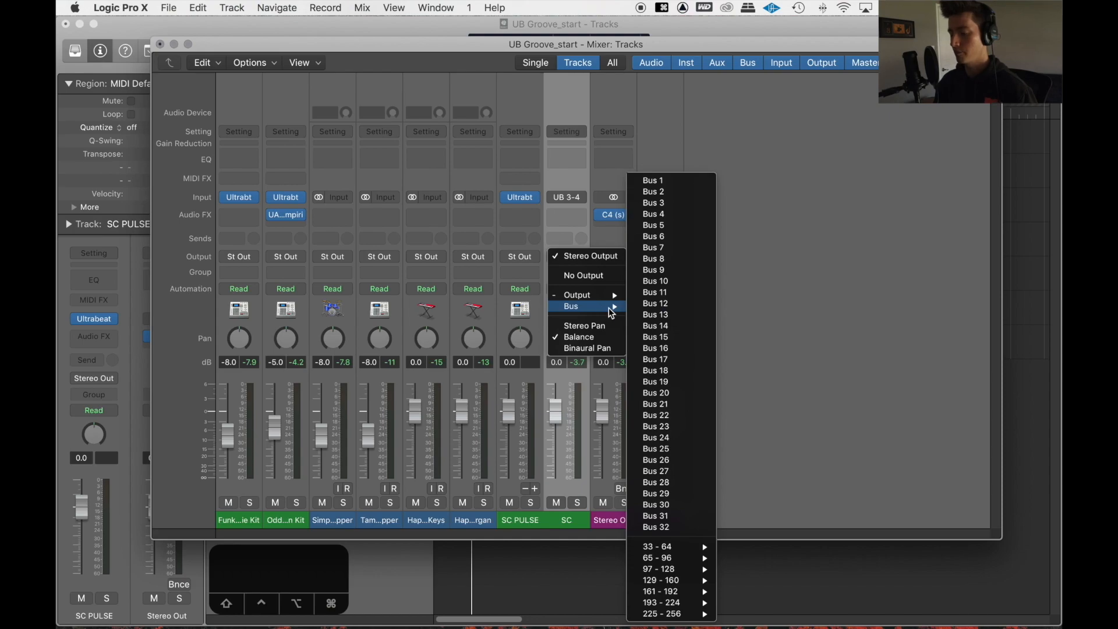
left_click(656, 282)
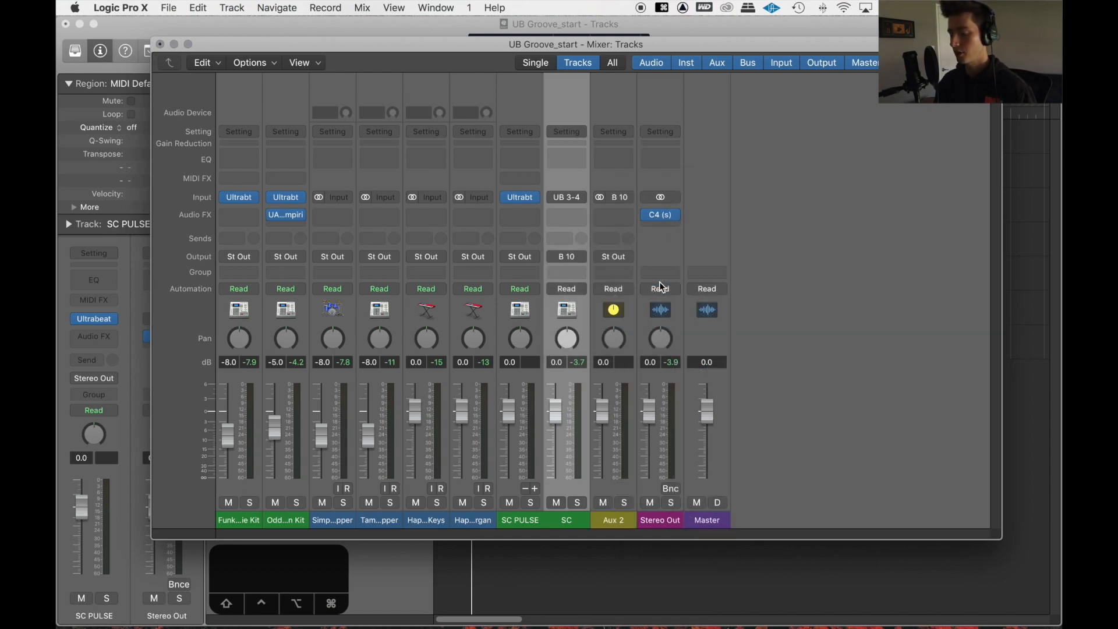
- Rename the new Bus 10 aux channel as SC1 and set its output to No Output
double_click(614, 520)
type("SC")
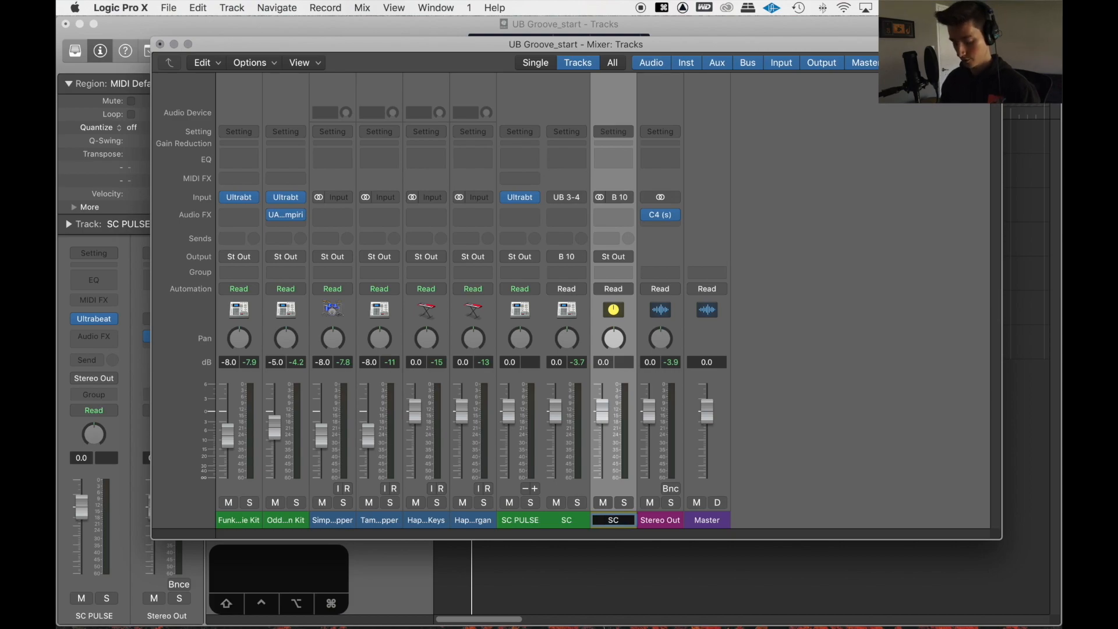
type("1")
key("Return")
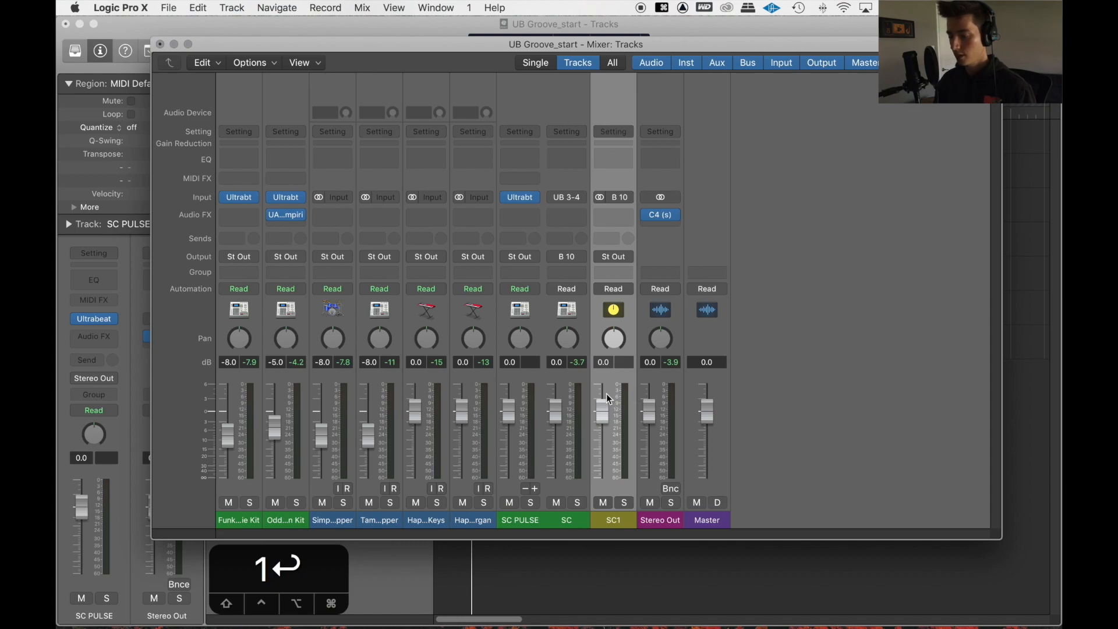
left_click(620, 256)
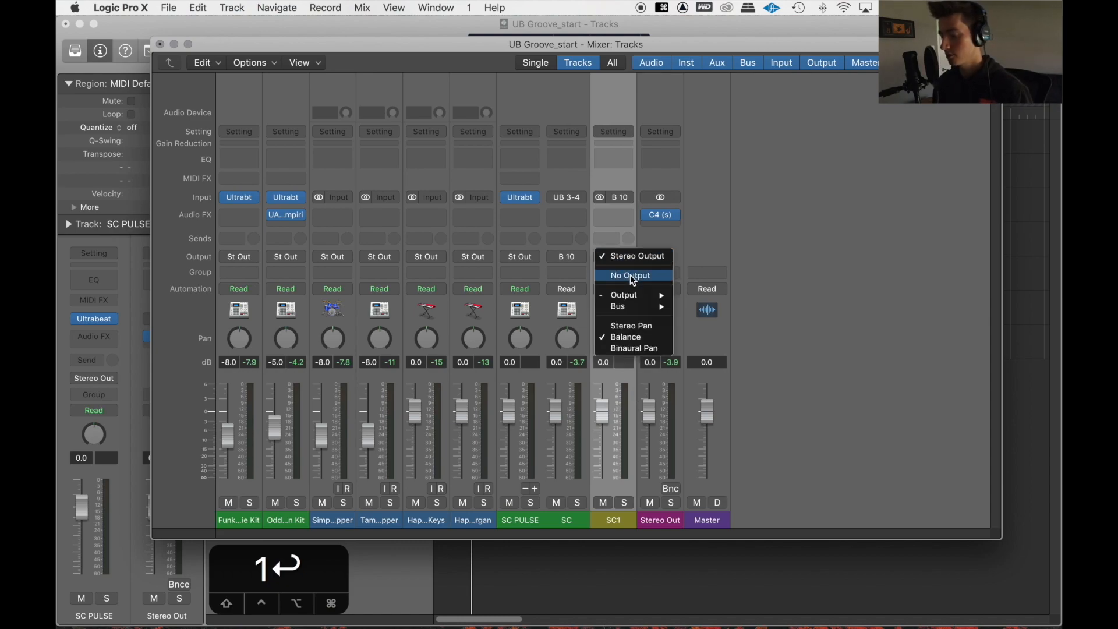
left_click(630, 275)
- Move the mixer aside and play the groove with the SC PULSE track briefly soloed to check the routing
left_click_drag(549, 40, 668, 70)
key("space")
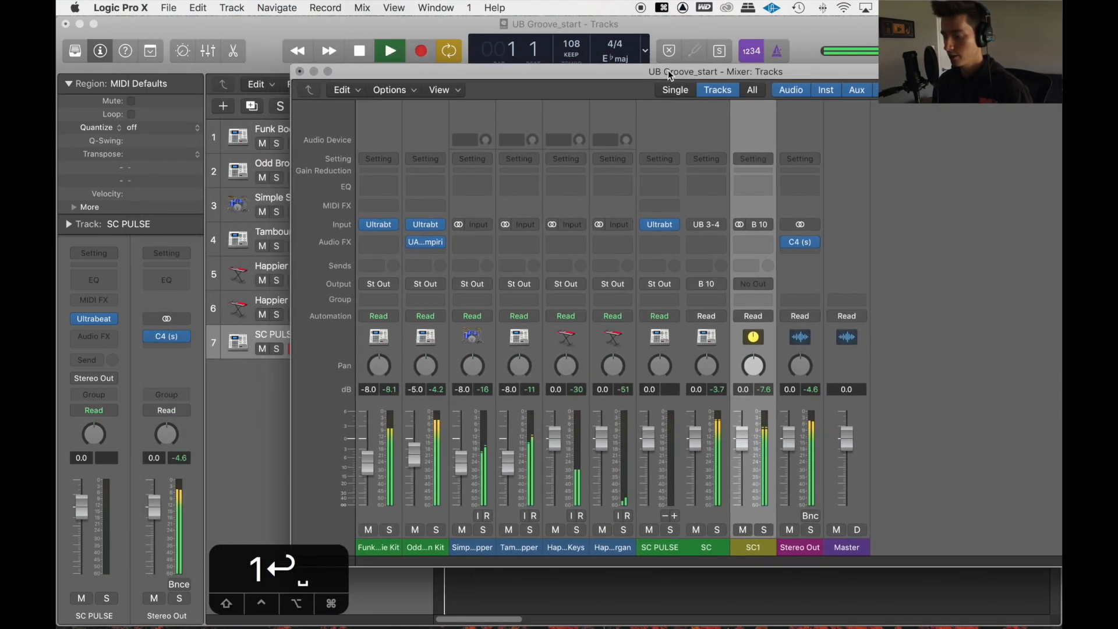
left_click(251, 380)
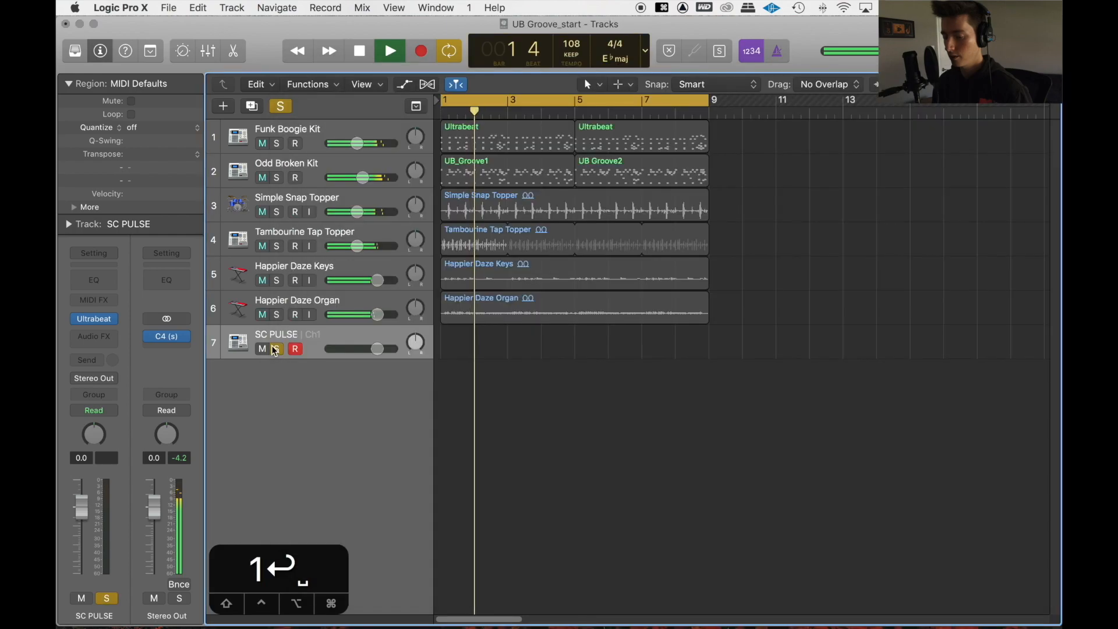
key("space")
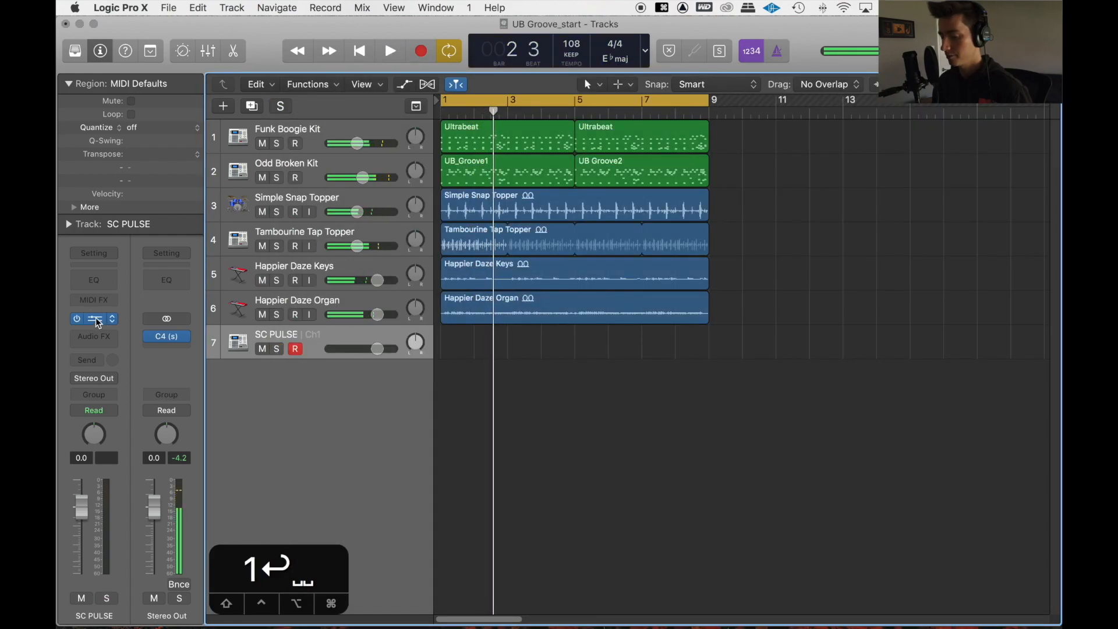
- Check SC PULSE's Ultrabeat, return to the mixer and play the groove to examine the SC and SC1 levels
left_click(96, 320)
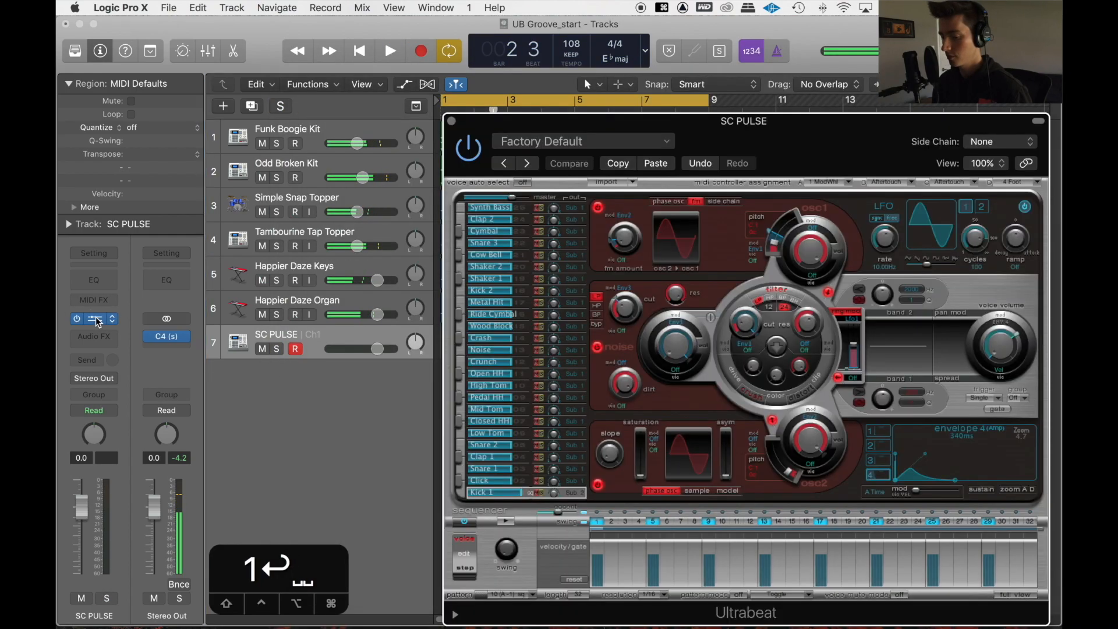
key("cmd+2")
left_click(452, 120)
left_click_drag(754, 77, 704, 52)
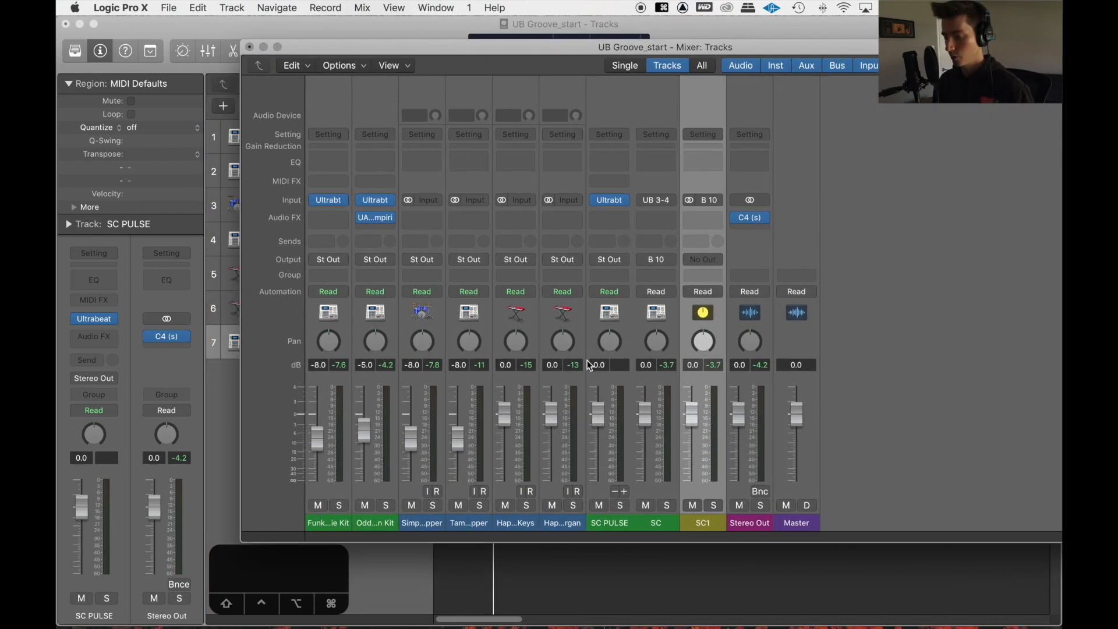
key("space")
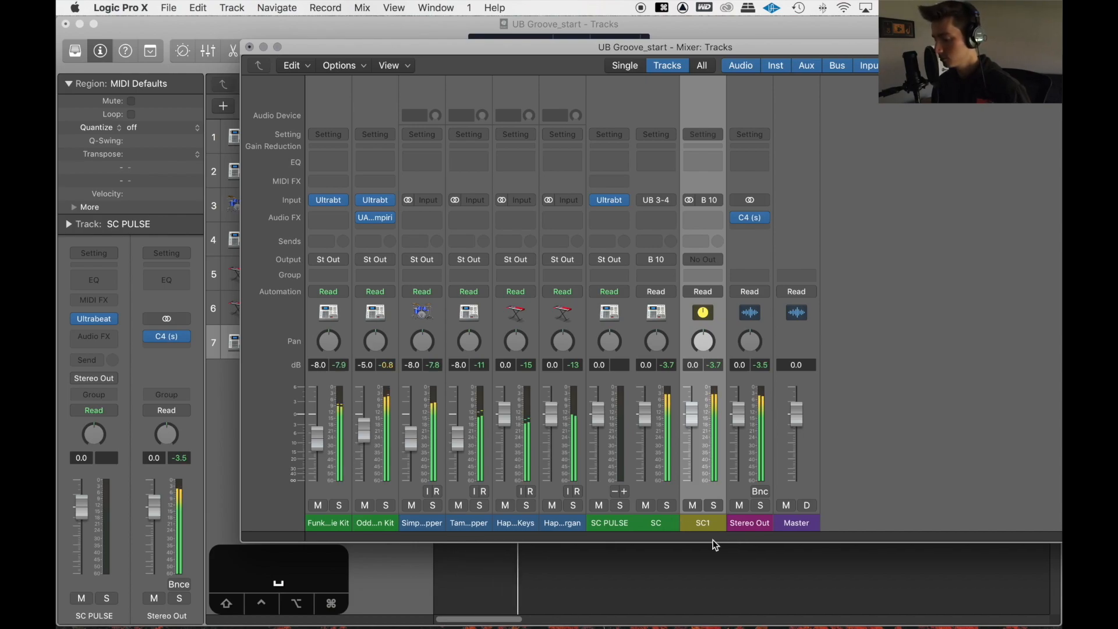
key("space")
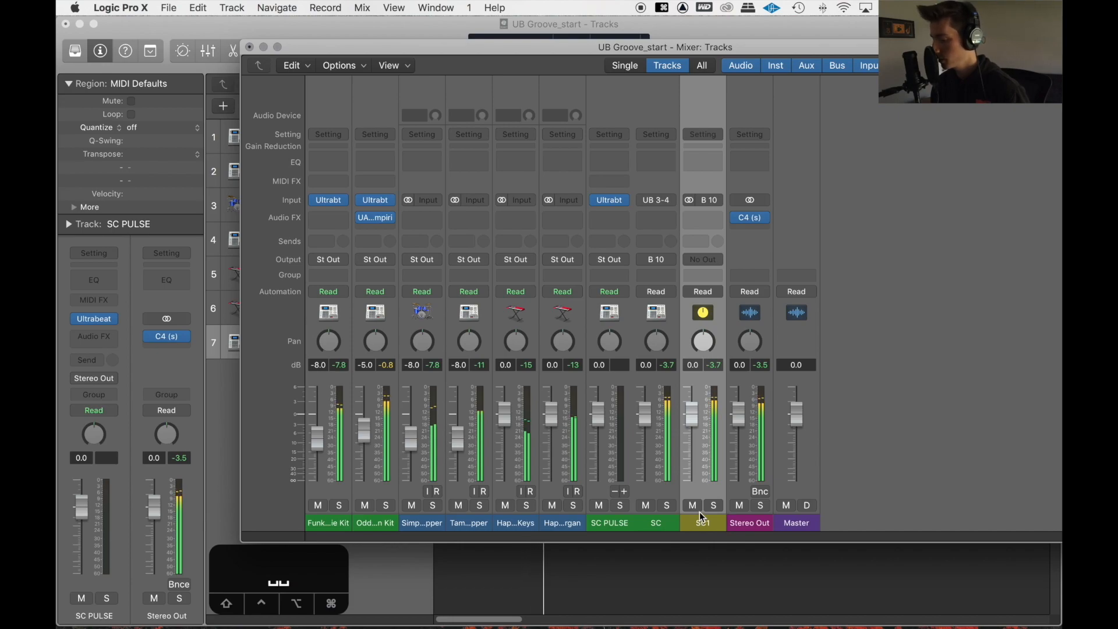
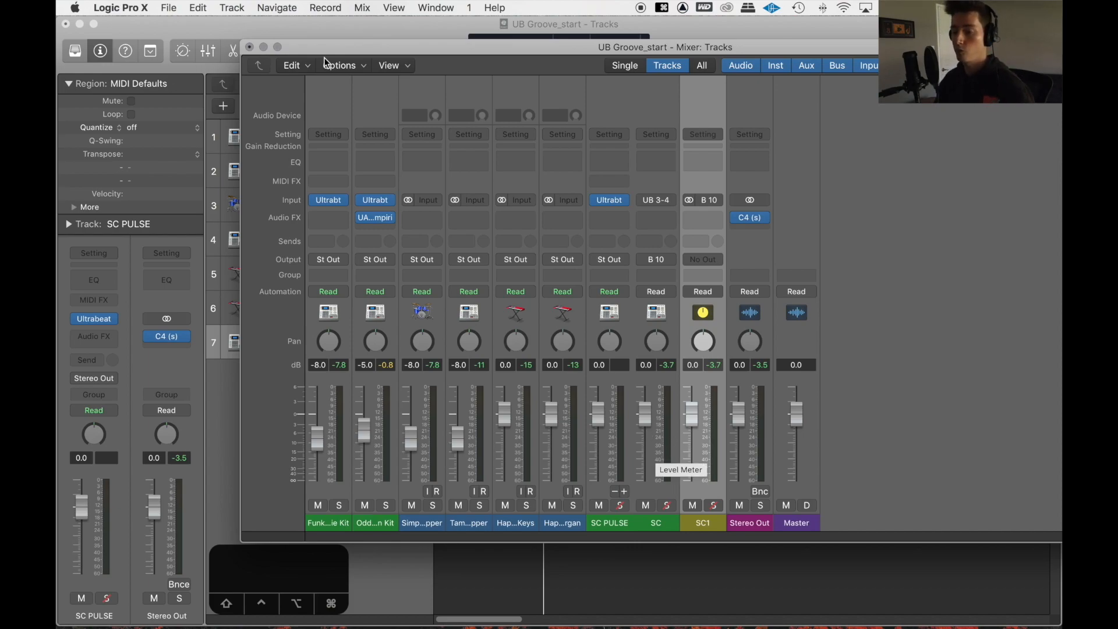
- Close the mixer, move the SC PULSE track to the top of the track list and give it the satellite dish icon
left_click(249, 46)
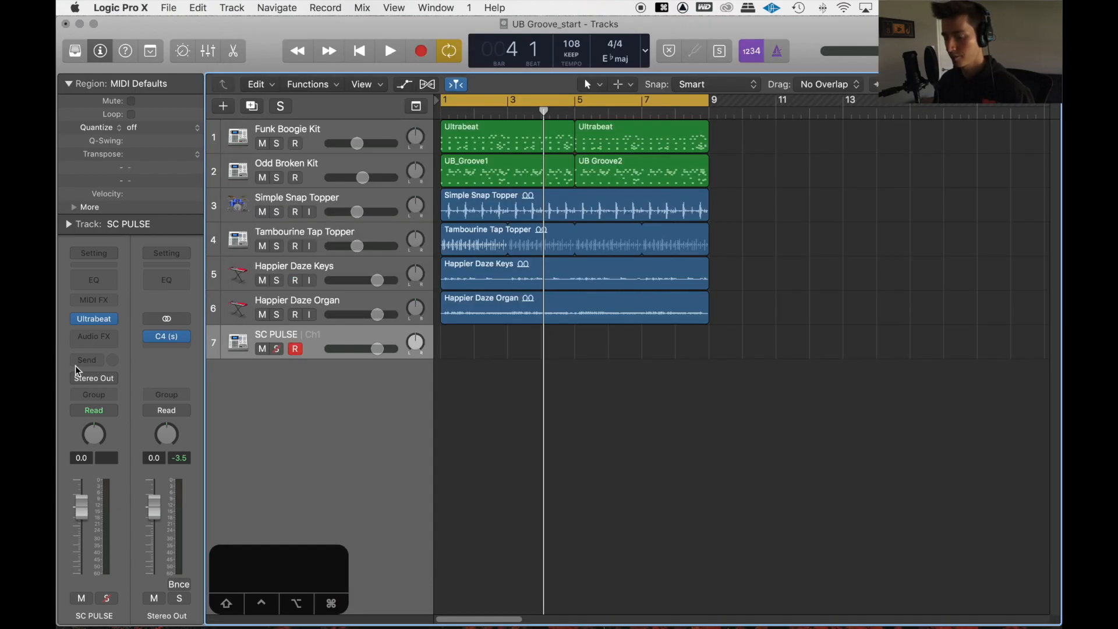
left_click_drag(327, 285, 255, 140)
key("b")
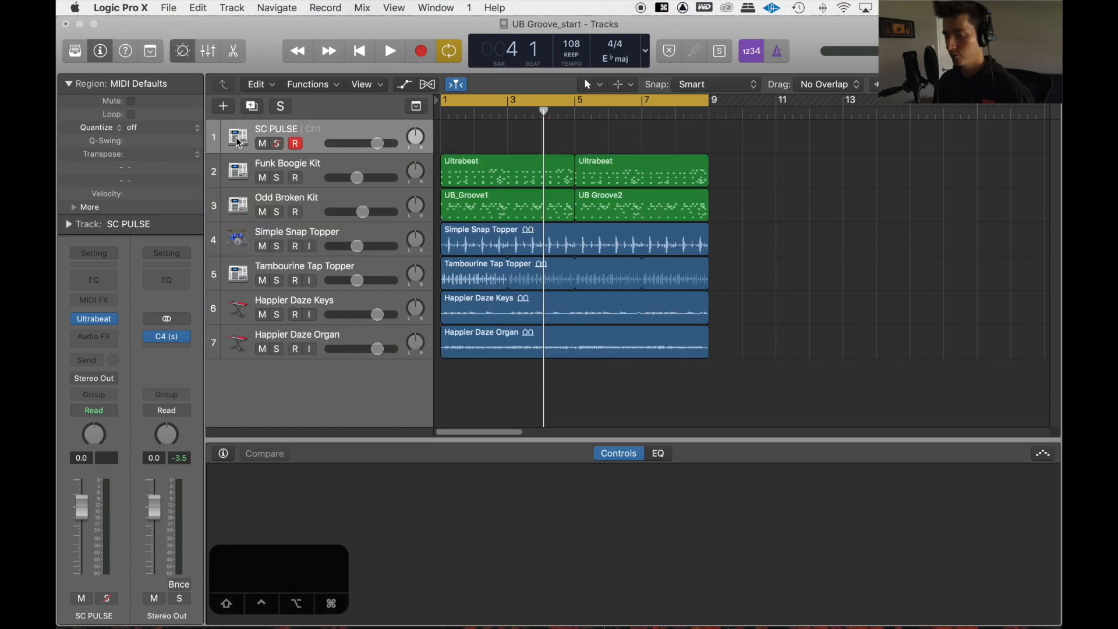
left_click(238, 142)
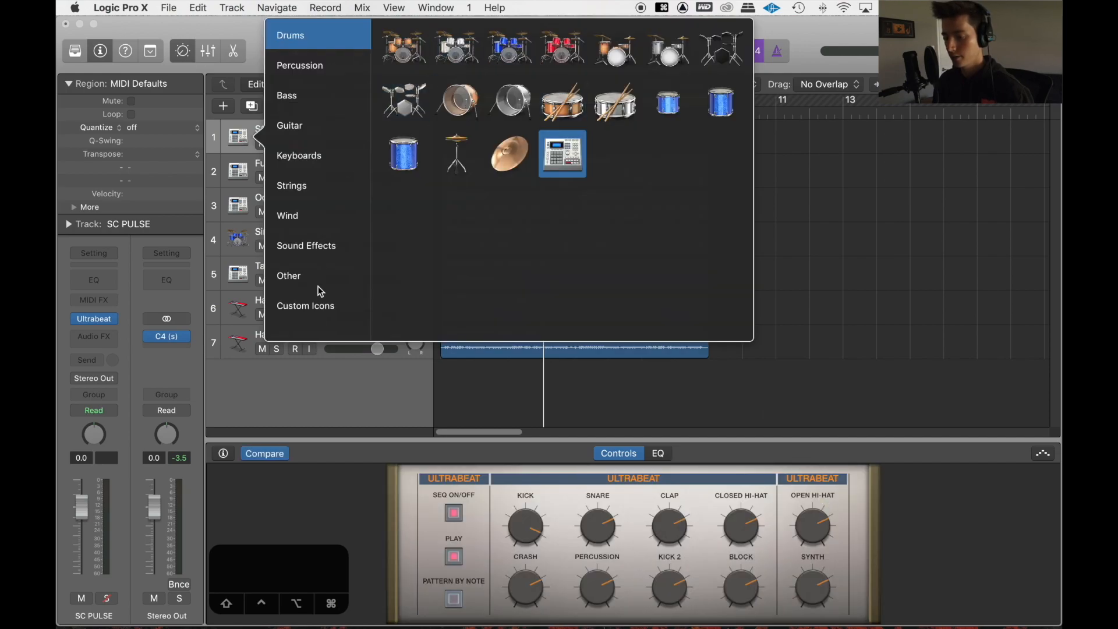
left_click(319, 286)
left_click(458, 50)
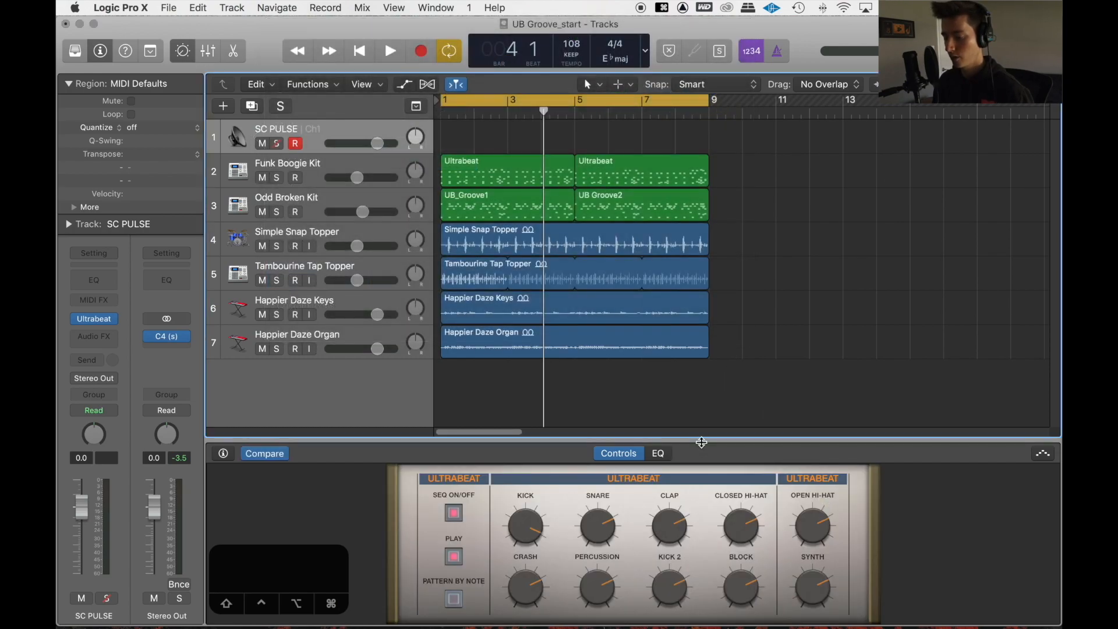
- Close the Smart Controls, then solo and select the Happier Daze Organ track and play it
key("b")
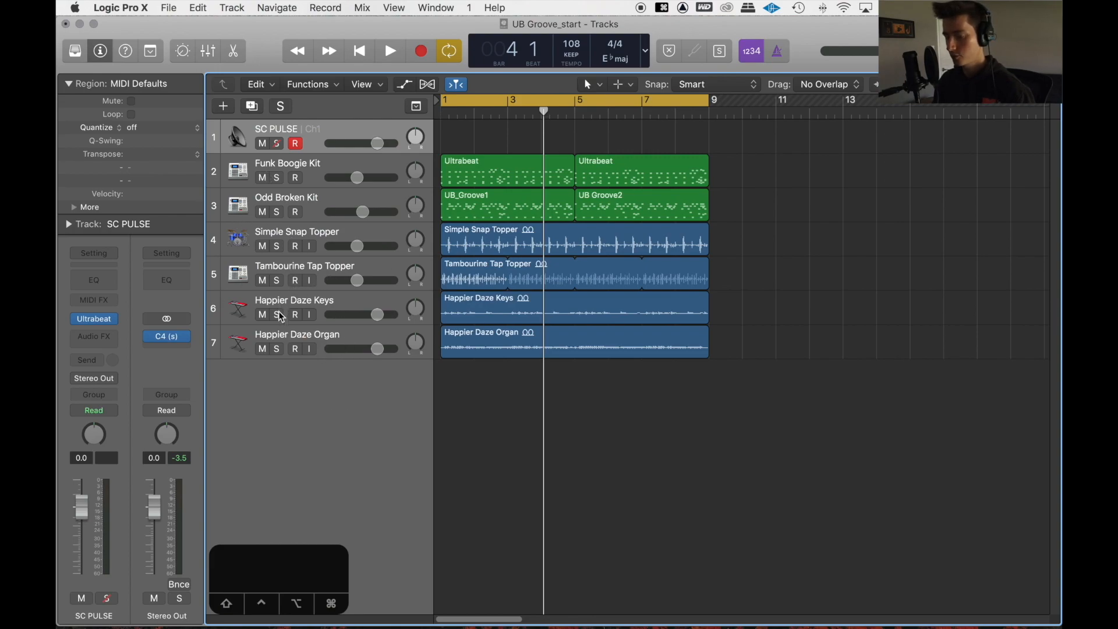
left_click(277, 349)
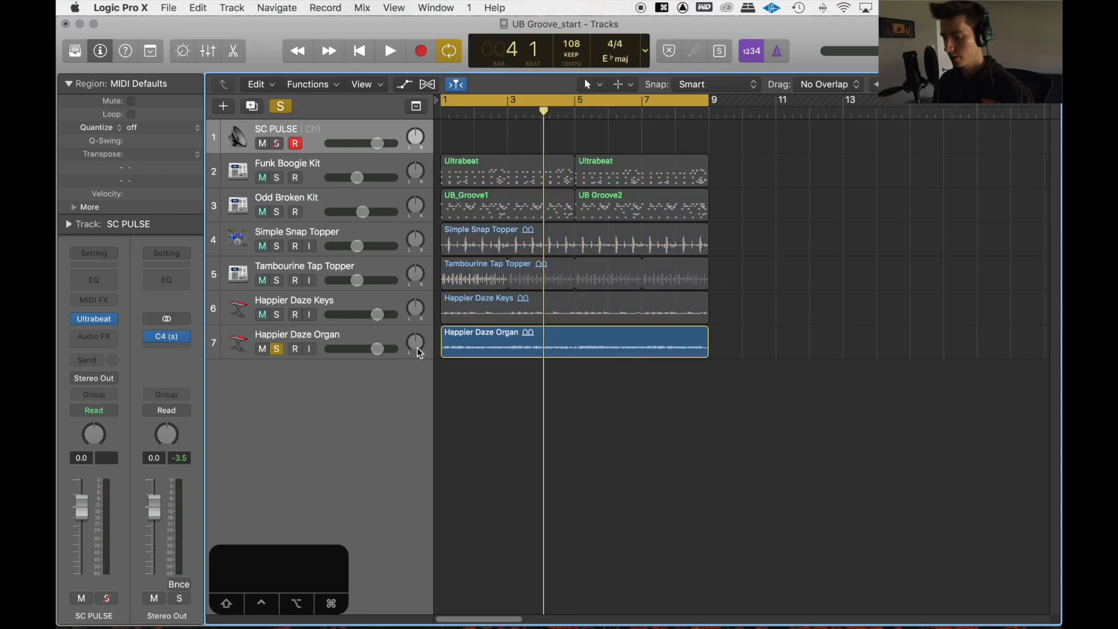
left_click(340, 337)
key("space")
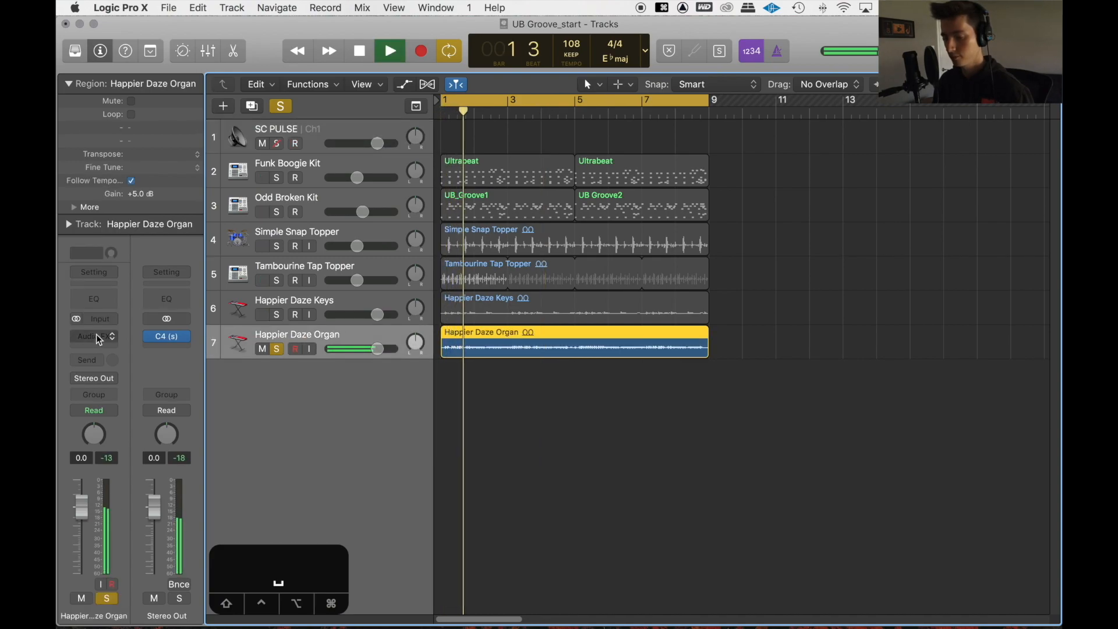
left_click(97, 336)
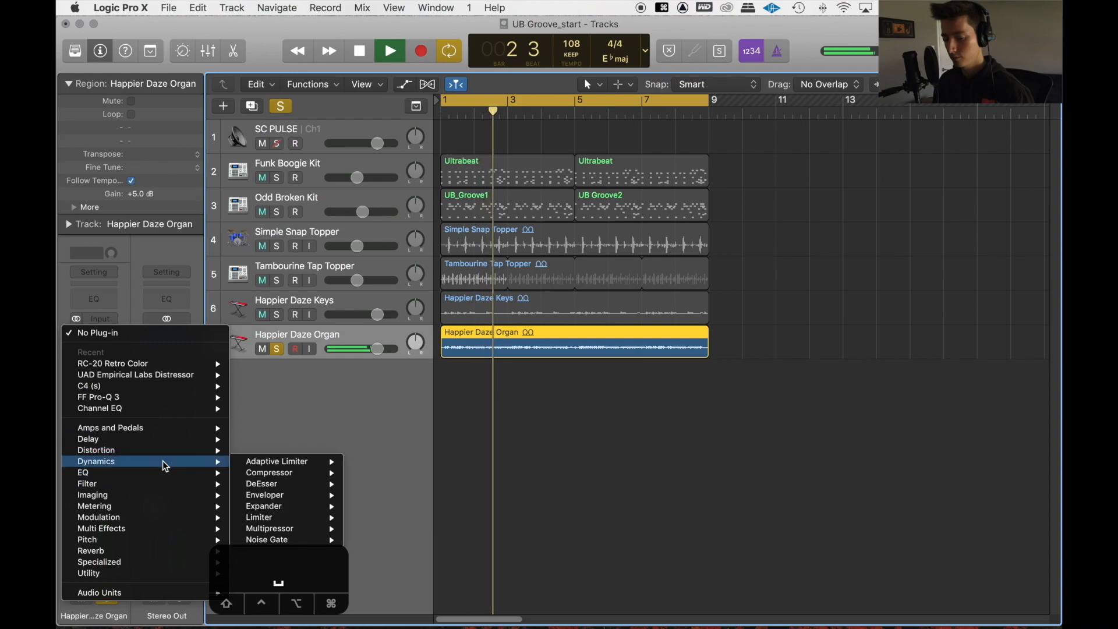
left_click(516, 440)
key("space")
key("space")
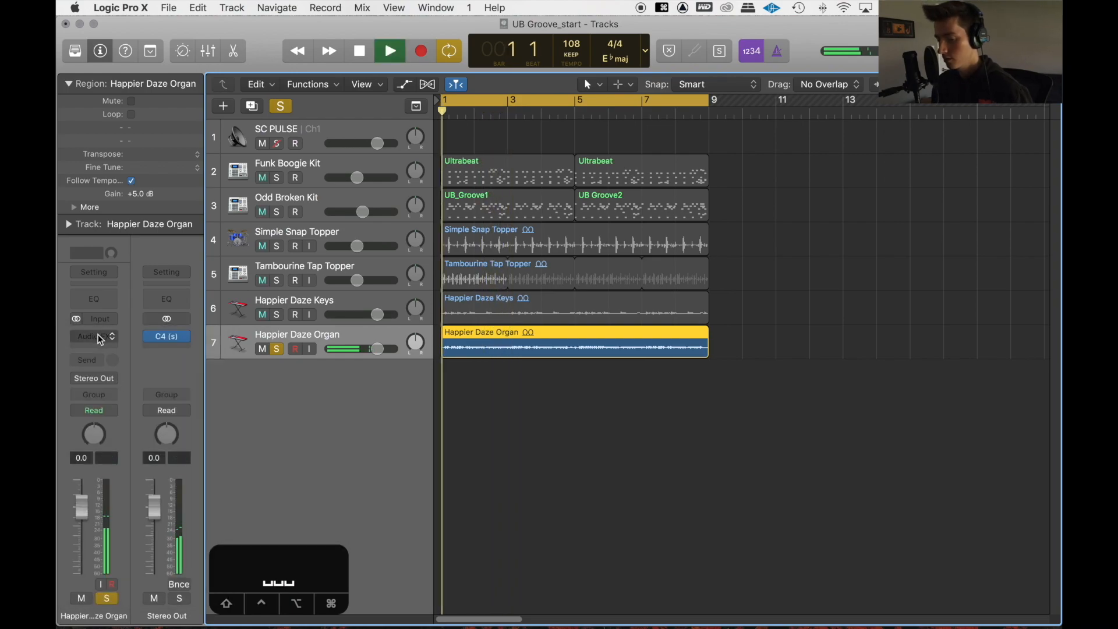
- Insert a stereo Compressor on the Happier Daze Organ track and move its window clear of the track list
left_click(98, 334)
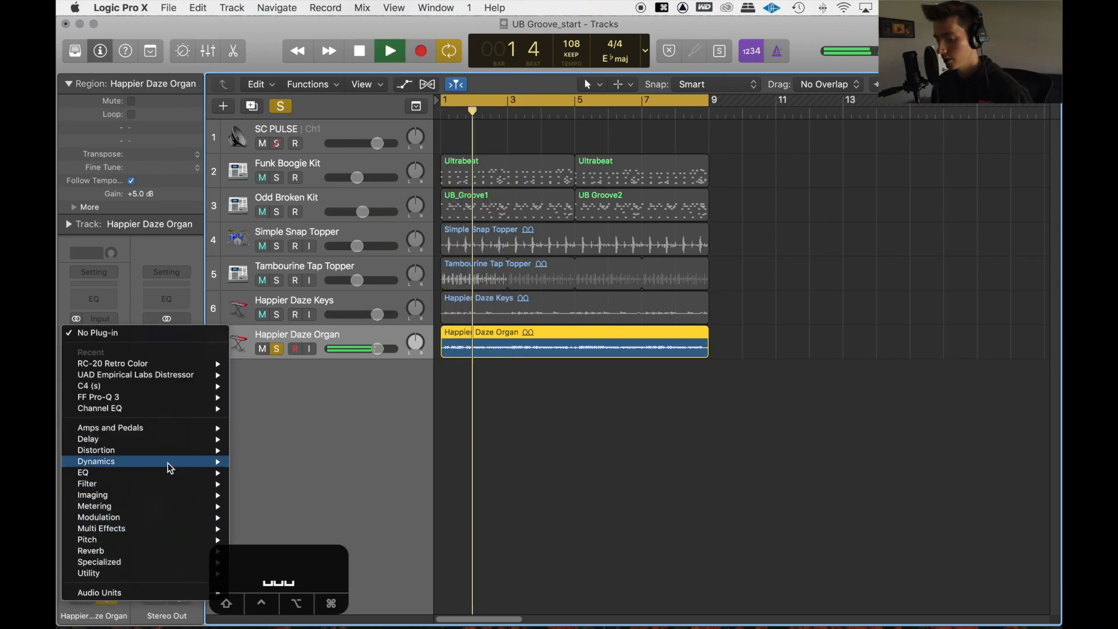
mouse_move(169, 462)
mouse_move(278, 475)
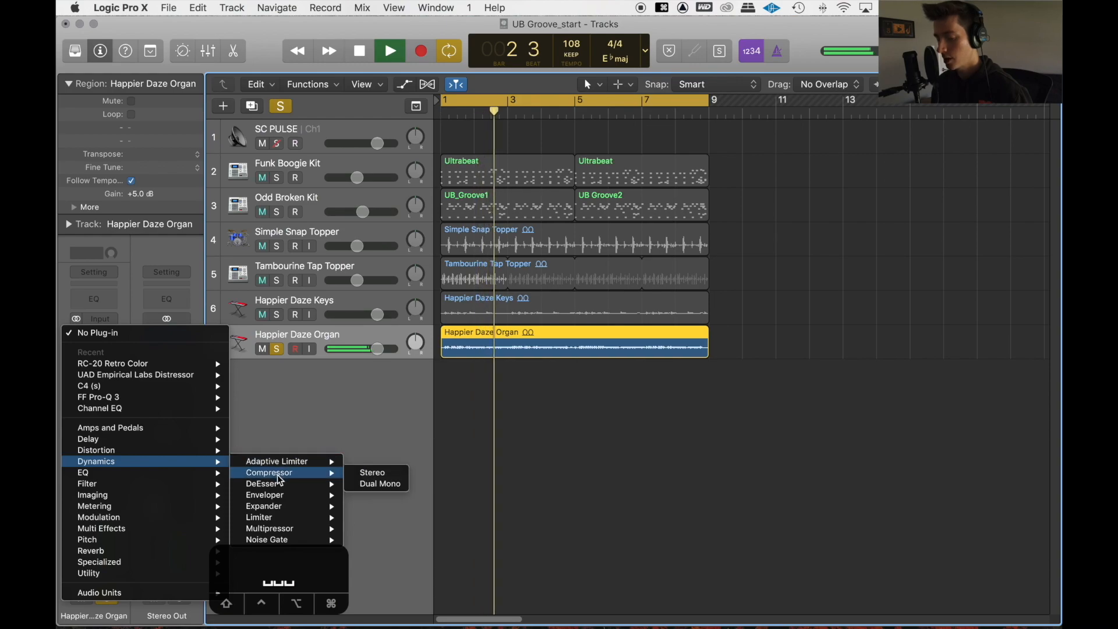
left_click(372, 473)
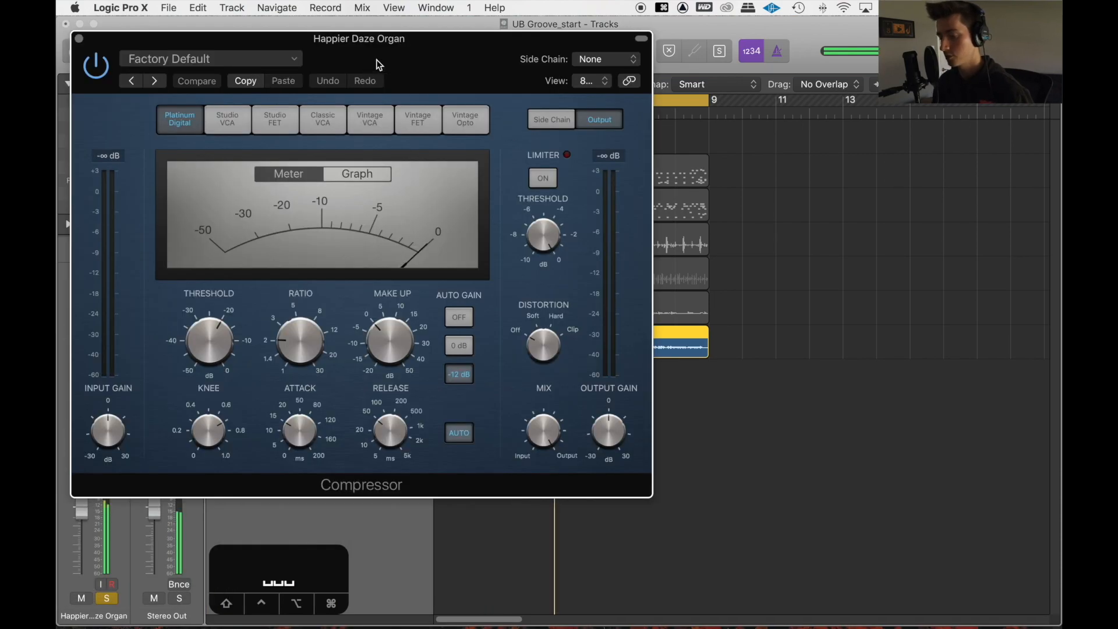
left_click_drag(409, 87, 756, 152)
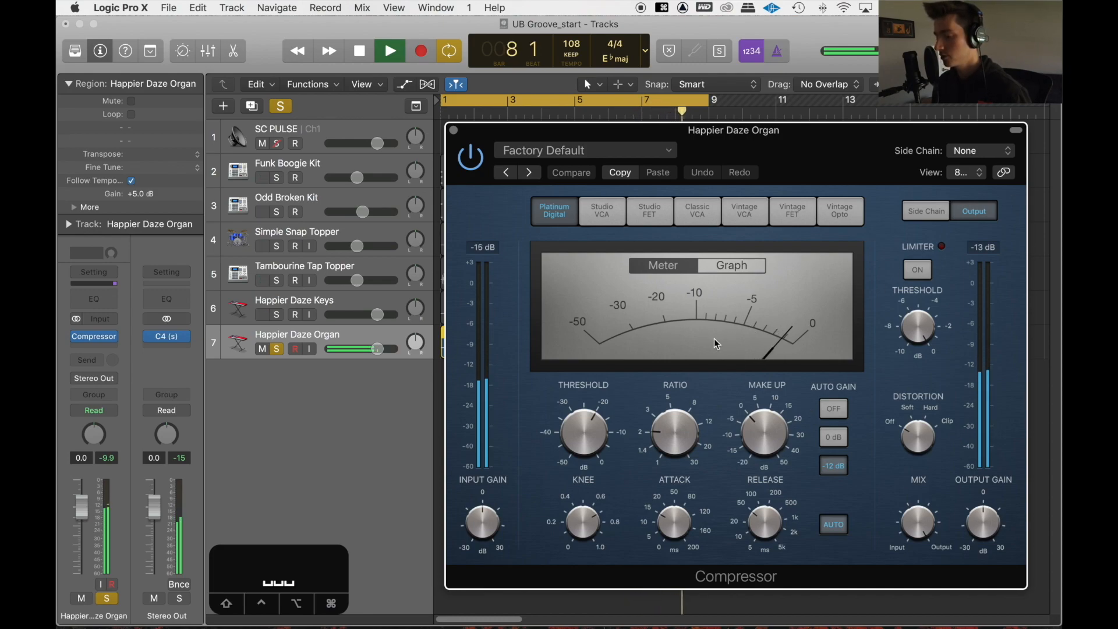
- Set the organ Compressor's side chain source to Bus 10 and briefly play the soloed organ
key("space")
left_click(960, 153)
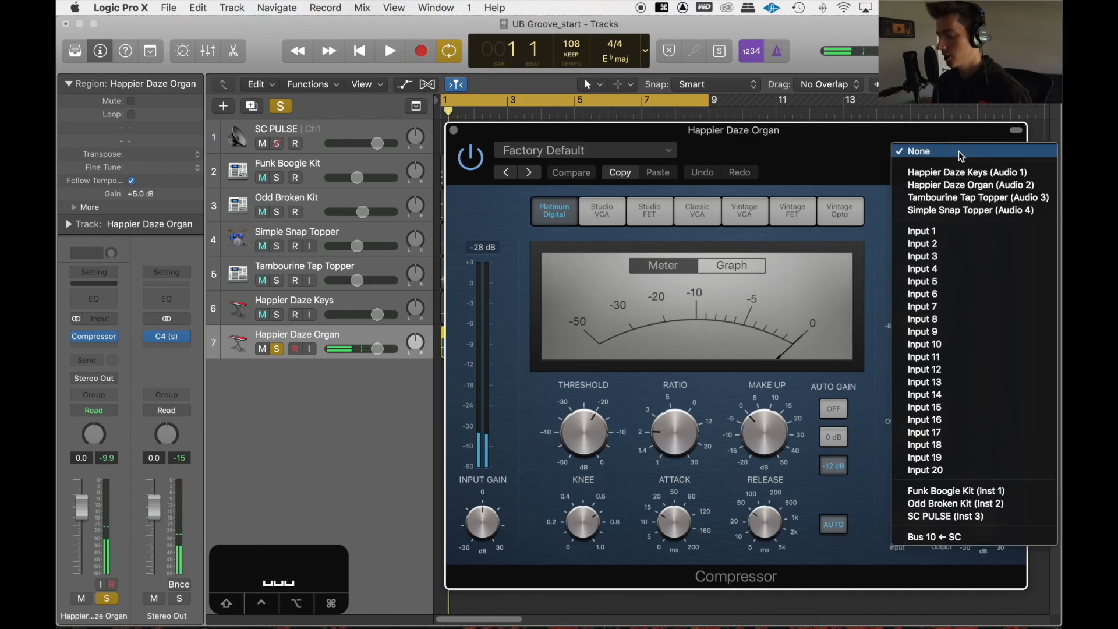
left_click(935, 539)
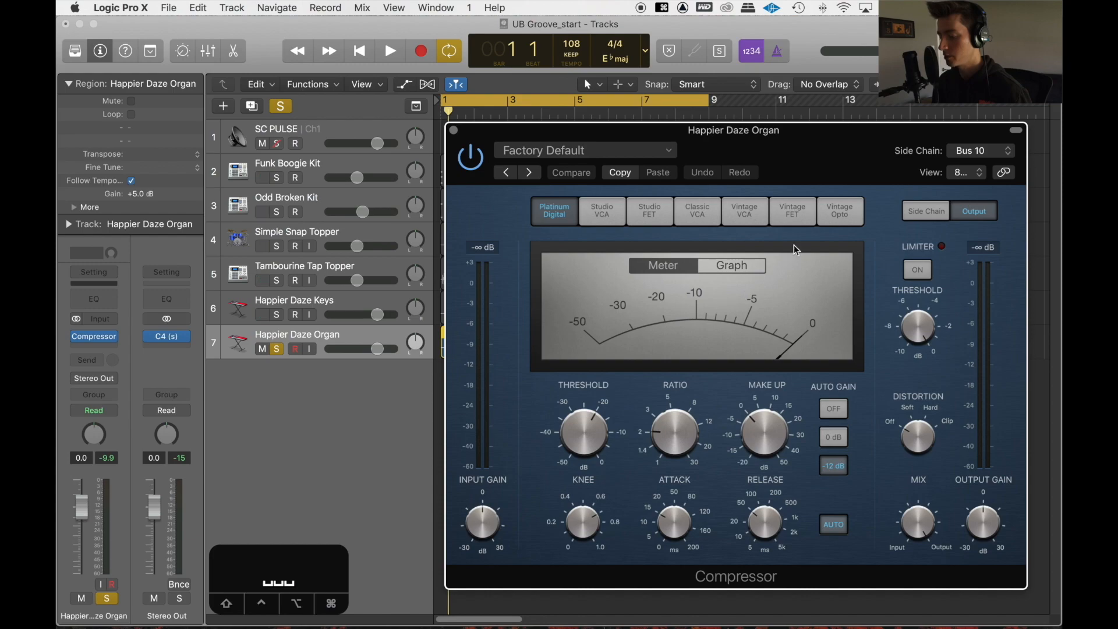
key("space")
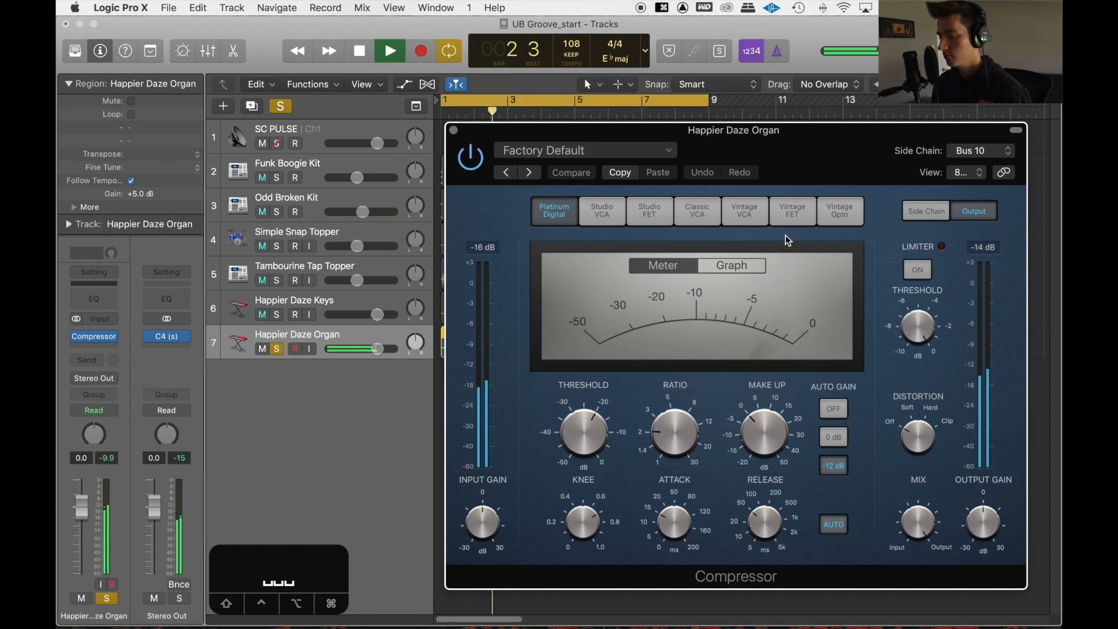
key("space")
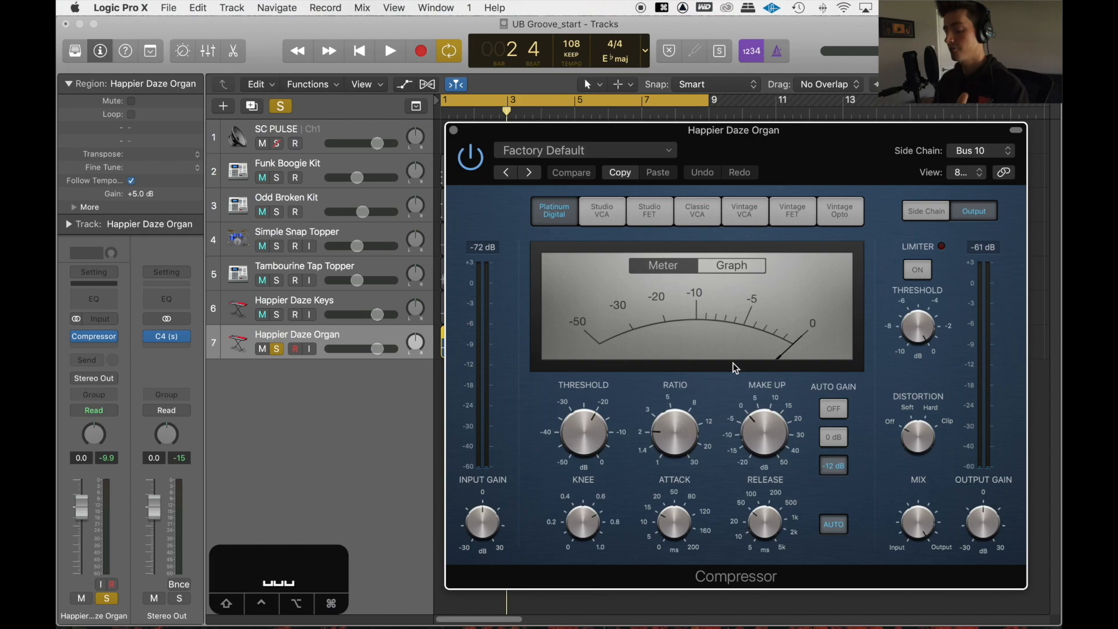
- Turn off auto gain and auto release on the organ Compressor and shorten its attack during playback
left_click(834, 409)
left_click(838, 532)
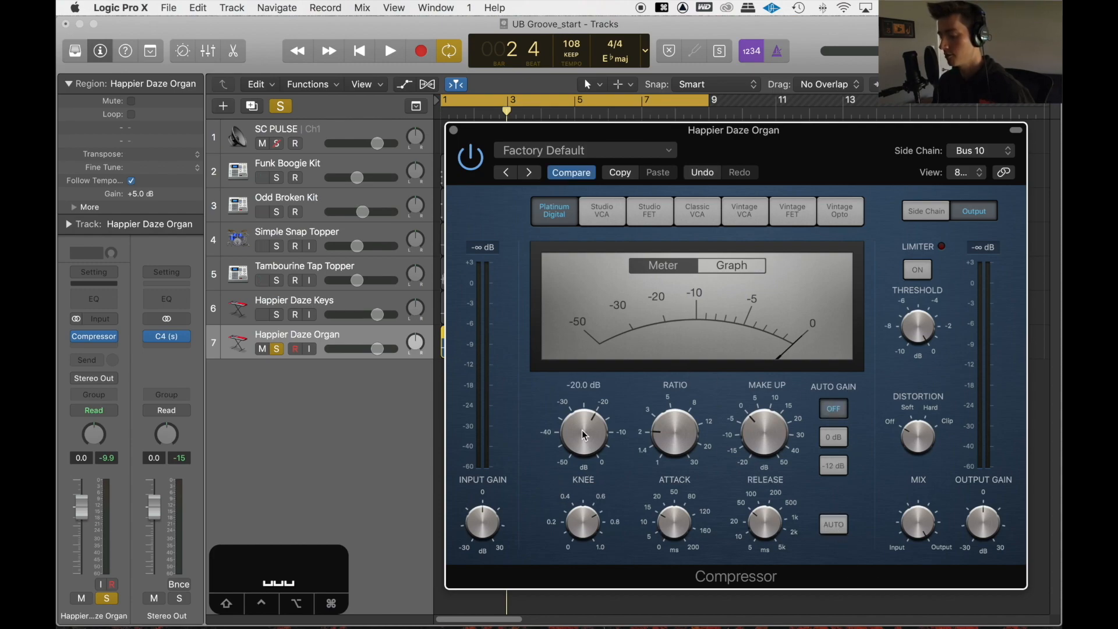
key("space")
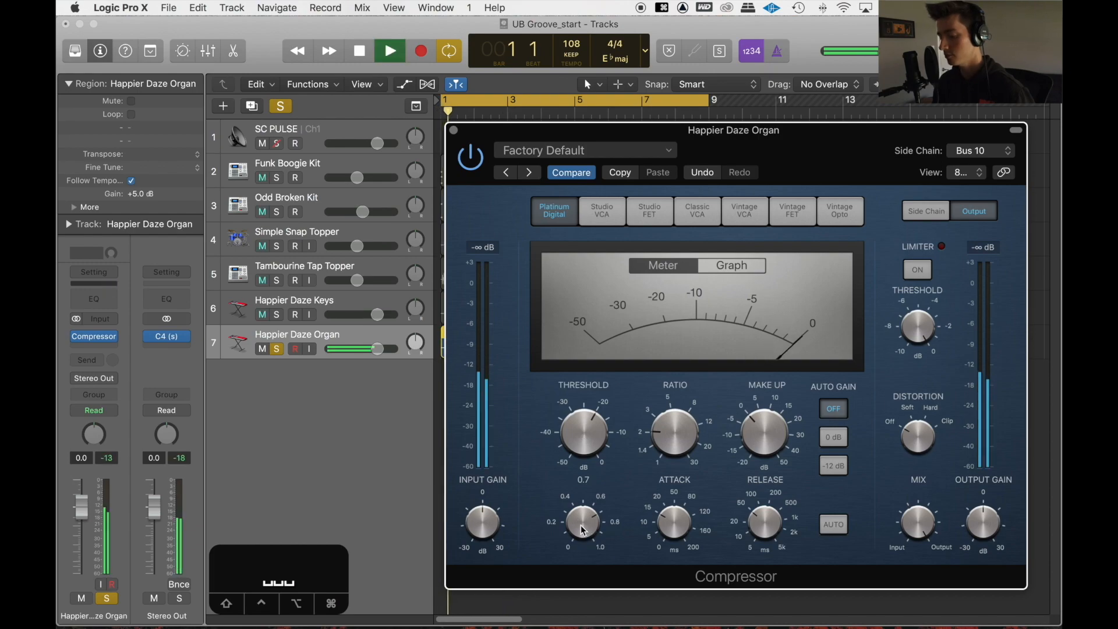
left_click_drag(675, 523, 683, 547)
- Lower the organ Compressor's threshold to -33 dB and raise its ratio and make-up gain slightly
left_click_drag(584, 430, 560, 474)
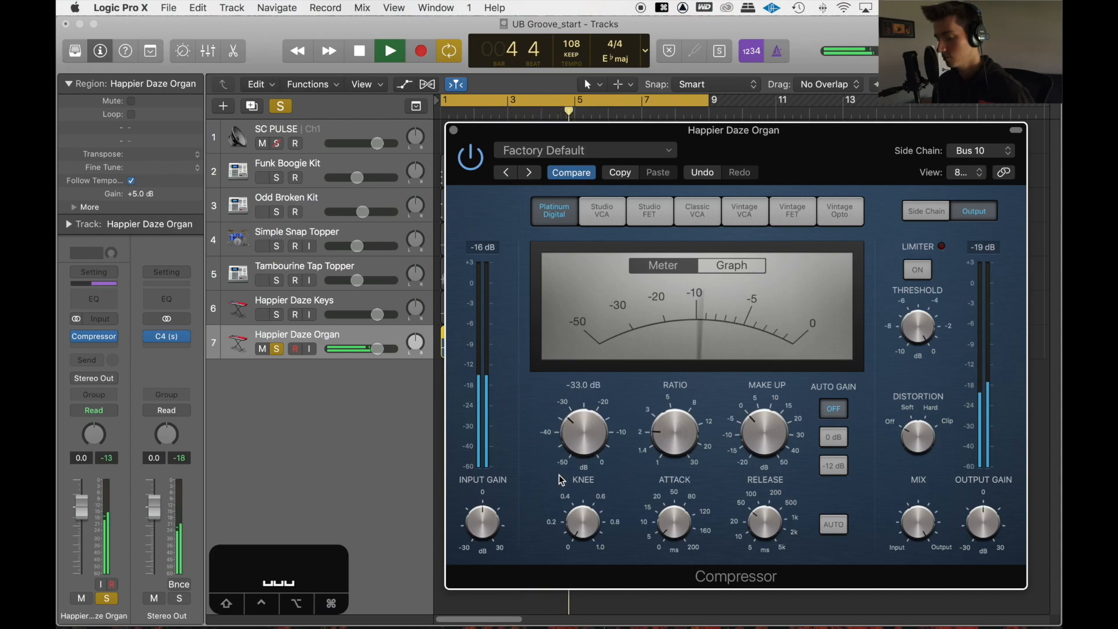
left_click_drag(673, 436, 690, 414)
left_click_drag(763, 426, 764, 417)
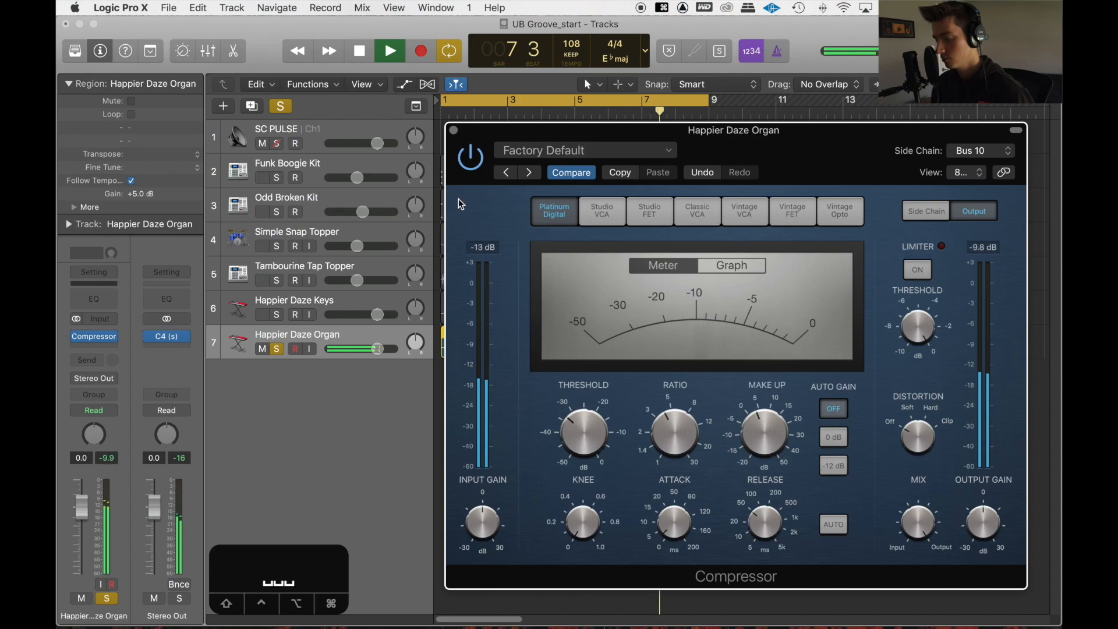
- Show the Compressor's side chain detection settings, then stop playback, unsolo the organ and close the plug-in
left_click(938, 212)
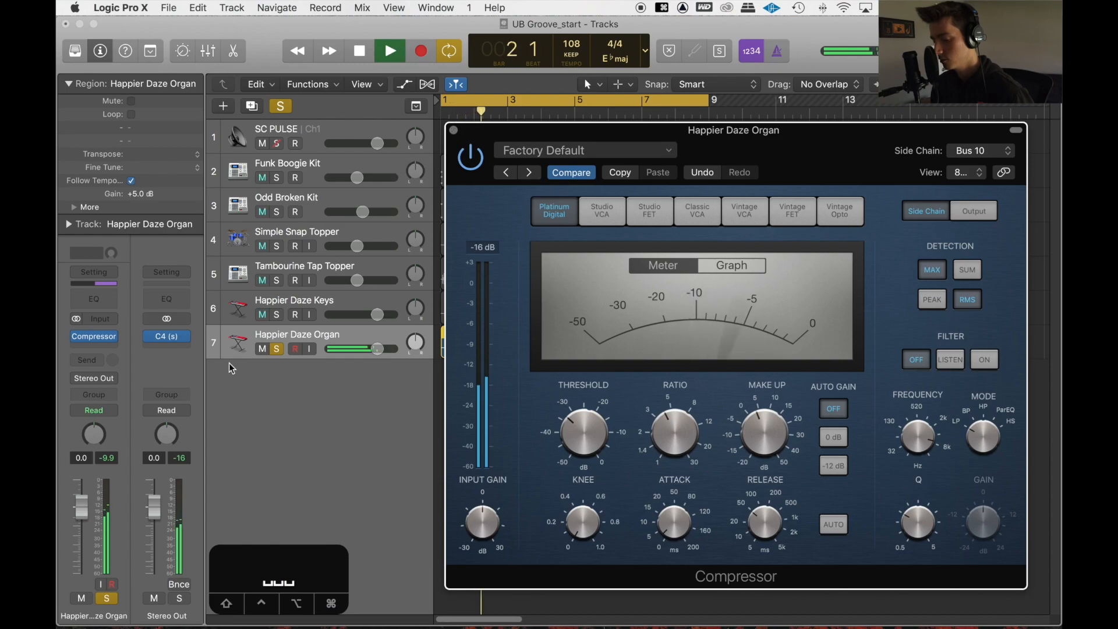
key("space")
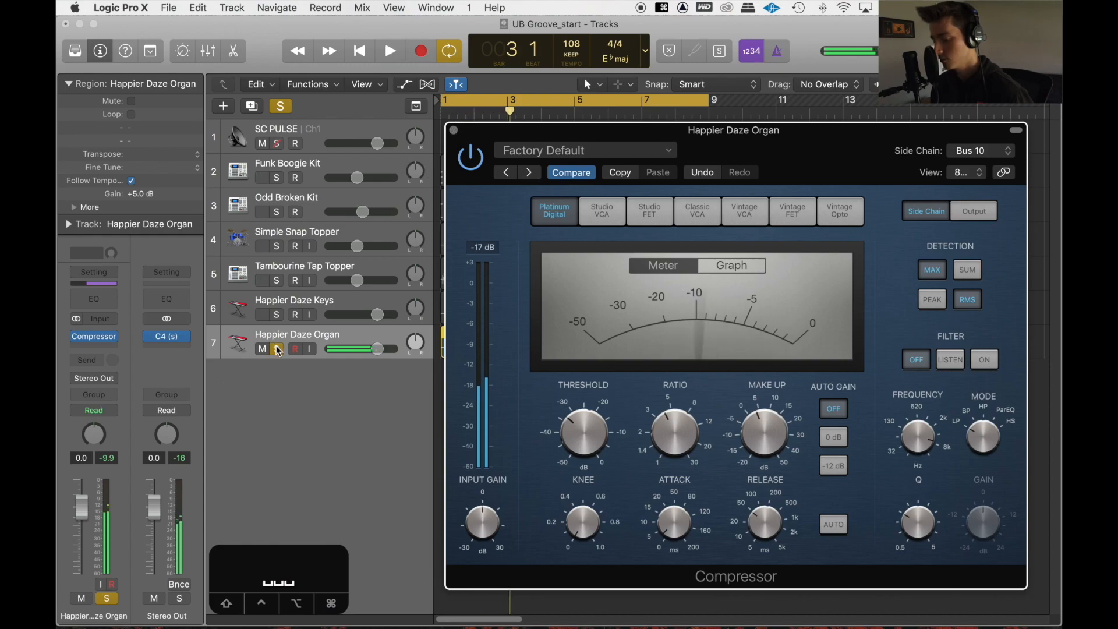
left_click(278, 349)
left_click(453, 131)
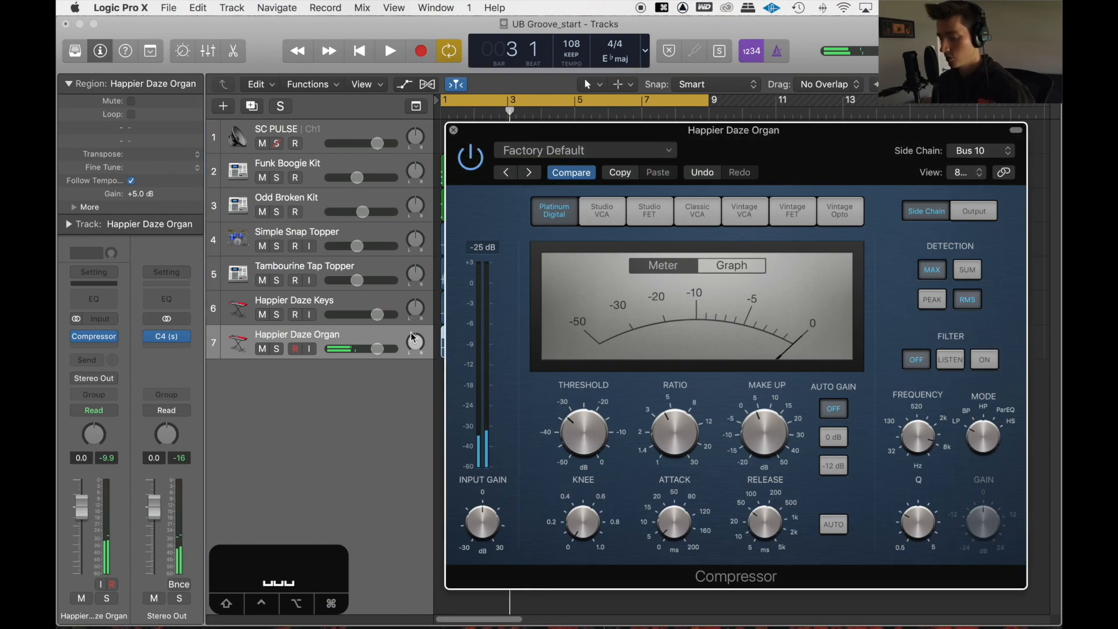
left_click(453, 131)
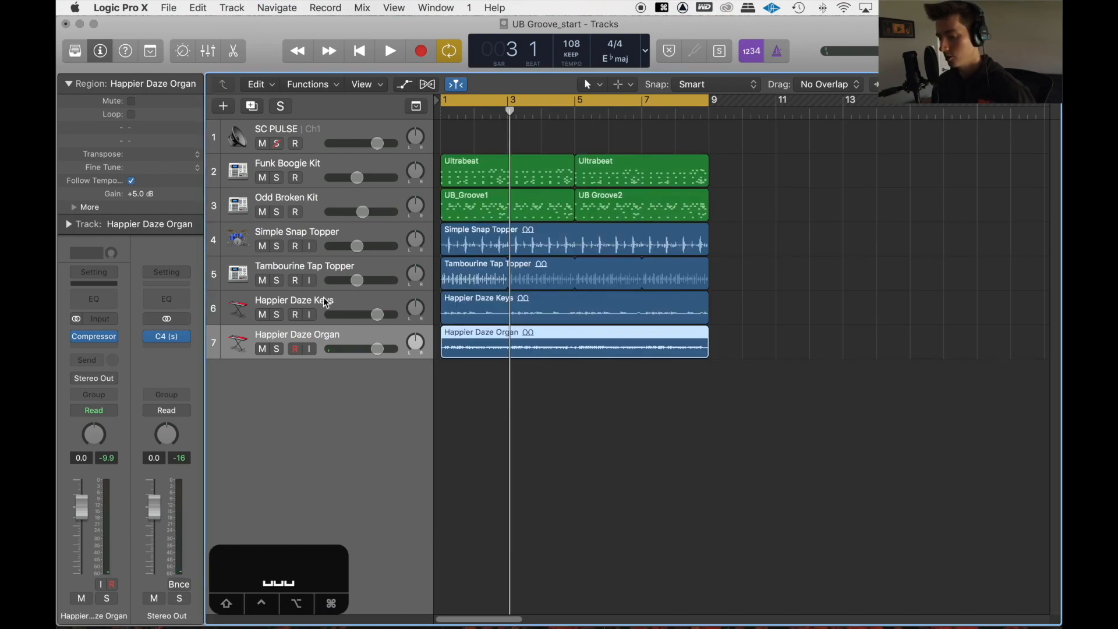
- Copy the organ's Compressor to the Happier Daze Keys channel in the mixer and close the mixer
left_click(327, 302)
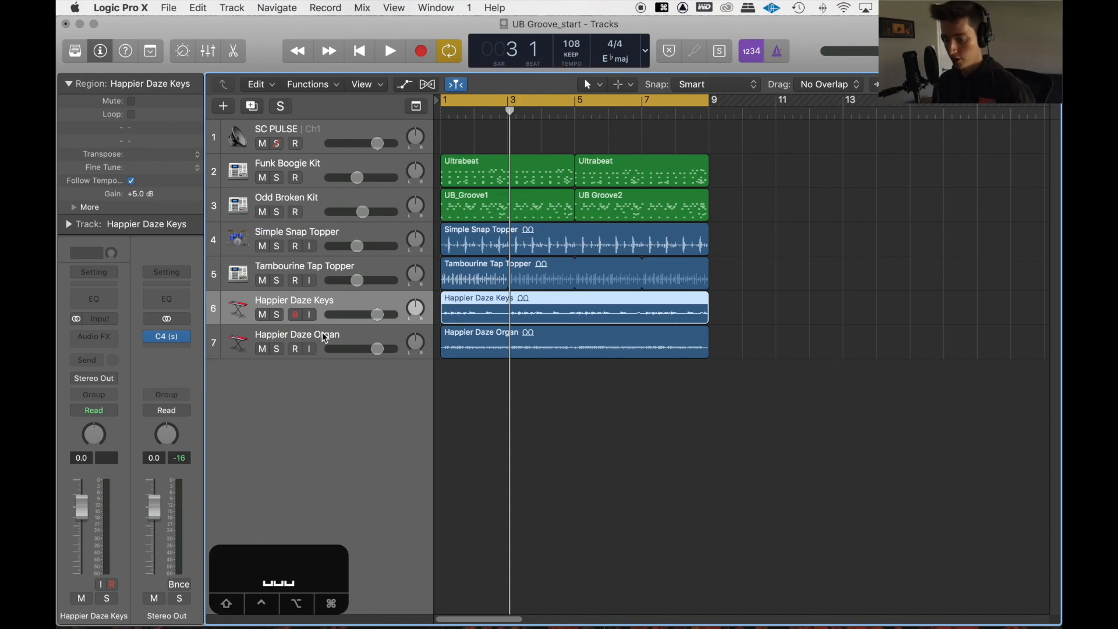
key("super+2")
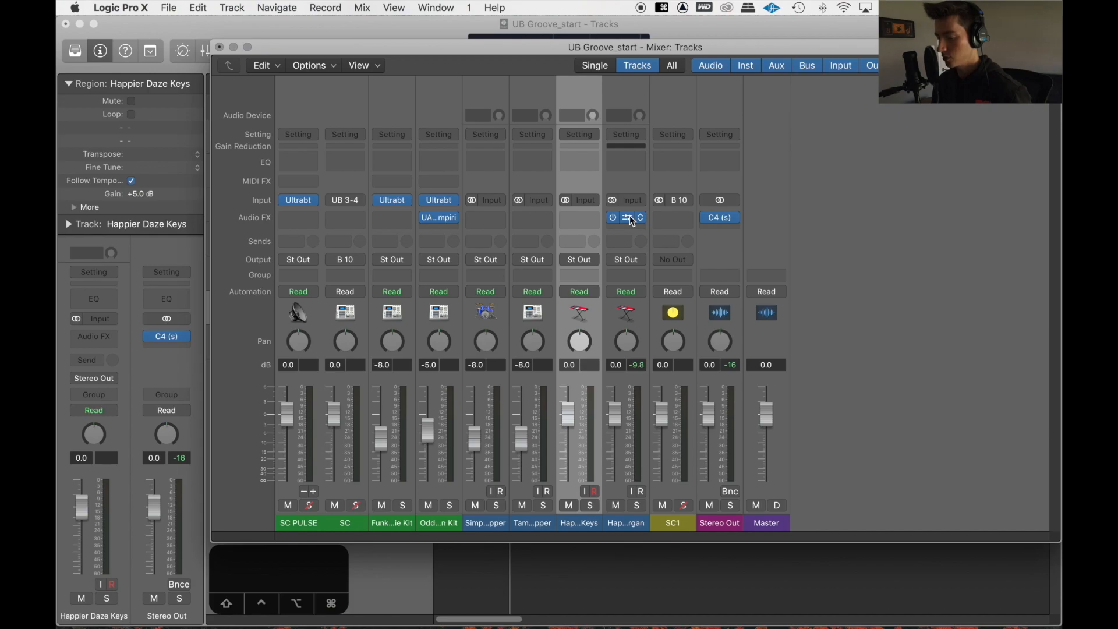
left_click_drag(625, 217, 582, 218)
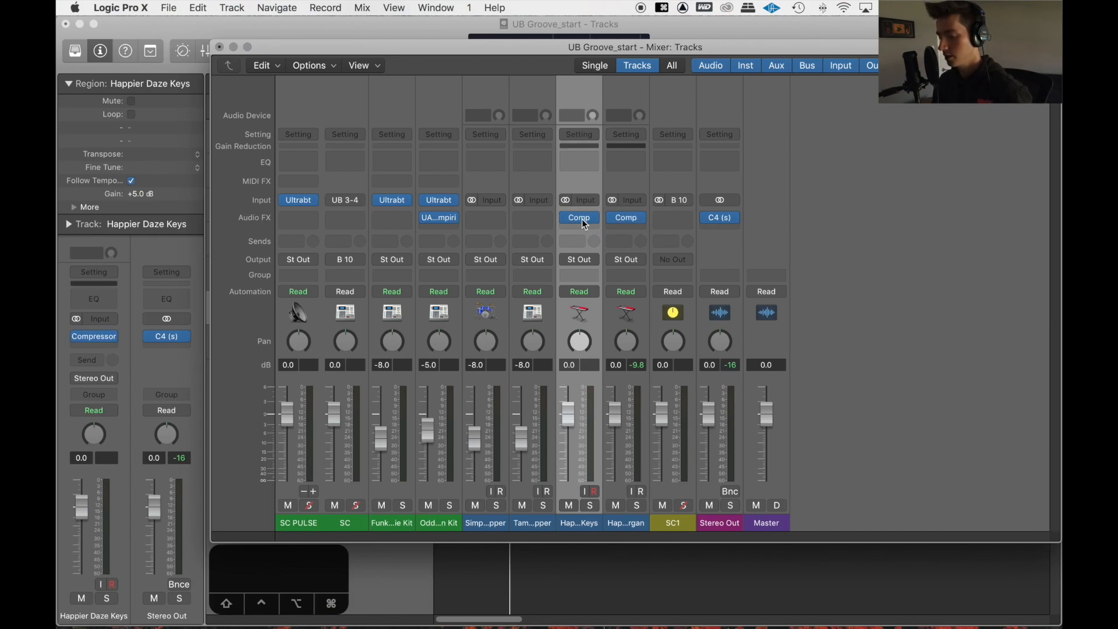
left_click(219, 47)
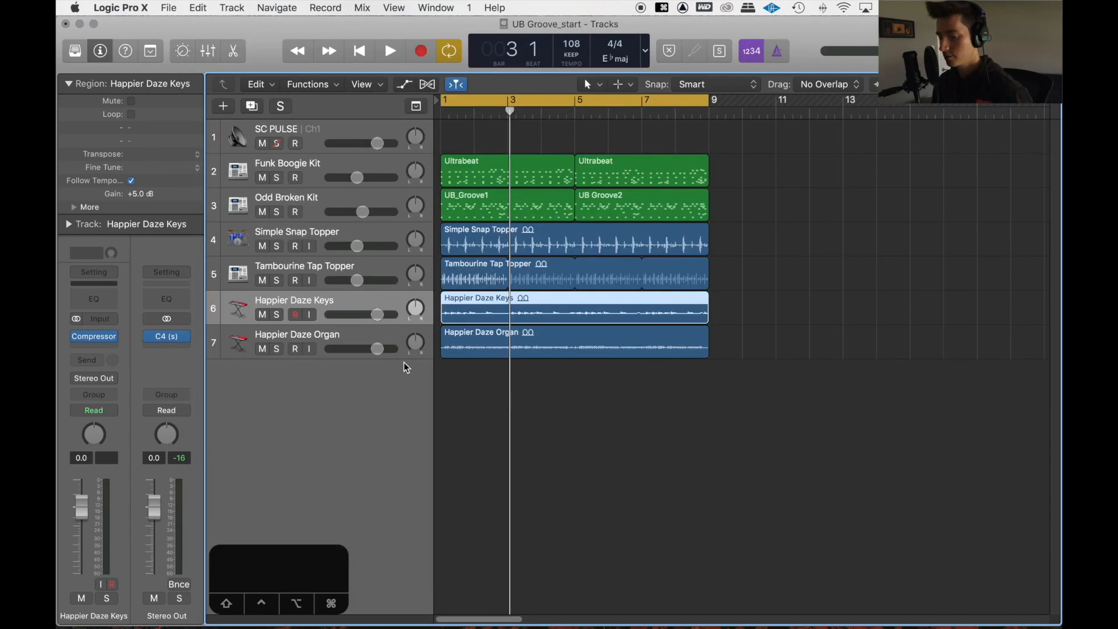
- Play the Happier Daze Keys soloed while checking its Compressor, then unsolo it and play the full groove
left_click(278, 314)
key("space")
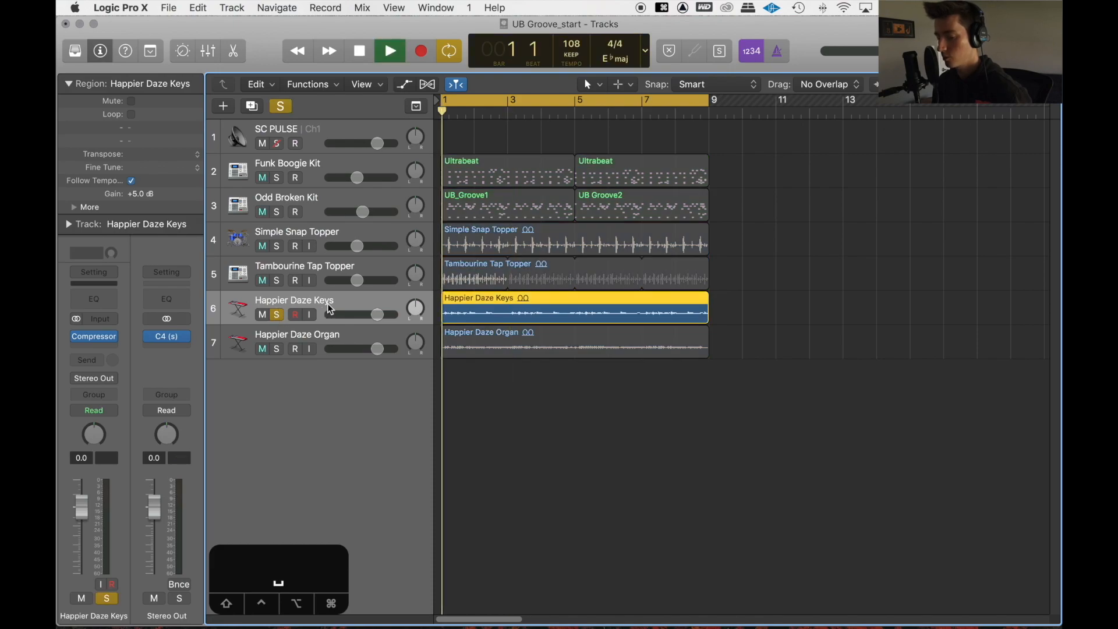
left_click(93, 337)
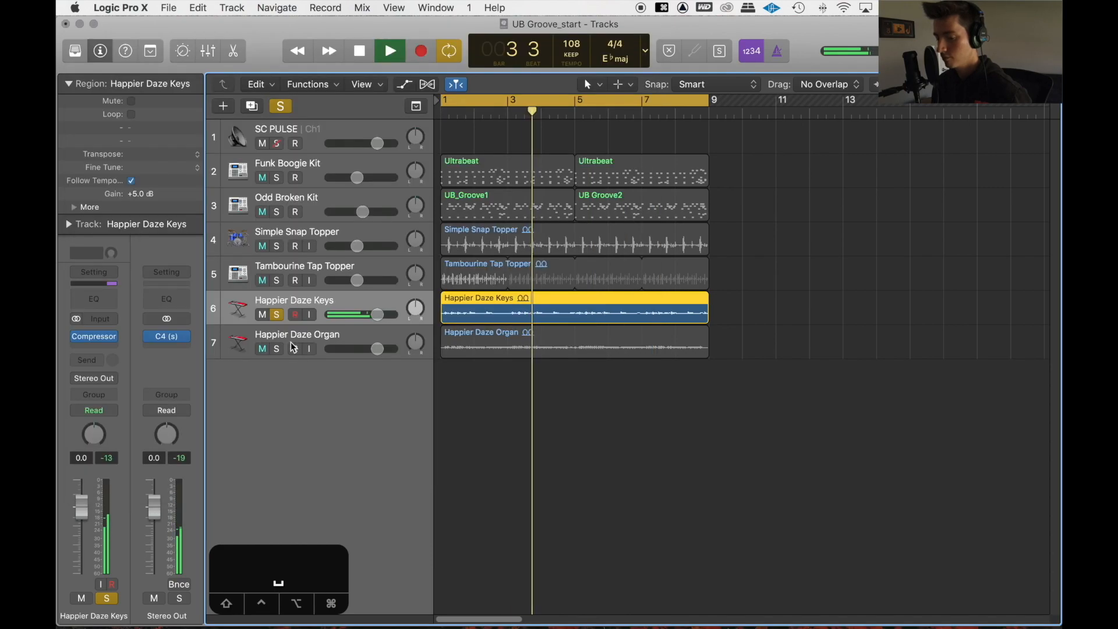
left_click(79, 40)
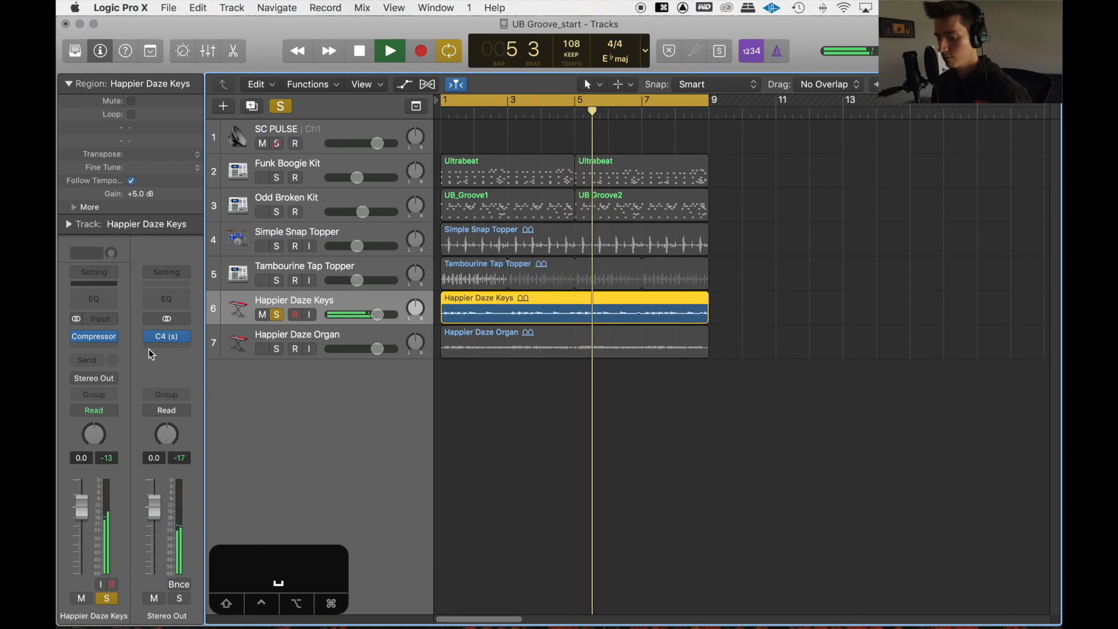
key("space")
left_click(276, 315)
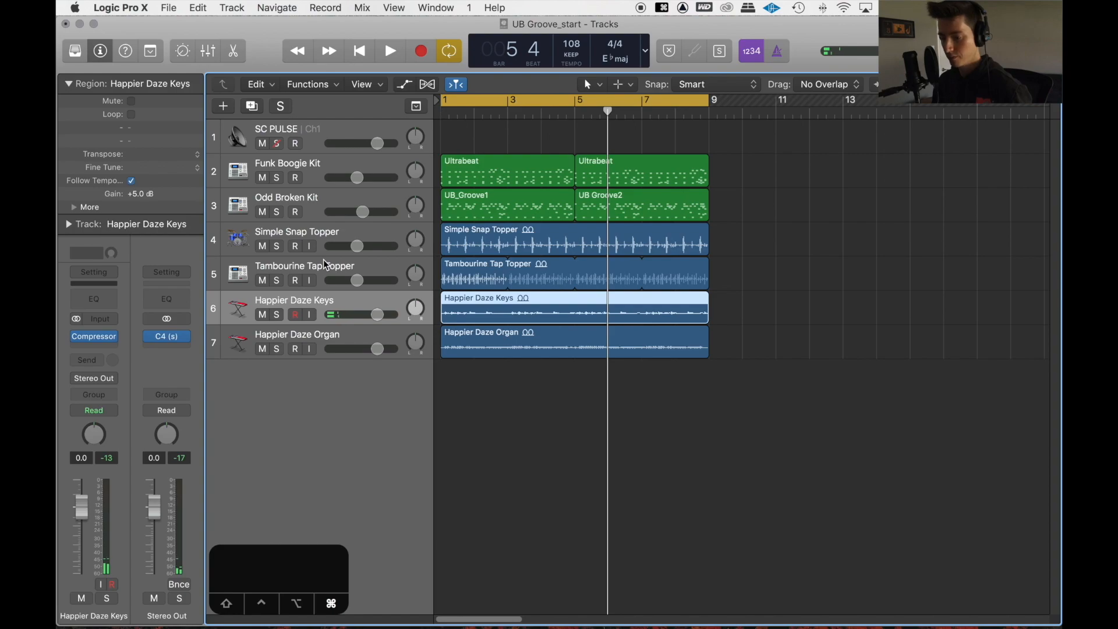
key("space")
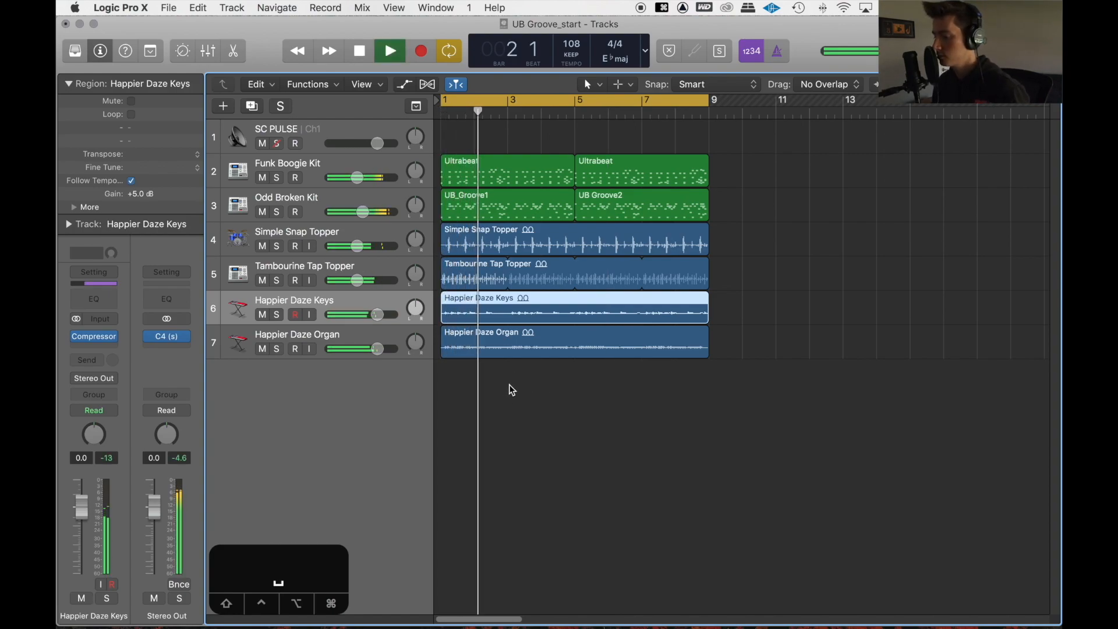
key("space")
- Copy the Compressor to the Tambourine Tap Topper and Simple Snap Topper channels in the mixer and close the mixer
left_click(774, 273)
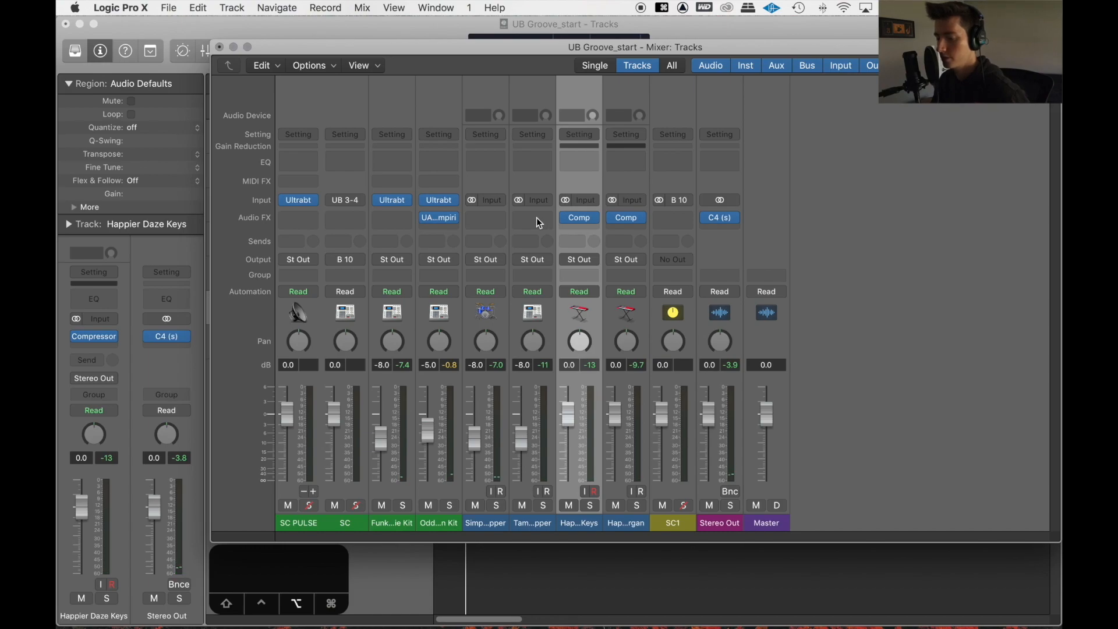
left_click_drag(529, 220, 489, 218)
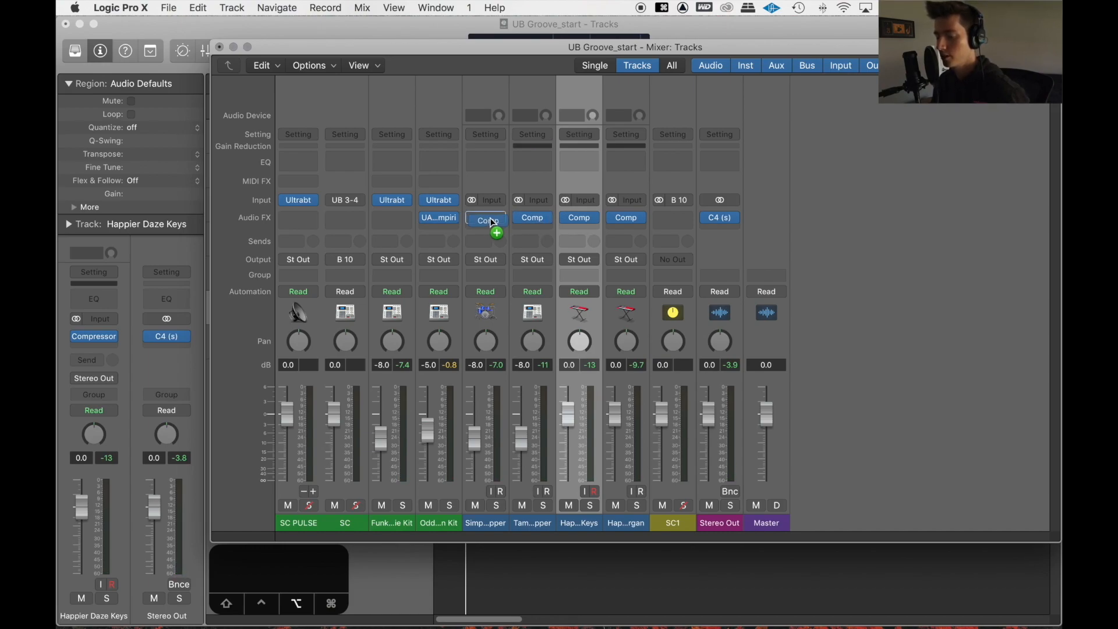
left_click(220, 47)
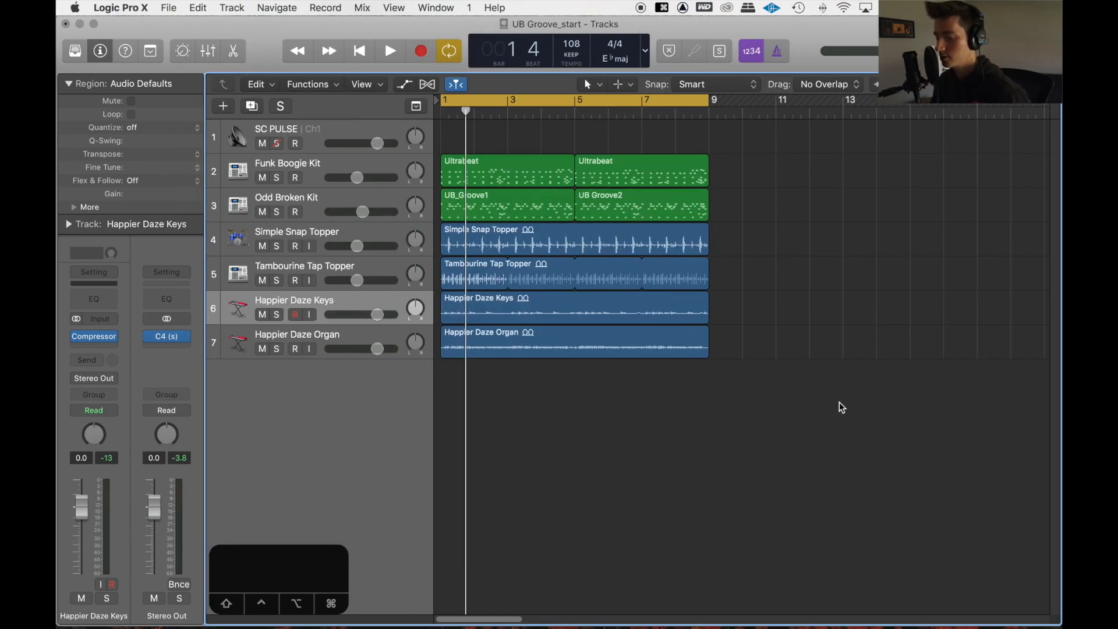
- Set the threshold of the Simple Snap Topper's Compressor to -24 dB while the groove plays, then close the plug-in
key("space")
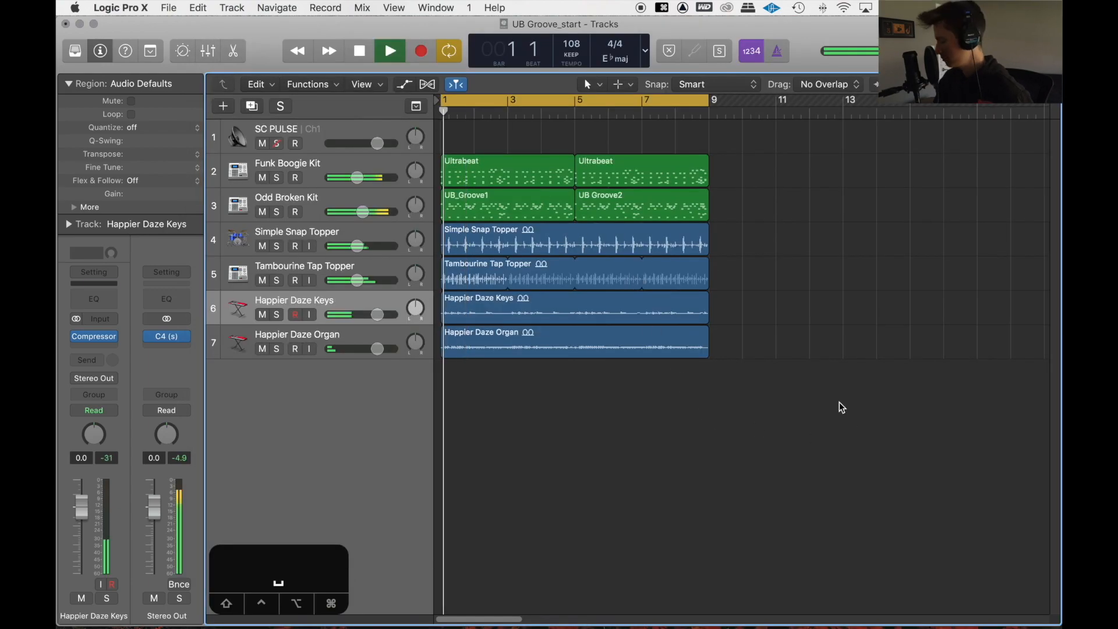
left_click(339, 233)
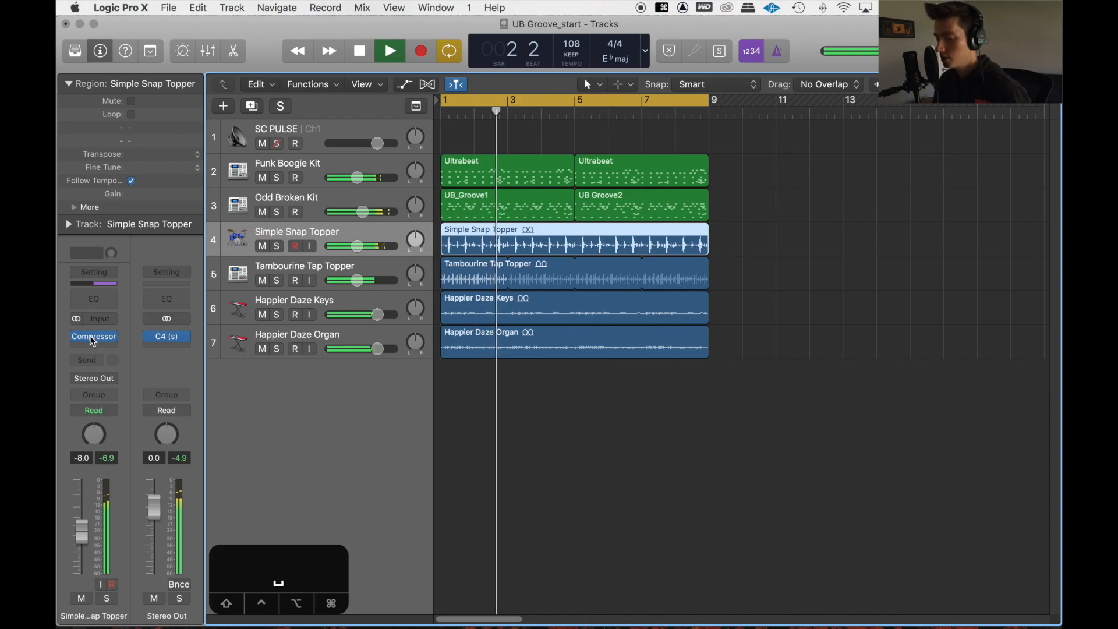
left_click(92, 338)
left_click_drag(434, 53, 796, 109)
key("space")
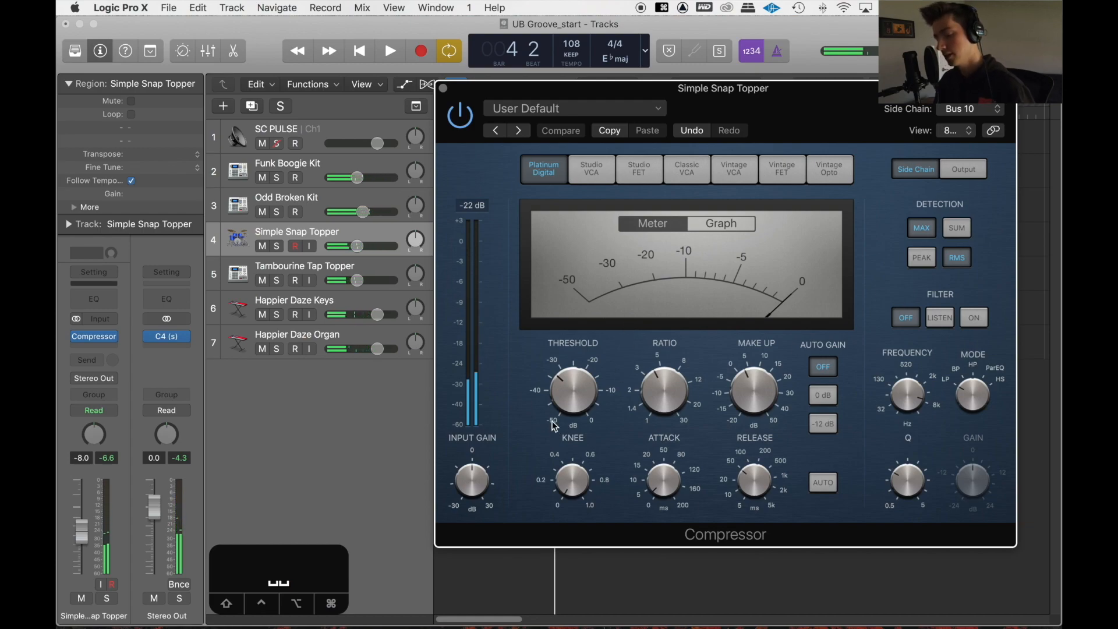
left_click_drag(804, 100, 937, 118)
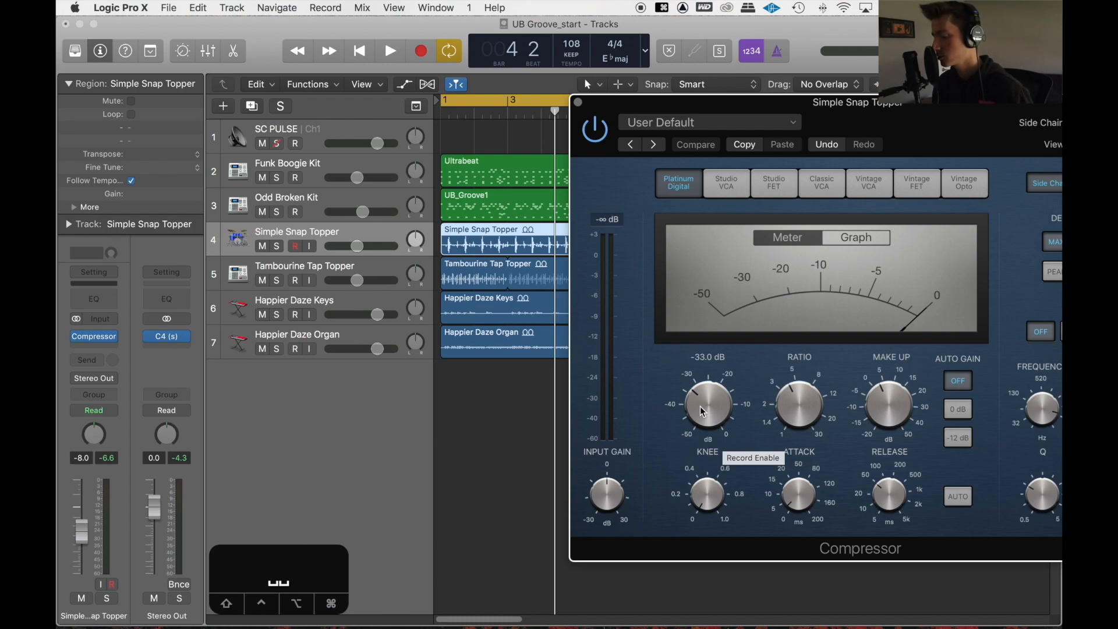
key("space")
left_click_drag(703, 412, 717, 383)
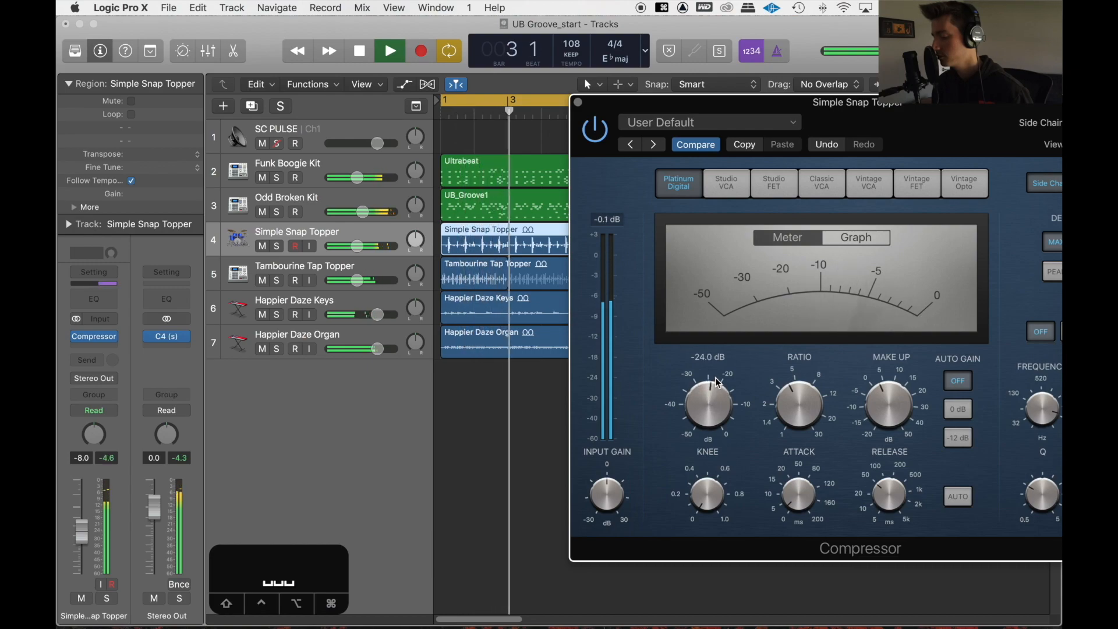
left_click_drag(717, 382, 717, 383)
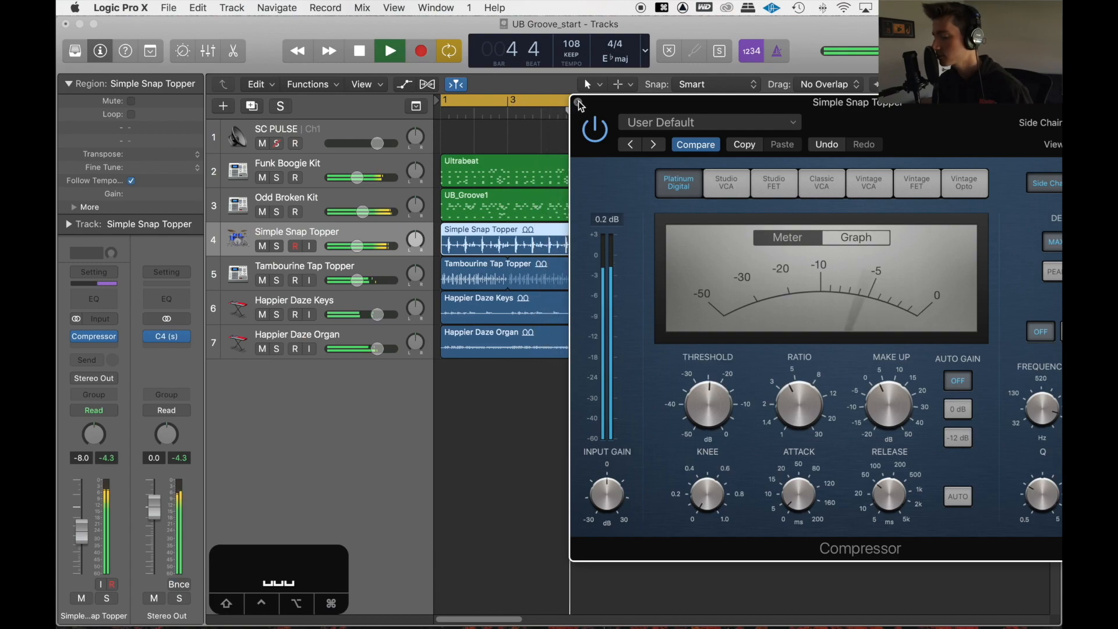
left_click(578, 103)
- Listen to the full groove, save the project and stop playback
left_click(788, 231)
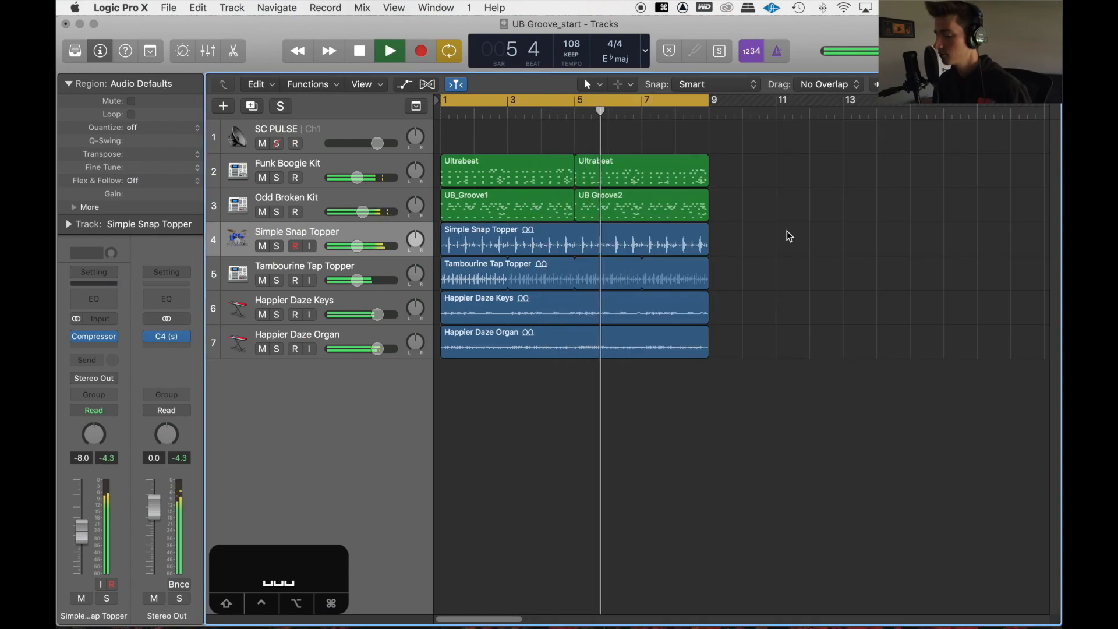
key("super+s")
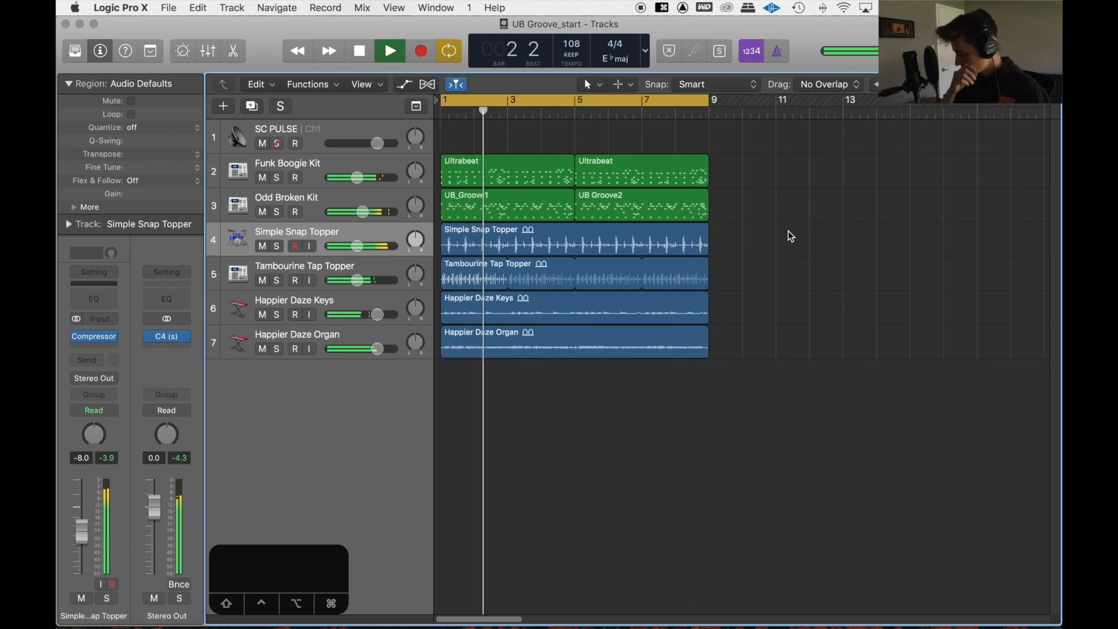
key("space")
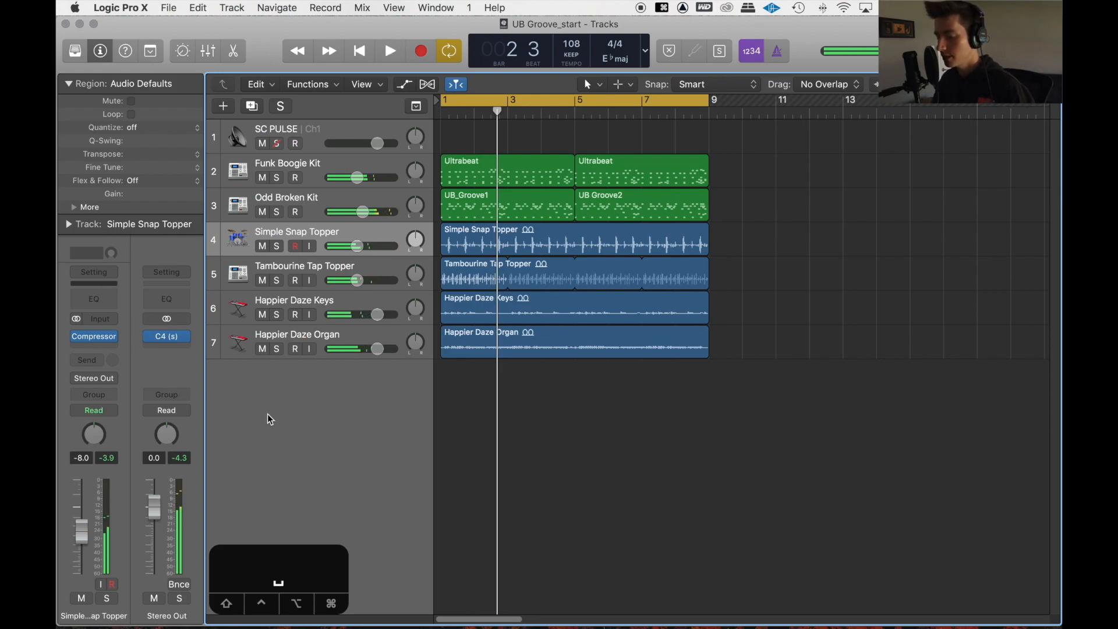
- Create a software instrument track below the Happier Daze Organ and load Alchemy as its instrument
double_click(358, 408)
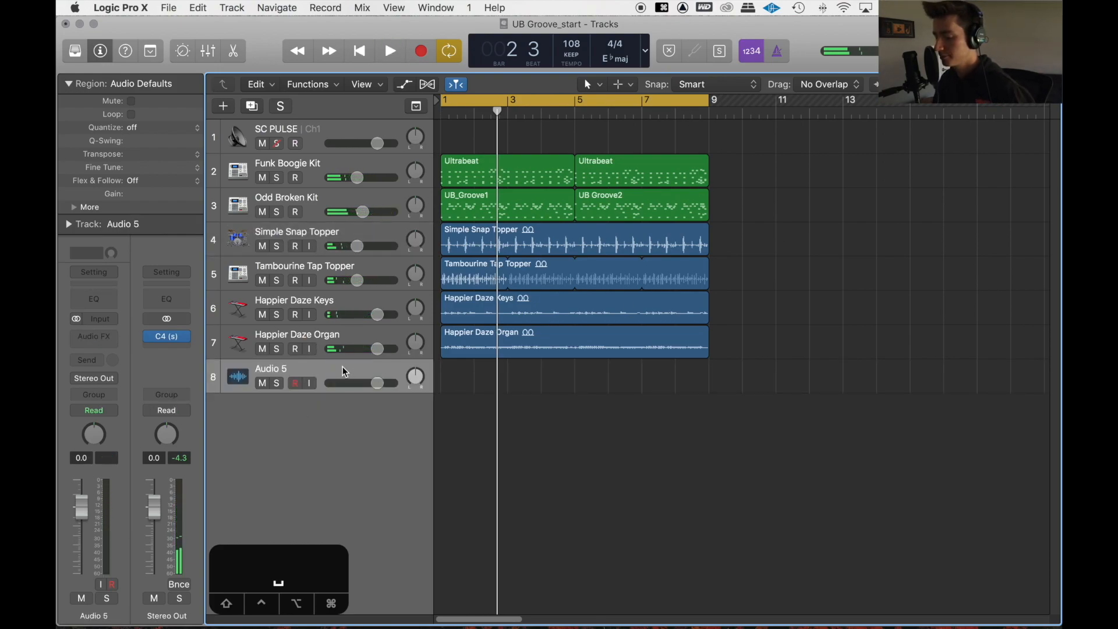
key("BackSpace")
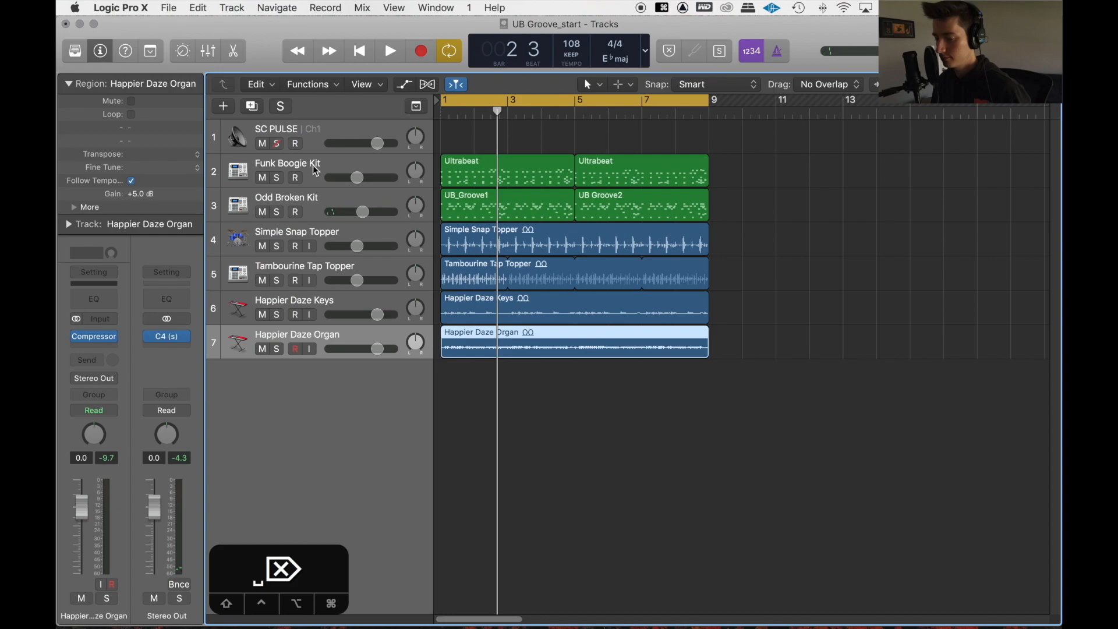
left_click(315, 170)
double_click(370, 395)
left_click(96, 312)
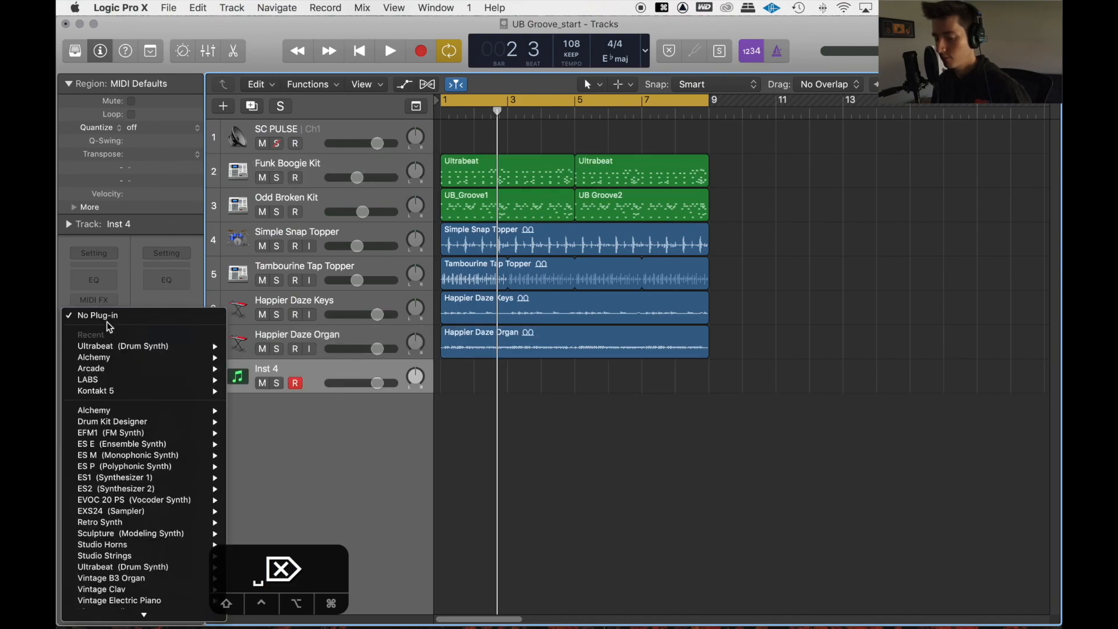
left_click(236, 411)
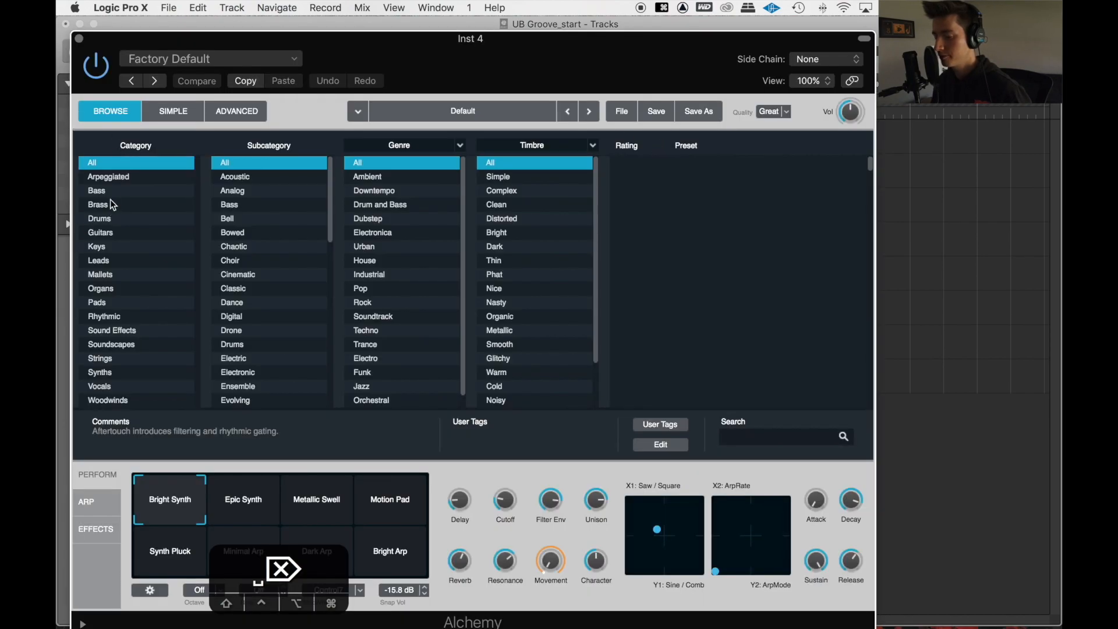
- Filter Alchemy's presets by the Bass category and Urban genre, load the 808 Bass preset and close the plug-in
left_click(110, 192)
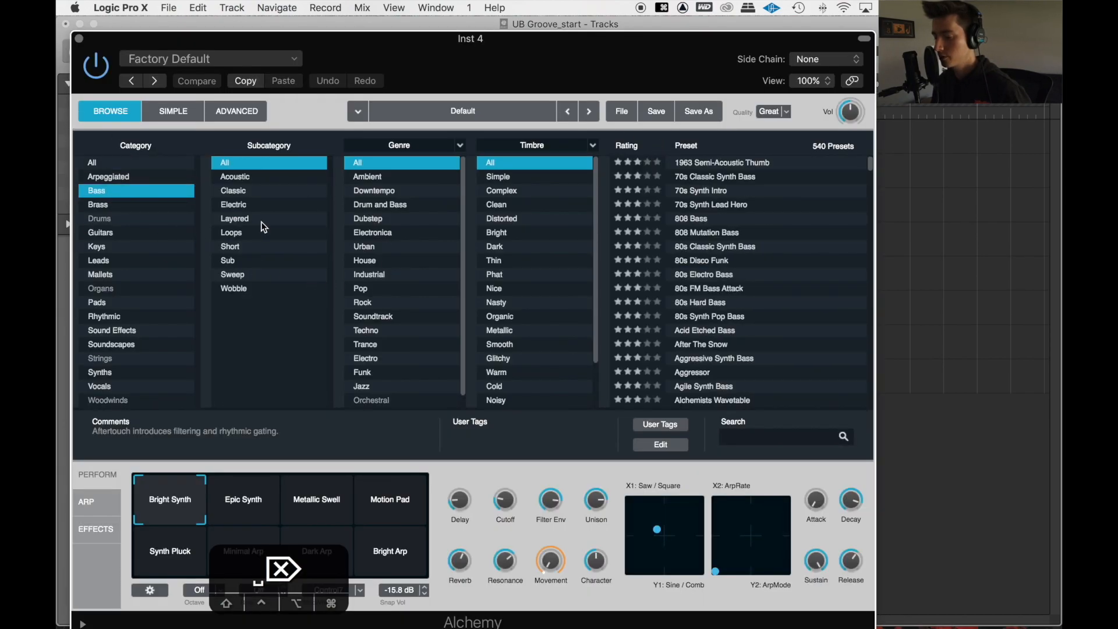
left_click(380, 247)
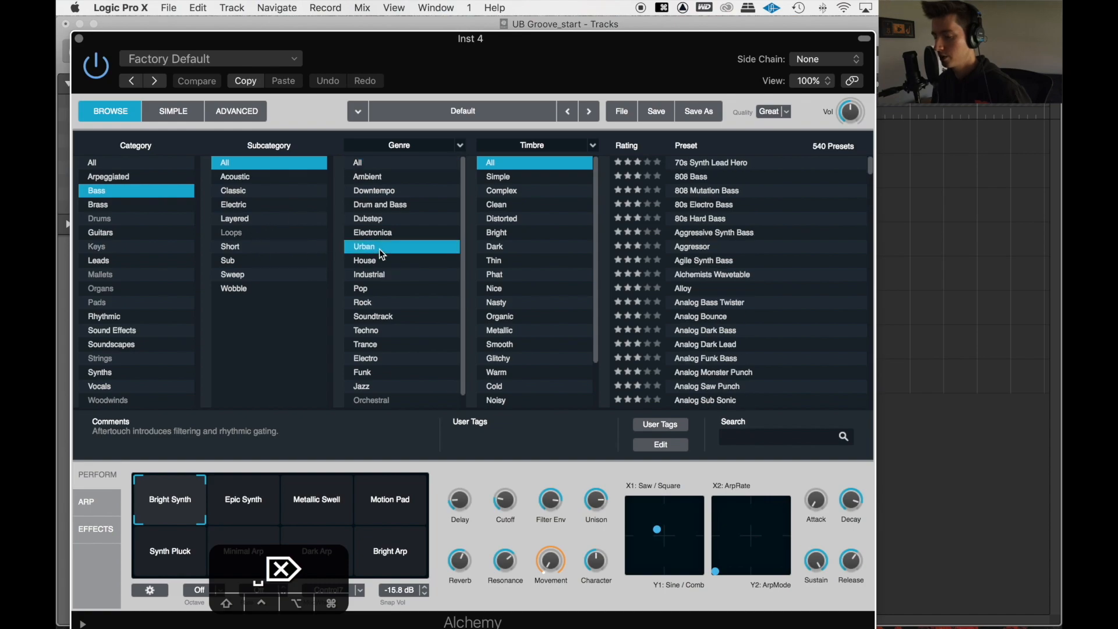
left_click(732, 181)
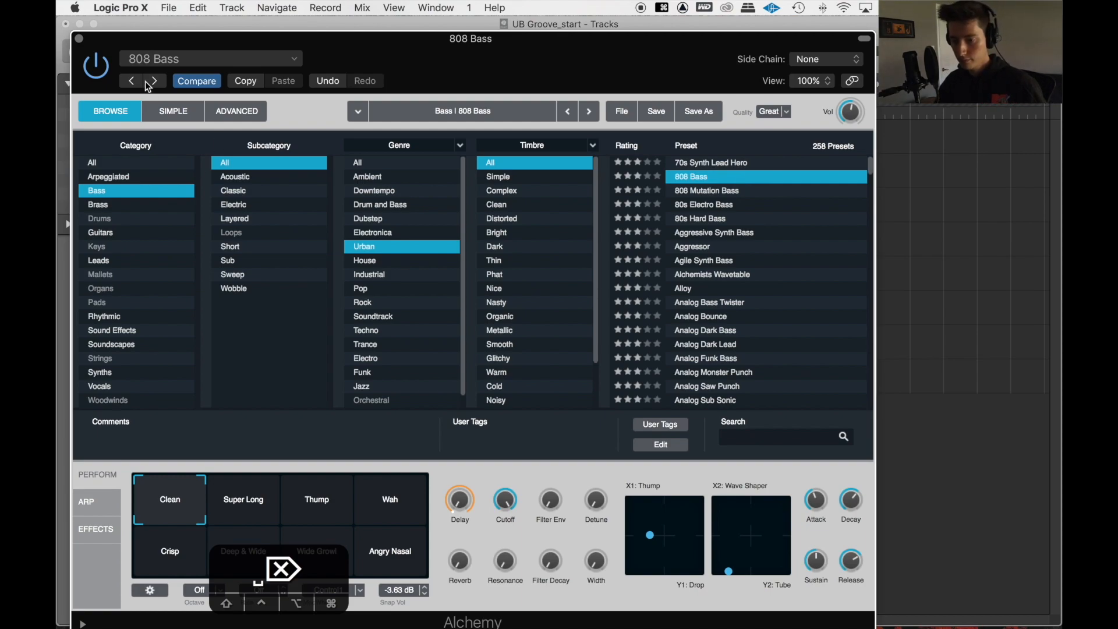
key("super+w")
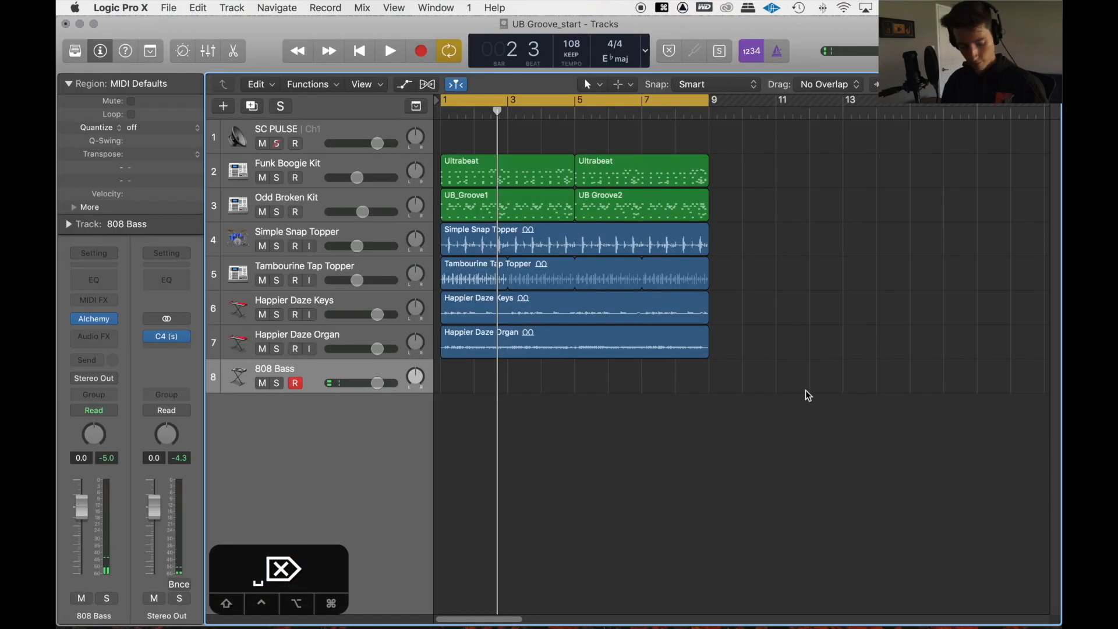
- Rehearse over the playing groove, then record an eight-bar MIDI bass part on the 808 Bass track
key("space")
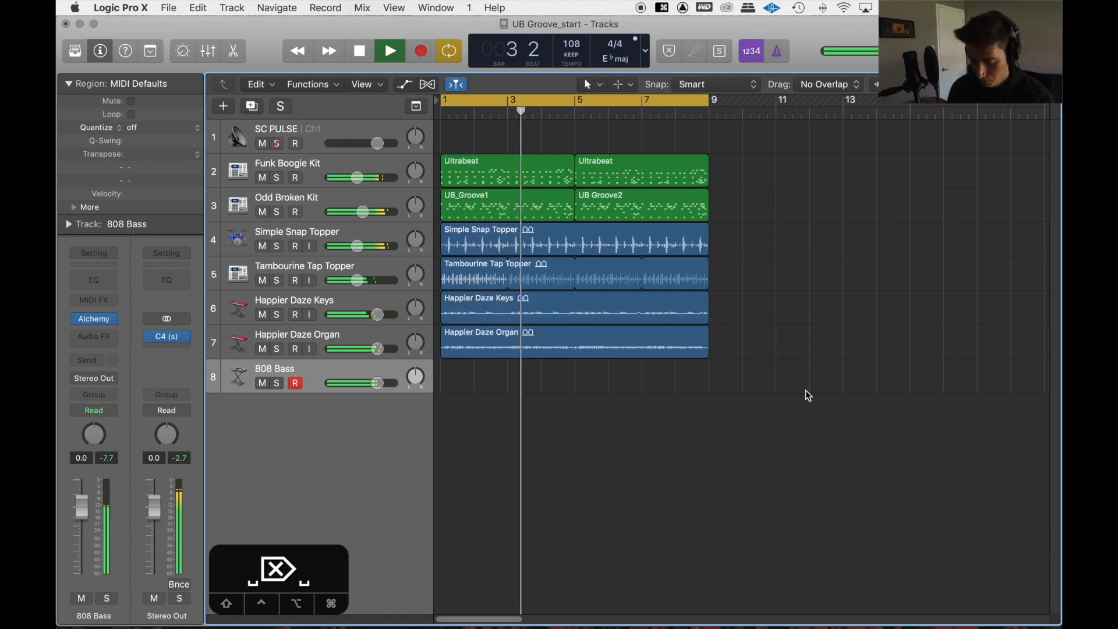
key("space")
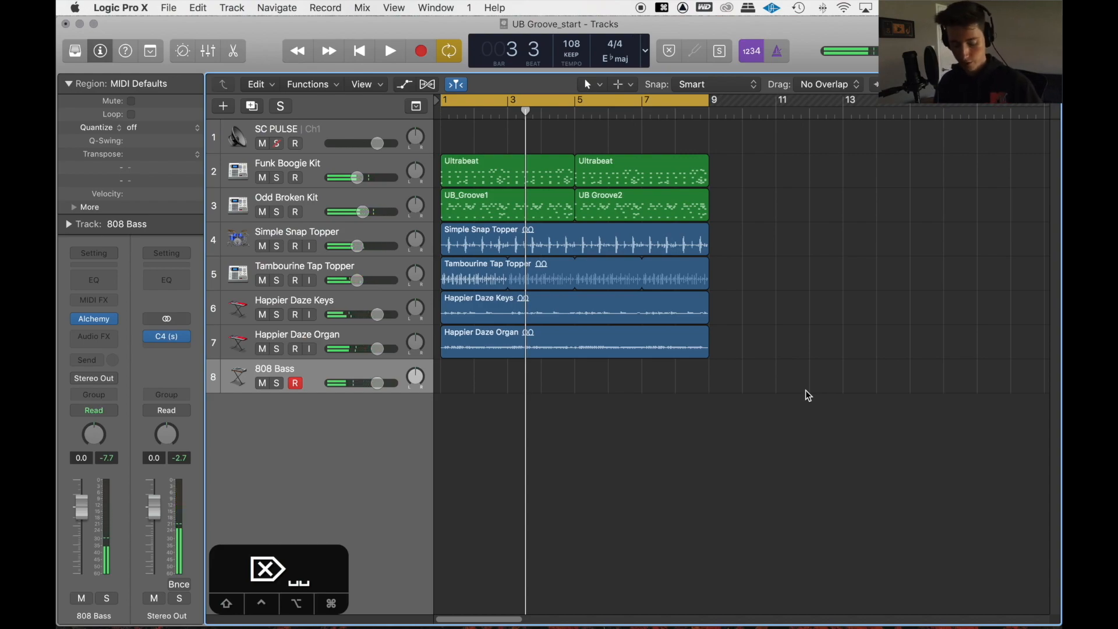
key("r")
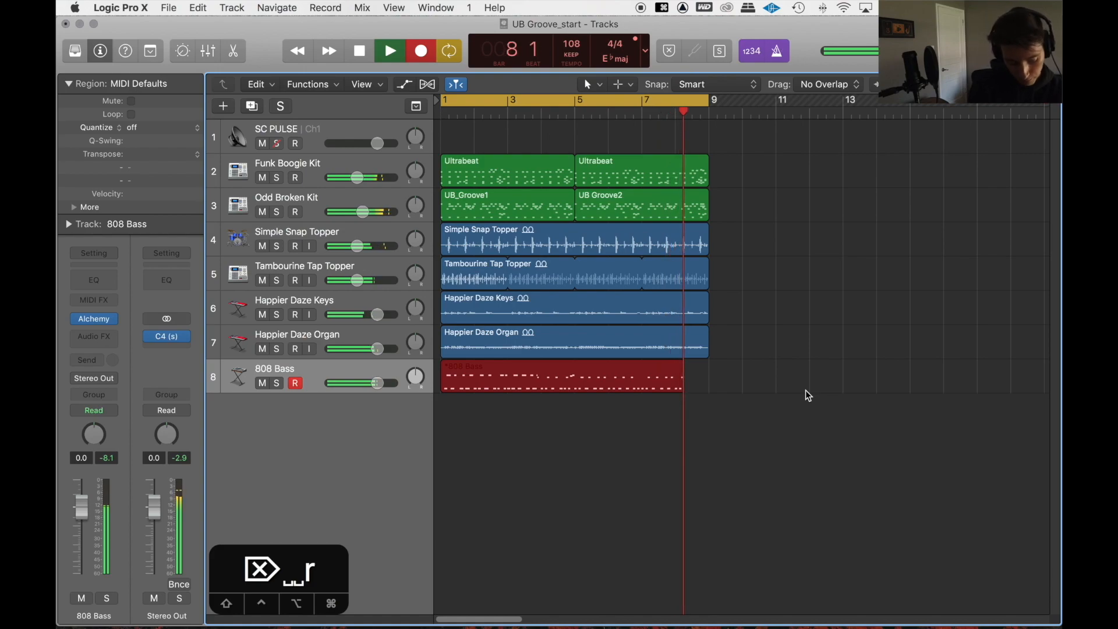
key("space")
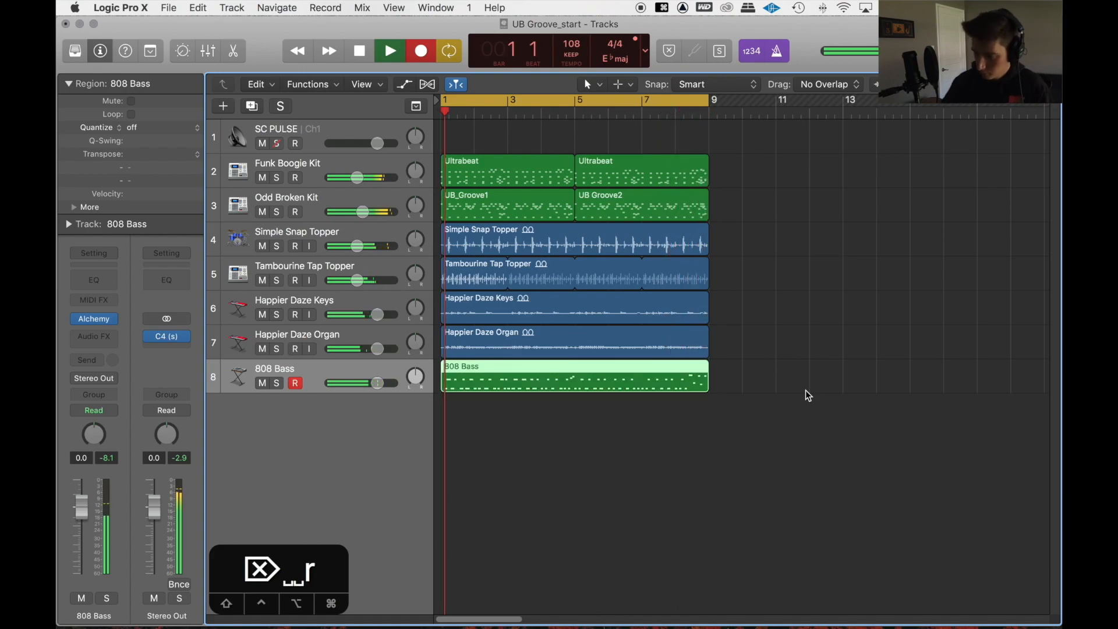
- Open the recorded 808 Bass region in the Piano Roll and quantize all its notes to 1/16 Note
left_click(567, 384)
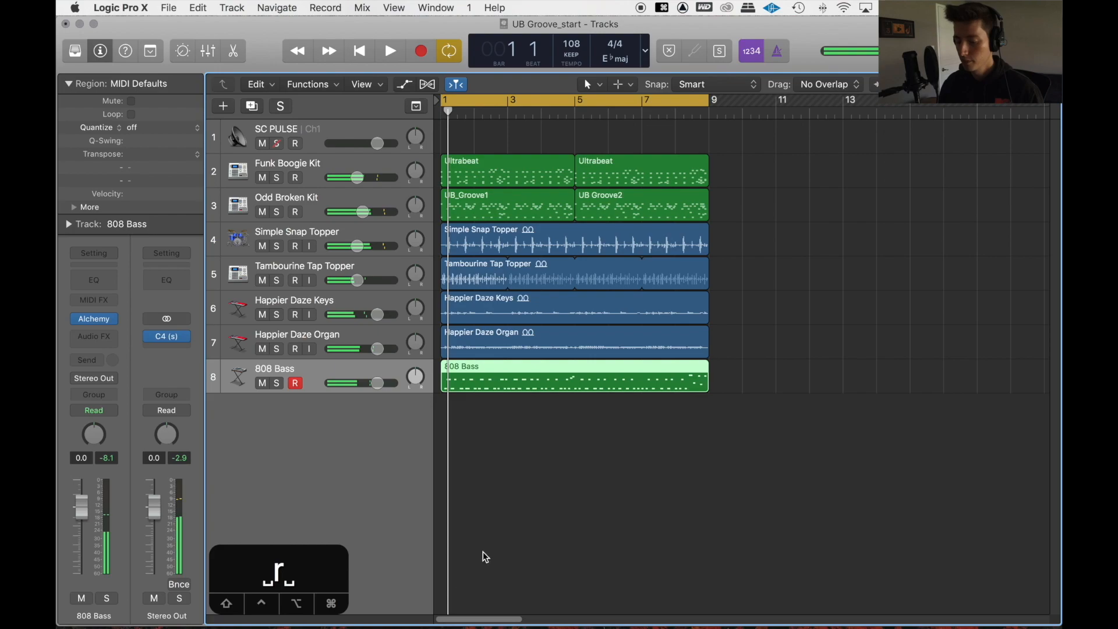
key("e")
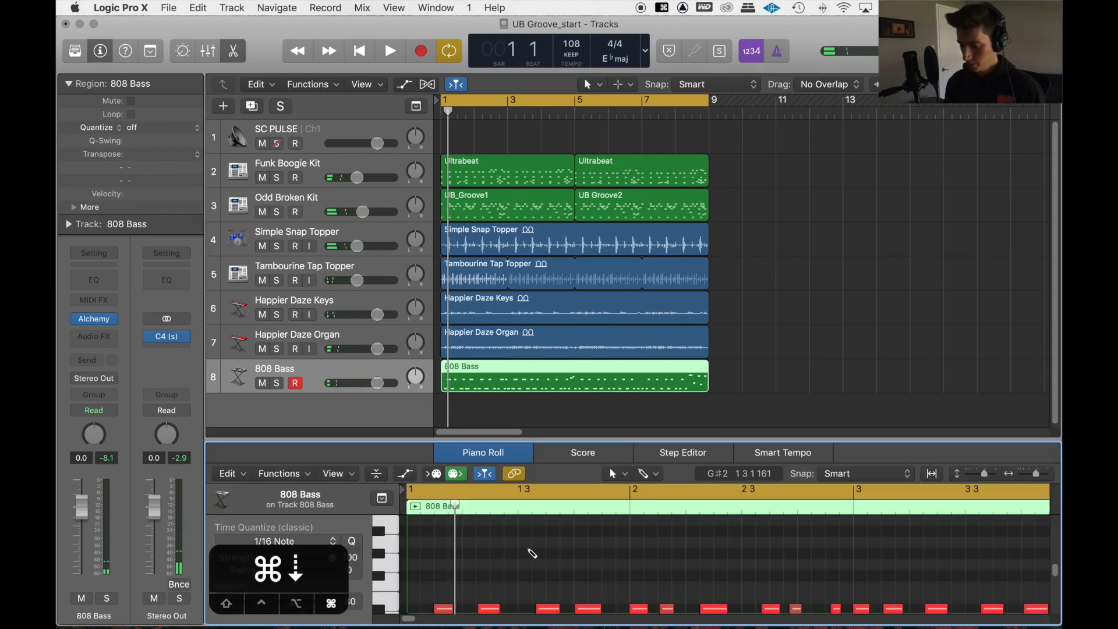
key("super+Up")
key("super+Up")
key("super+Up")
key("super+Left")
key("super+Left")
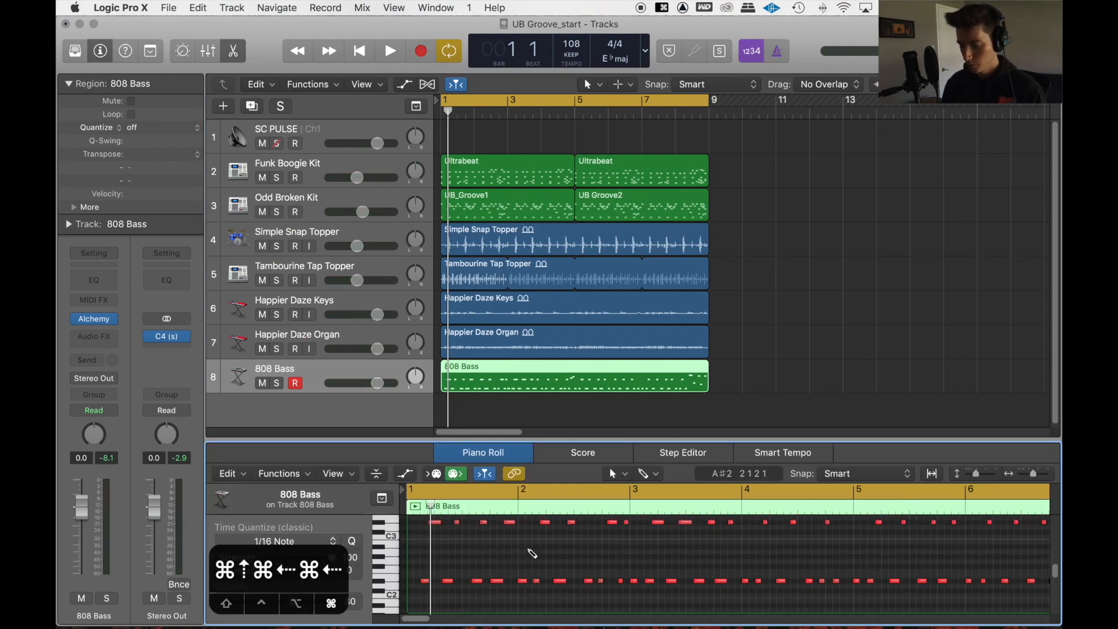
left_click_drag(323, 548, 981, 322)
left_click_drag(268, 571, 286, 574)
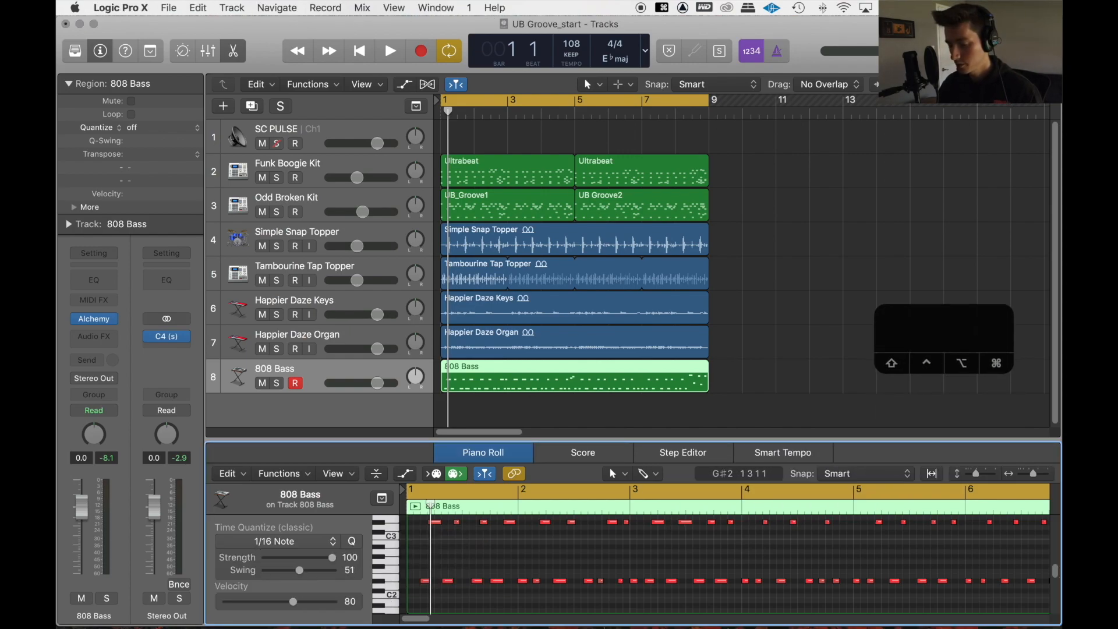
key("super+a")
- Play back the bass with the groove, then copy the loops' Compressor to the 808 Bass channel in the mixer and close the mixer
key("space")
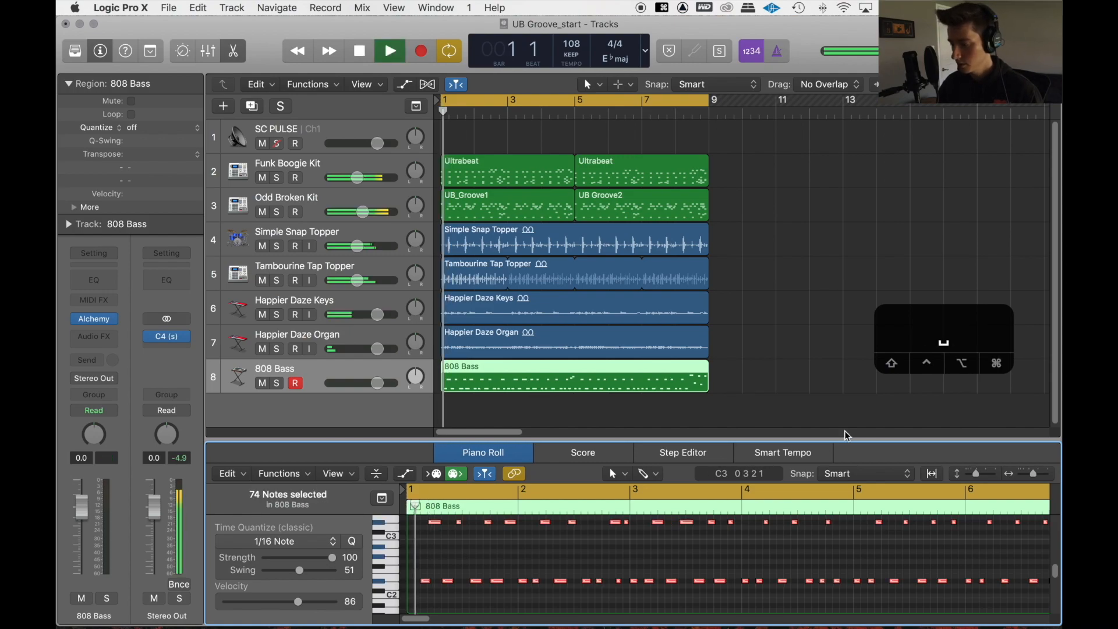
left_click(960, 317)
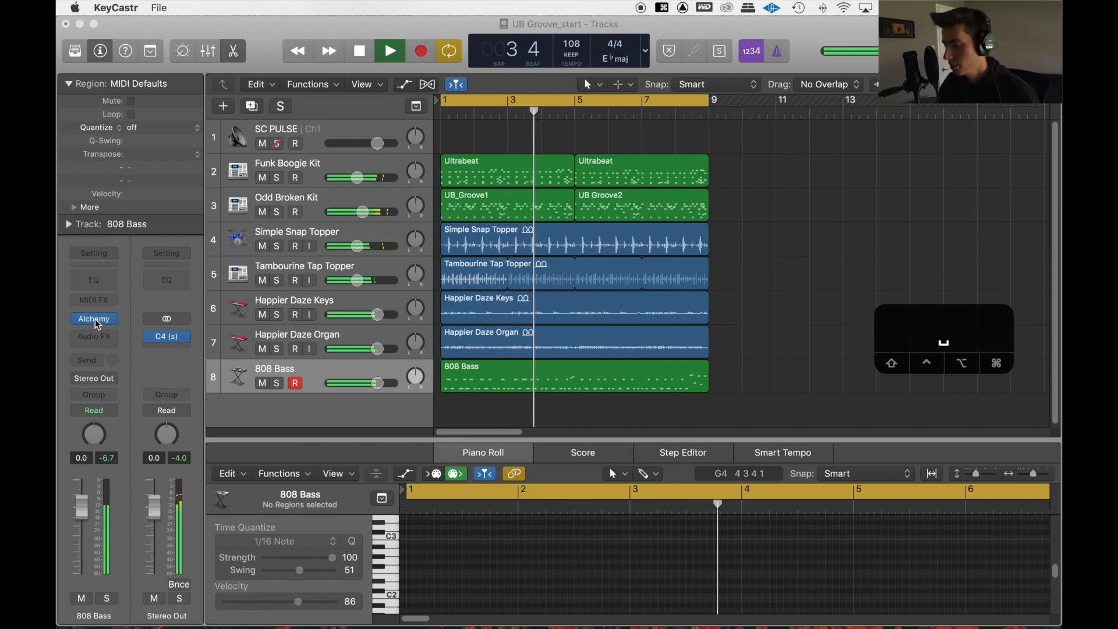
key("super+2")
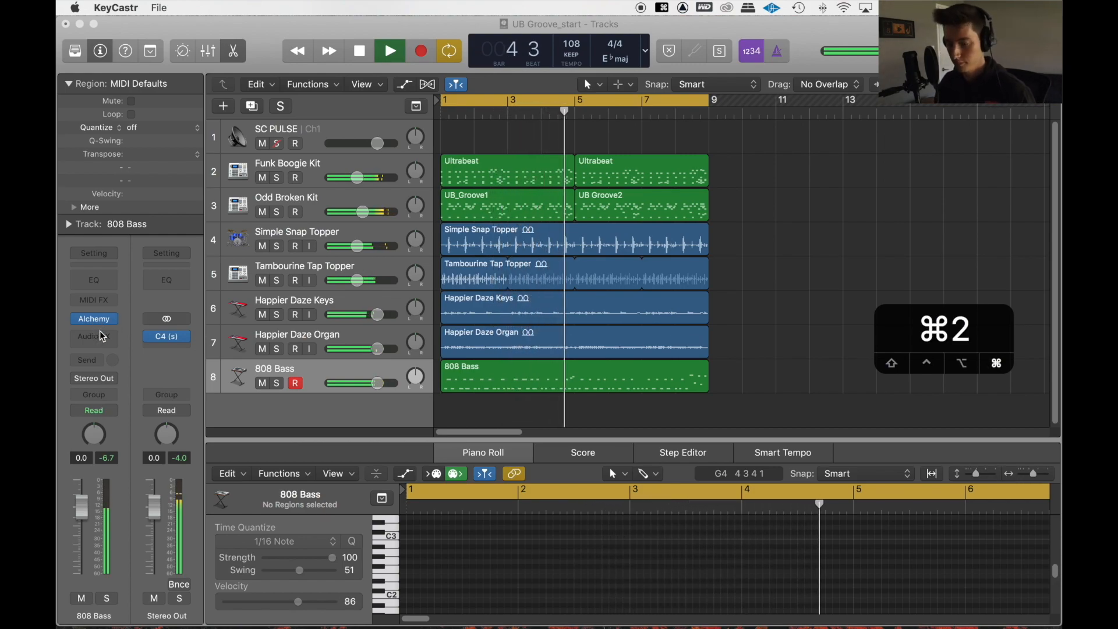
left_click(778, 324)
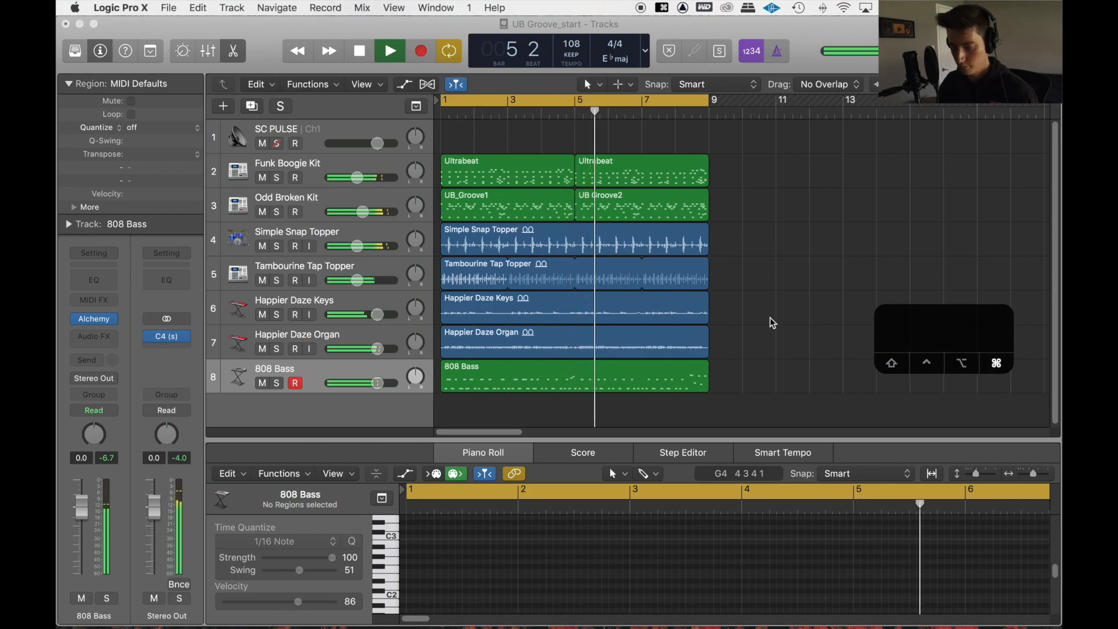
key("space")
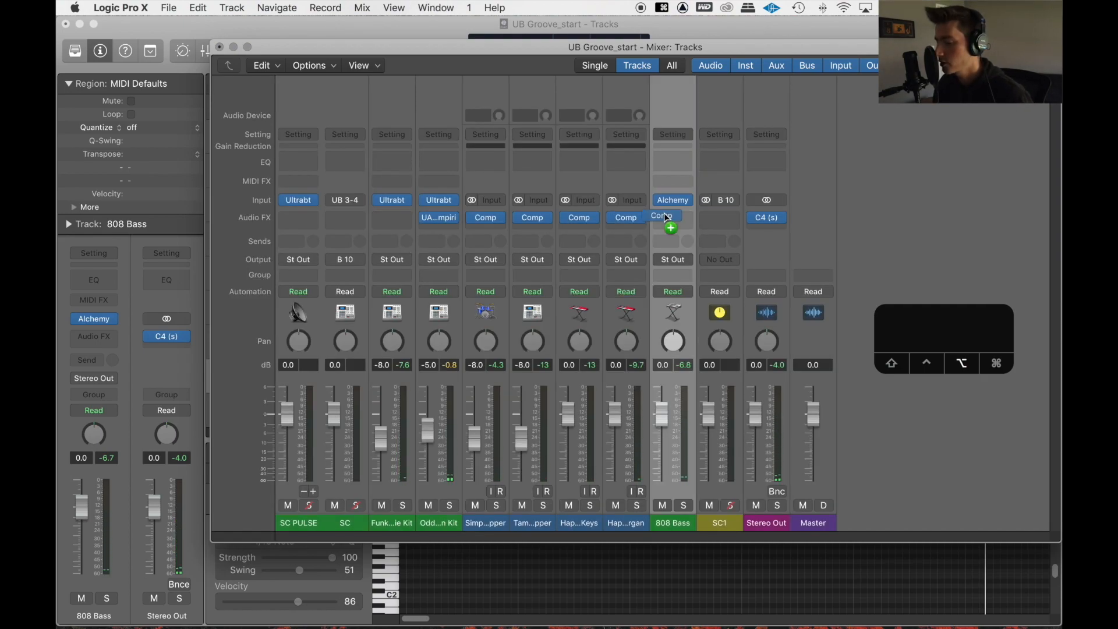
left_click(219, 46)
- Play the full groove with the compressed 808 Bass, save the project and stop playback
key("space")
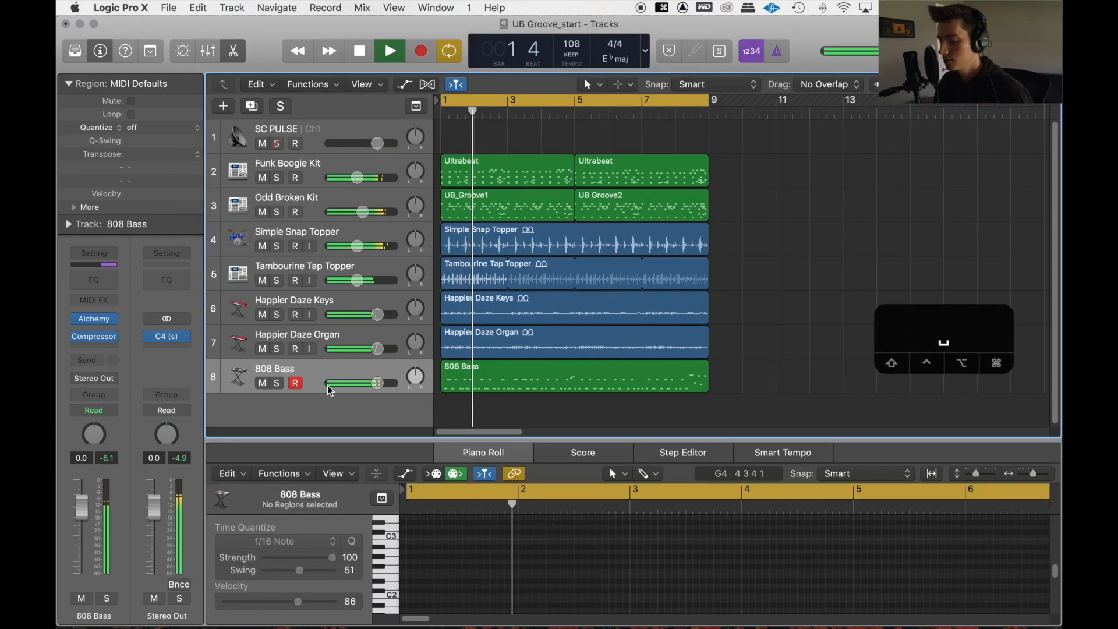
key("ctrl+s")
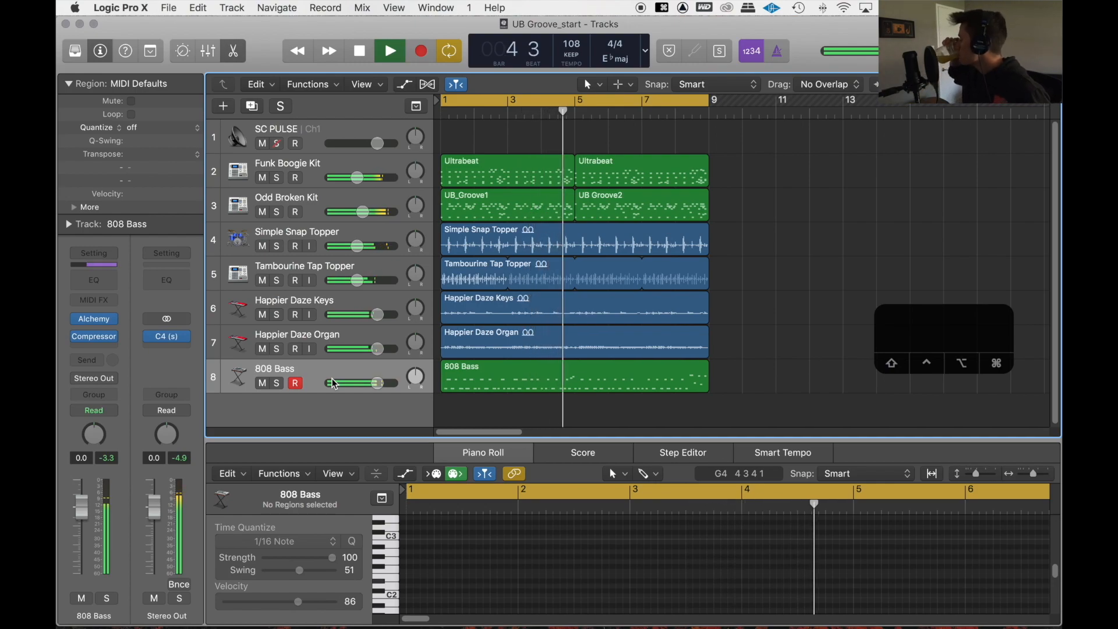
key("super+s")
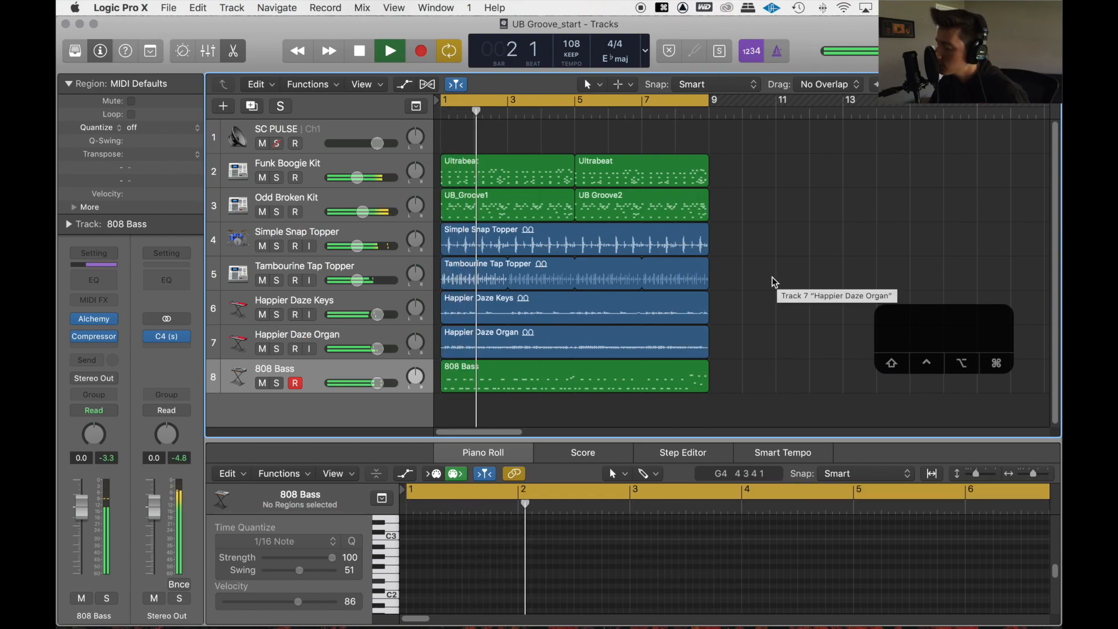
key("space")
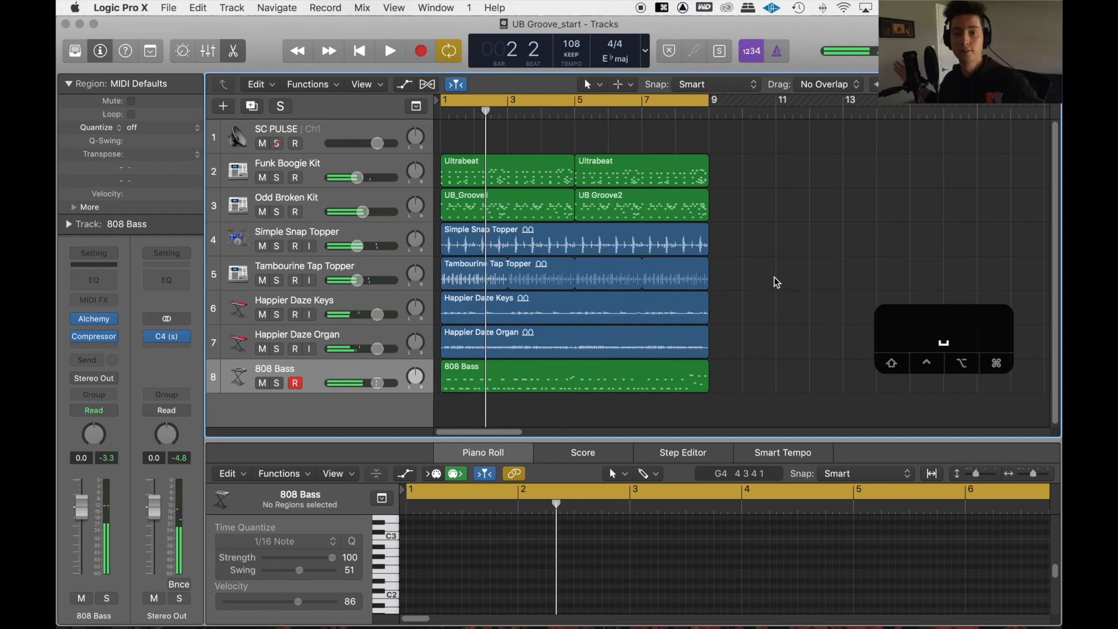